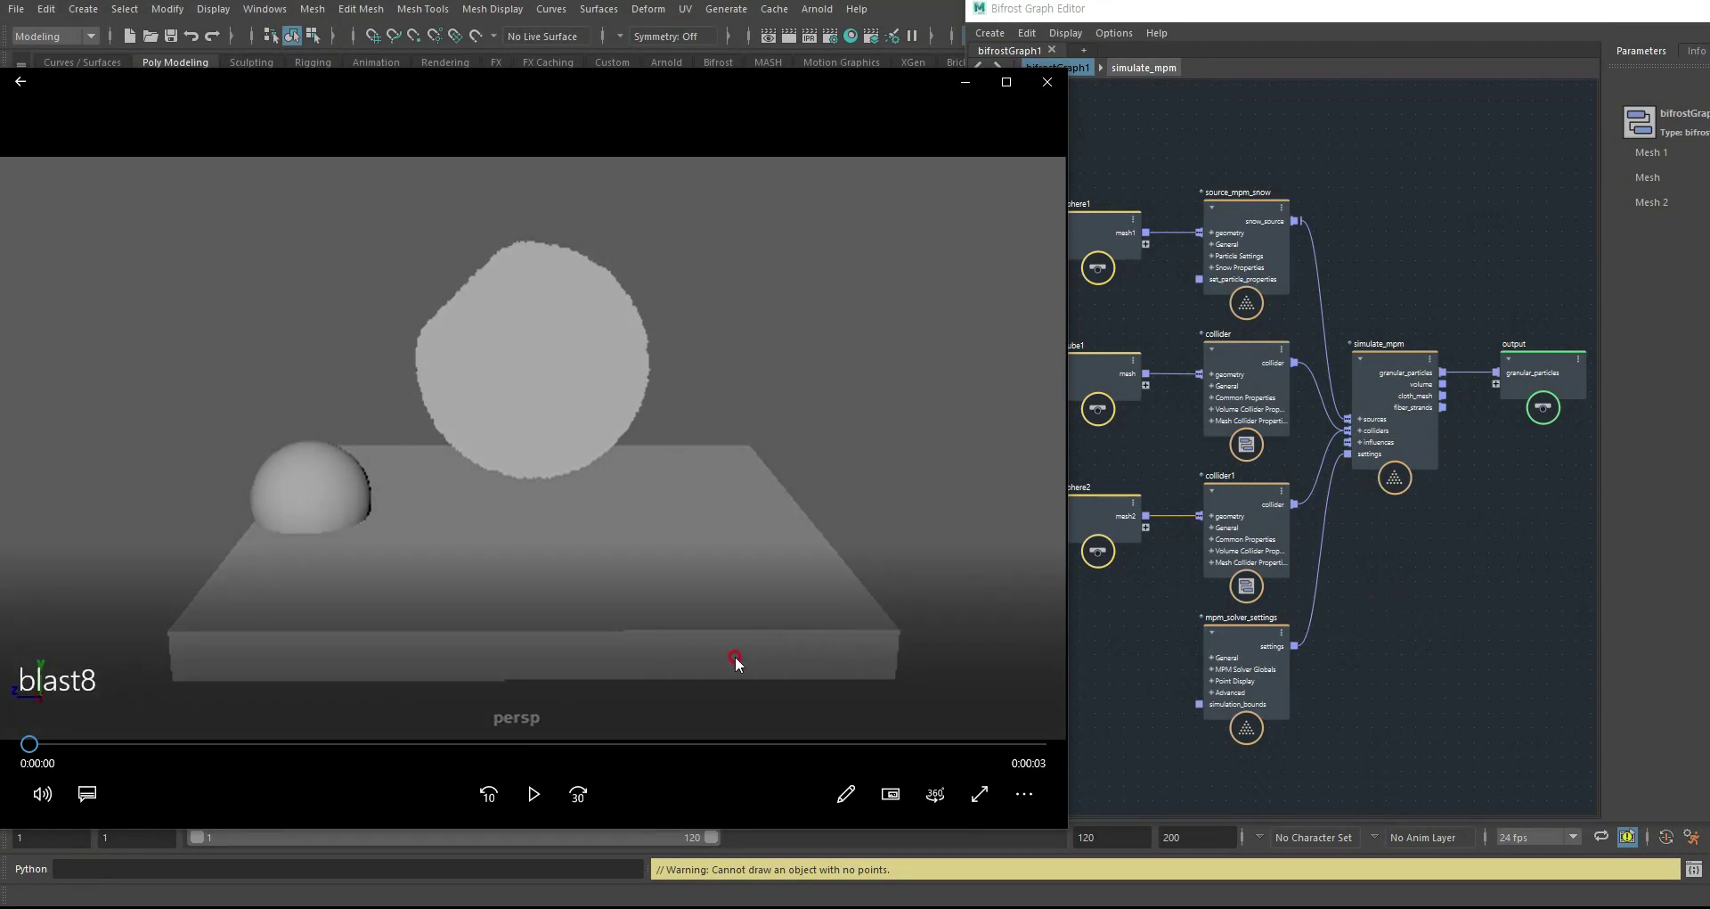
- Play the blast8 playblast of the snow ball collapsing onto the slab, pause it, and return to Maya
left_click(532, 797)
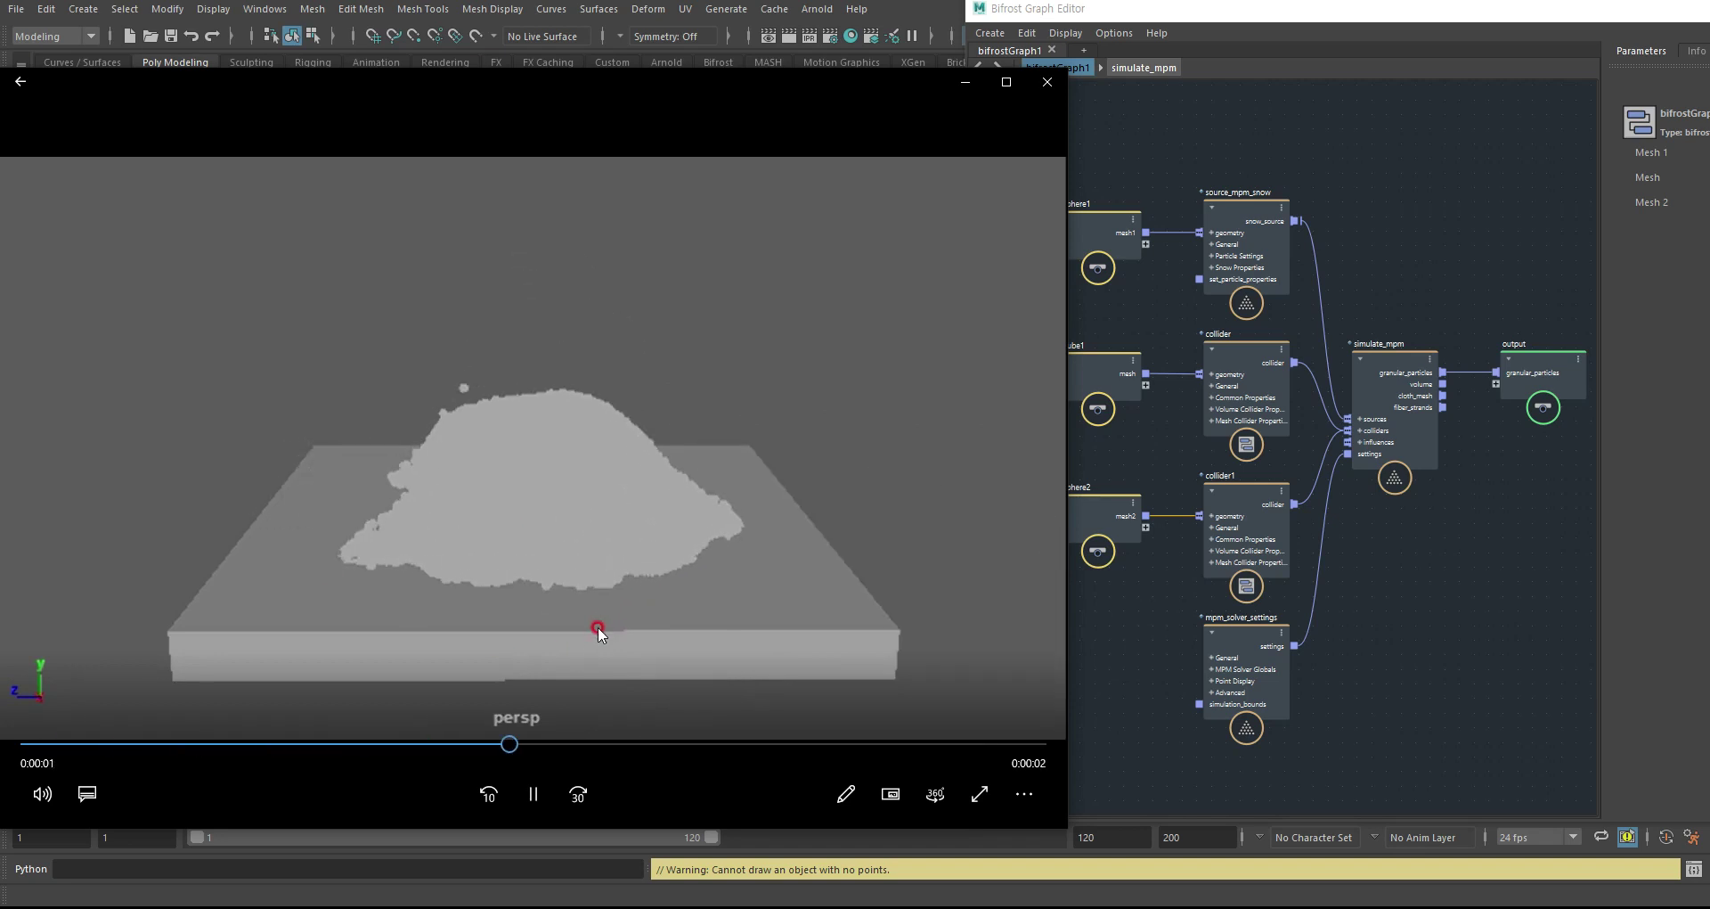
left_click(535, 795)
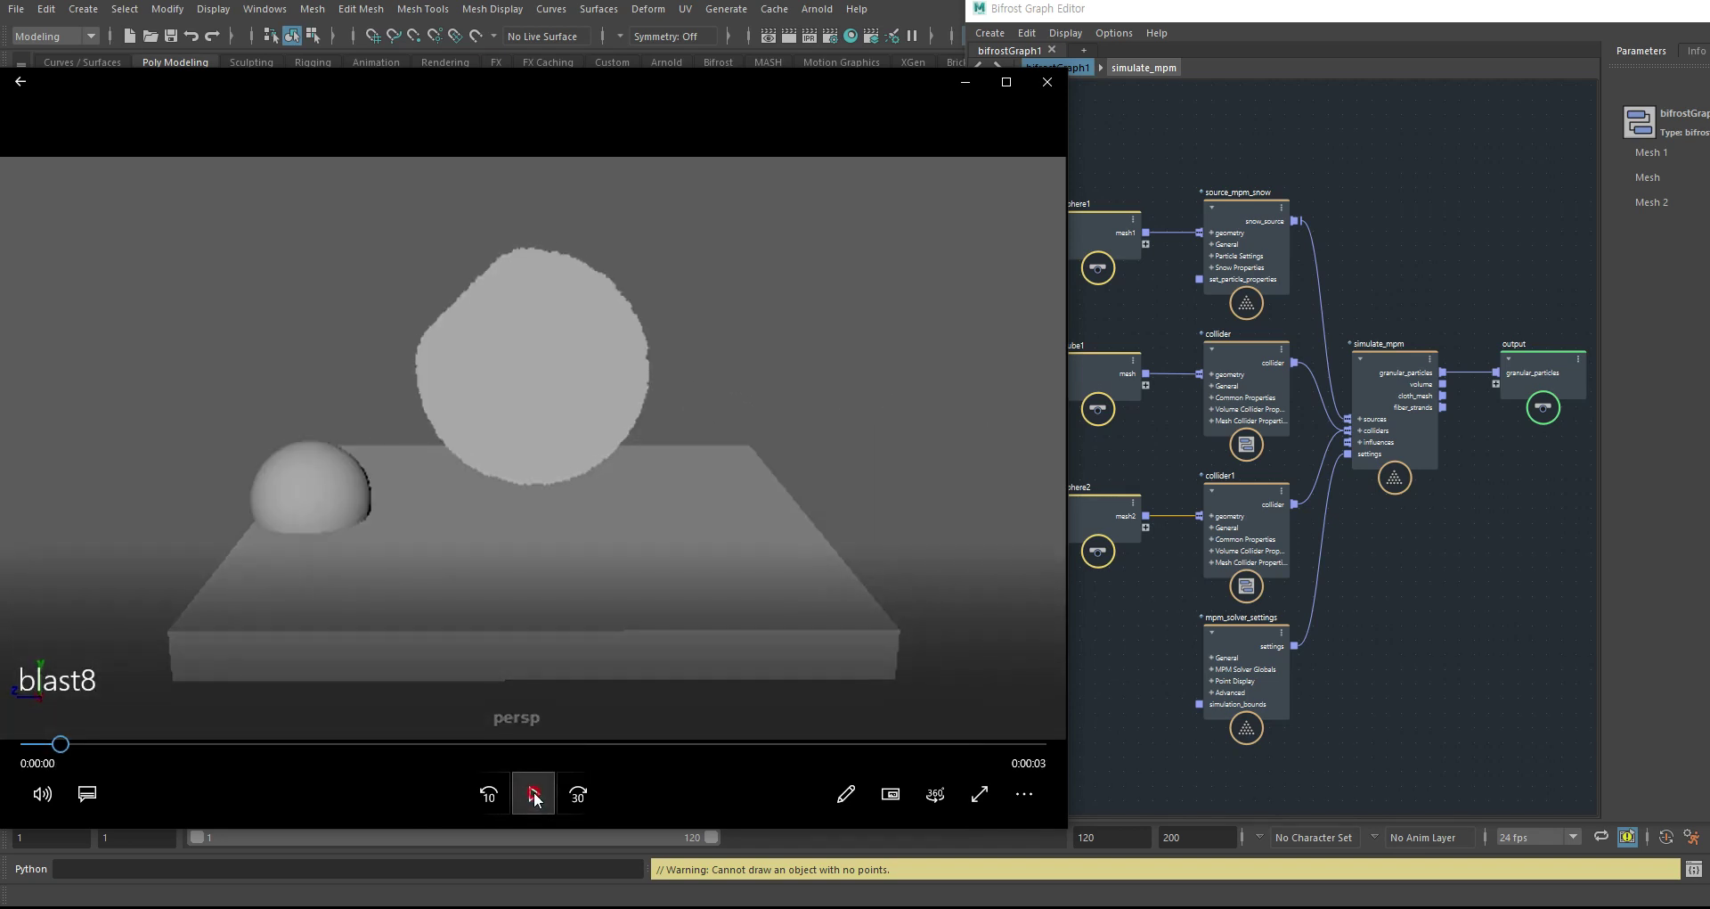
left_click(1655, 322)
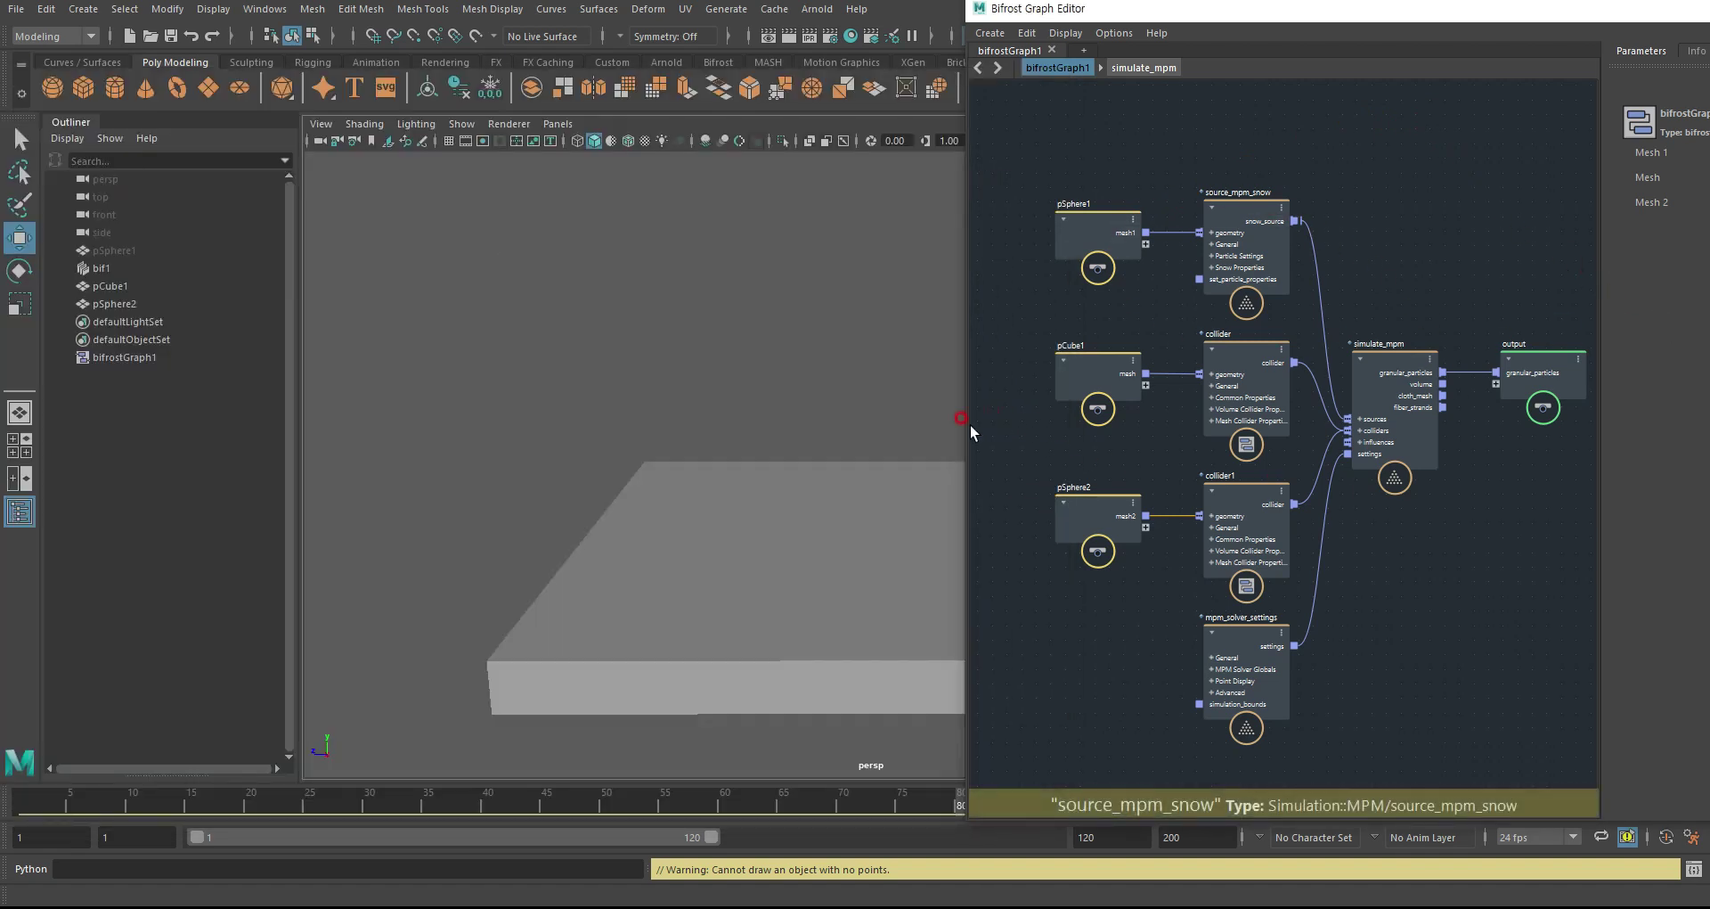
- Widen the Bifrost Graph Editor, inspect the simulate_mpm and mpm_solver_settings nodes, then close it
left_click_drag(961, 429, 592, 456)
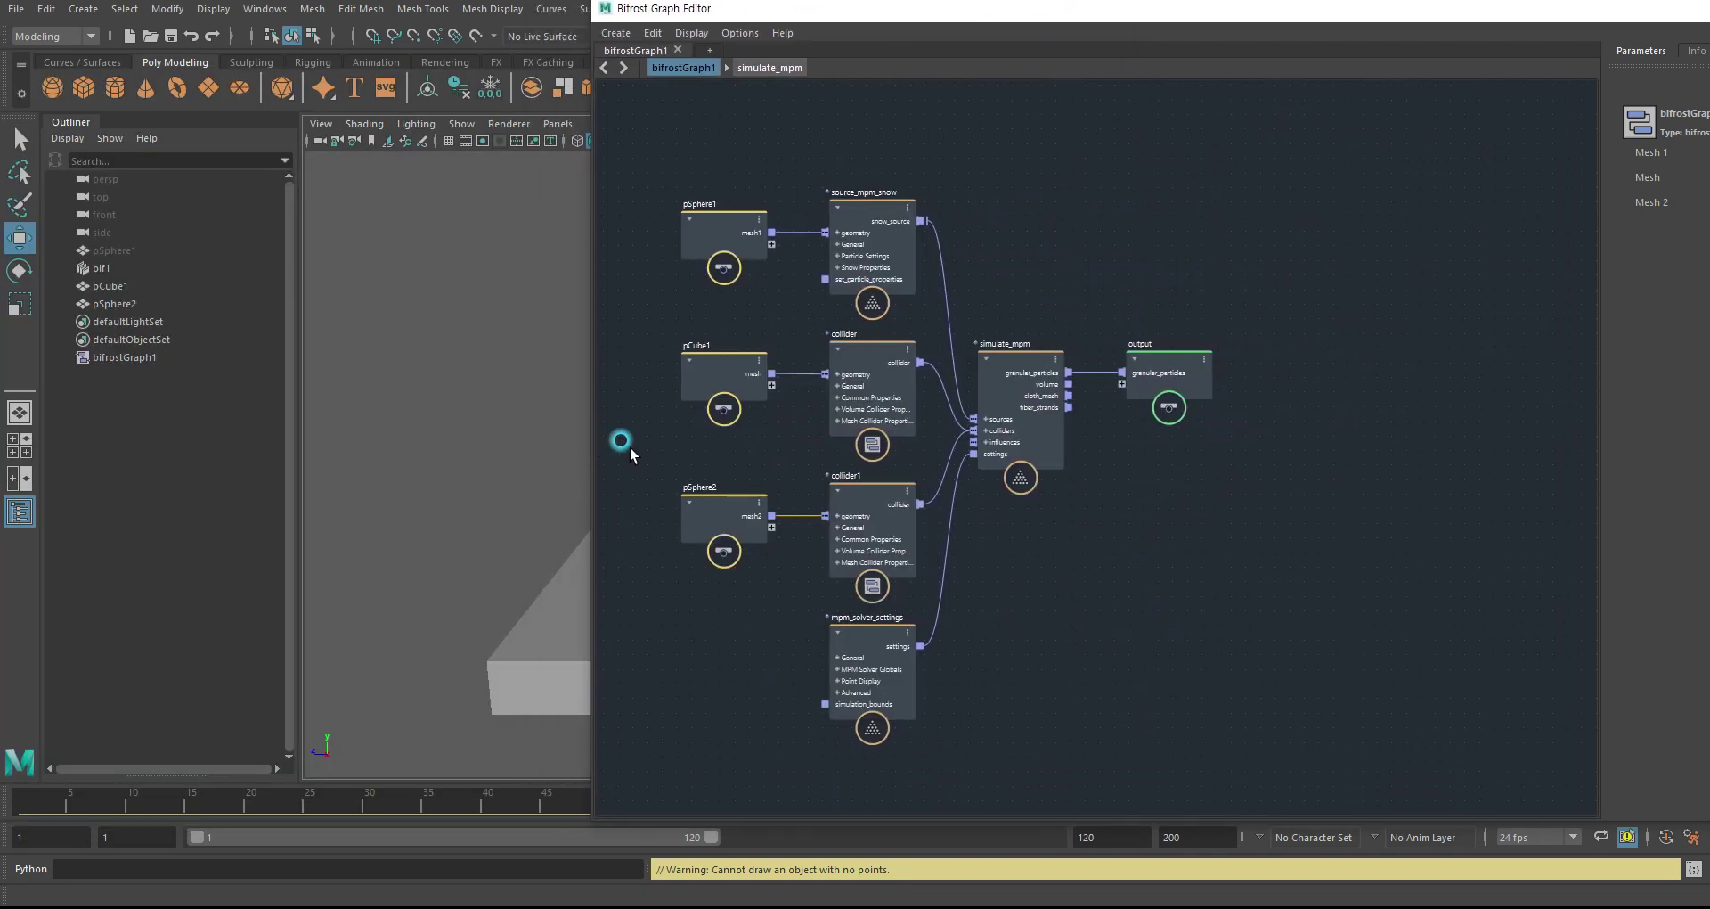
right_click_drag(1131, 242, 1230, 276, "alt")
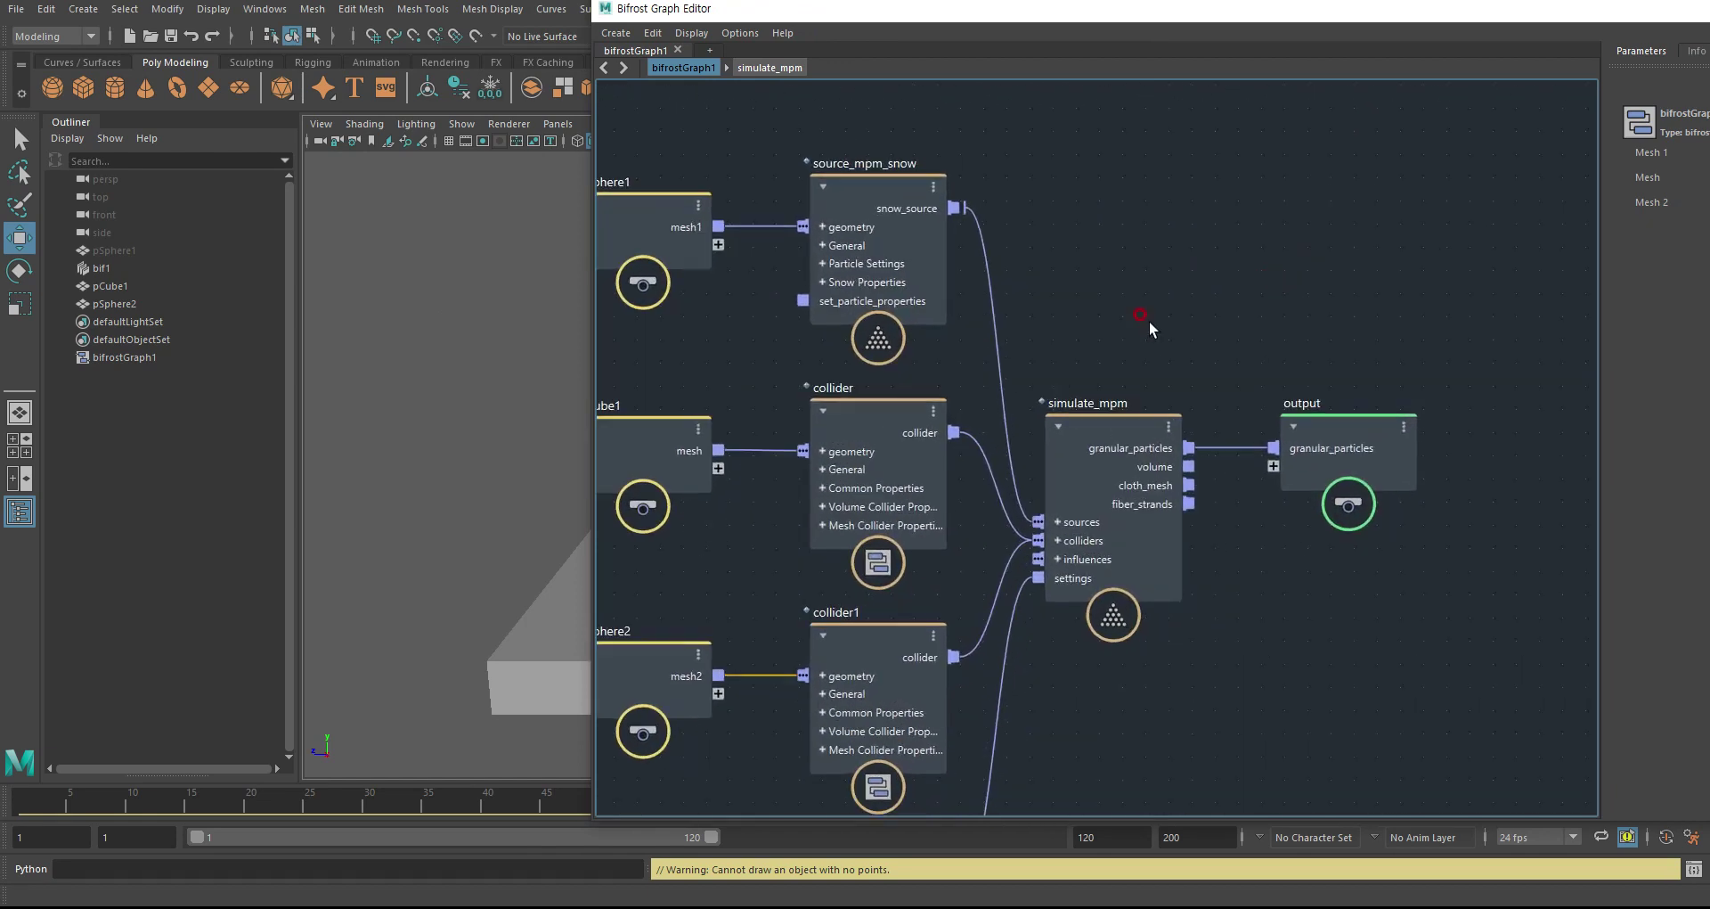
middle_click_drag(1231, 276, 1363, 201, "alt")
scroll(1398, 570, "down", 3)
middle_click_drag(1410, 584, 1276, 530, "alt")
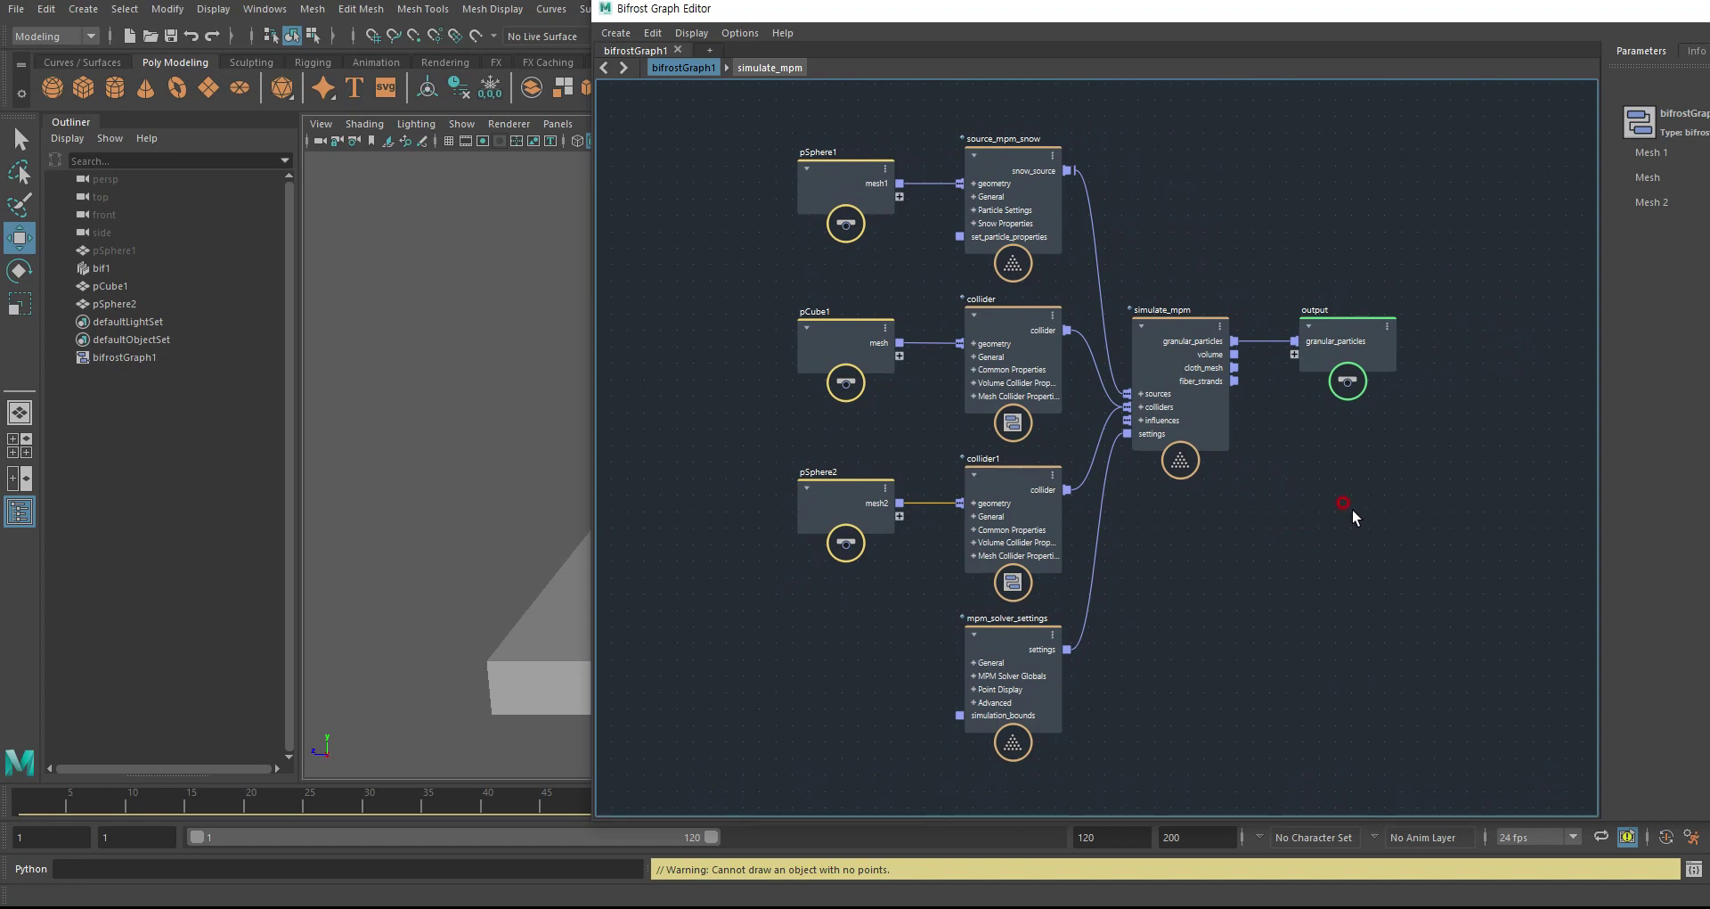
left_click(1149, 433)
left_click(1259, 132)
left_click_drag(1401, 18, 893, 134)
left_click(1410, 134)
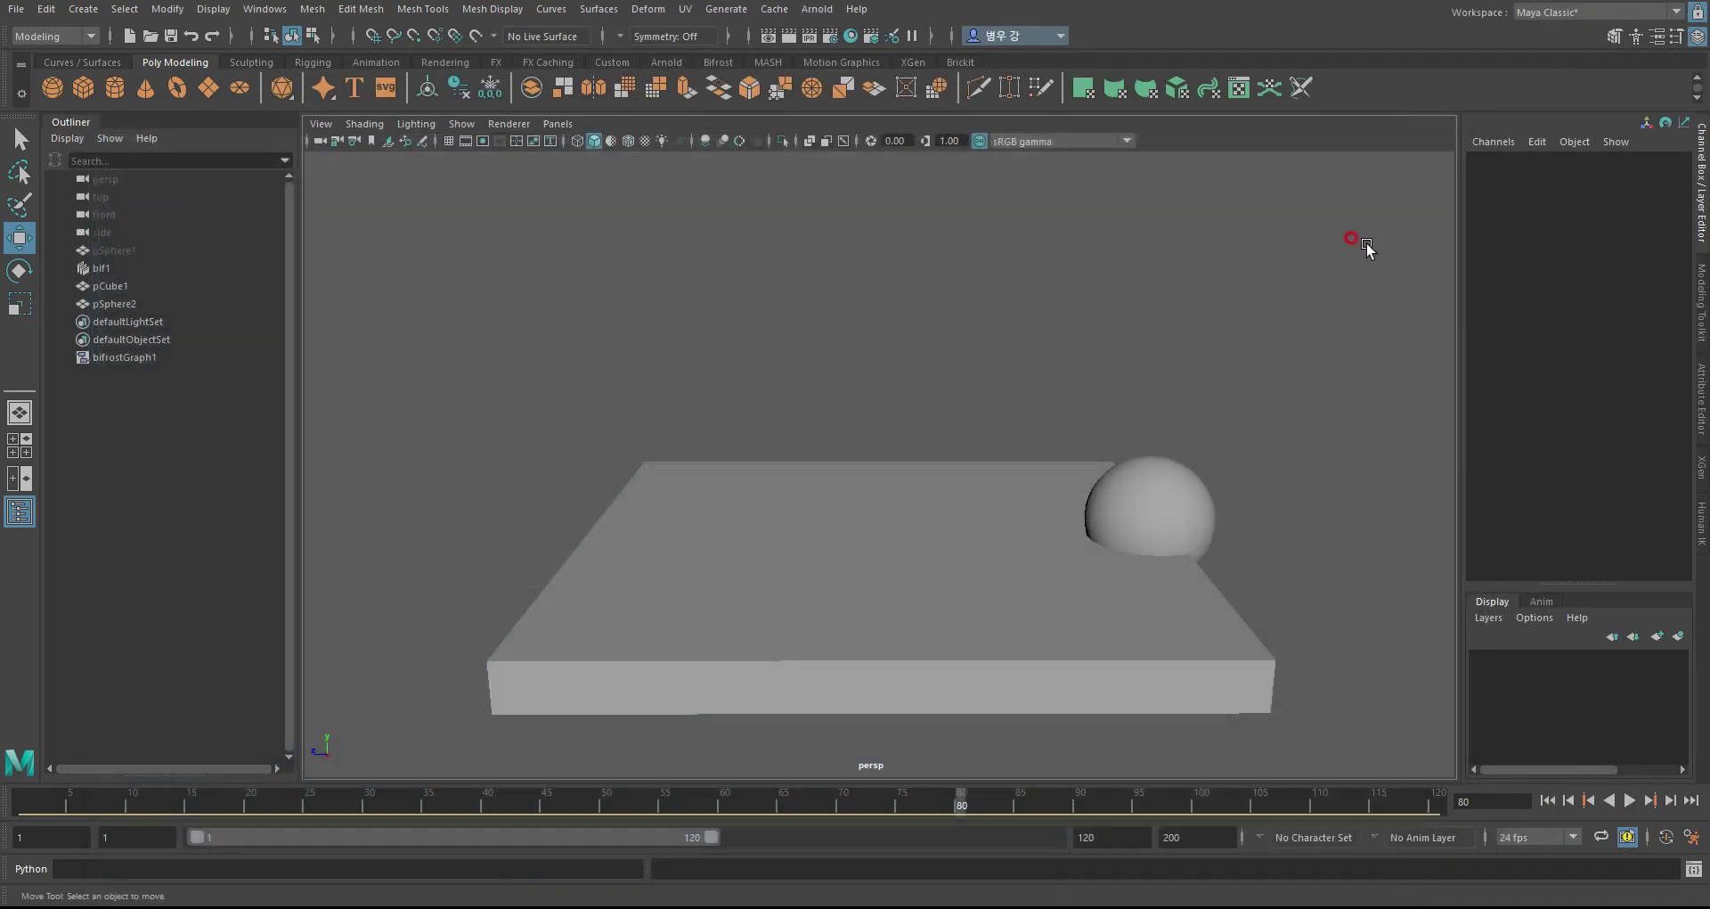
- Start a new empty scene without saving, then switch to the Bifrost blog page
left_click(16, 9)
left_click(69, 119)
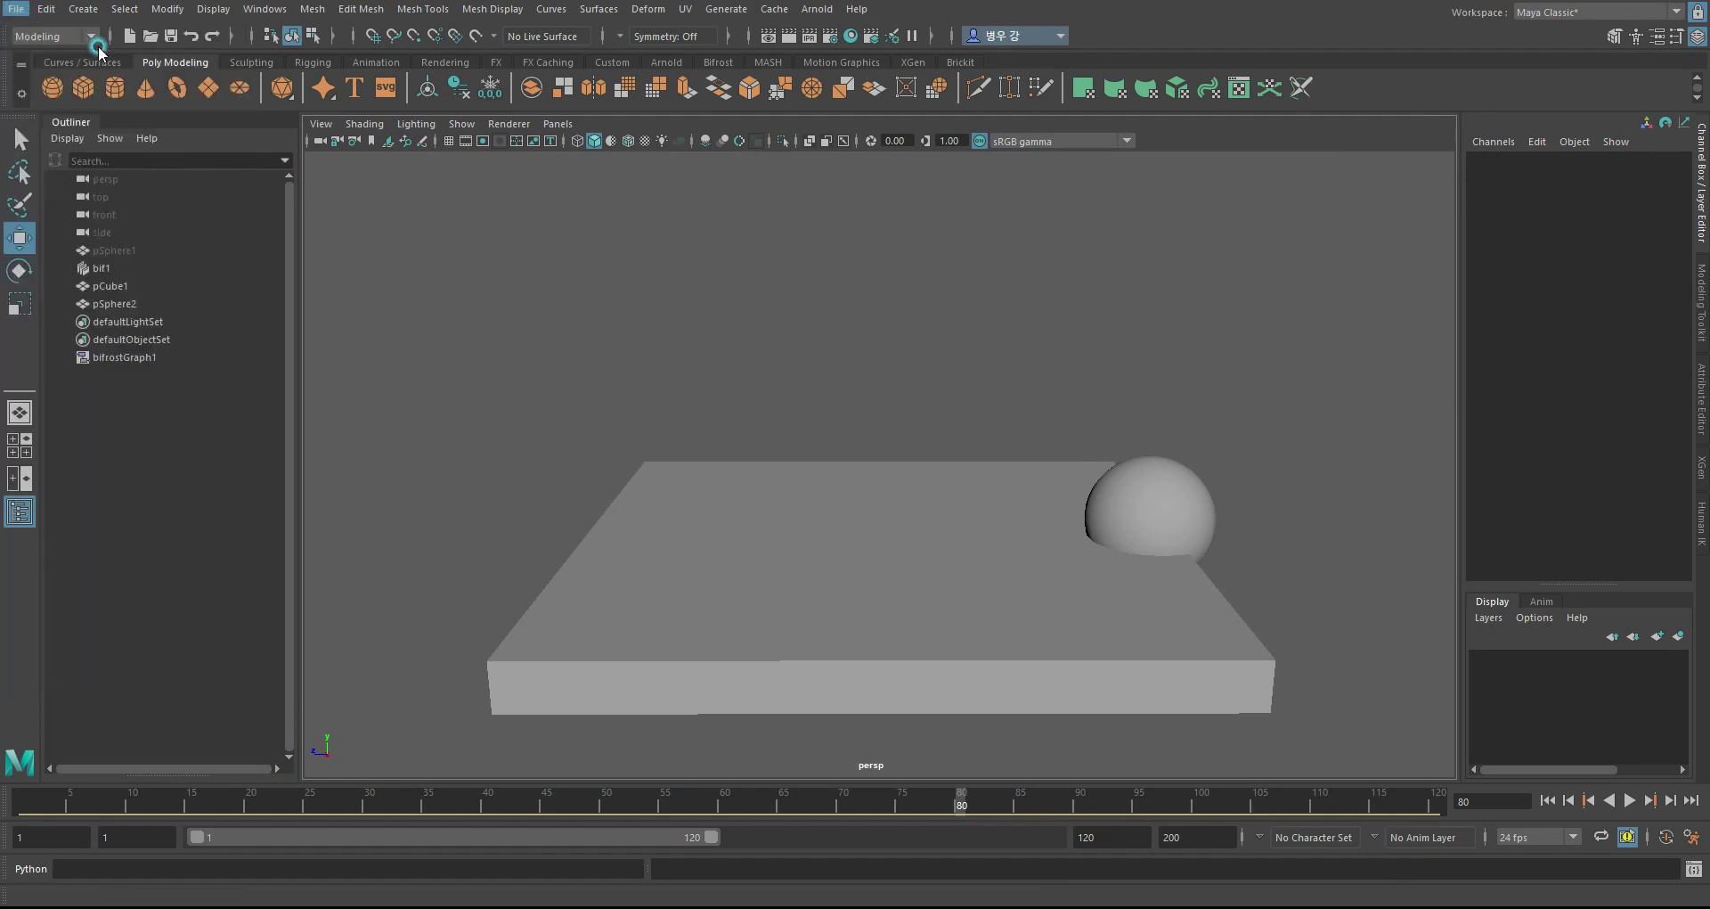
left_click(855, 455)
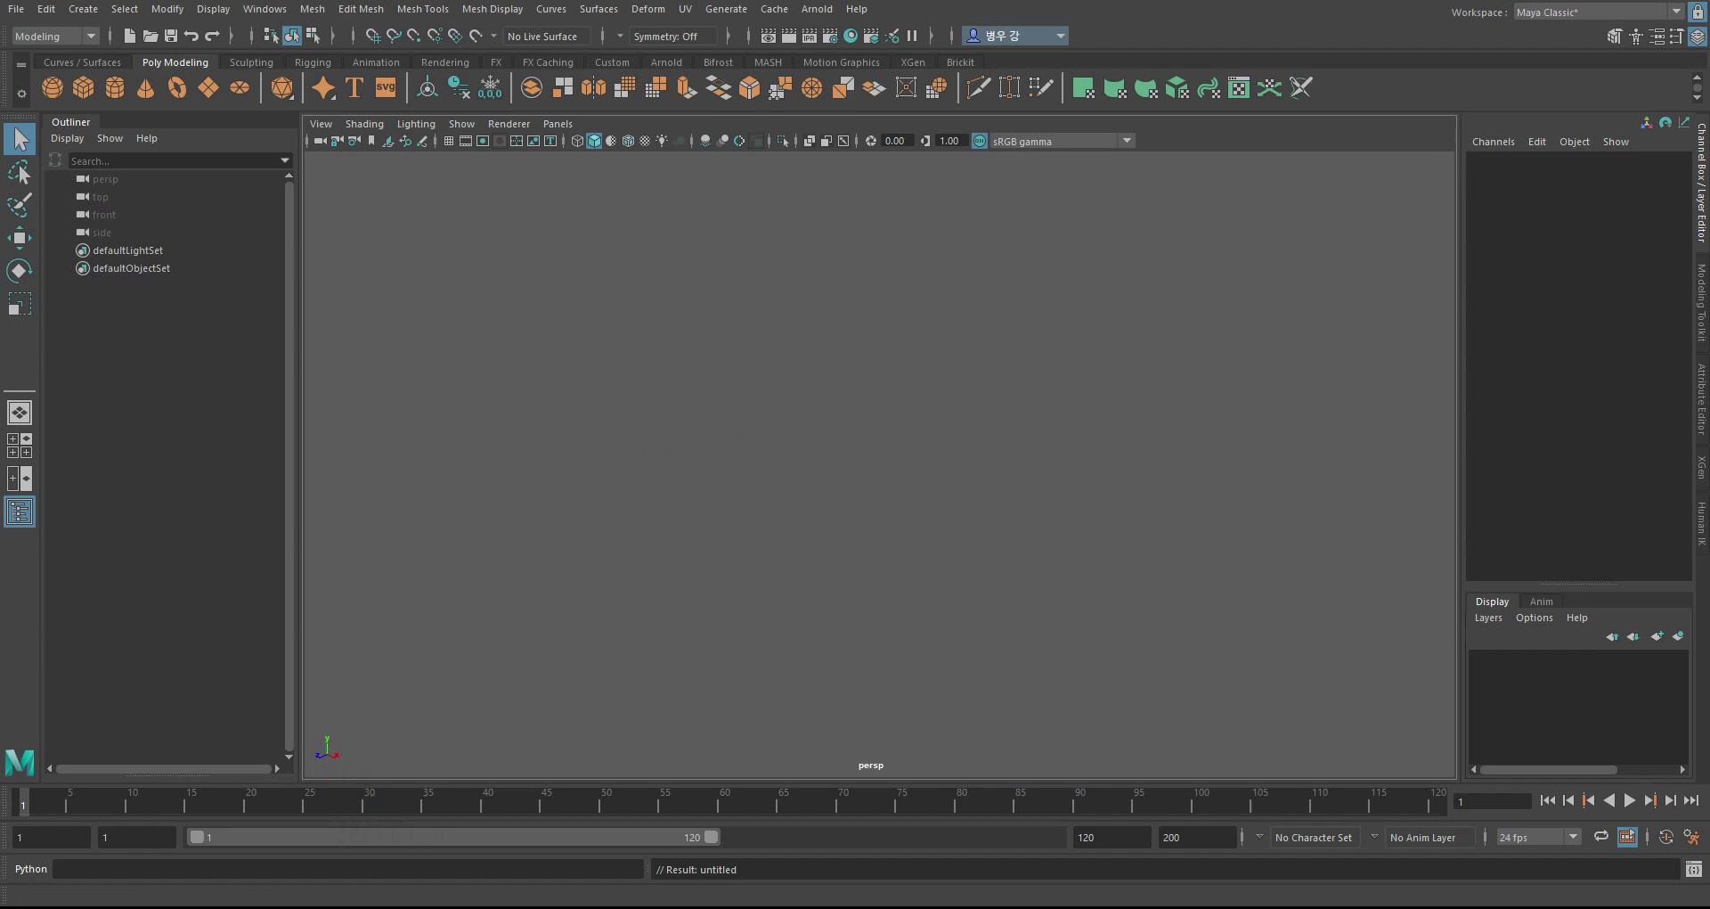
key("alt+Tab")
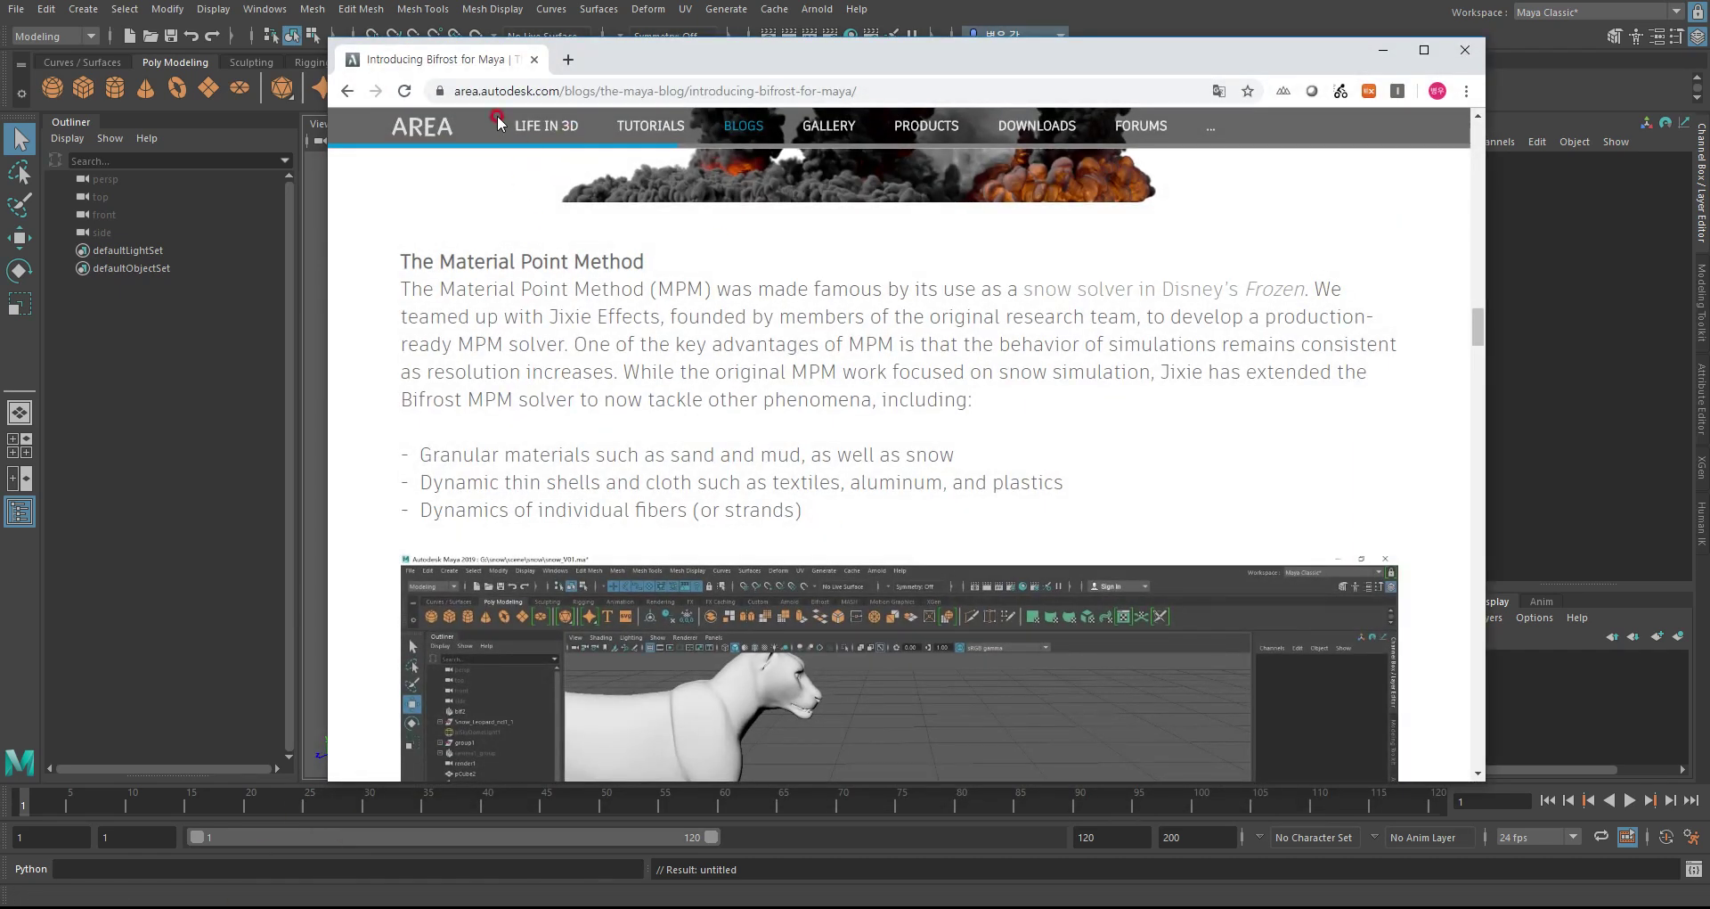
- Scroll the Bifrost blog post back up to the intro video
left_click(570, 90)
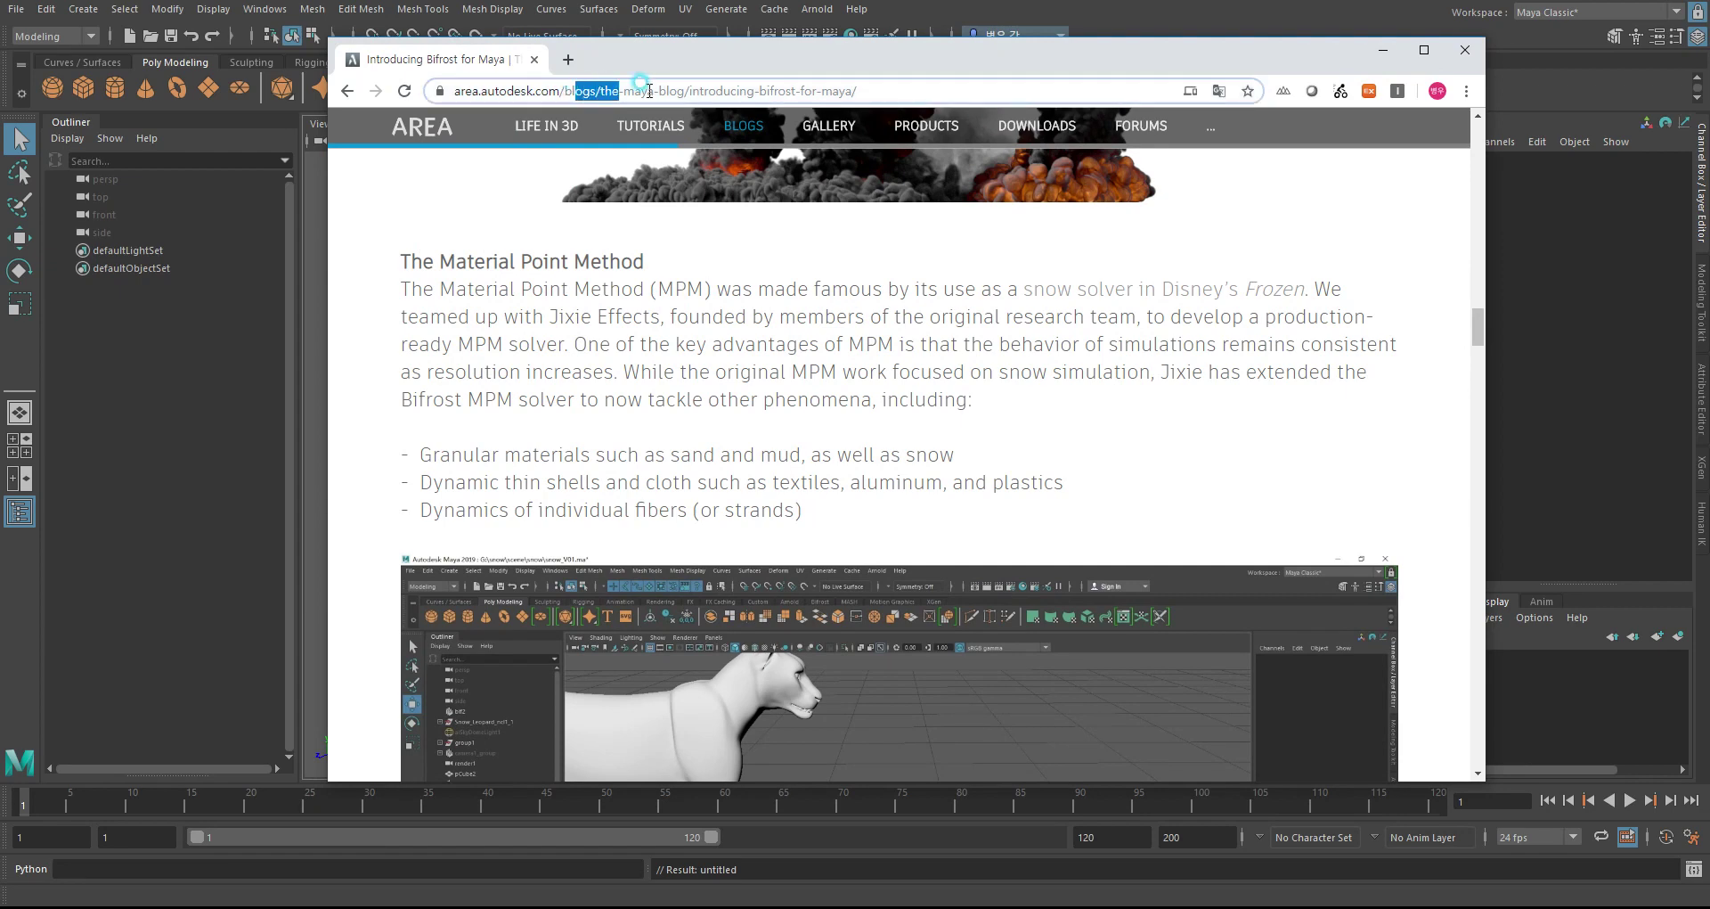
left_click(897, 377)
scroll(907, 437, "up", 5)
scroll(907, 437, "up", 5)
scroll(913, 499, "up", 5)
scroll(916, 461, "up", 5)
scroll(913, 423, "up", 5)
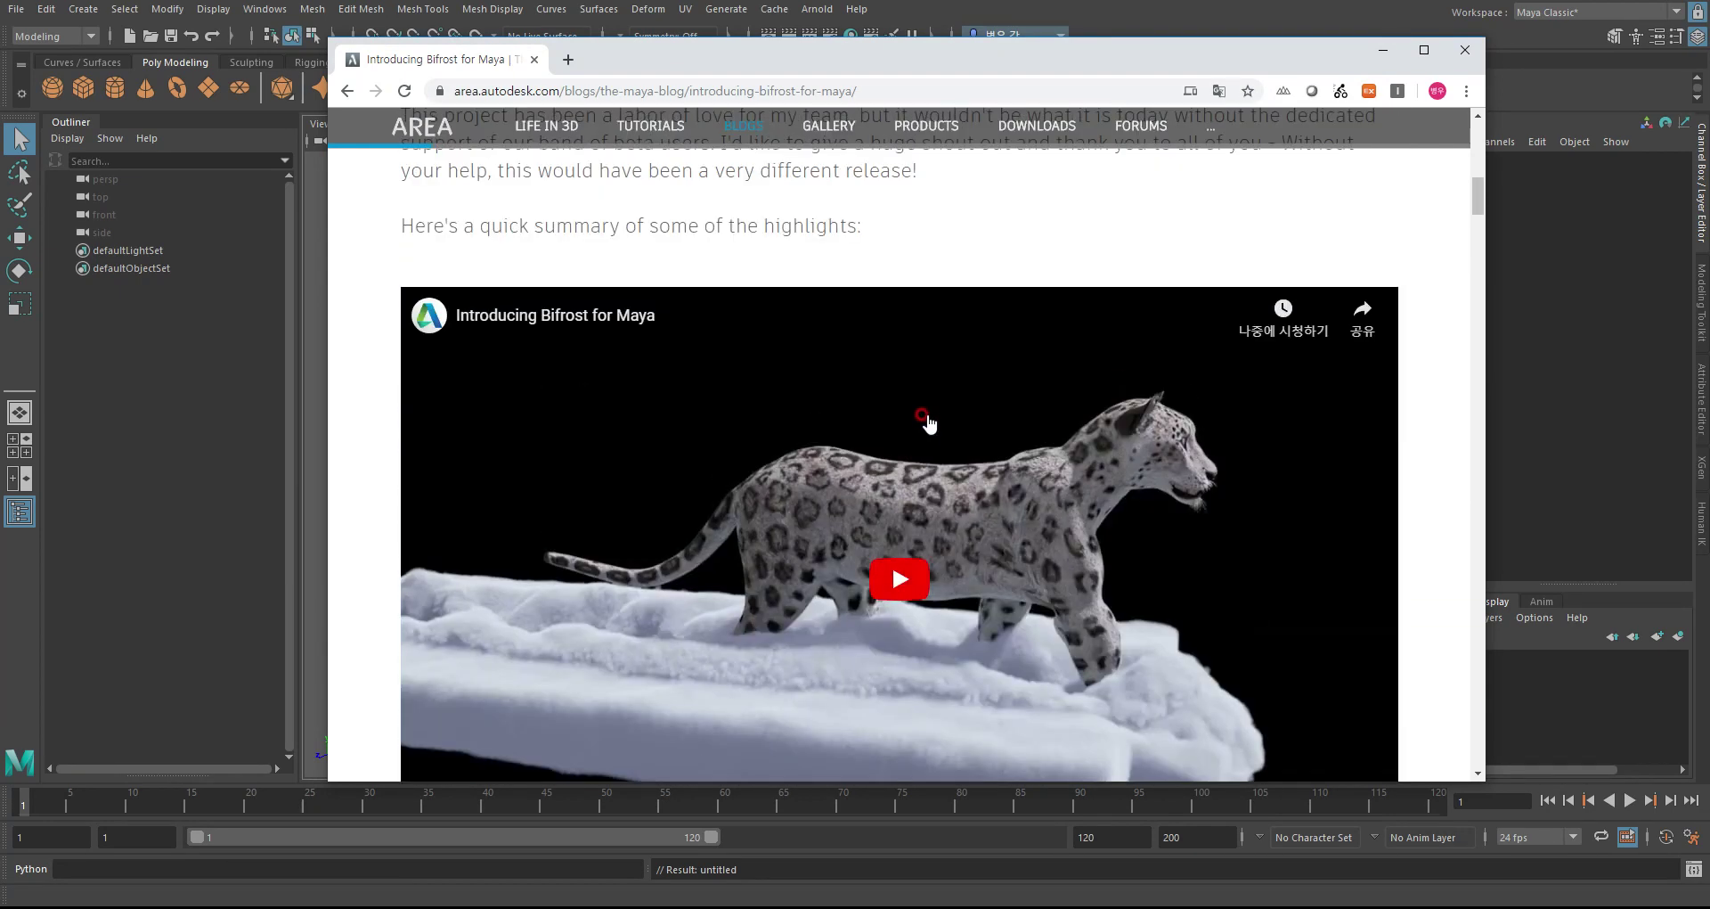
- Scroll down to The Material Point Method heading and highlight that section's text
scroll(534, 474, "down", 2)
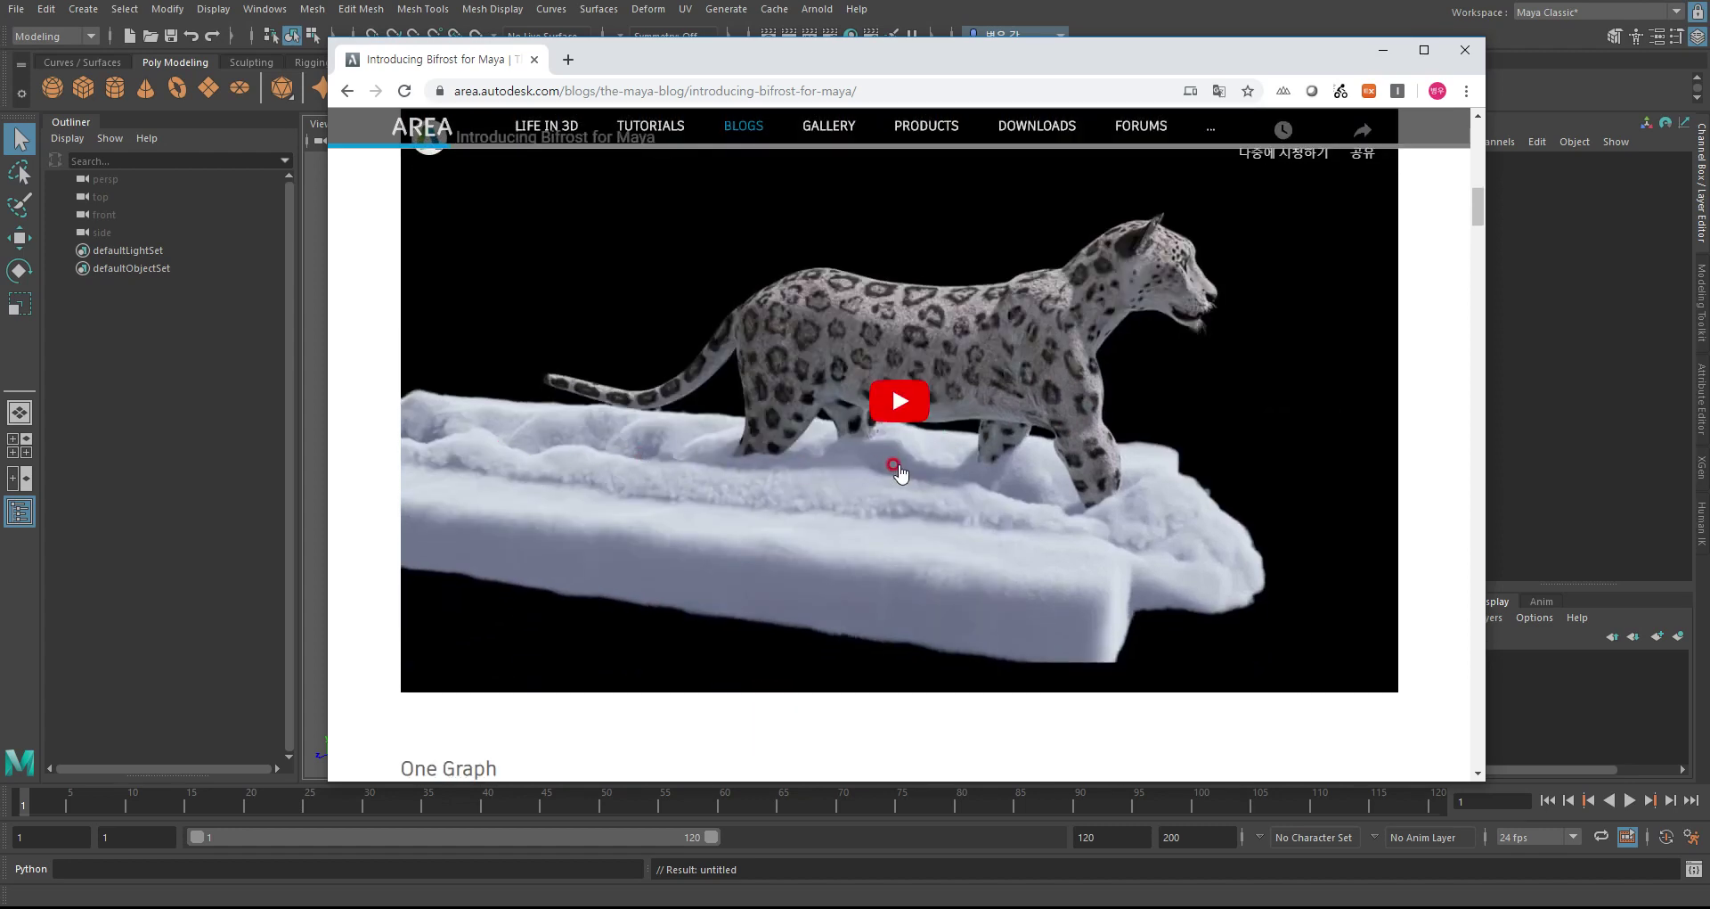
scroll(971, 392, "down", 3)
scroll(904, 356, "down", 2)
scroll(922, 303, "down", 4)
scroll(929, 291, "down", 4)
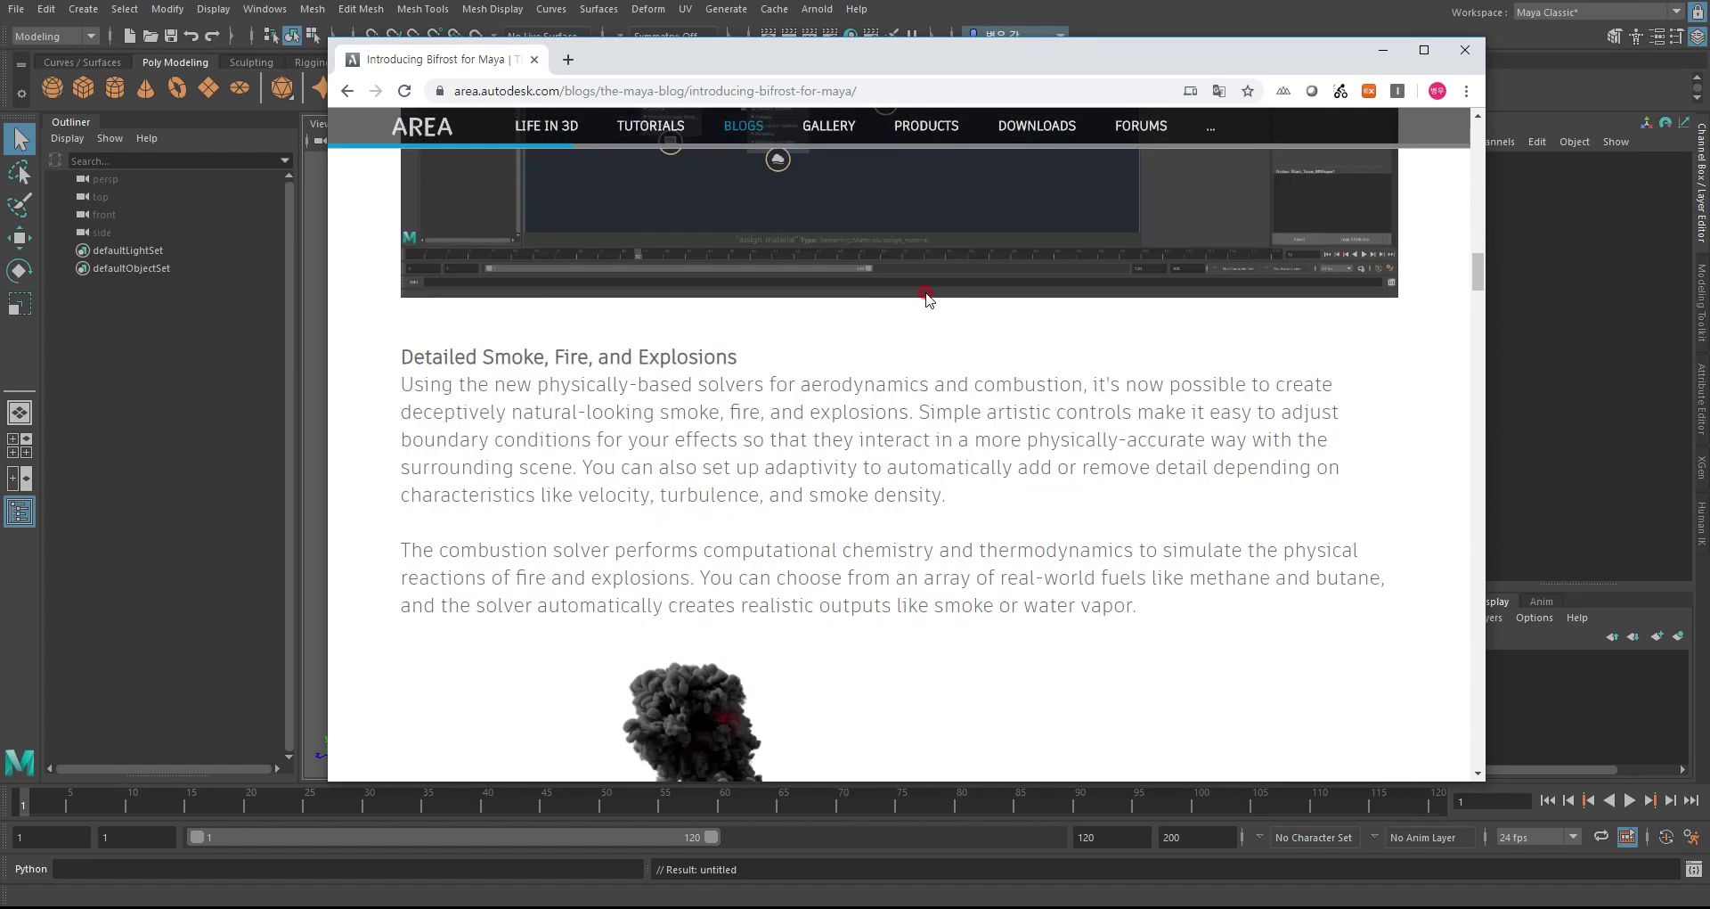
scroll(923, 291, "down", 5)
scroll(920, 294, "down", 5)
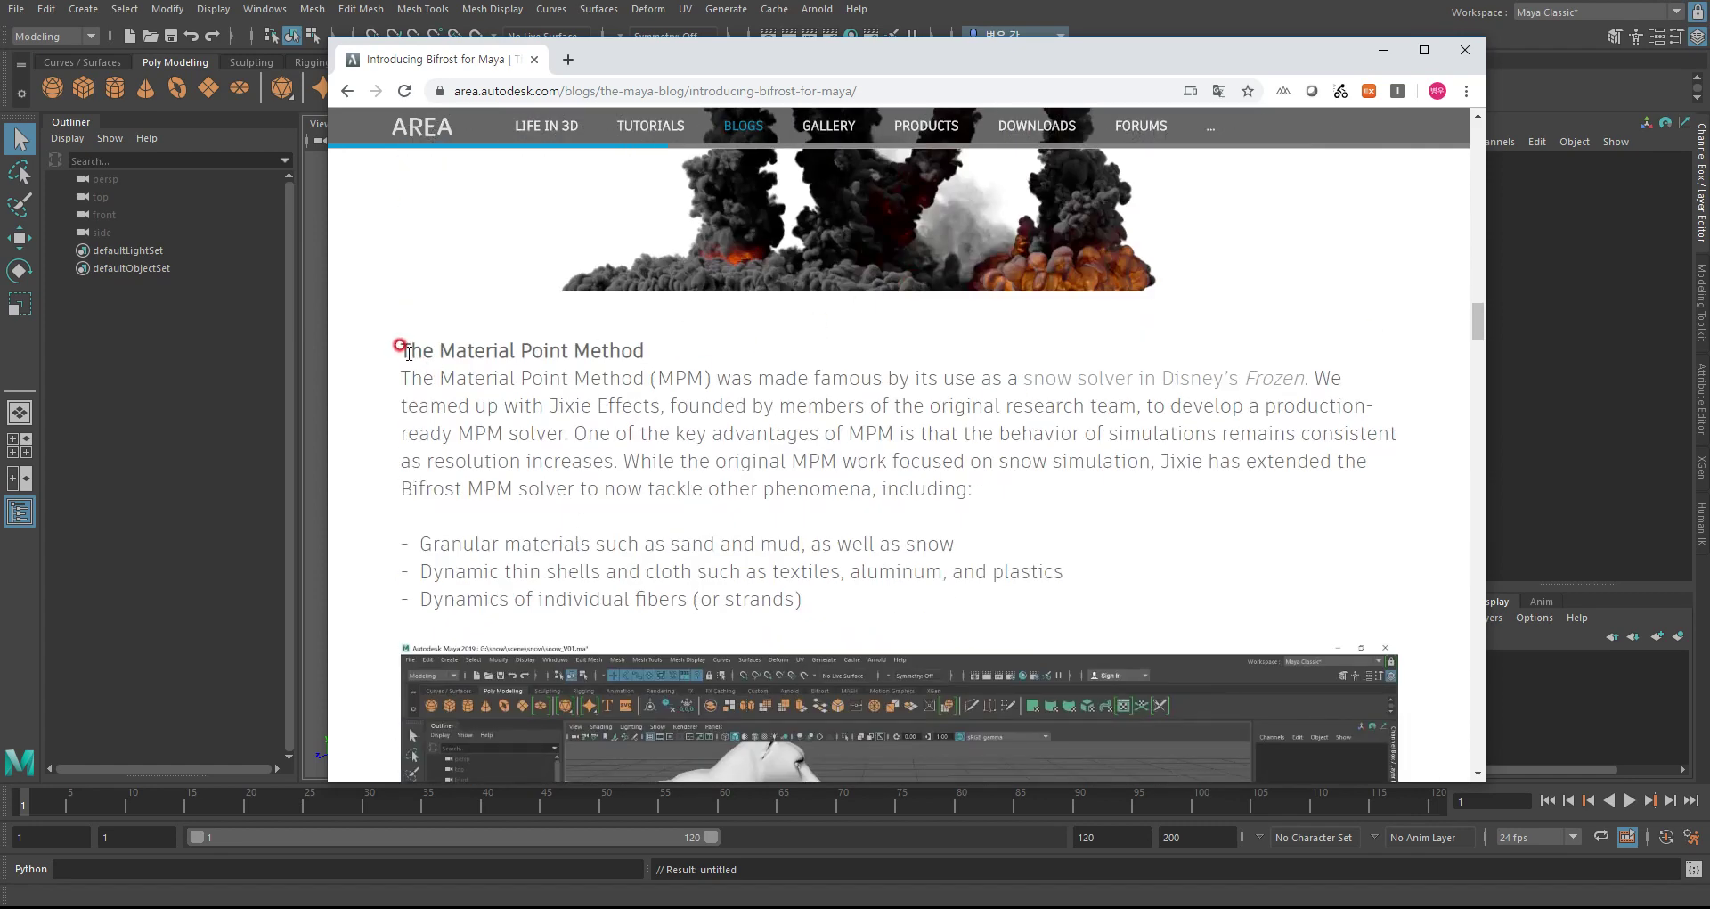
mouse_move(405, 353)
left_mouse_down()
mouse_move(645, 353)
mouse_move(998, 436)
mouse_move(894, 613)
left_mouse_up()
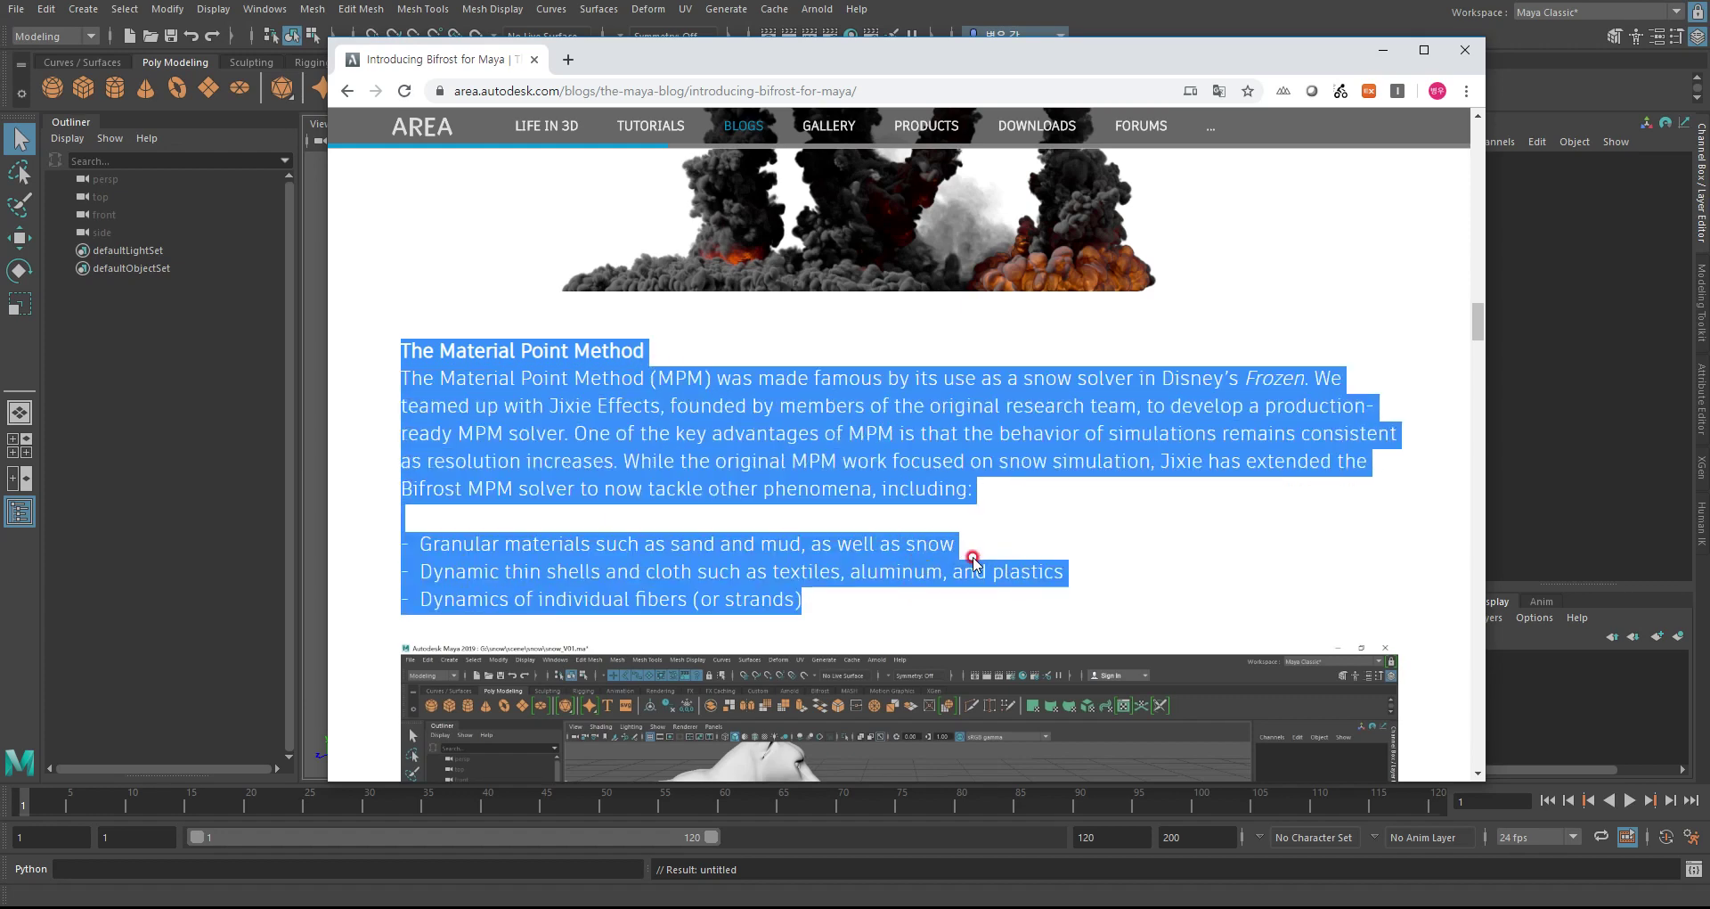
left_click(1198, 526)
right_click(1177, 338)
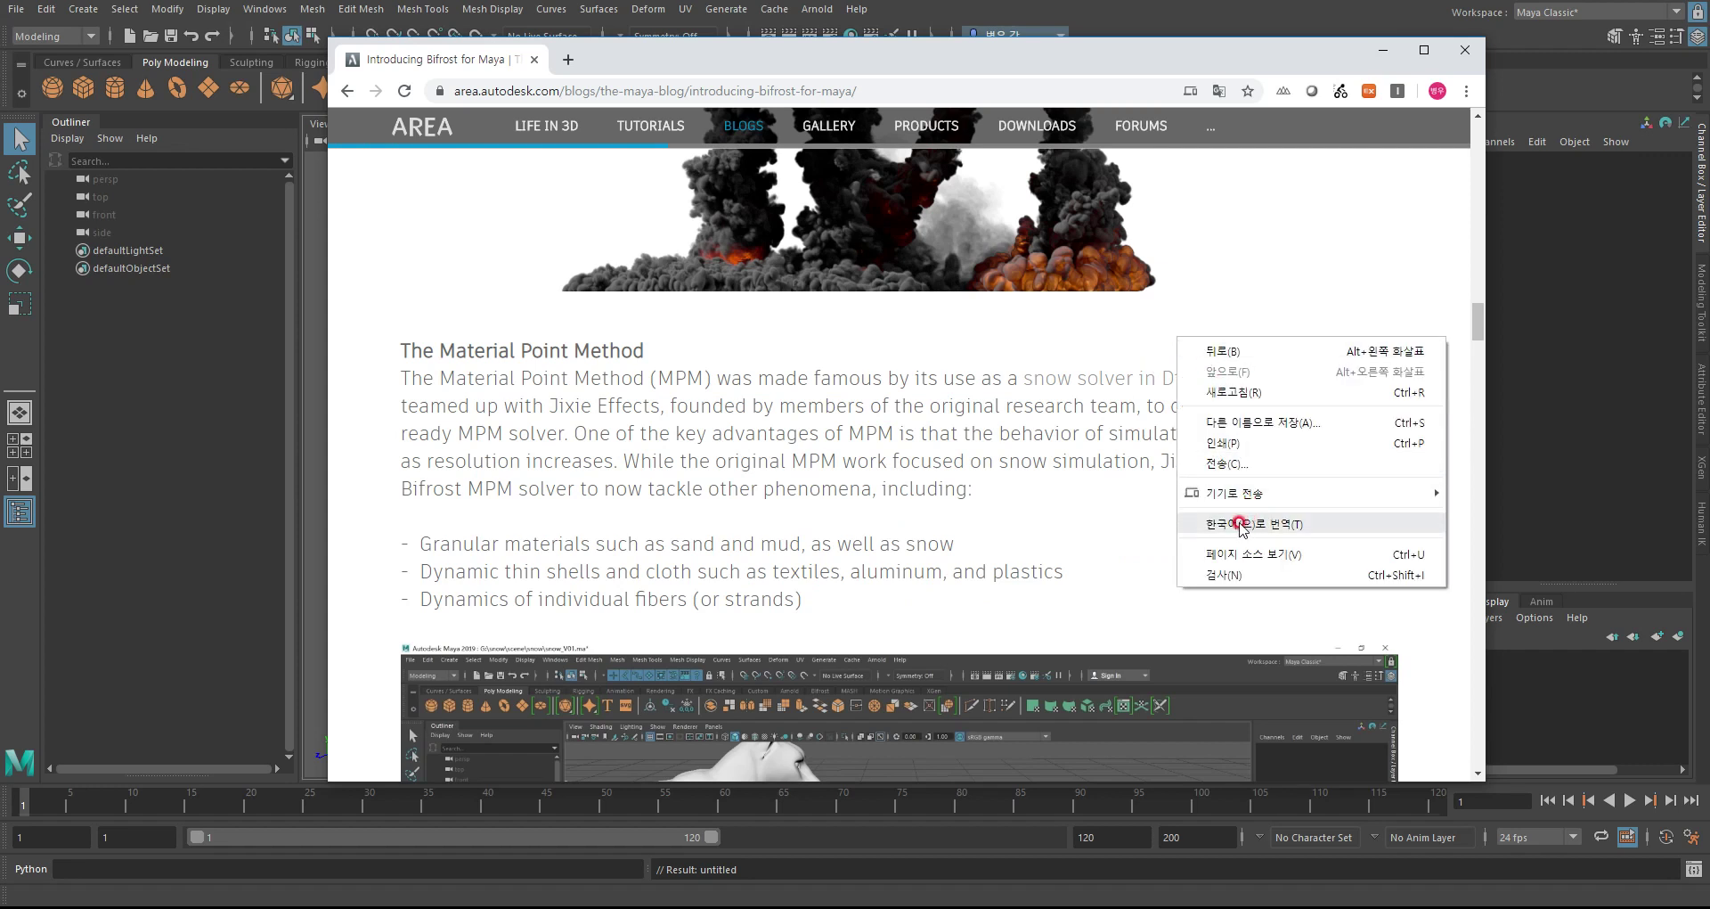
- Translate the MPM section to Korean, restore English, highlight the sand-mud-snow line, and minimize Chrome
left_click(1244, 526)
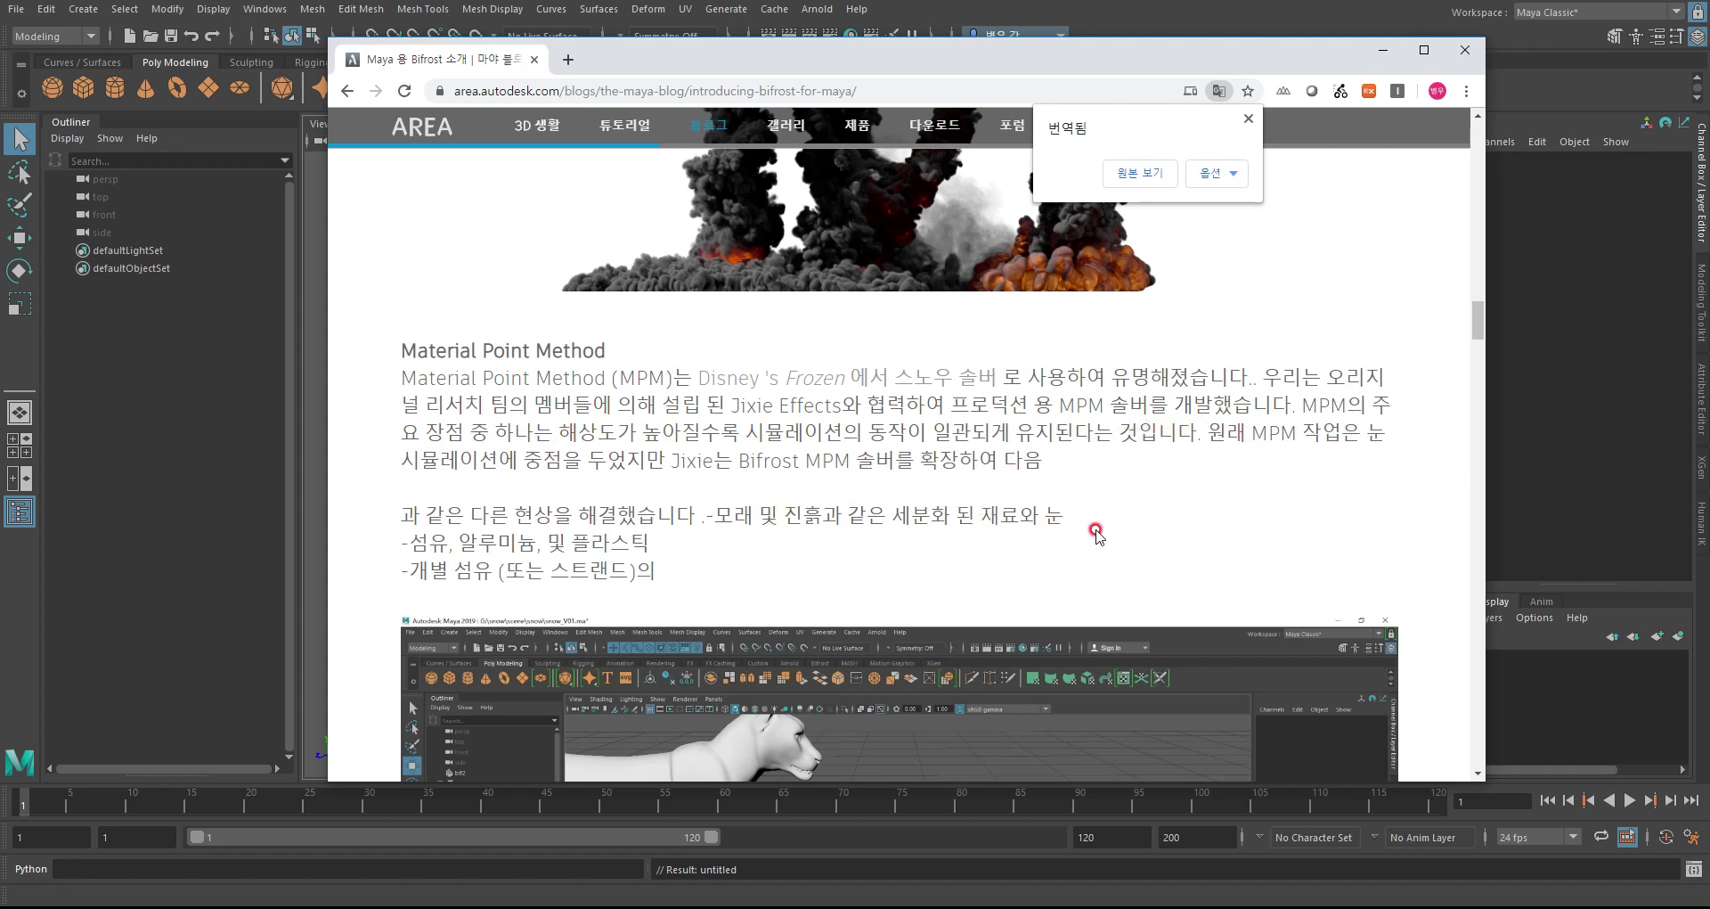
left_click(1158, 173)
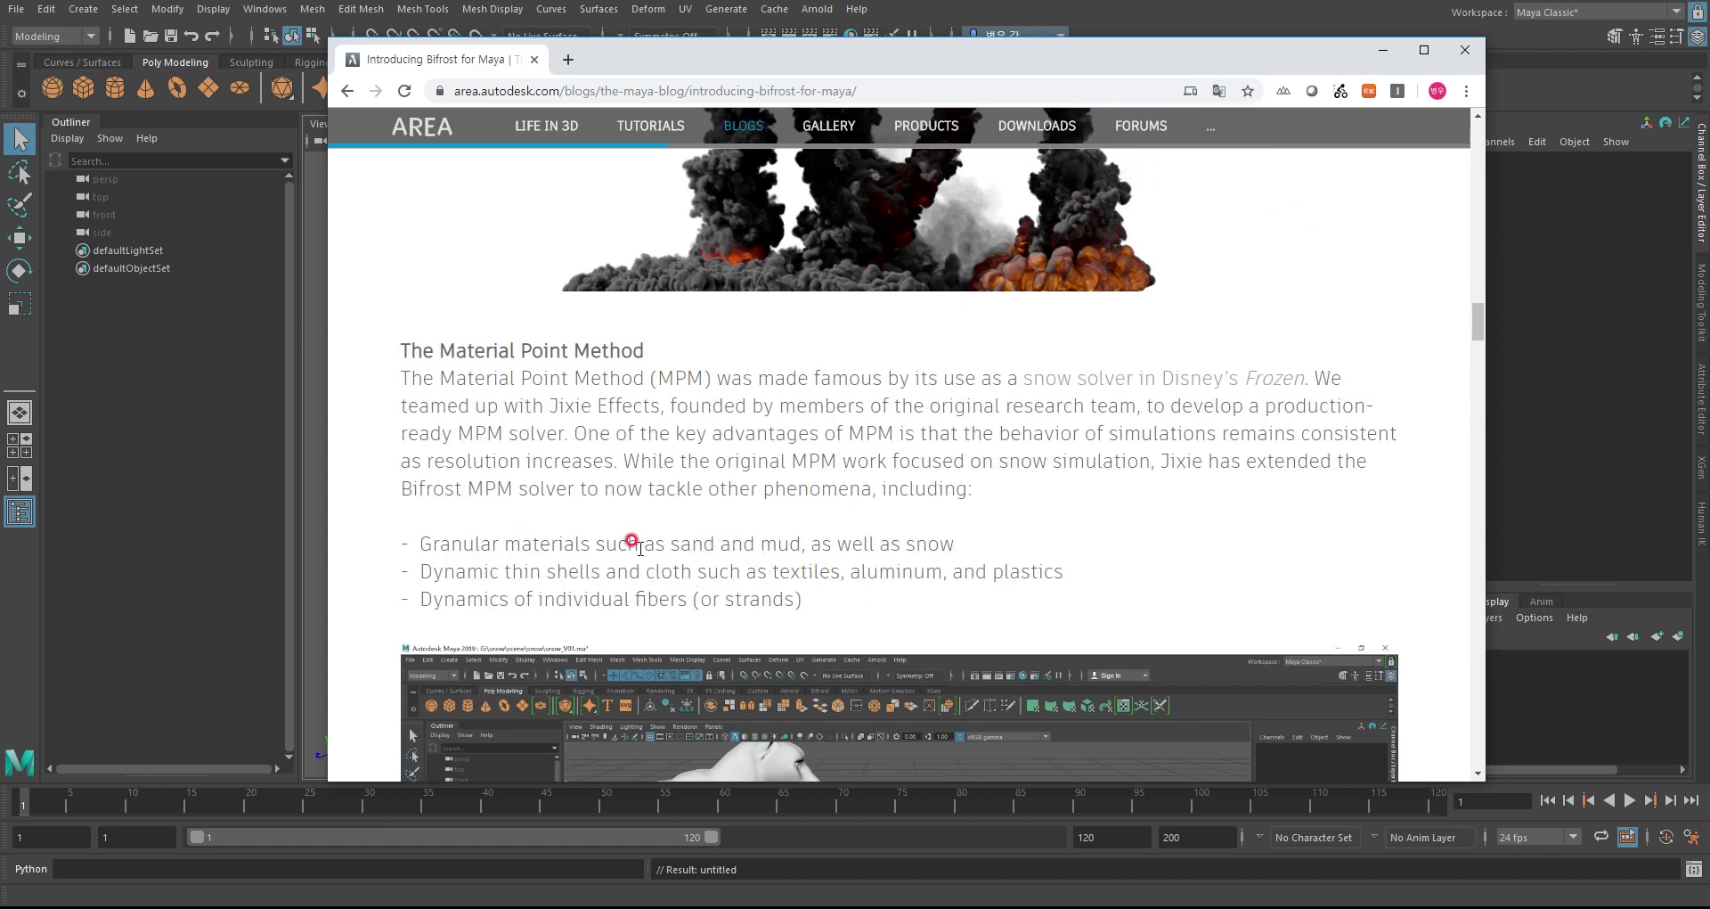
left_click_drag(686, 547, 939, 547)
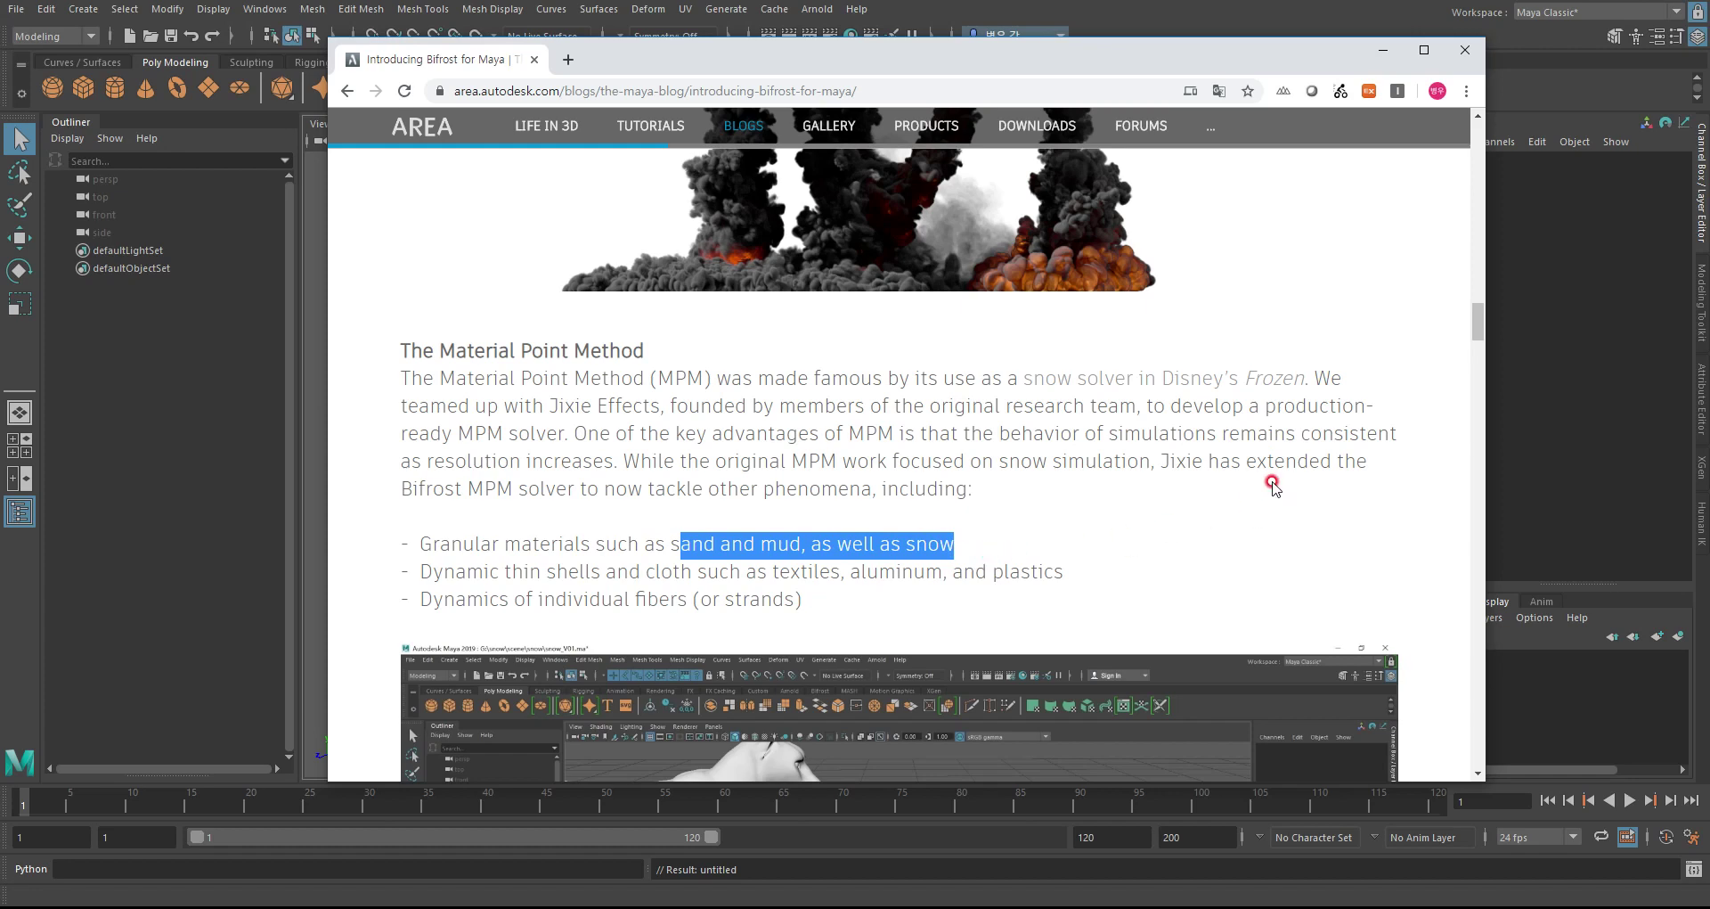
left_click(1373, 51)
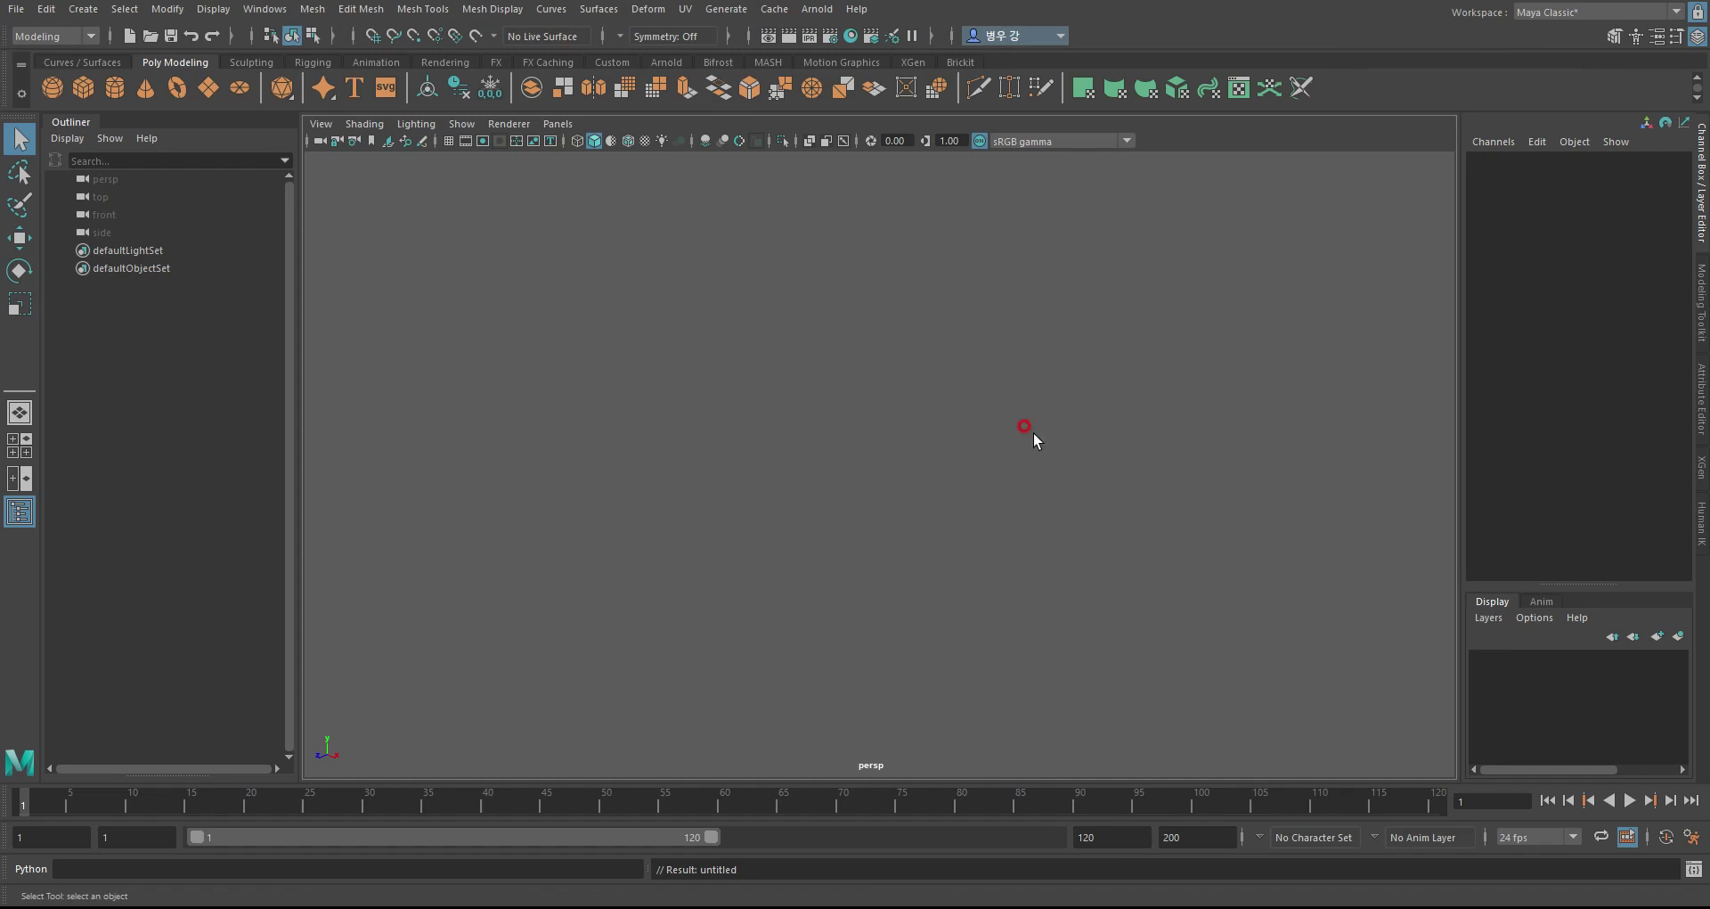
- Create a polygon cube and scale it into a flat 27.871 × 0.907 × 17.101 slab
left_click(462, 124)
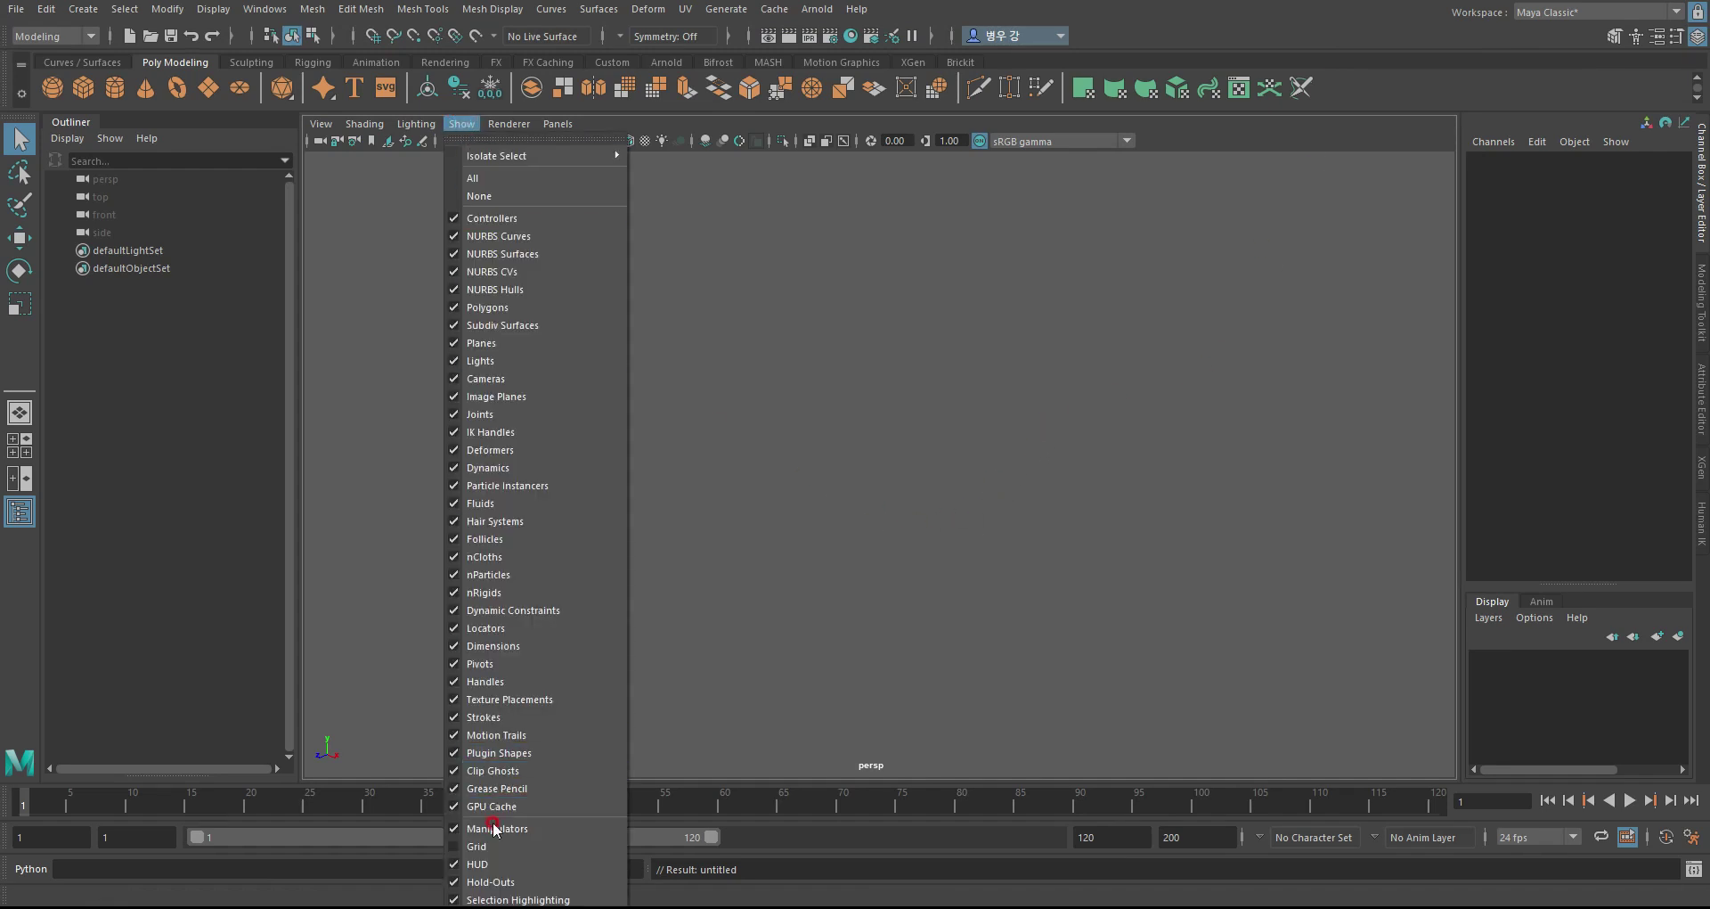
left_click(1098, 369)
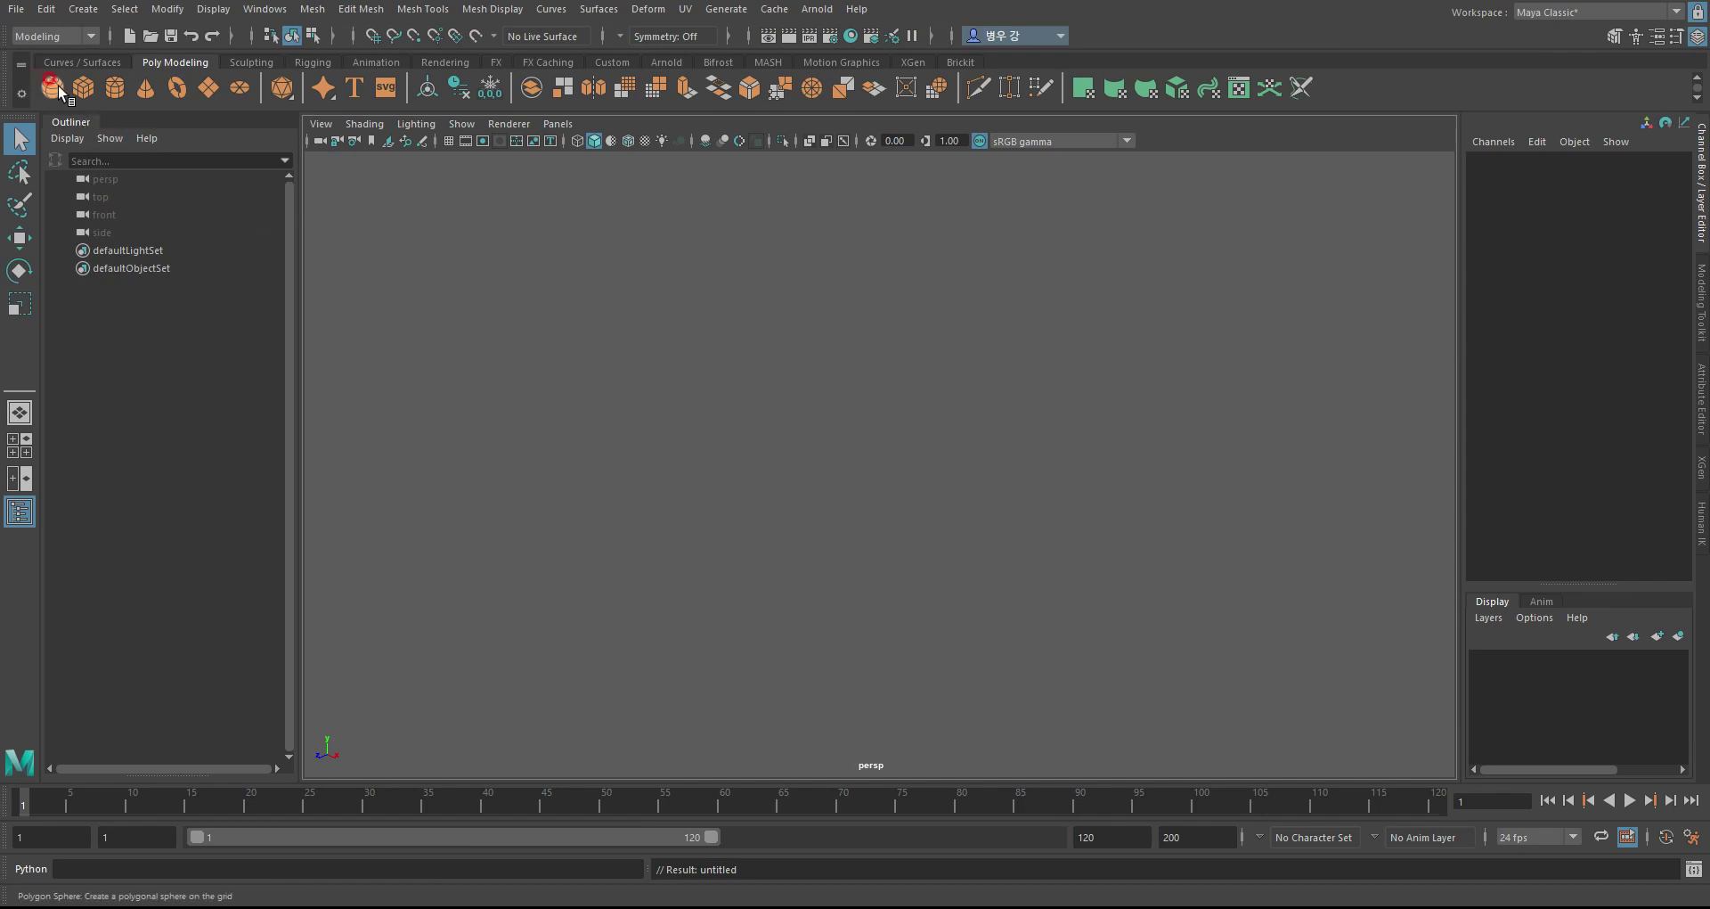
left_click(313, 11)
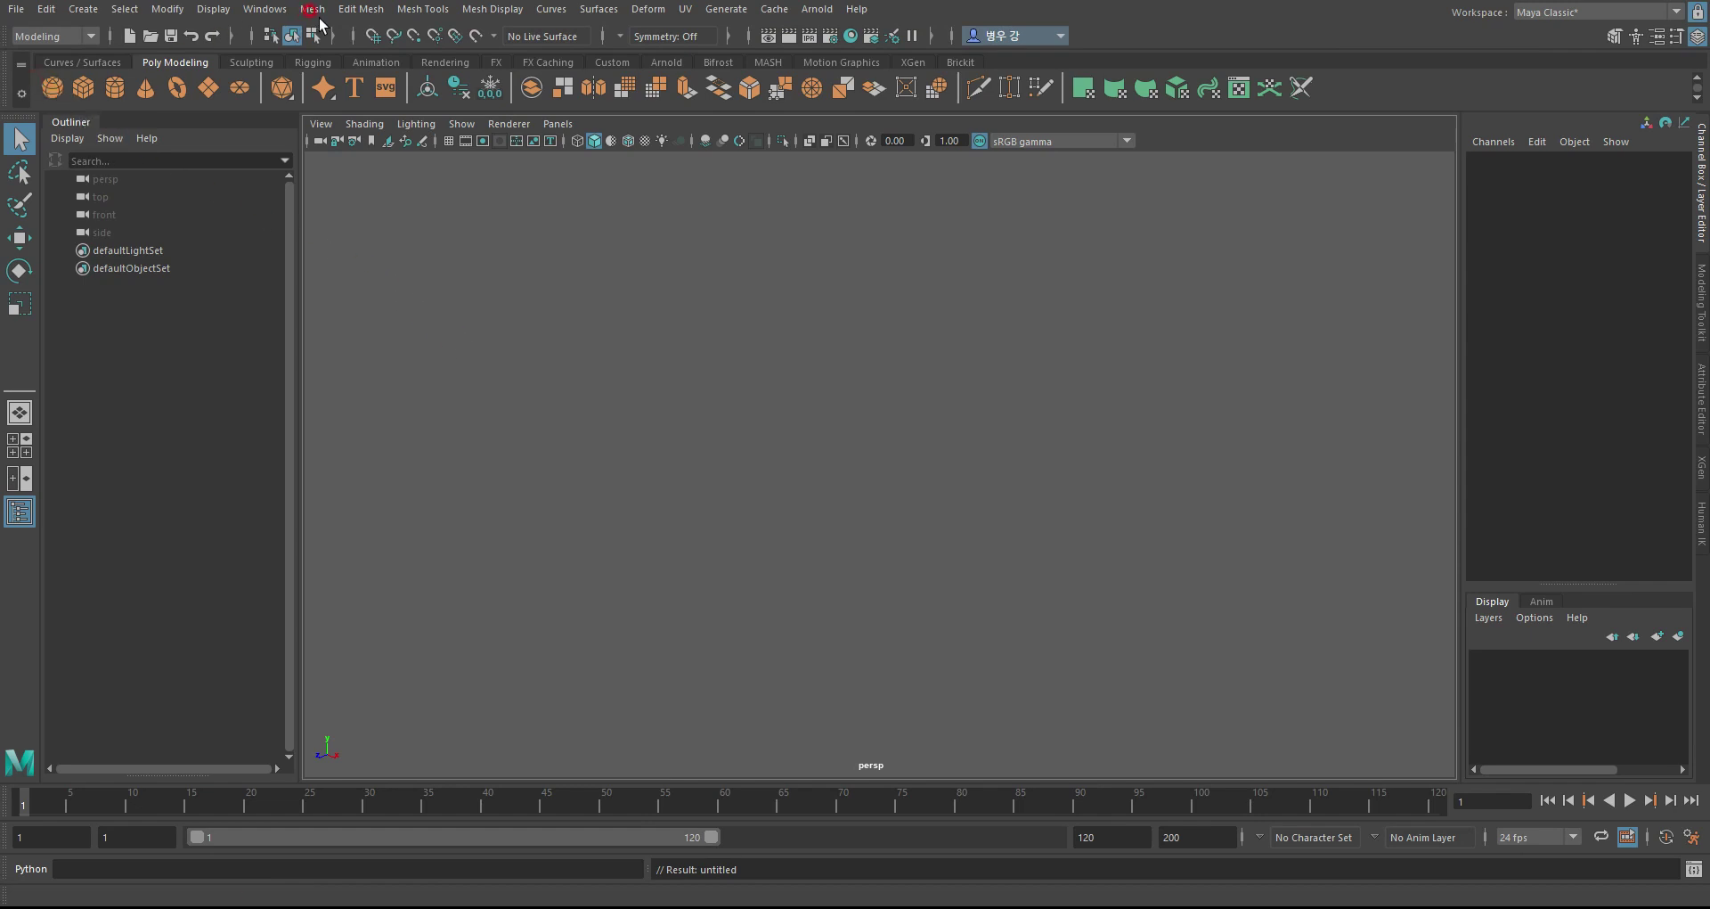
left_click(83, 87)
key("r")
left_click_drag(879, 464, 1033, 463)
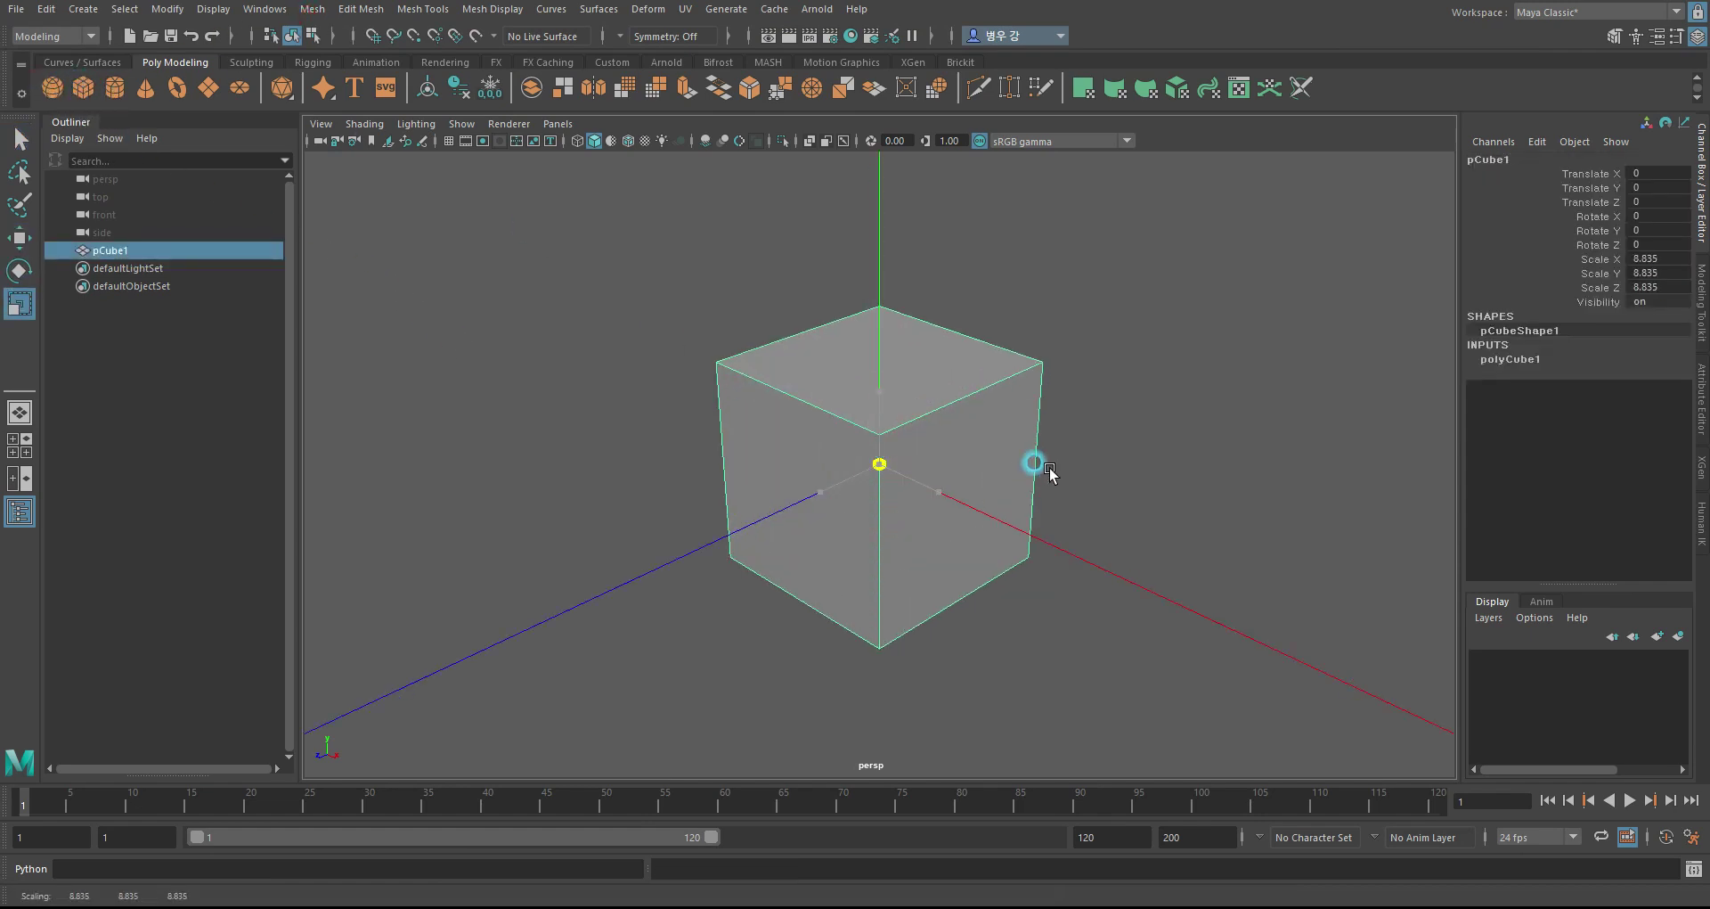
mouse_move(876, 406)
left_mouse_down()
mouse_move(875, 468)
mouse_move(1012, 527)
left_mouse_up()
left_click_drag(879, 464, 1008, 461)
mouse_move(818, 491)
left_mouse_down()
mouse_move(802, 494)
mouse_move(969, 527)
left_mouse_up()
scroll(949, 508, "up", 2)
scroll(935, 485, "up", 2)
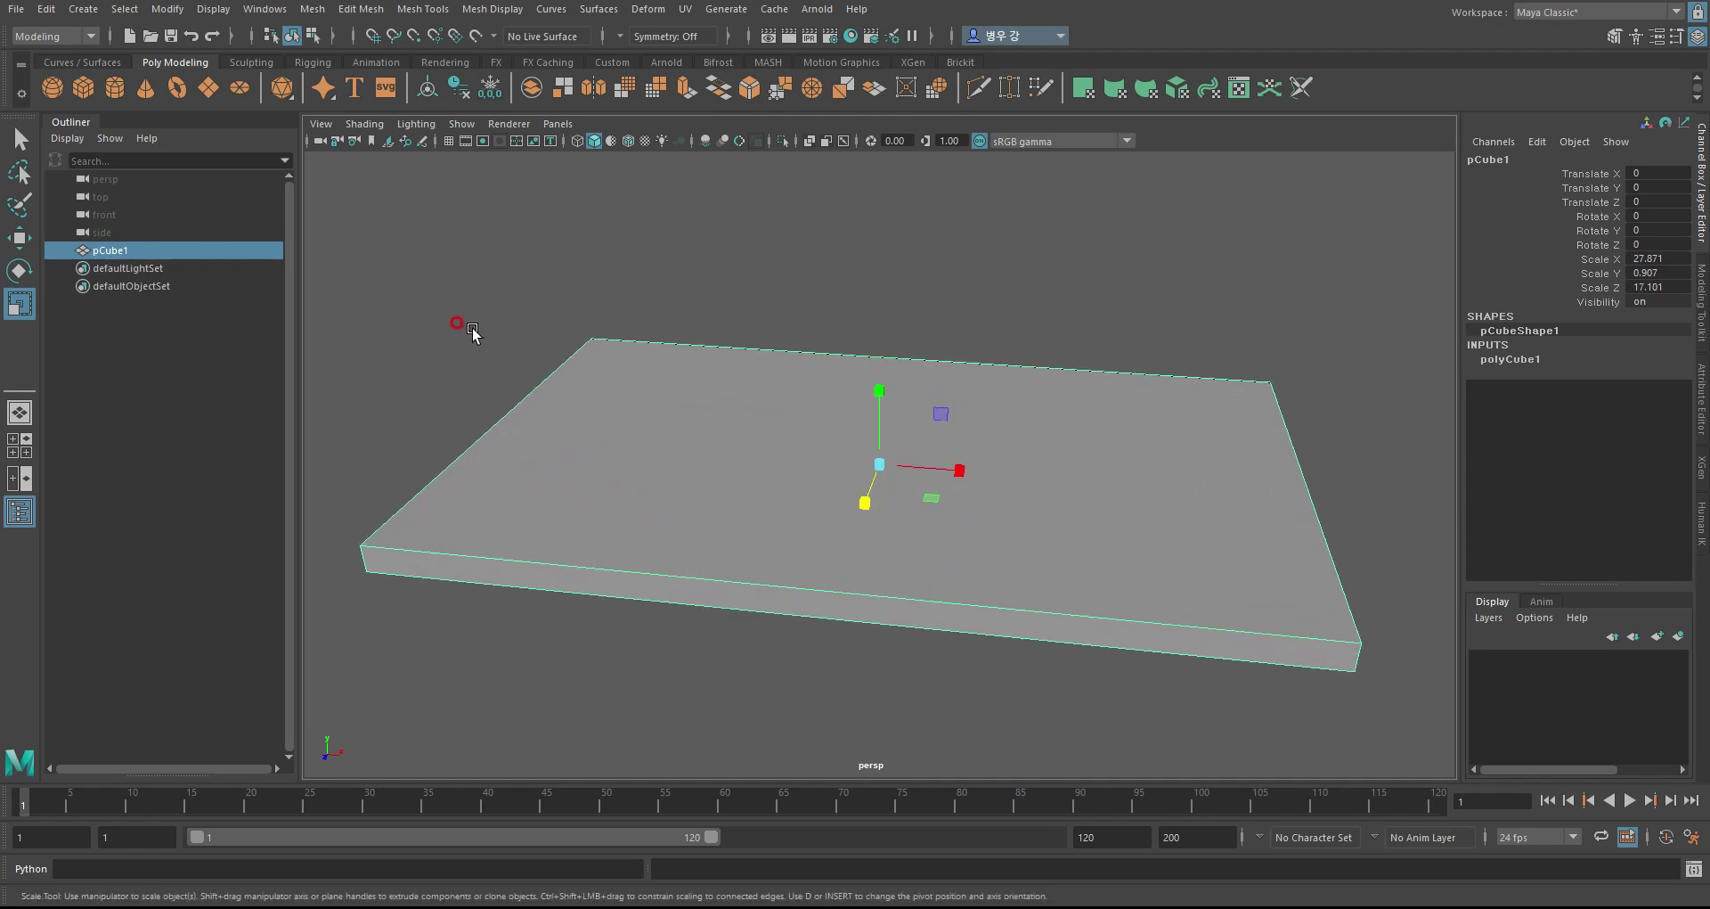
- Add a polygon sphere, scale it uniformly to 2.074 and raise it to Y 4.141
left_click(52, 87)
mouse_move(820, 393)
left_mouse_down("alt")
mouse_move(859, 354)
mouse_move(902, 230)
mouse_move(894, 256)
left_mouse_up("alt")
key("w")
key("r")
left_click_drag(882, 343, 852, 338)
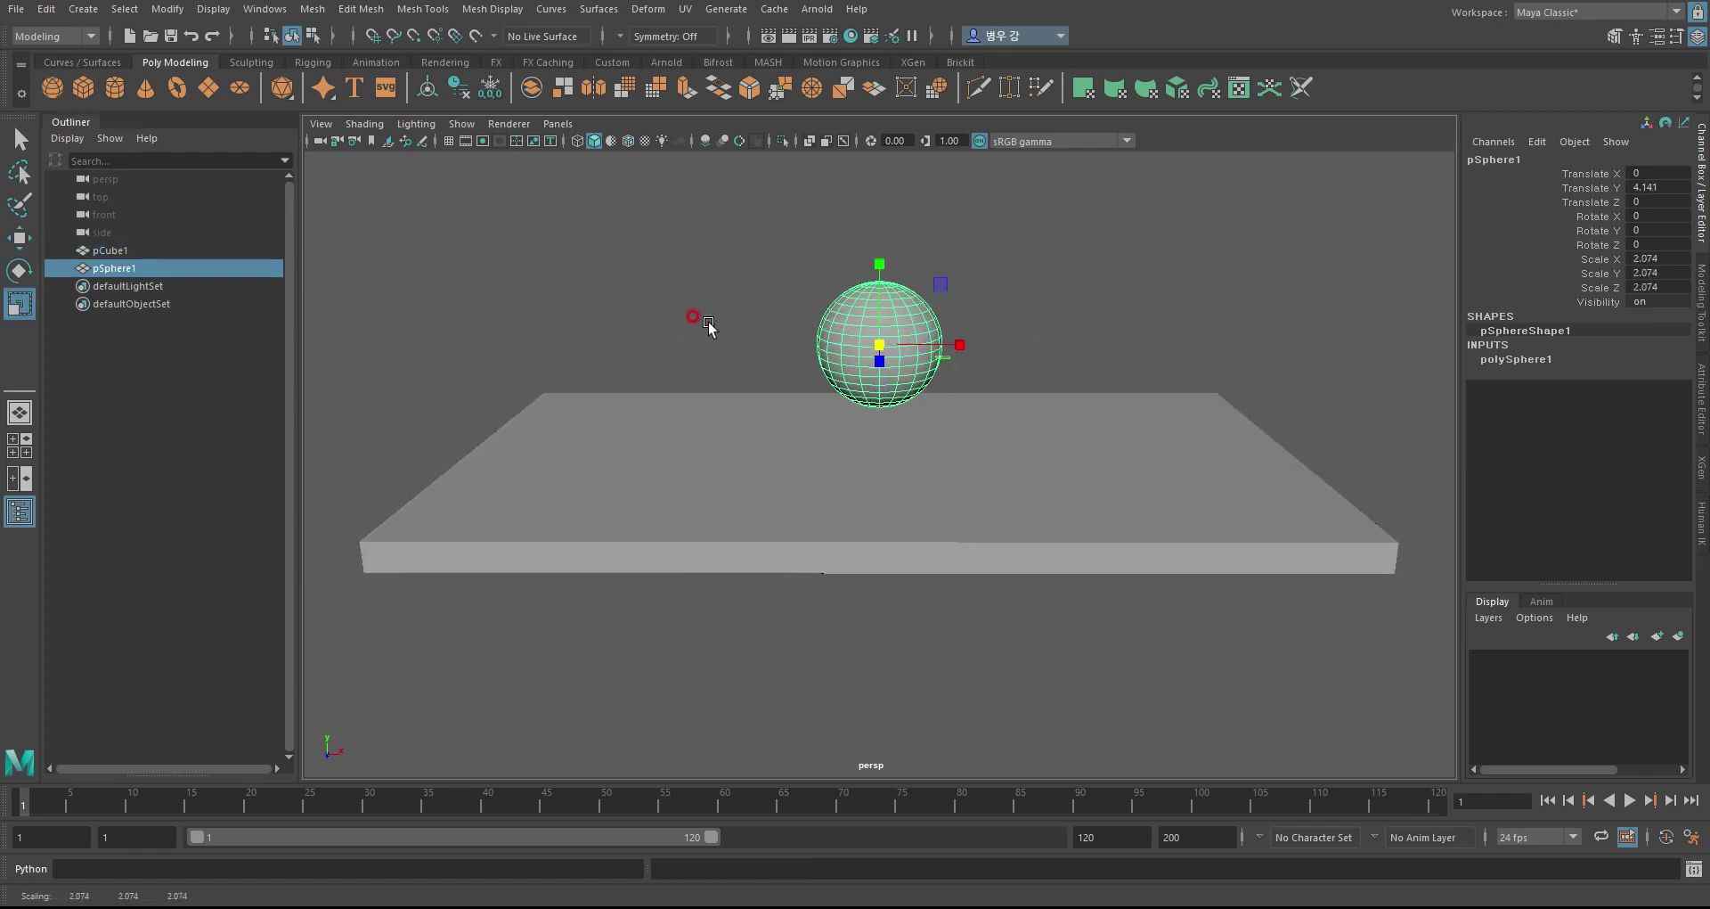
right_click_drag(714, 393, 1054, 382, "alt")
mouse_move(1053, 382)
left_mouse_down("alt")
mouse_move(1115, 359)
mouse_move(1044, 301)
mouse_move(1024, 390)
left_mouse_up("alt")
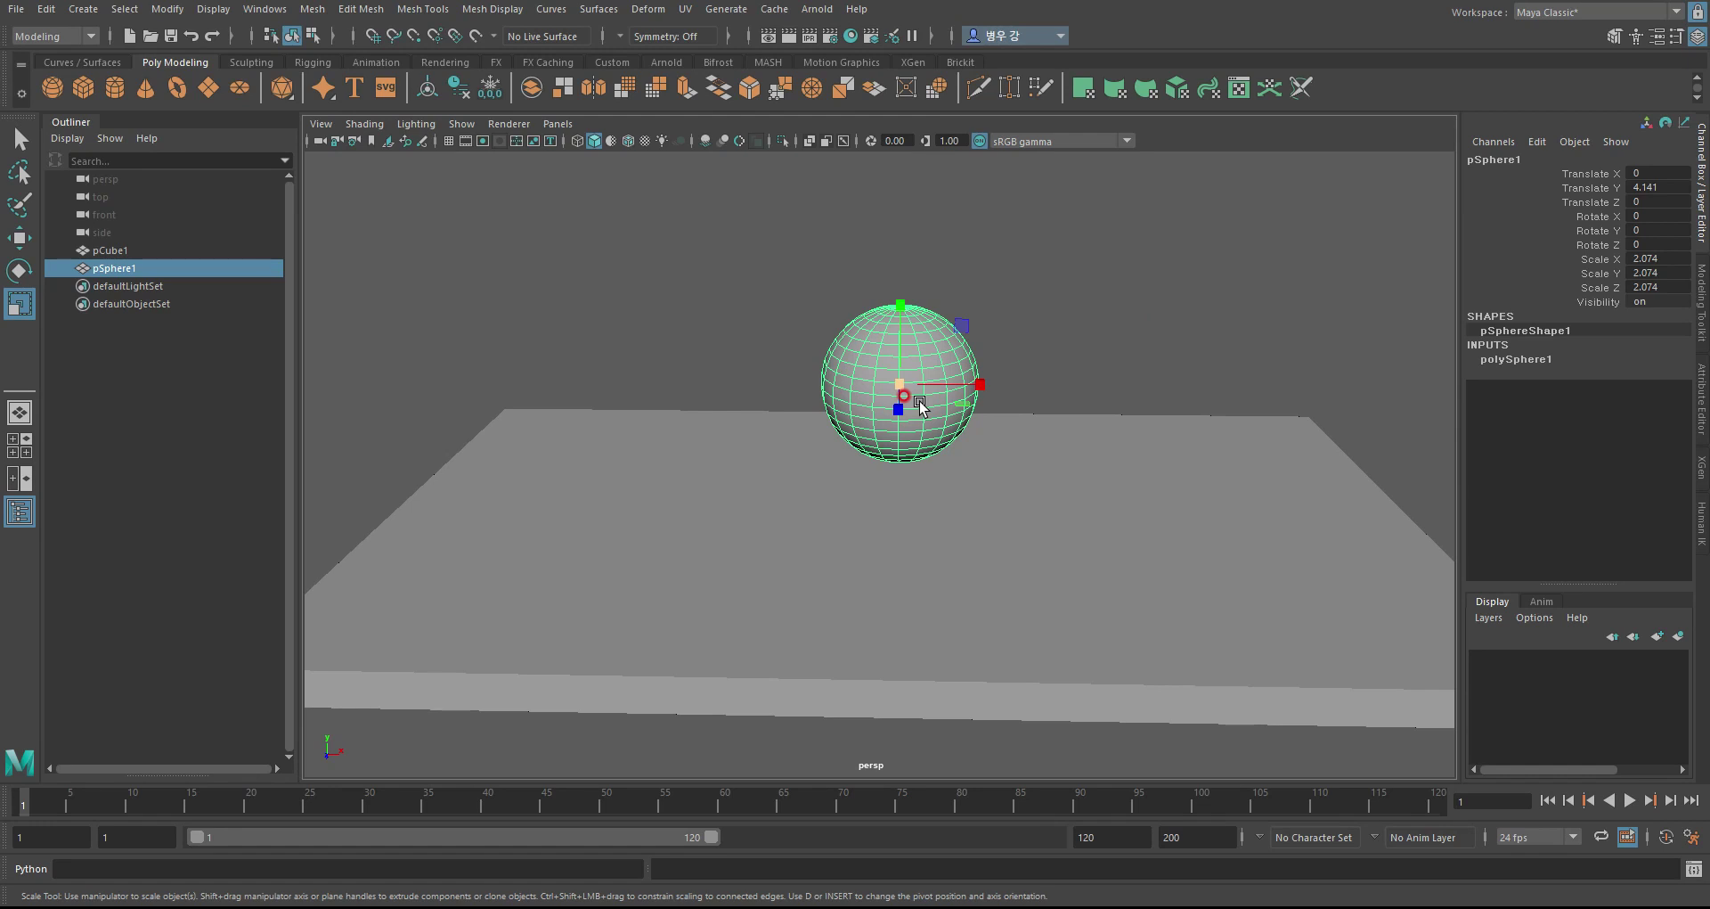
left_click_drag(910, 407, 813, 339, "alt")
mouse_move(813, 339)
right_mouse_down("alt")
mouse_move(882, 367)
mouse_move(797, 309)
right_mouse_up("alt")
key("w")
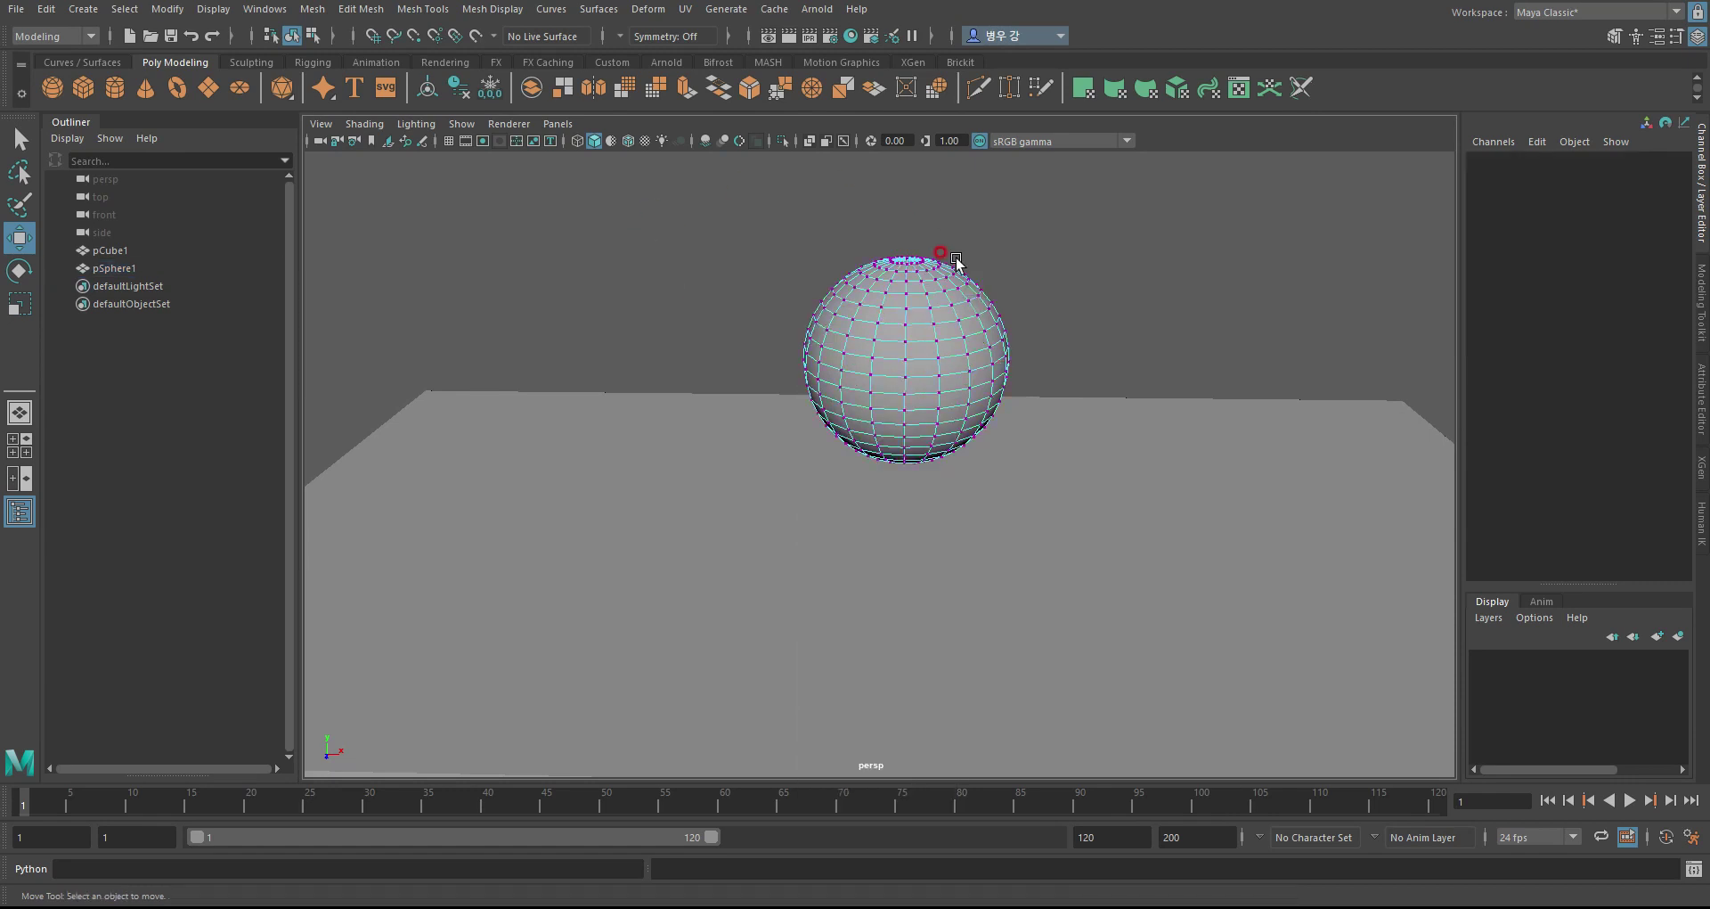
- With soft selection on, pull the sphere's top vertex upward into a smooth point
mouse_move(994, 335)
left_mouse_down("alt")
mouse_move(1007, 339)
mouse_move(810, 334)
mouse_move(878, 267)
mouse_move(1002, 322)
mouse_move(1042, 267)
mouse_move(1038, 233)
mouse_move(855, 328)
mouse_move(841, 268)
left_mouse_up("alt")
key("b")
left_click(1003, 323)
key("ctrl+z")
left_click(787, 337)
left_click_drag(841, 268, 840, 229, "alt")
left_click(1019, 324)
- Return to object mode, reselect the sphere, and view the slab from above
left_click_drag(1019, 325, 1031, 366, "alt")
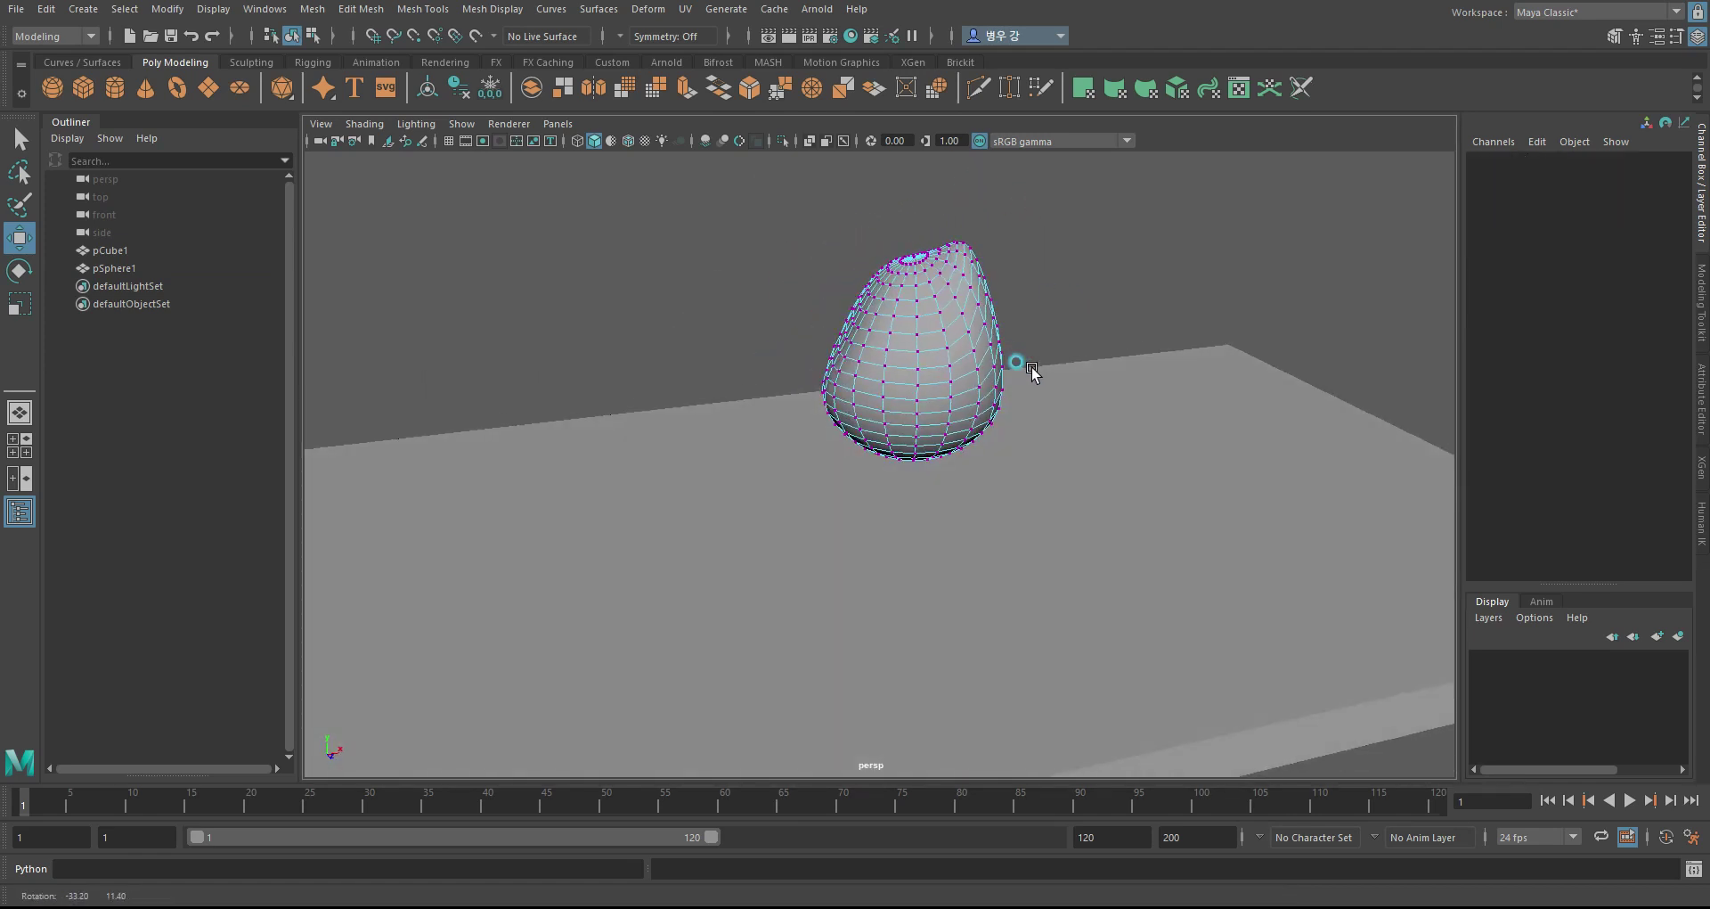
key("F8")
left_click(1080, 325)
left_click(962, 370)
mouse_move(1187, 259)
left_mouse_down("alt")
mouse_move(1114, 393)
mouse_move(1156, 268)
mouse_move(1034, 354)
mouse_move(1038, 374)
left_mouse_up("alt")
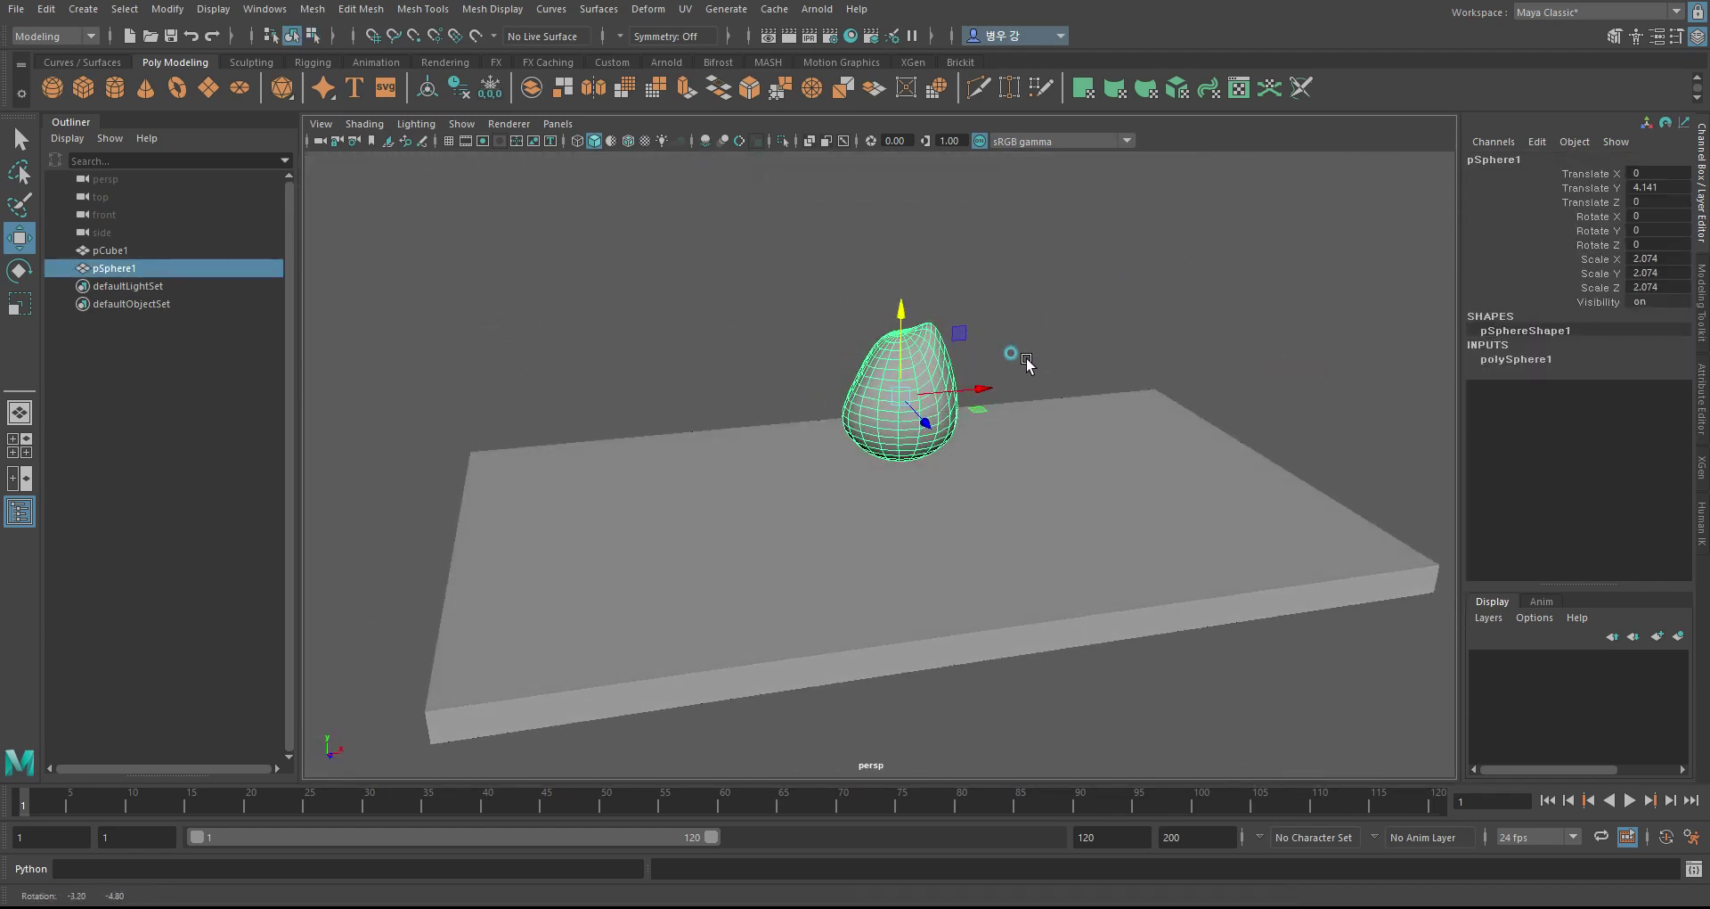
mouse_move(1038, 374)
right_mouse_down("alt")
mouse_move(1158, 409)
mouse_move(891, 383)
right_mouse_up("alt")
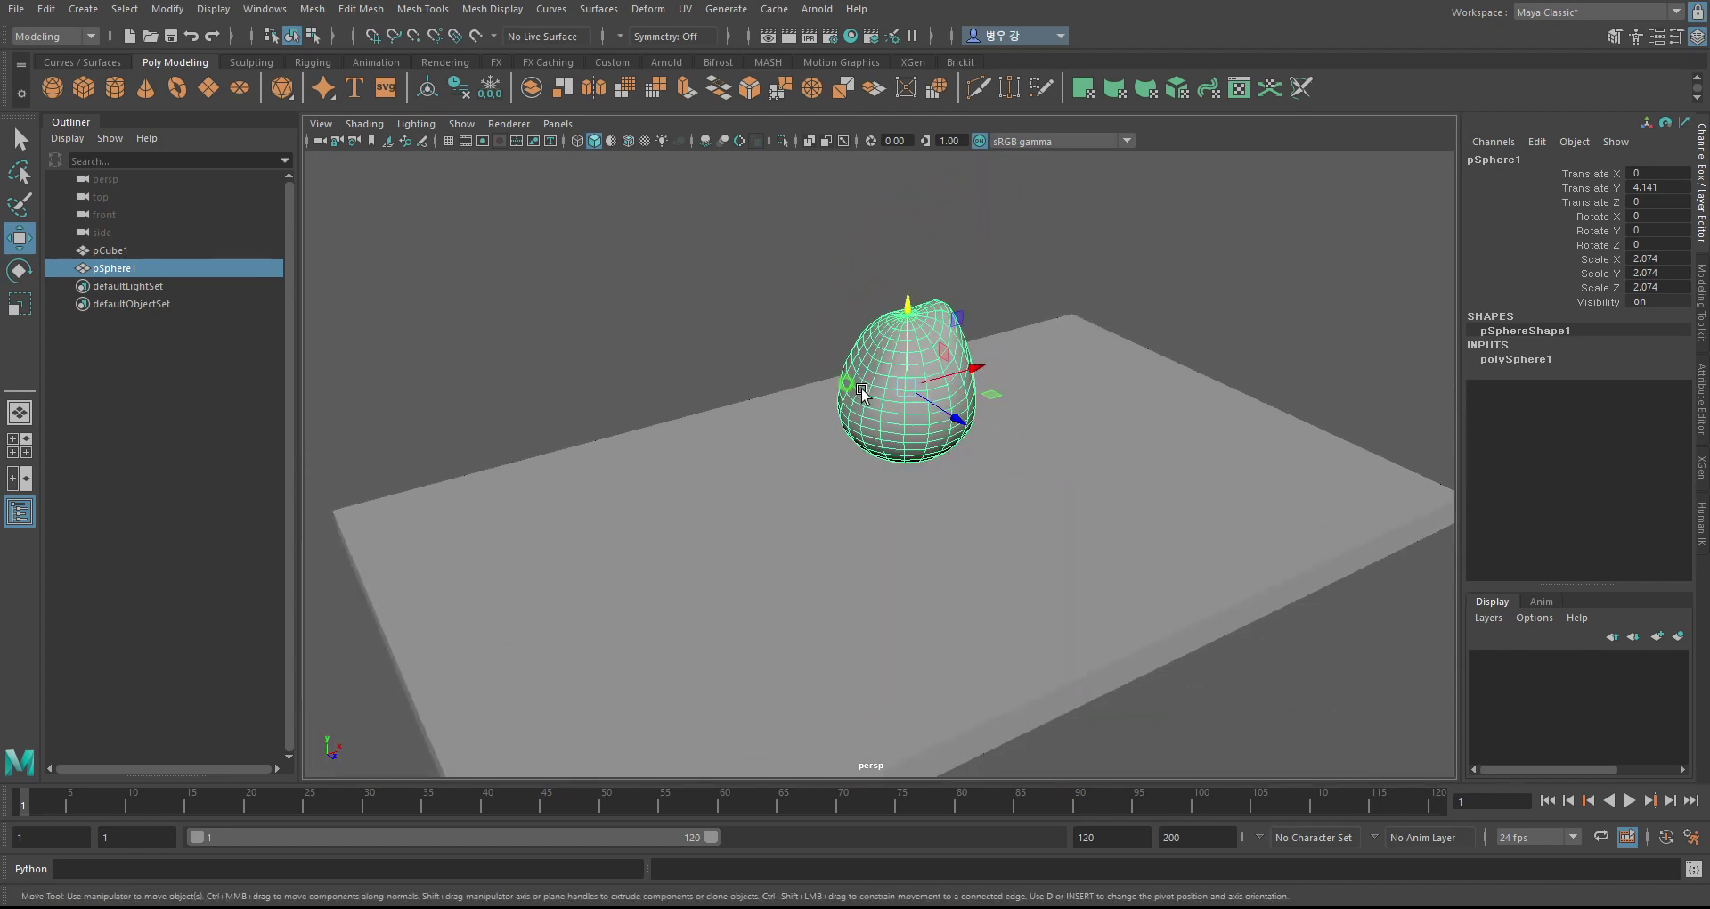
left_click_drag(890, 383, 794, 349, "alt")
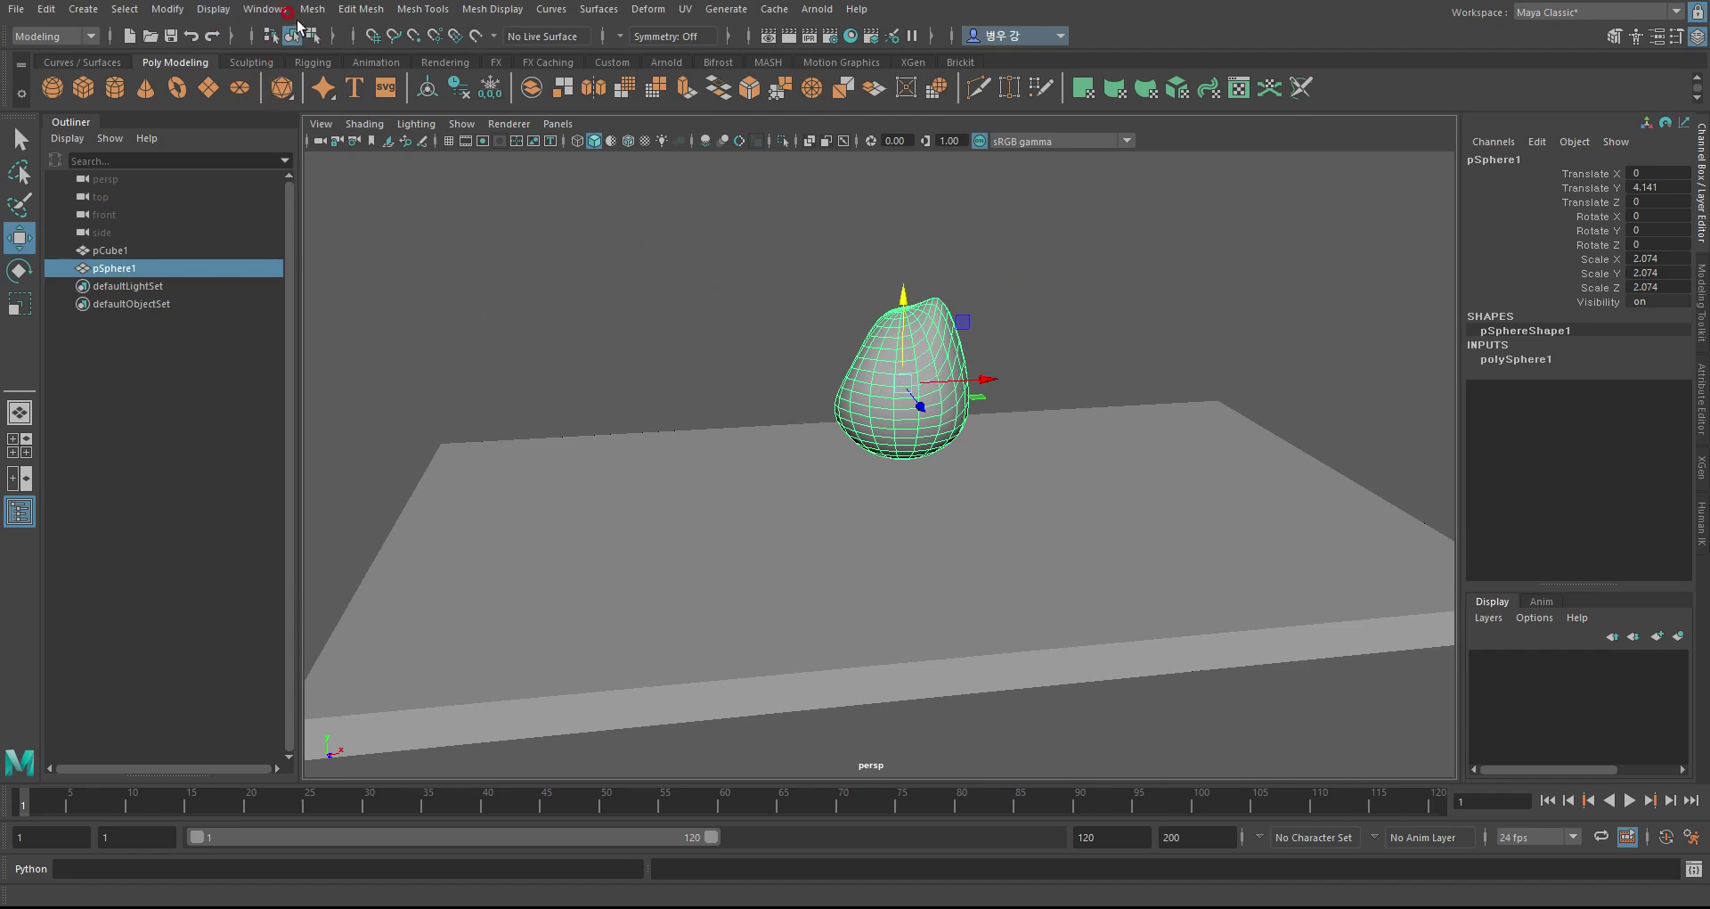
- Open the Bifrost Graph Editor as a smaller floating window beside the viewport
left_click(260, 9)
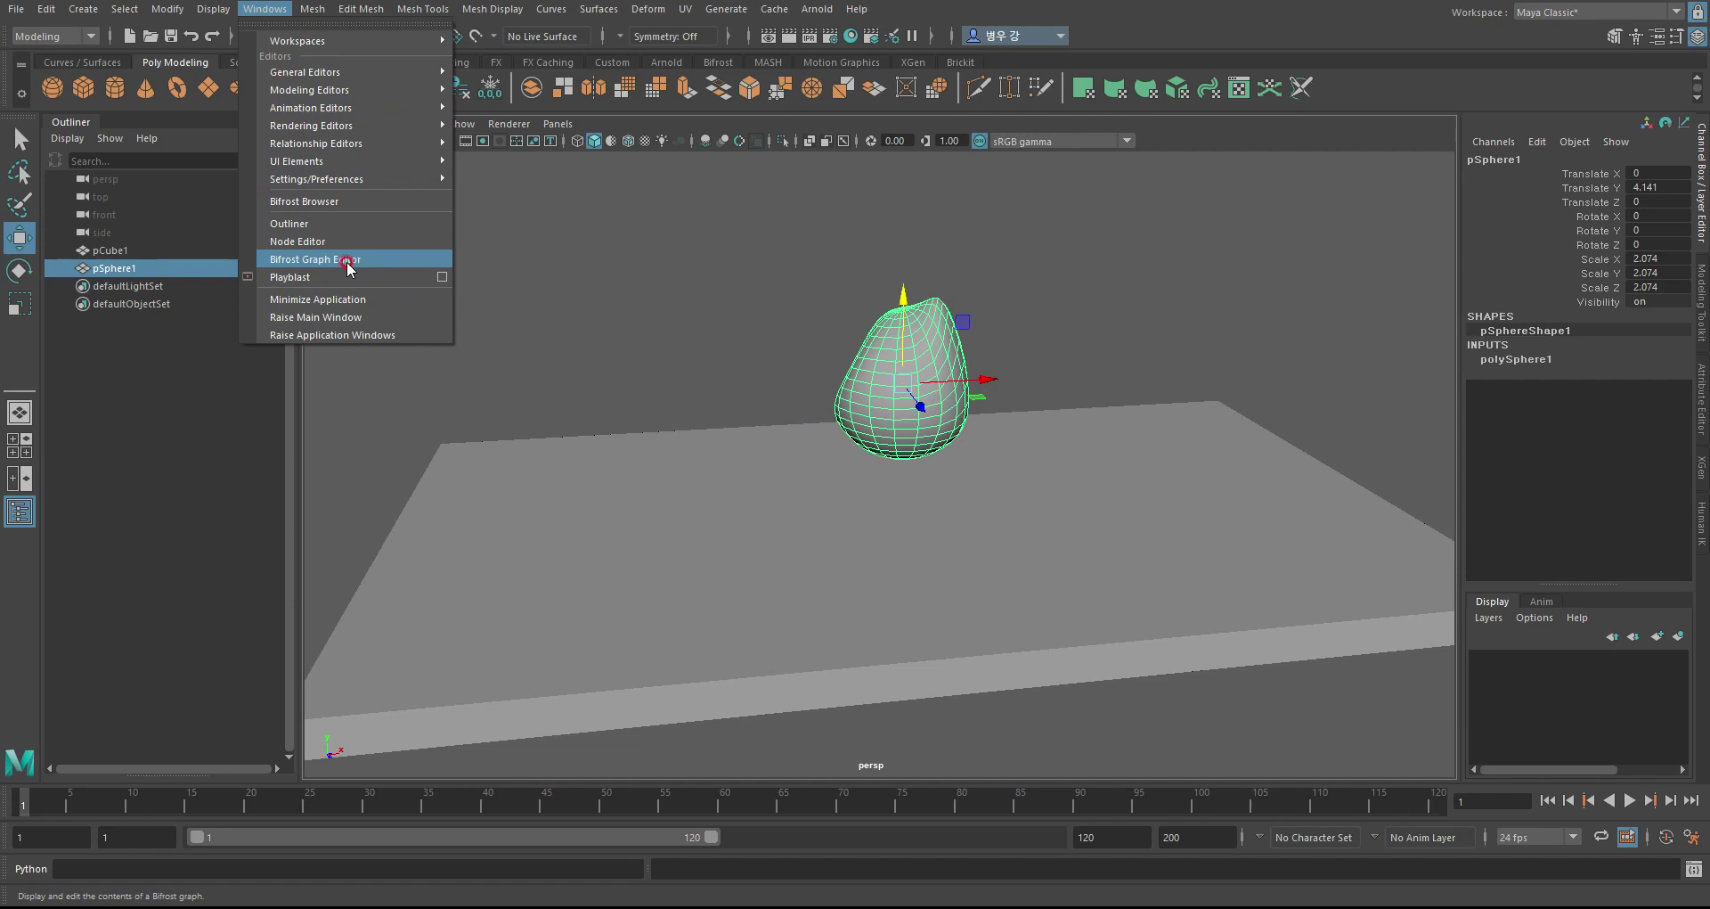
left_click(355, 260)
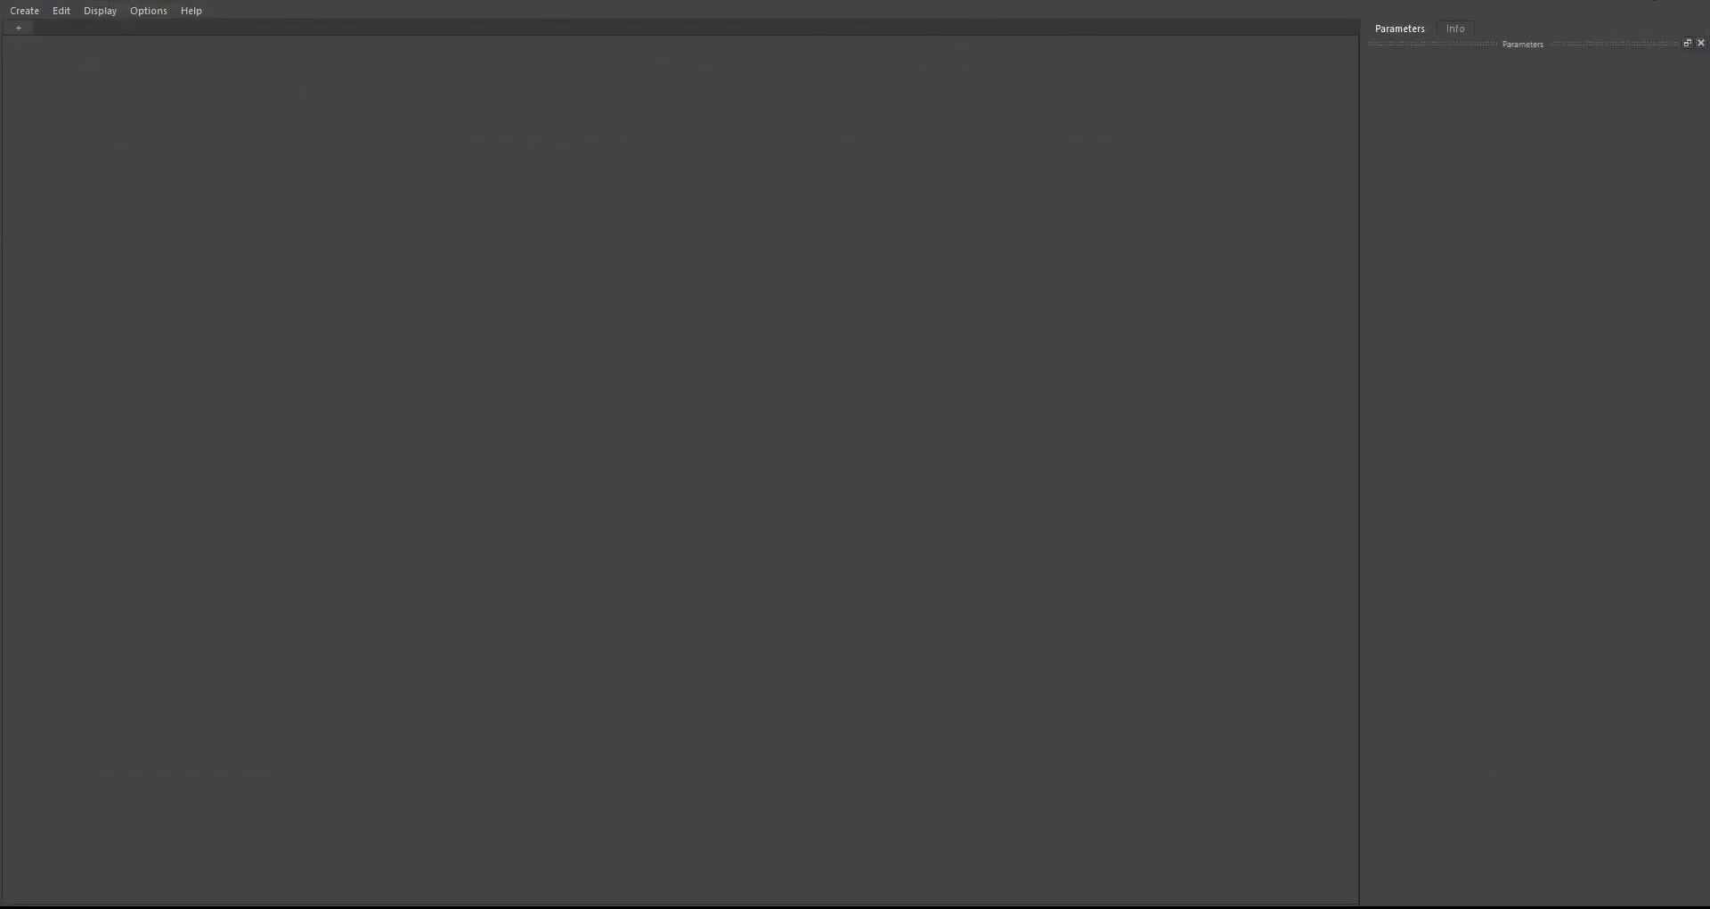
left_click_drag(957, 1, 936, 141)
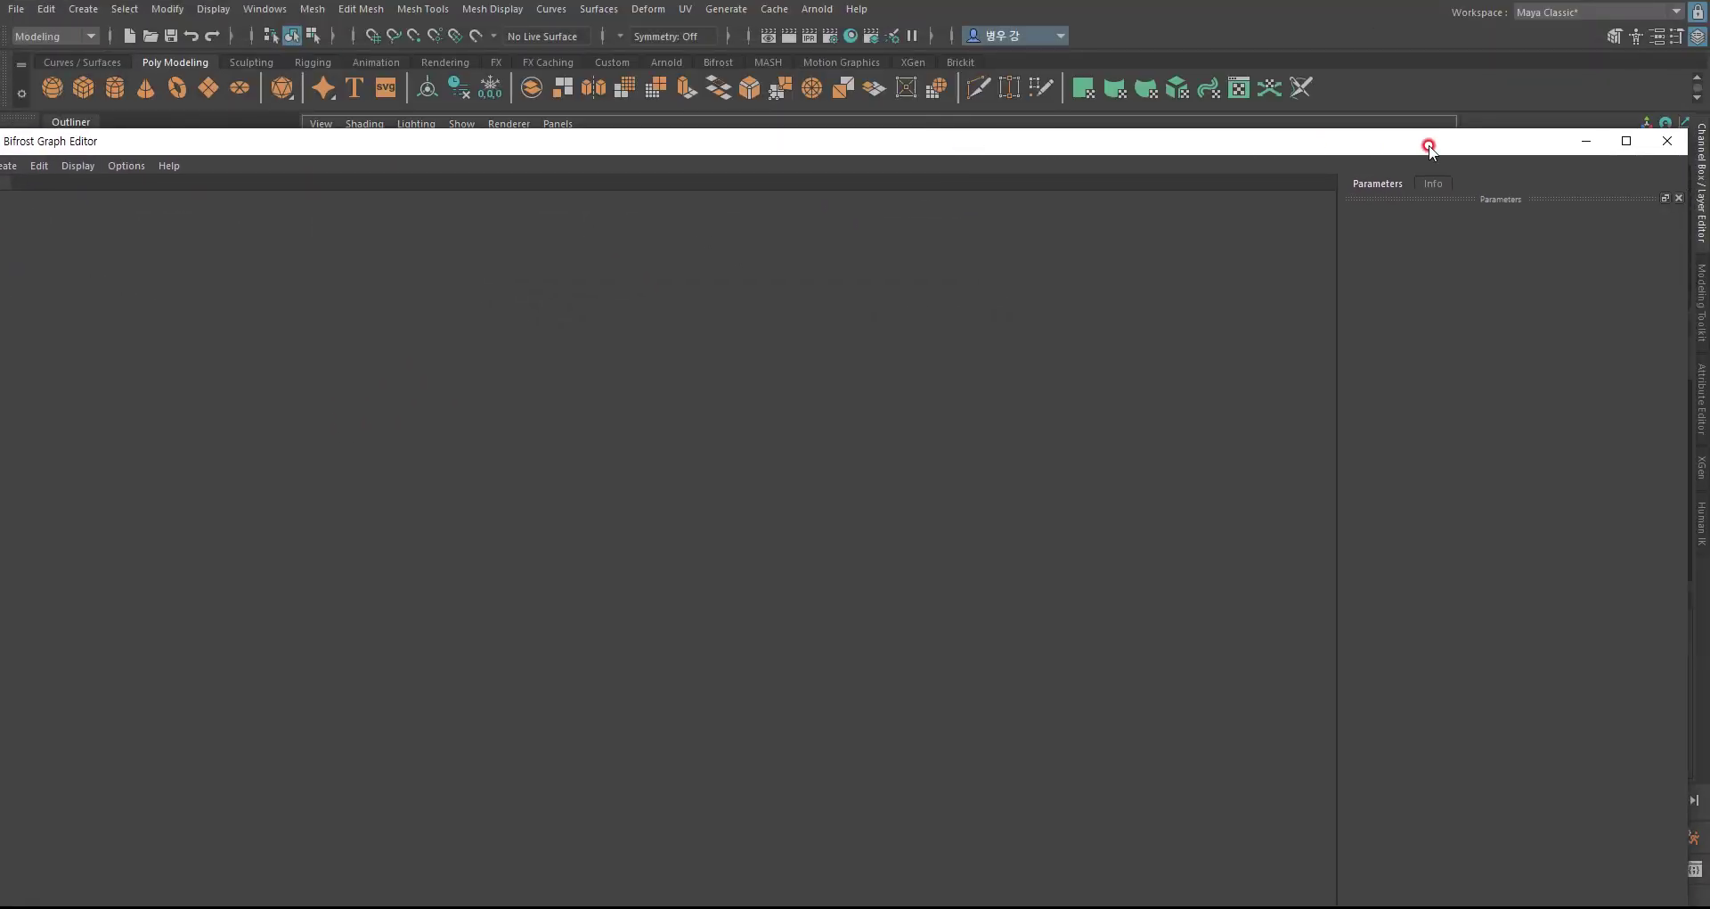
mouse_move(1690, 131)
left_mouse_down()
mouse_move(1298, 334)
mouse_move(1355, 542)
left_mouse_up()
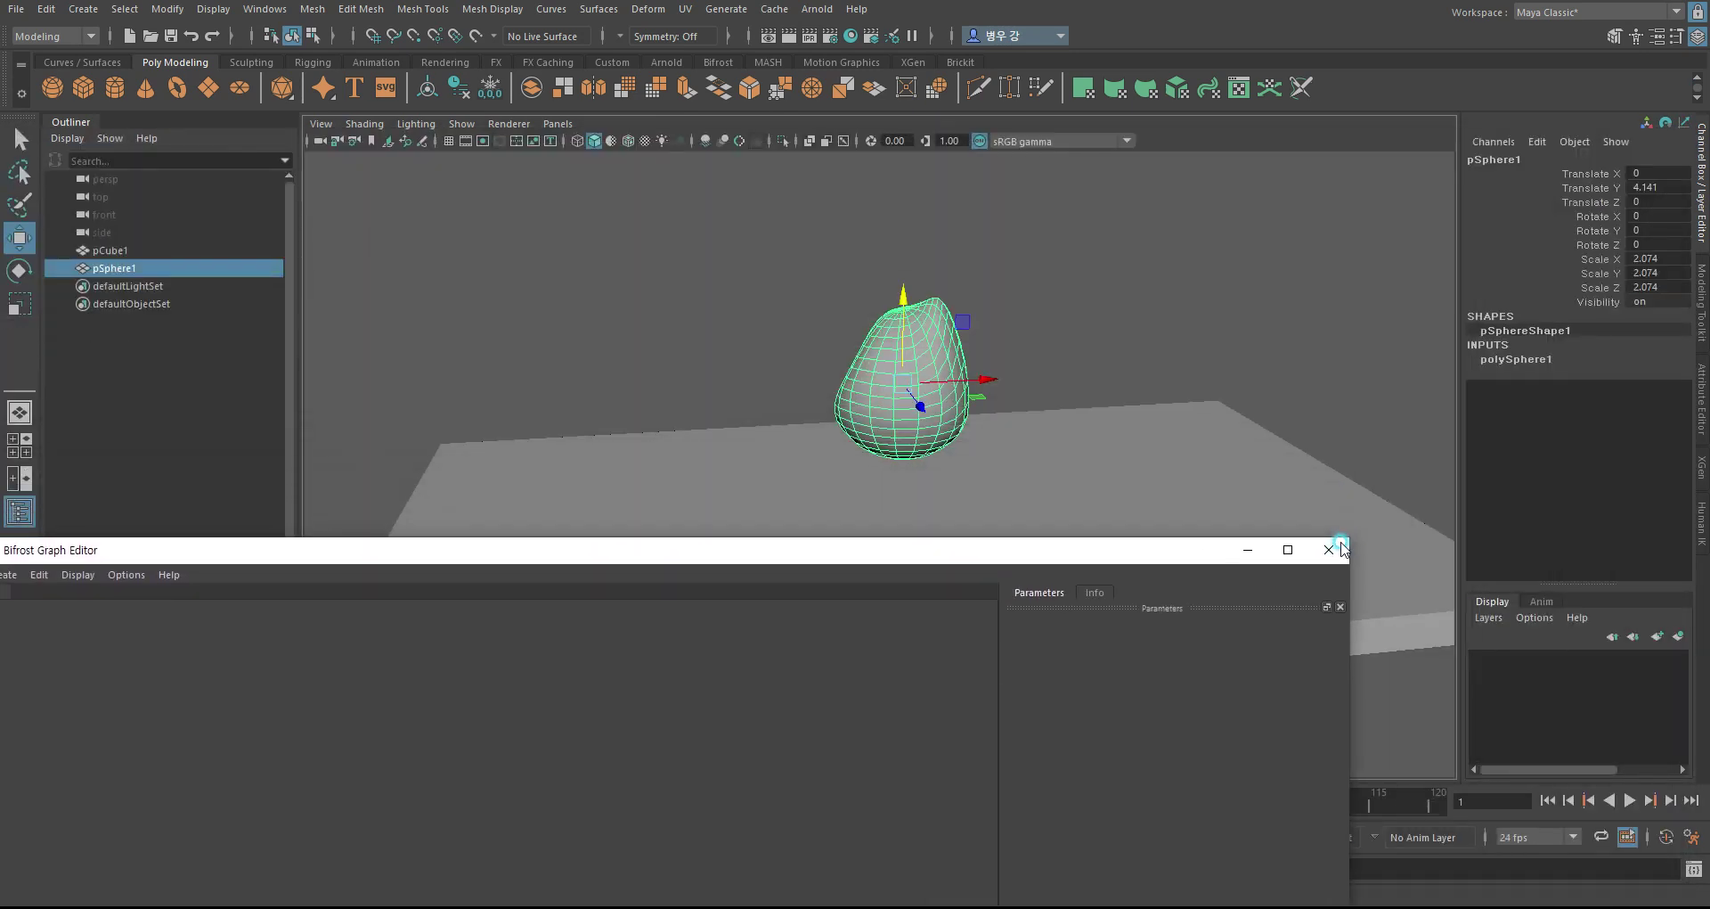
left_click_drag(894, 552, 1080, 161)
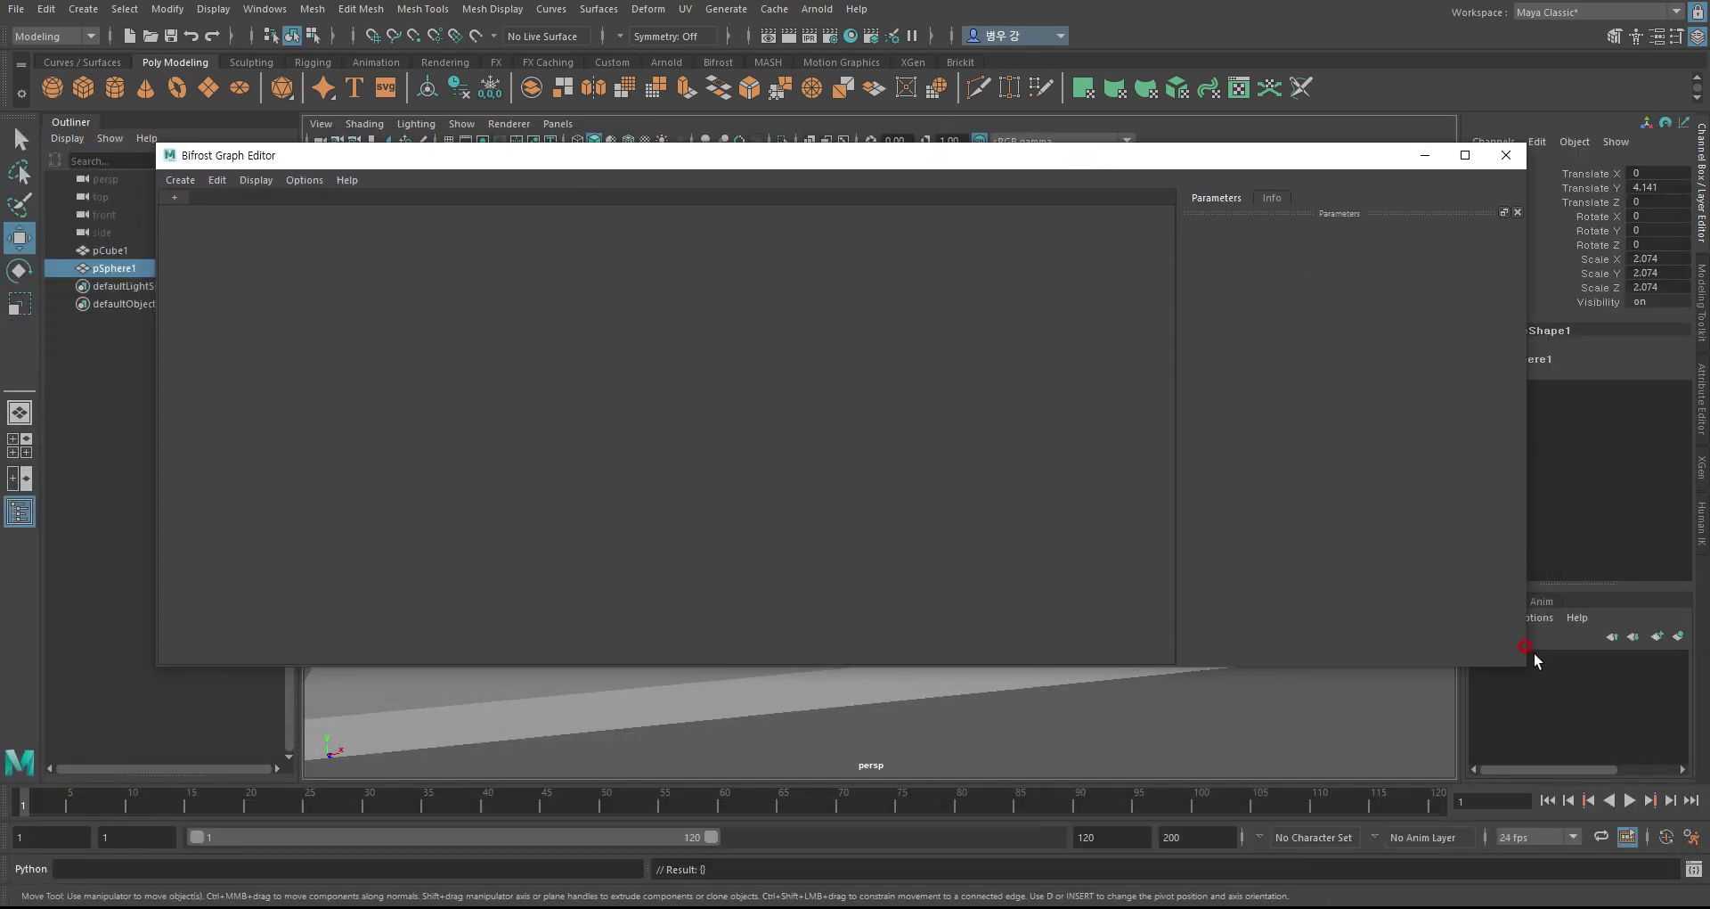
left_click_drag(1519, 665, 1121, 787)
left_click_drag(589, 153, 1128, 114)
- Create bifrostGraph1 and delete its input node, leaving only the output node
left_click(712, 159)
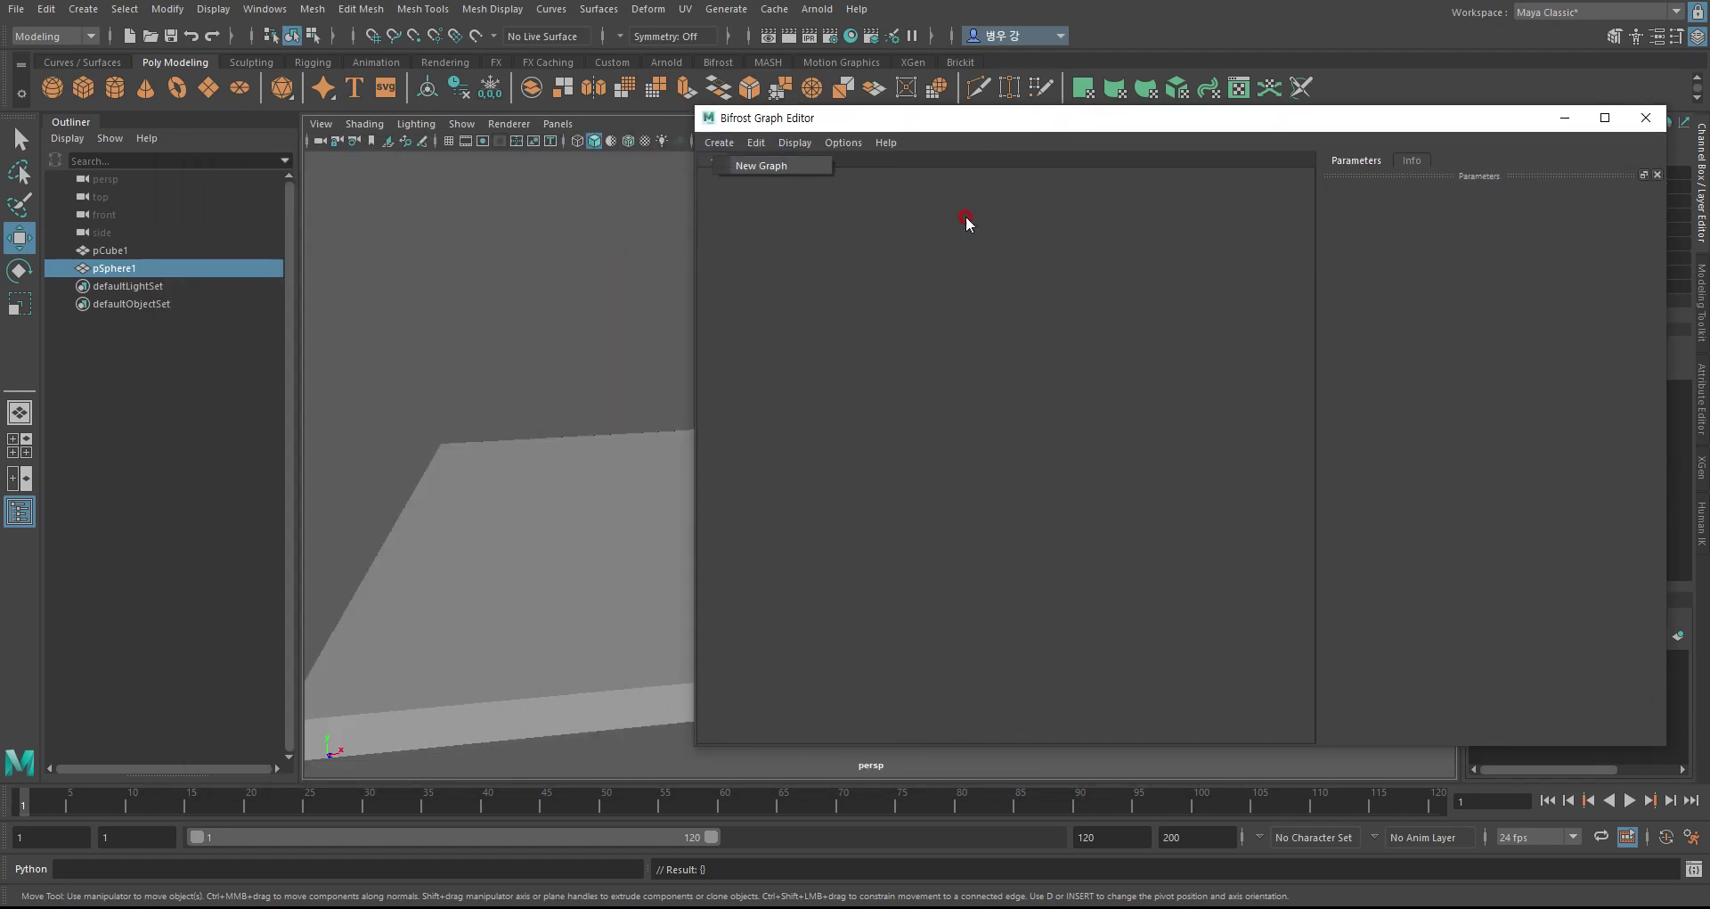
left_click(787, 167)
middle_click_drag(1072, 396, 935, 313)
scroll(1088, 527, "down", 2)
left_click_drag(937, 398, 779, 376)
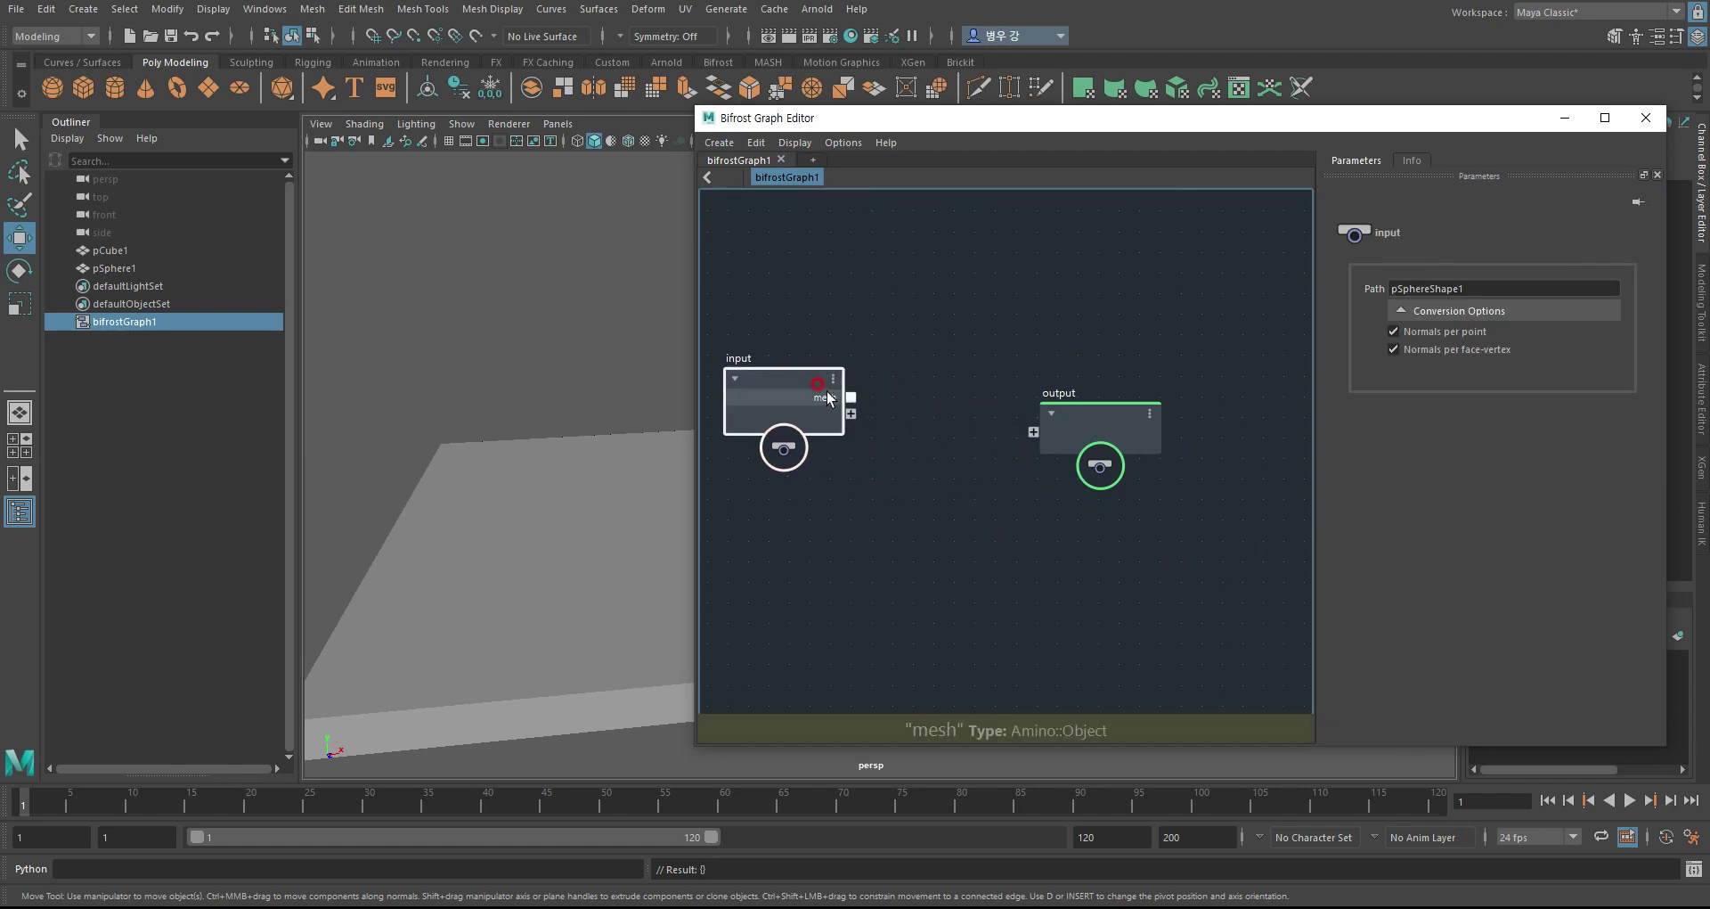
left_click(837, 489)
left_click(784, 370)
key("Delete")
left_click(1088, 405)
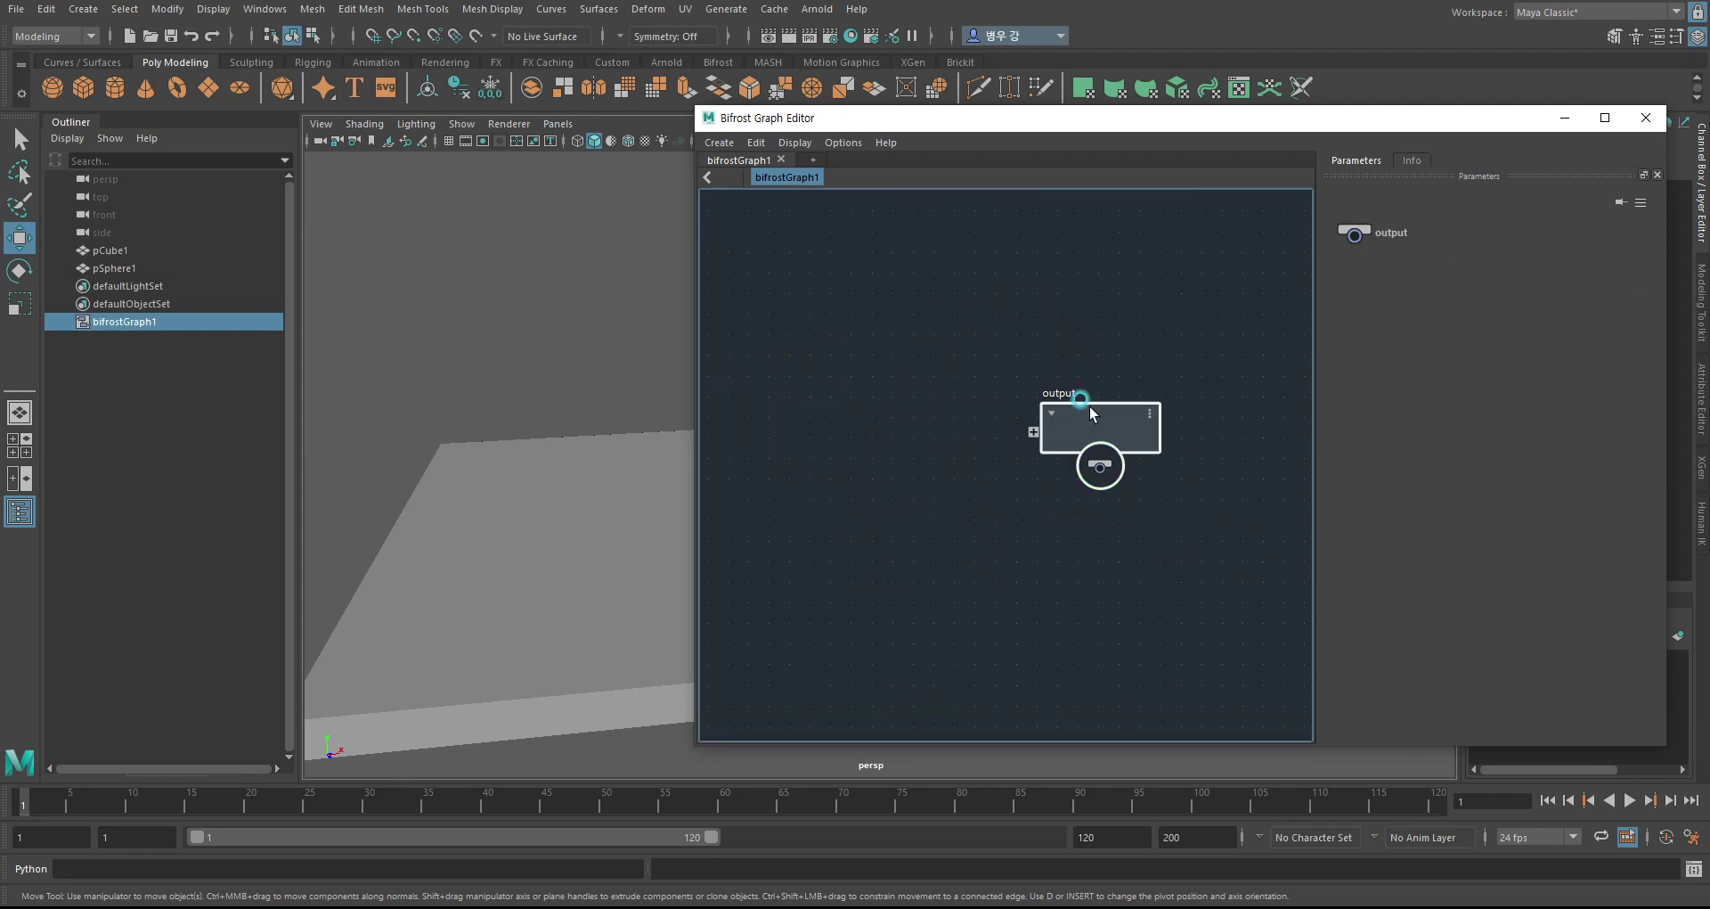
- Reposition the editor, reselect the sphere and slab, and frame the output node in the graph
left_click_drag(954, 119, 1289, 90)
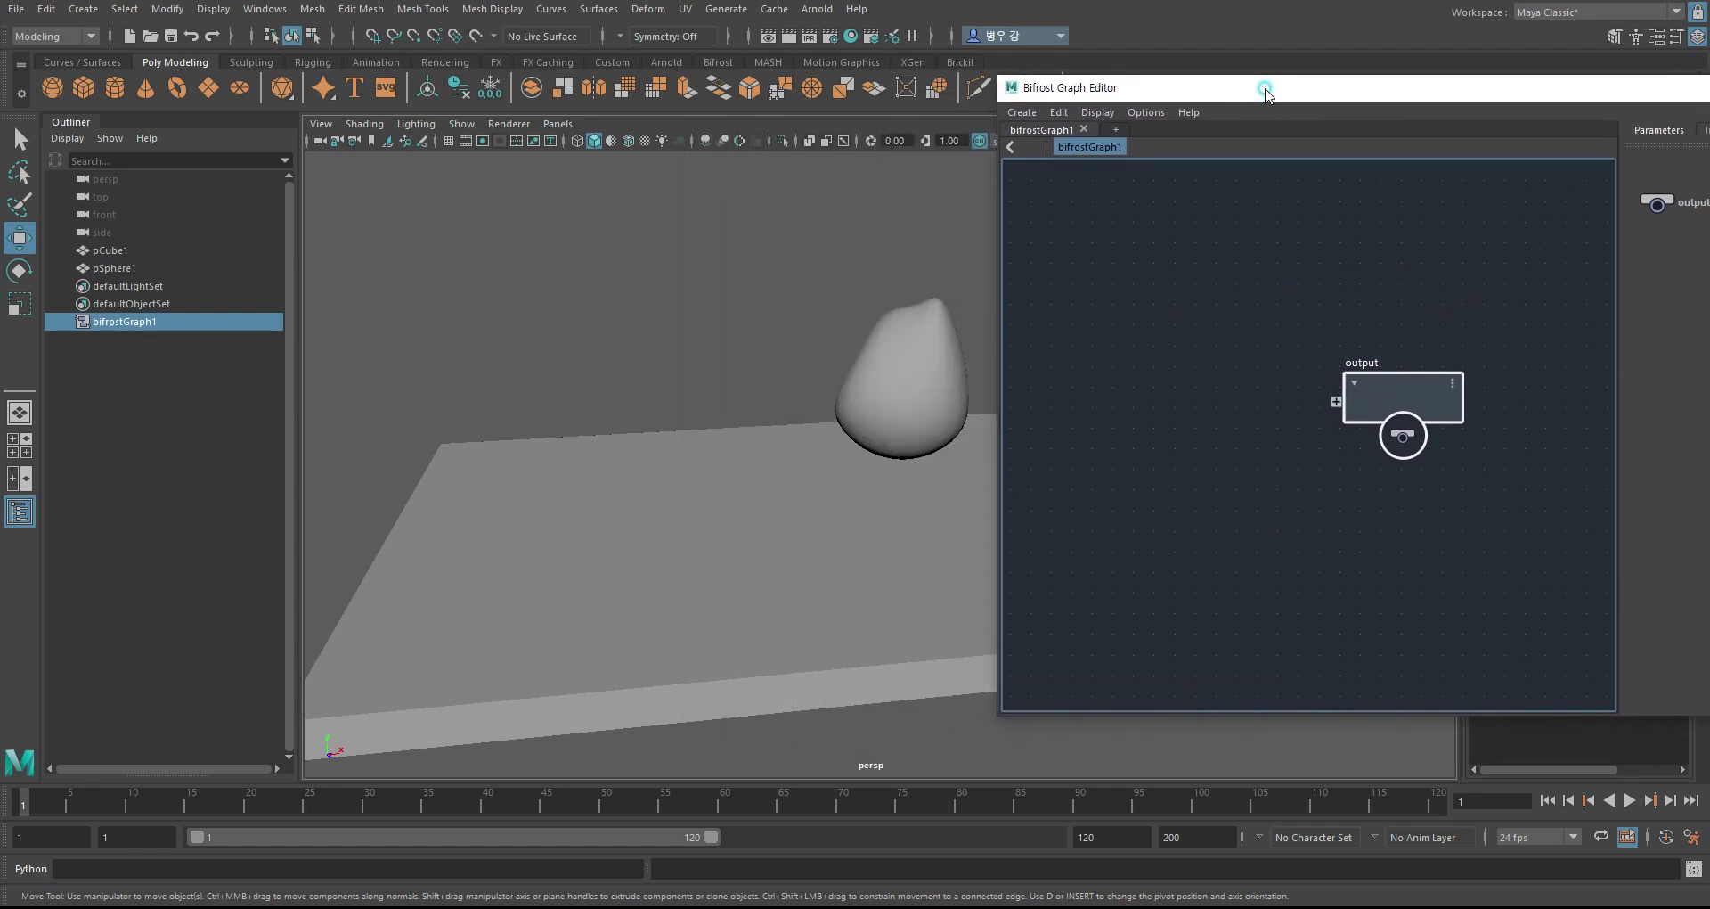
mouse_move(949, 431)
left_mouse_down("alt")
mouse_move(832, 412)
mouse_move(813, 336)
left_mouse_up("alt")
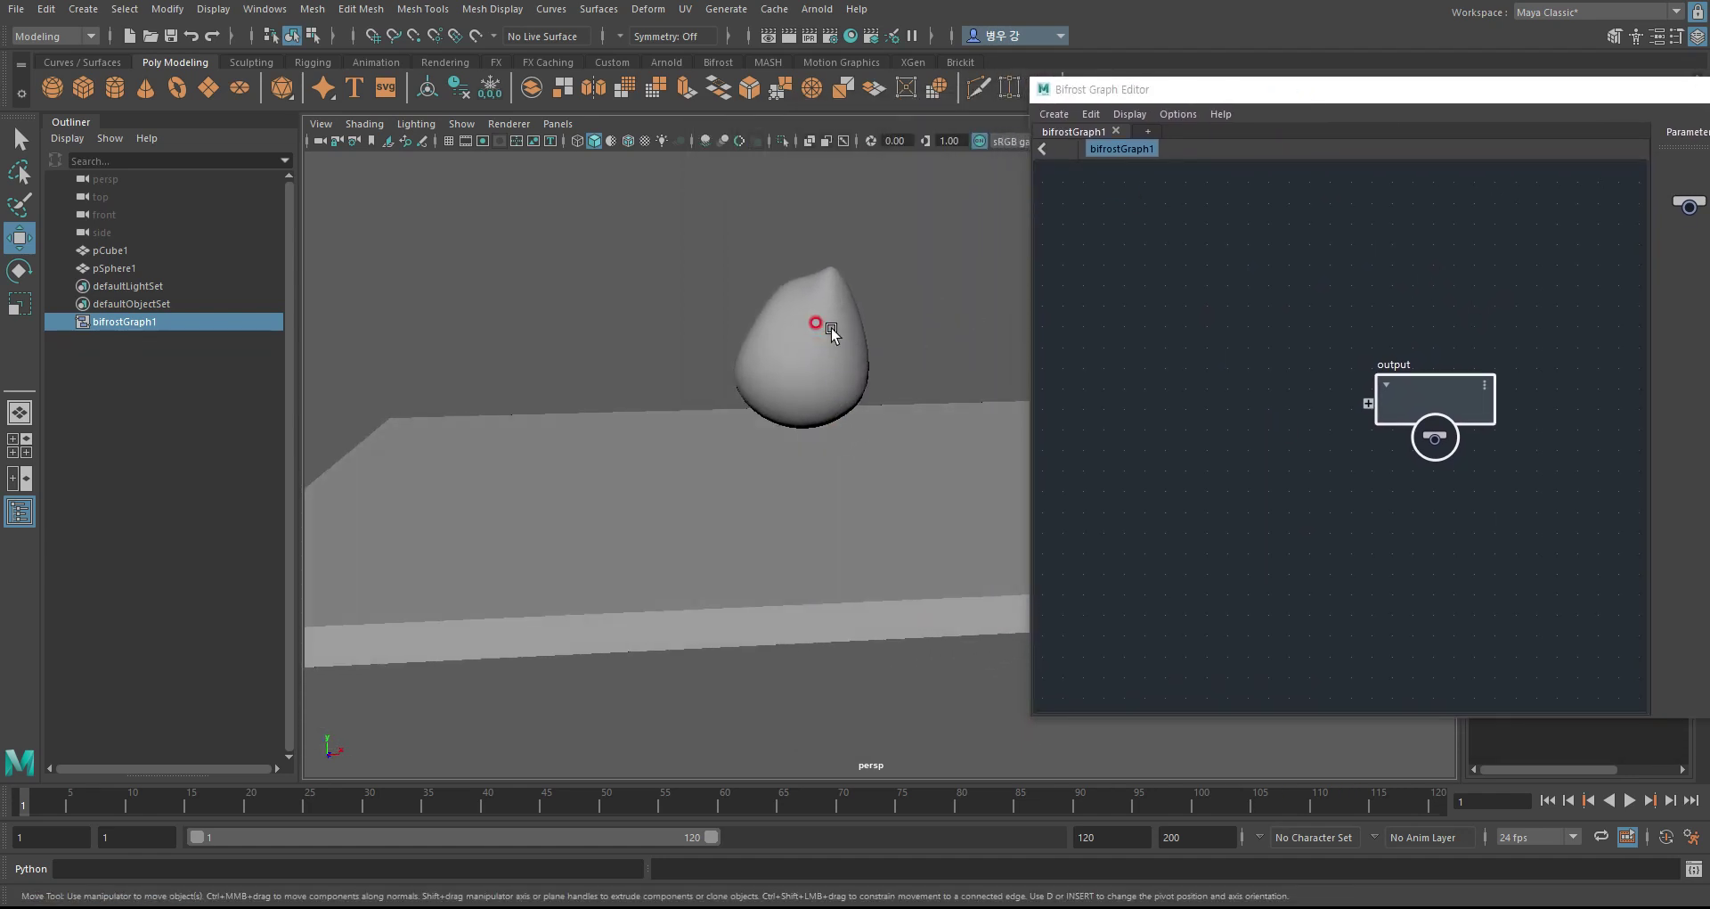
left_click(813, 336)
left_click(903, 525)
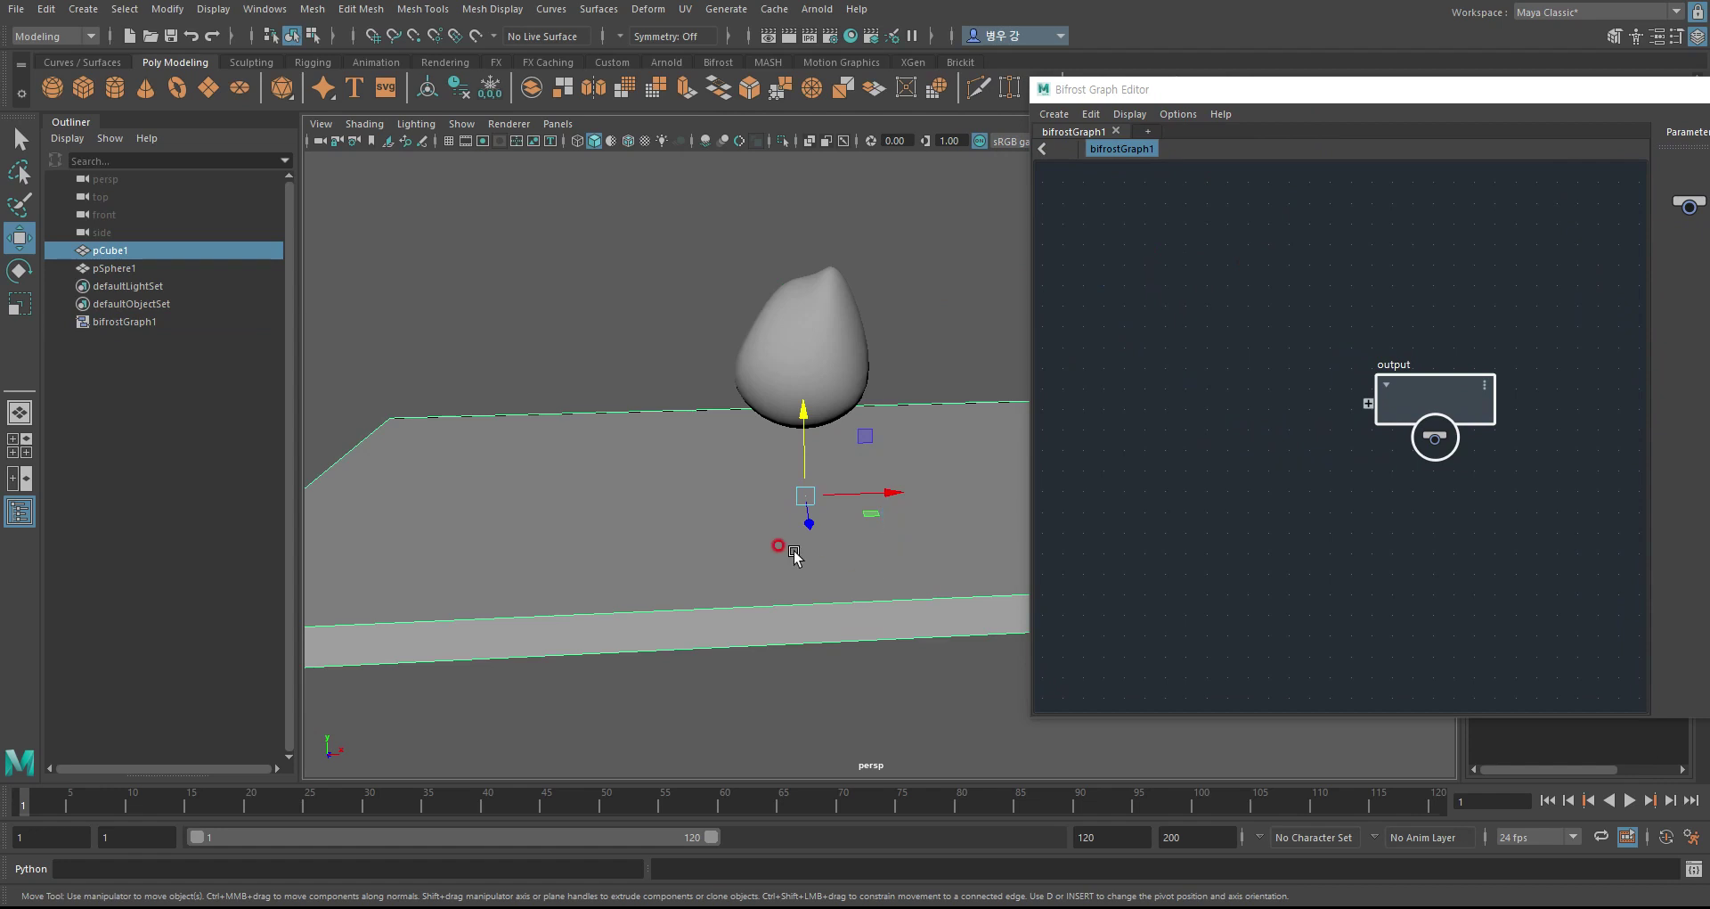
left_click_drag(1243, 93, 1033, 82)
middle_click_drag(1158, 308, 1123, 424)
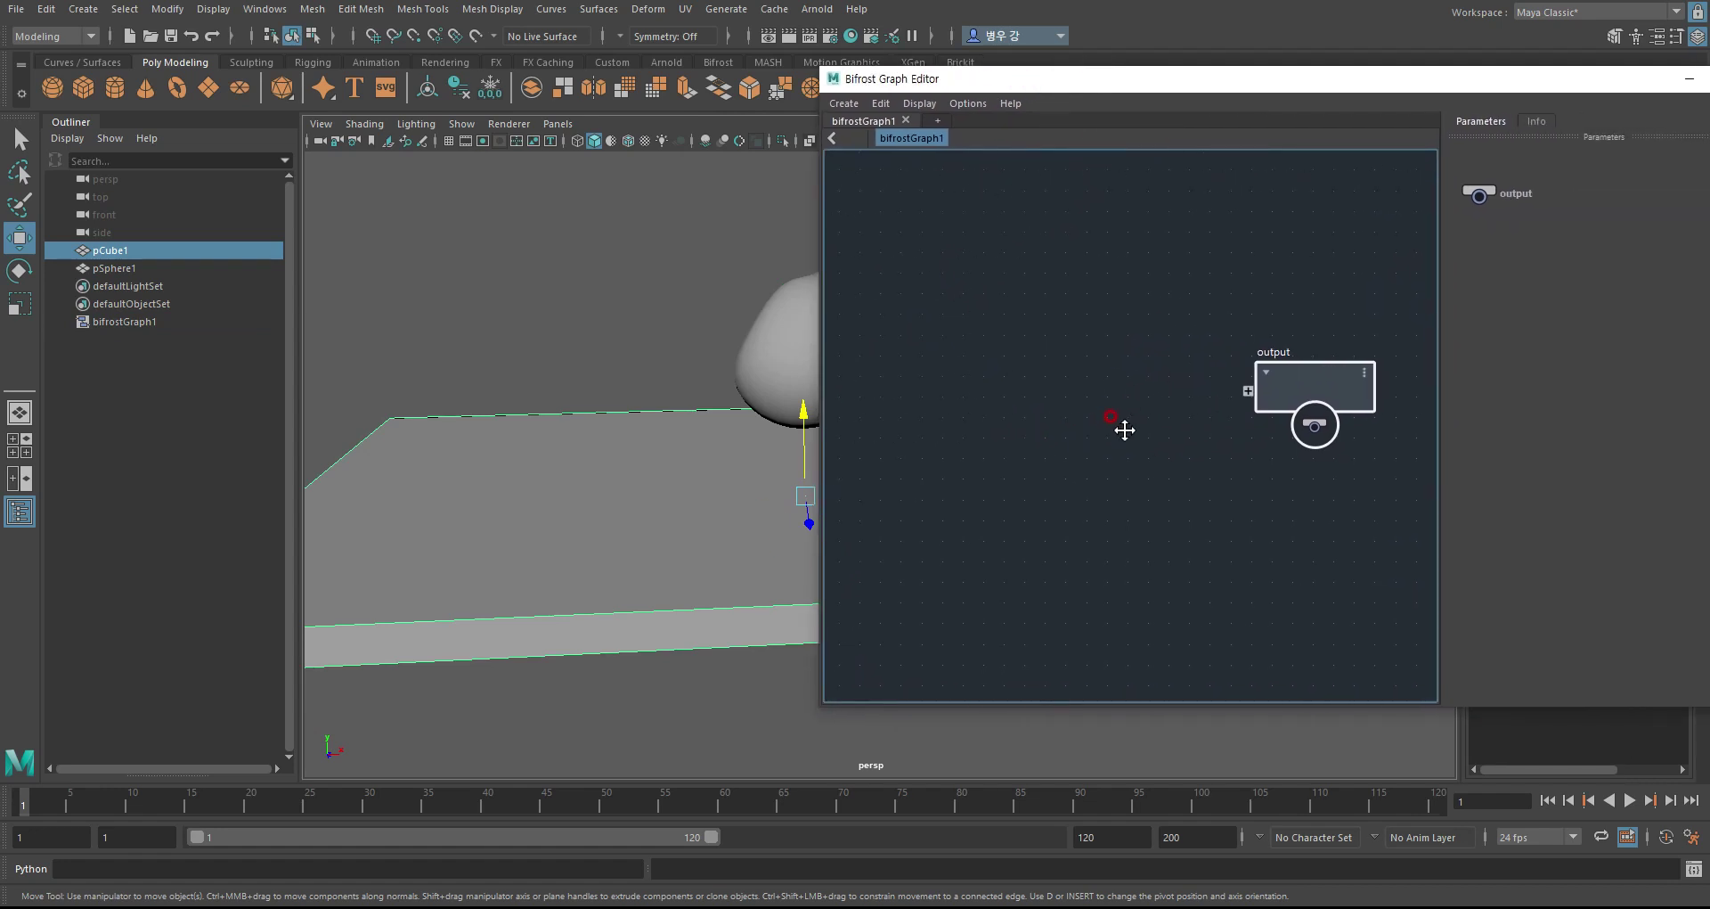
right_click_drag(1123, 424, 1199, 426, "alt")
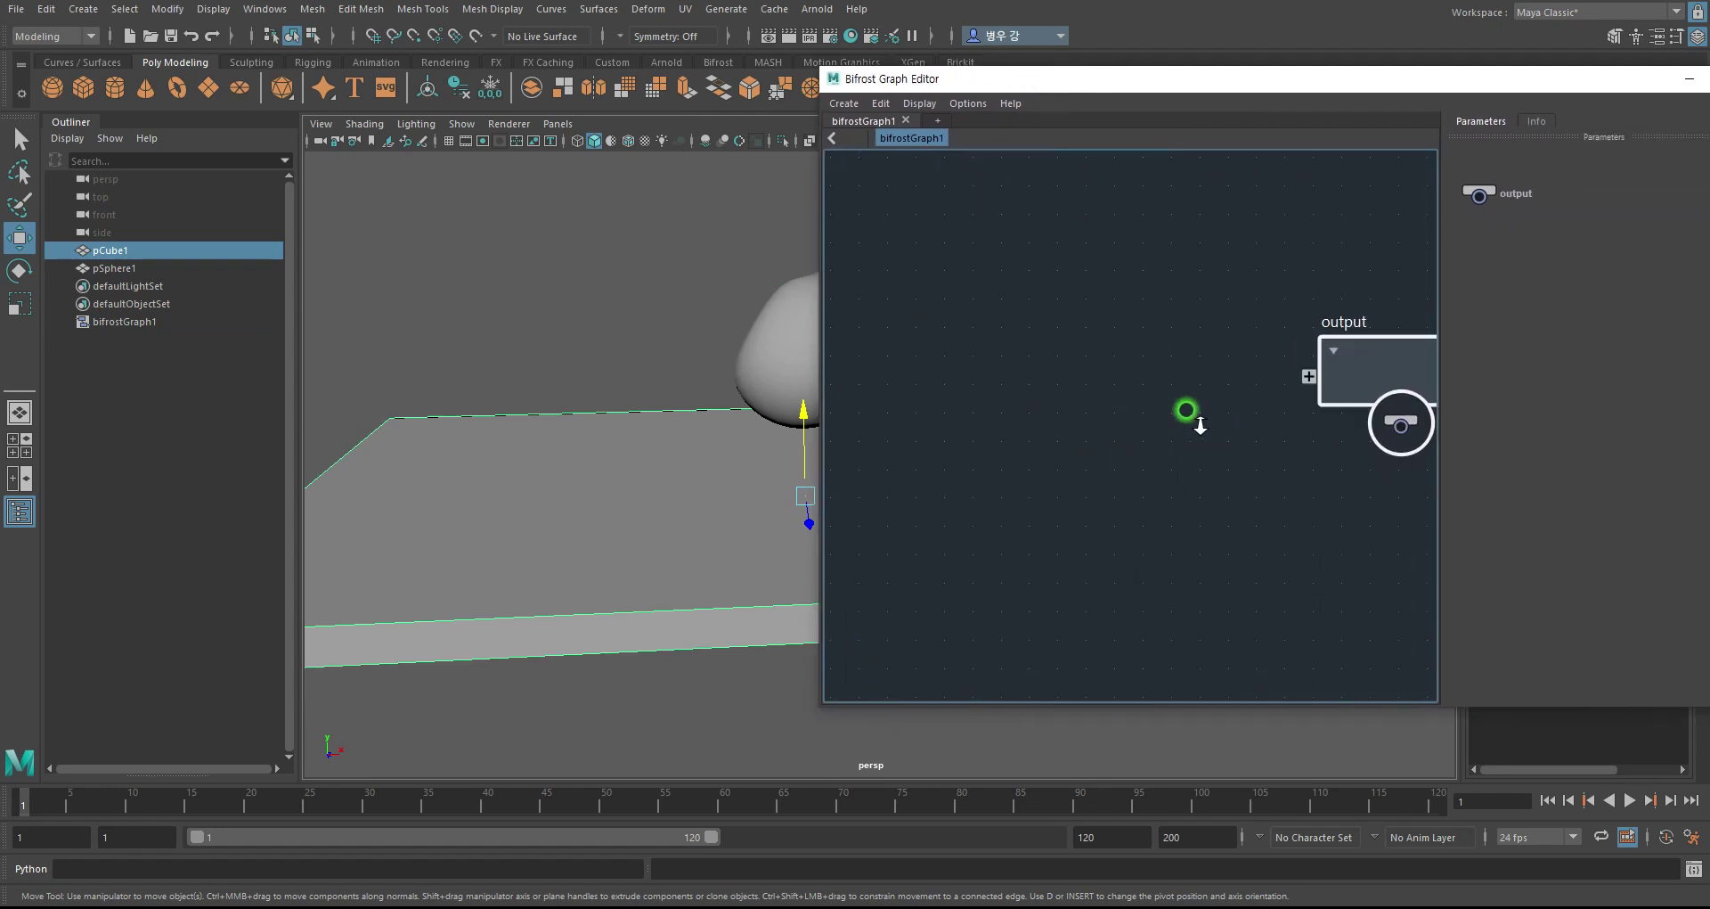
left_click(793, 319)
left_click(1054, 309)
left_click(1045, 266)
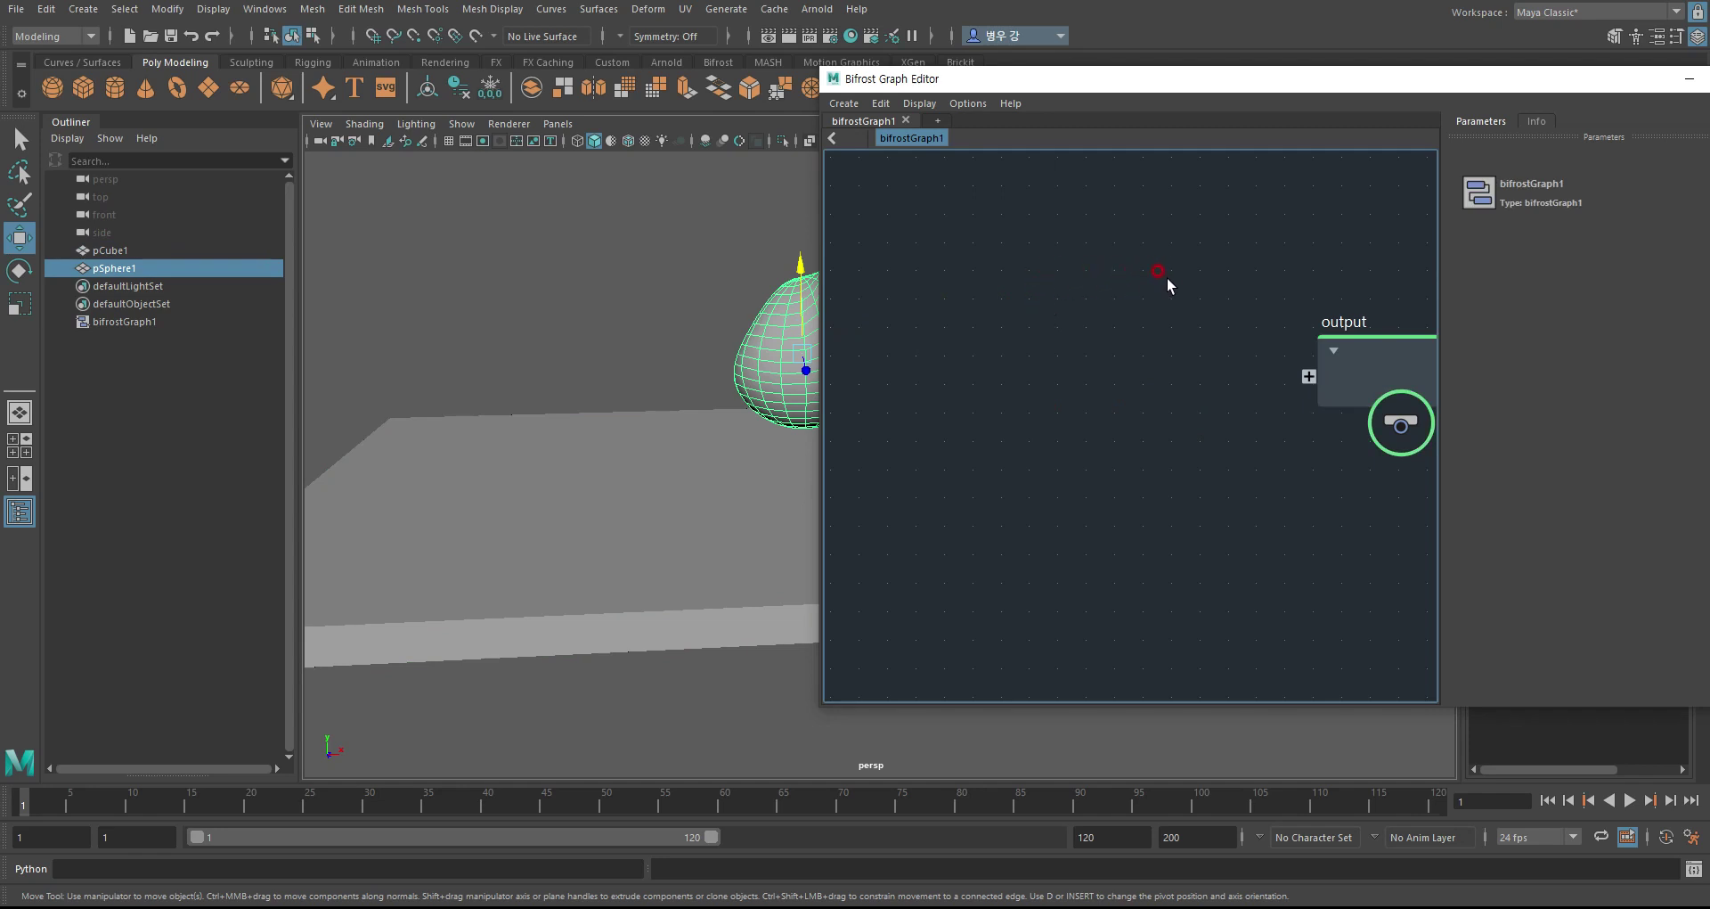
middle_click_drag(1168, 279, 1054, 321)
key("Tab")
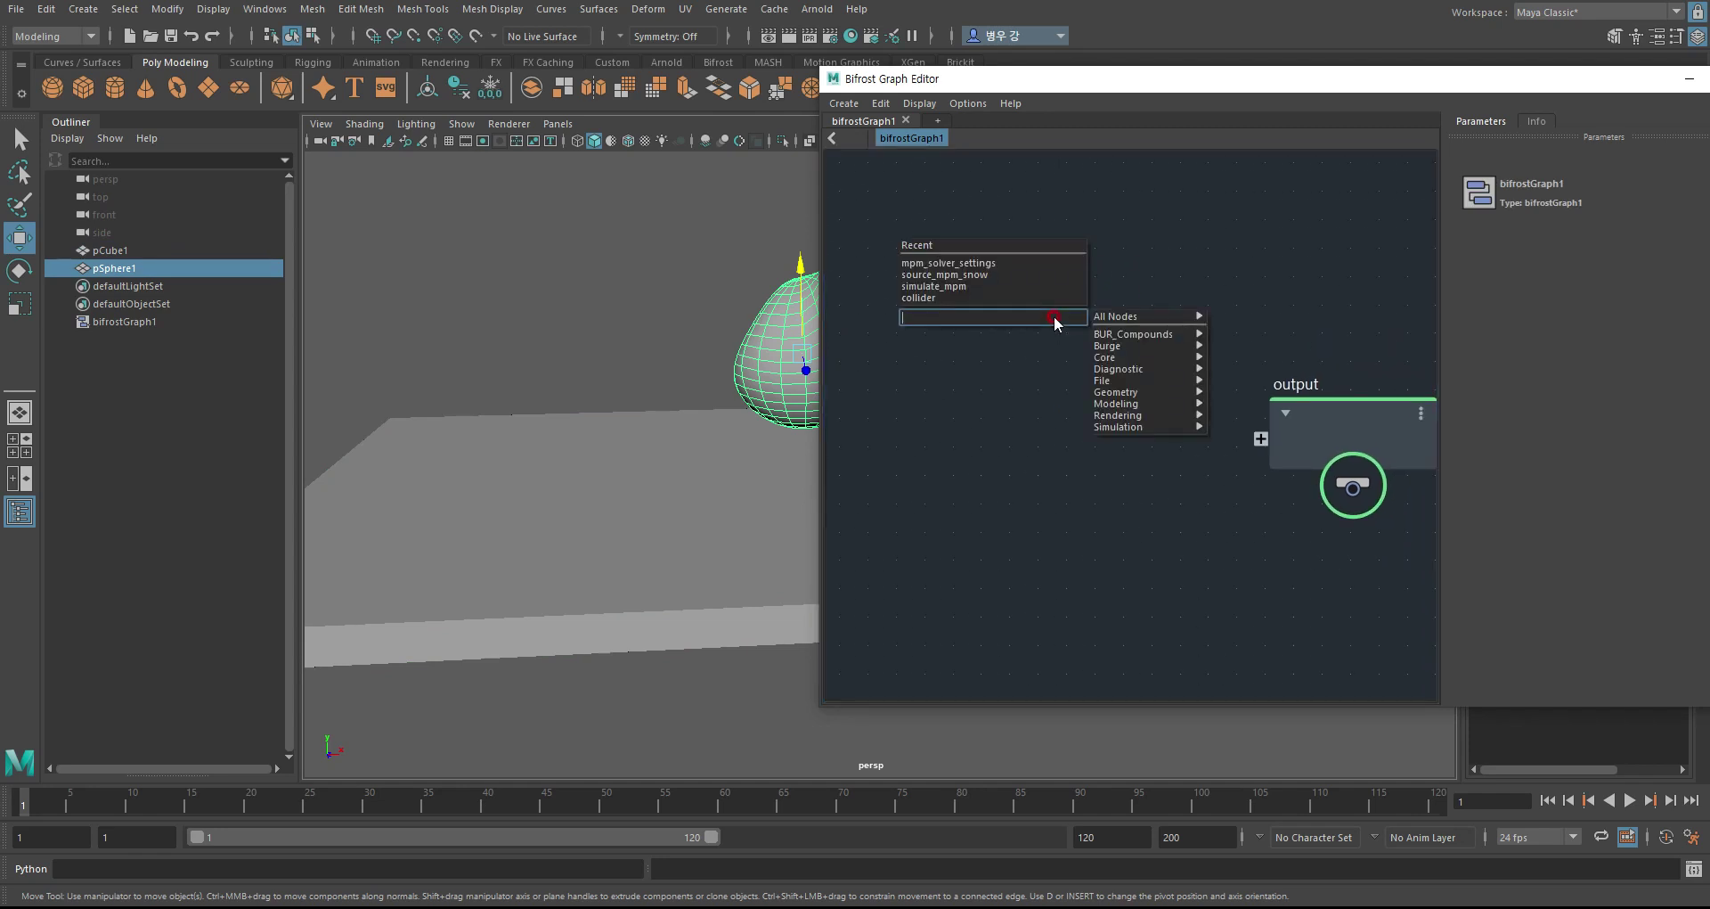
- Add a source_mpm_snow node from an 'mpm' search and move it up in the graph
type("mpm")
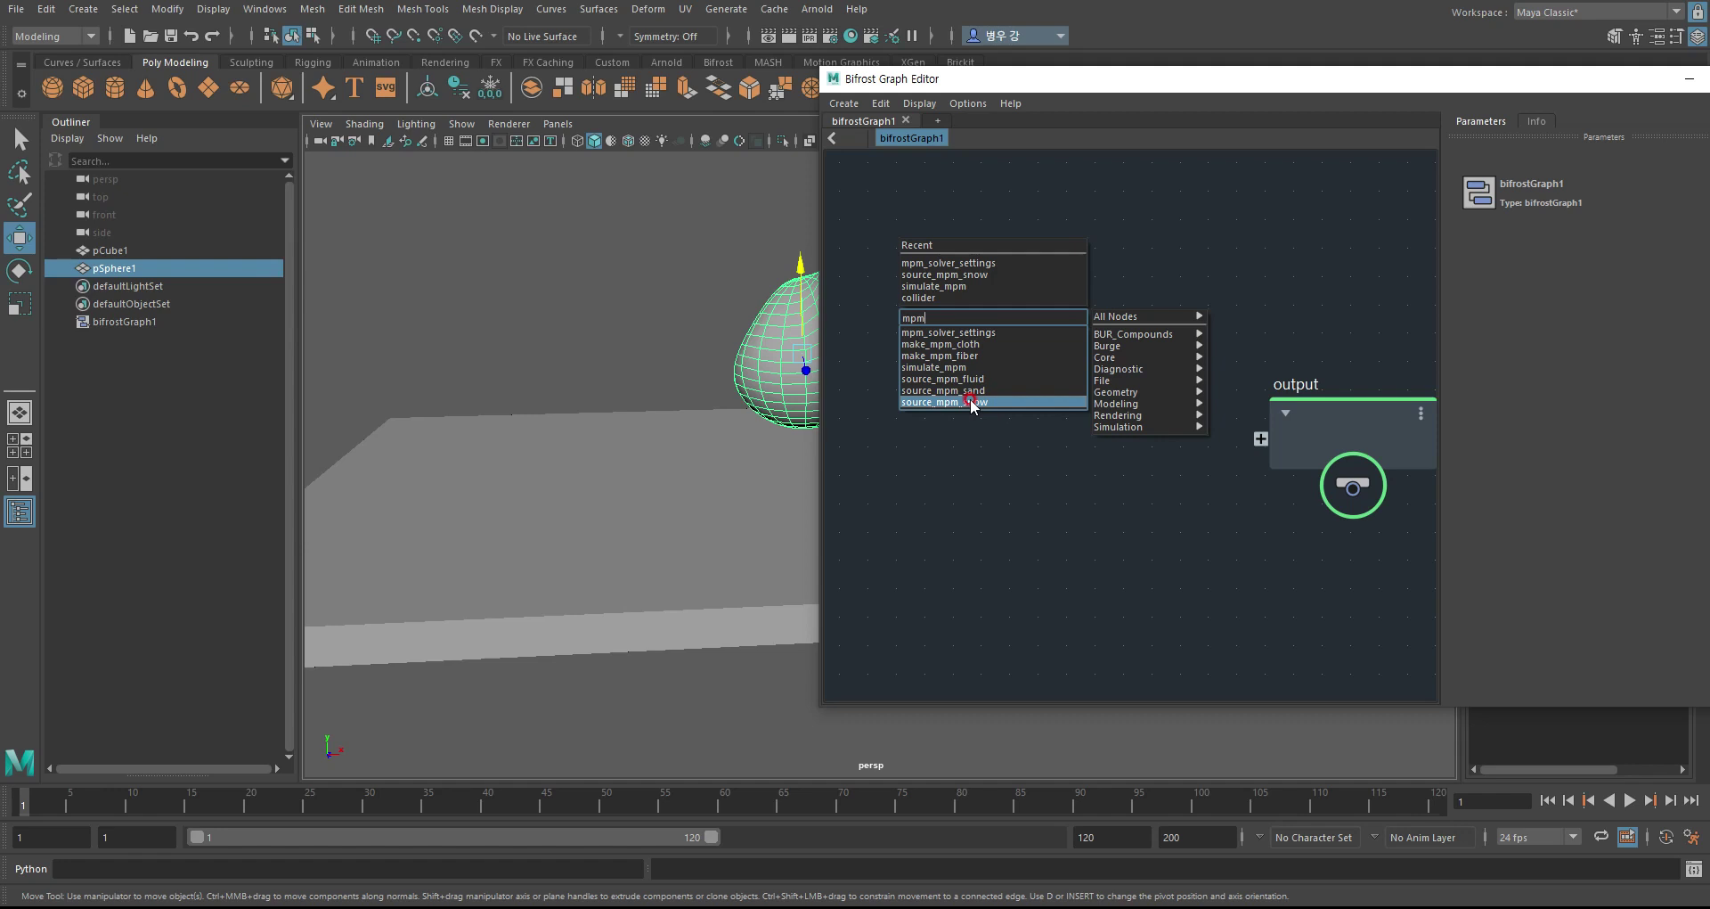
left_click(971, 401)
left_click_drag(1037, 334, 1038, 200)
left_click(992, 514)
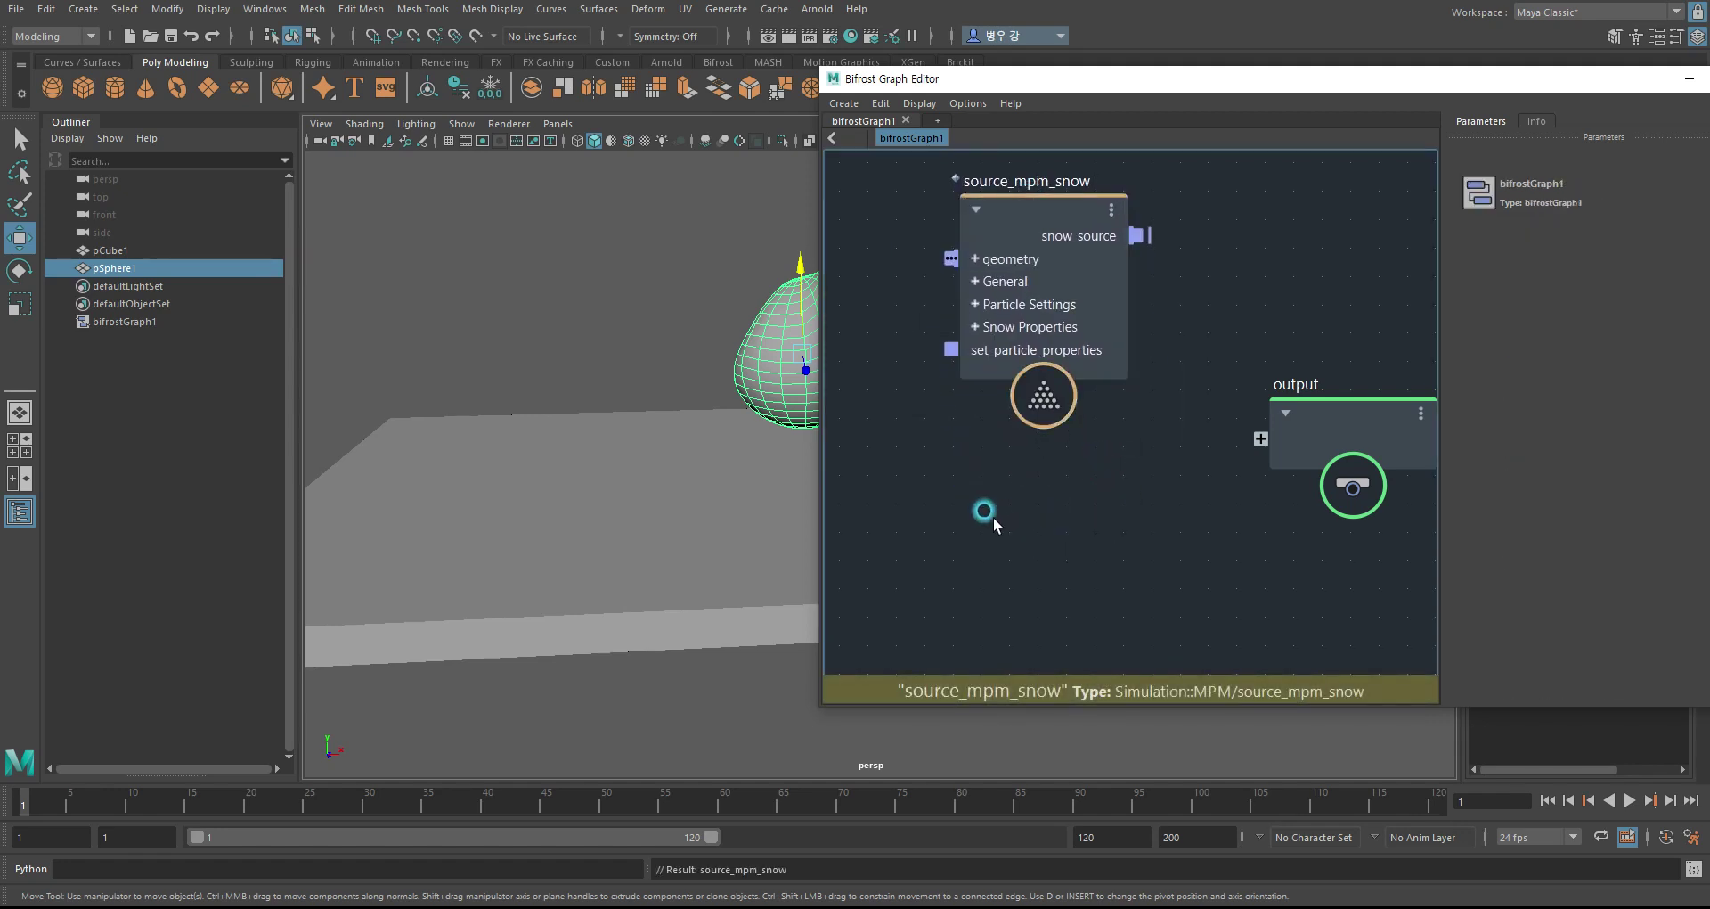
- Add an mpm_solver_settings node and place it below the snow node
key("Tab")
type("mpm")
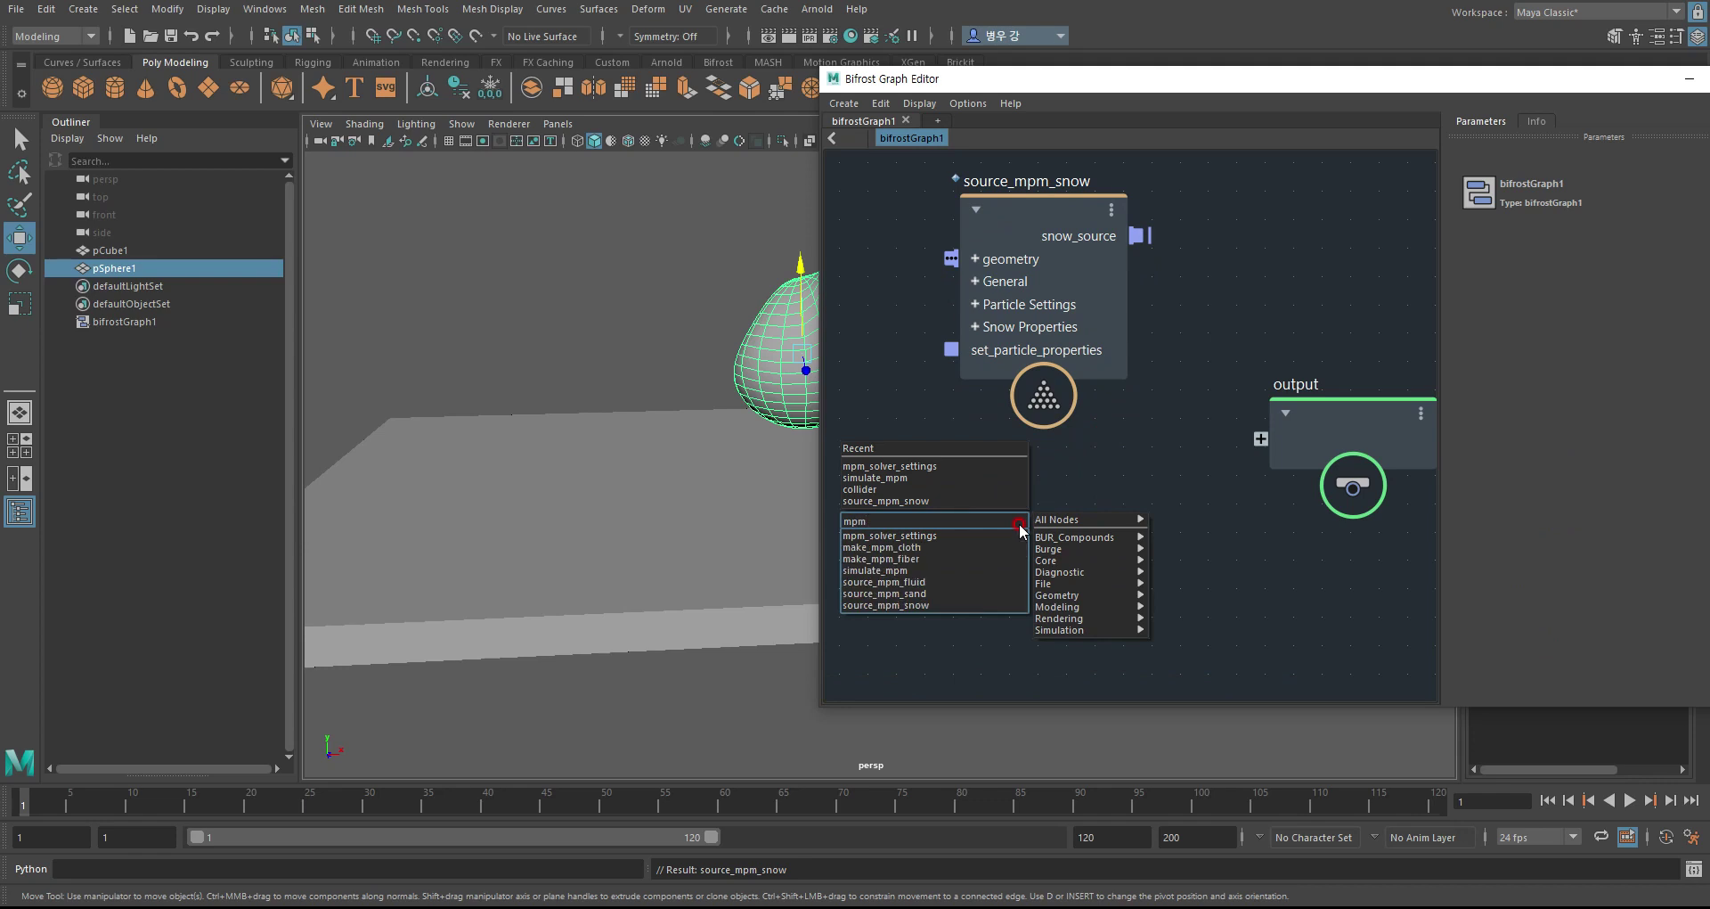
left_click(939, 536)
left_click_drag(1012, 532, 1078, 405)
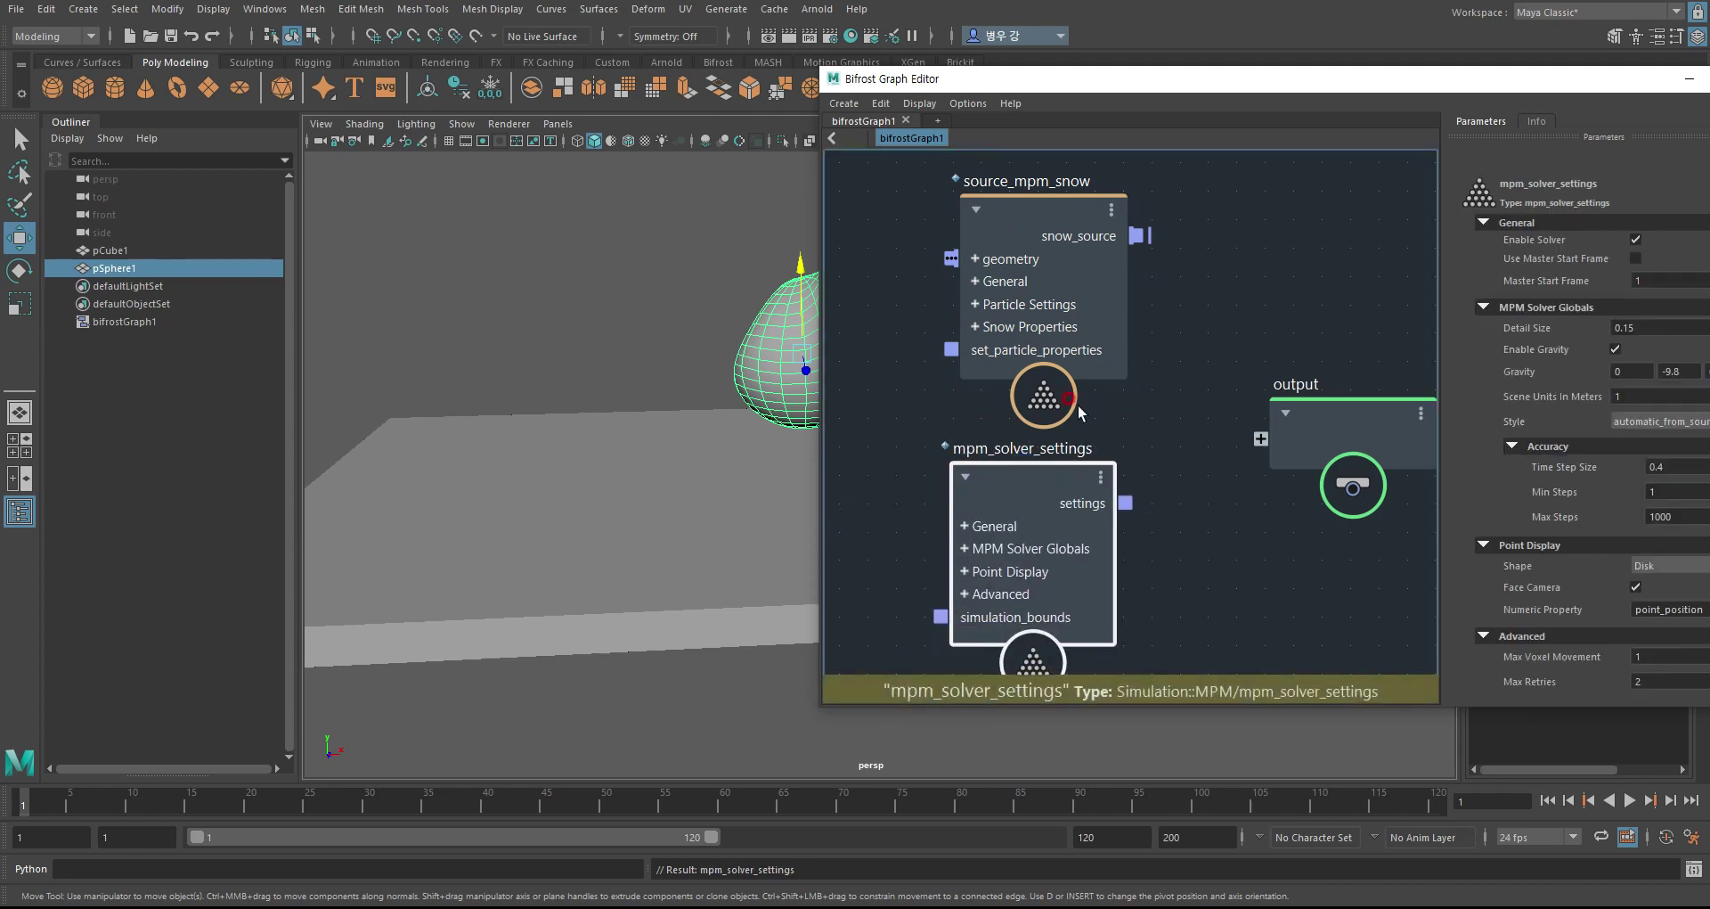
left_click_drag(1414, 84, 1060, 32)
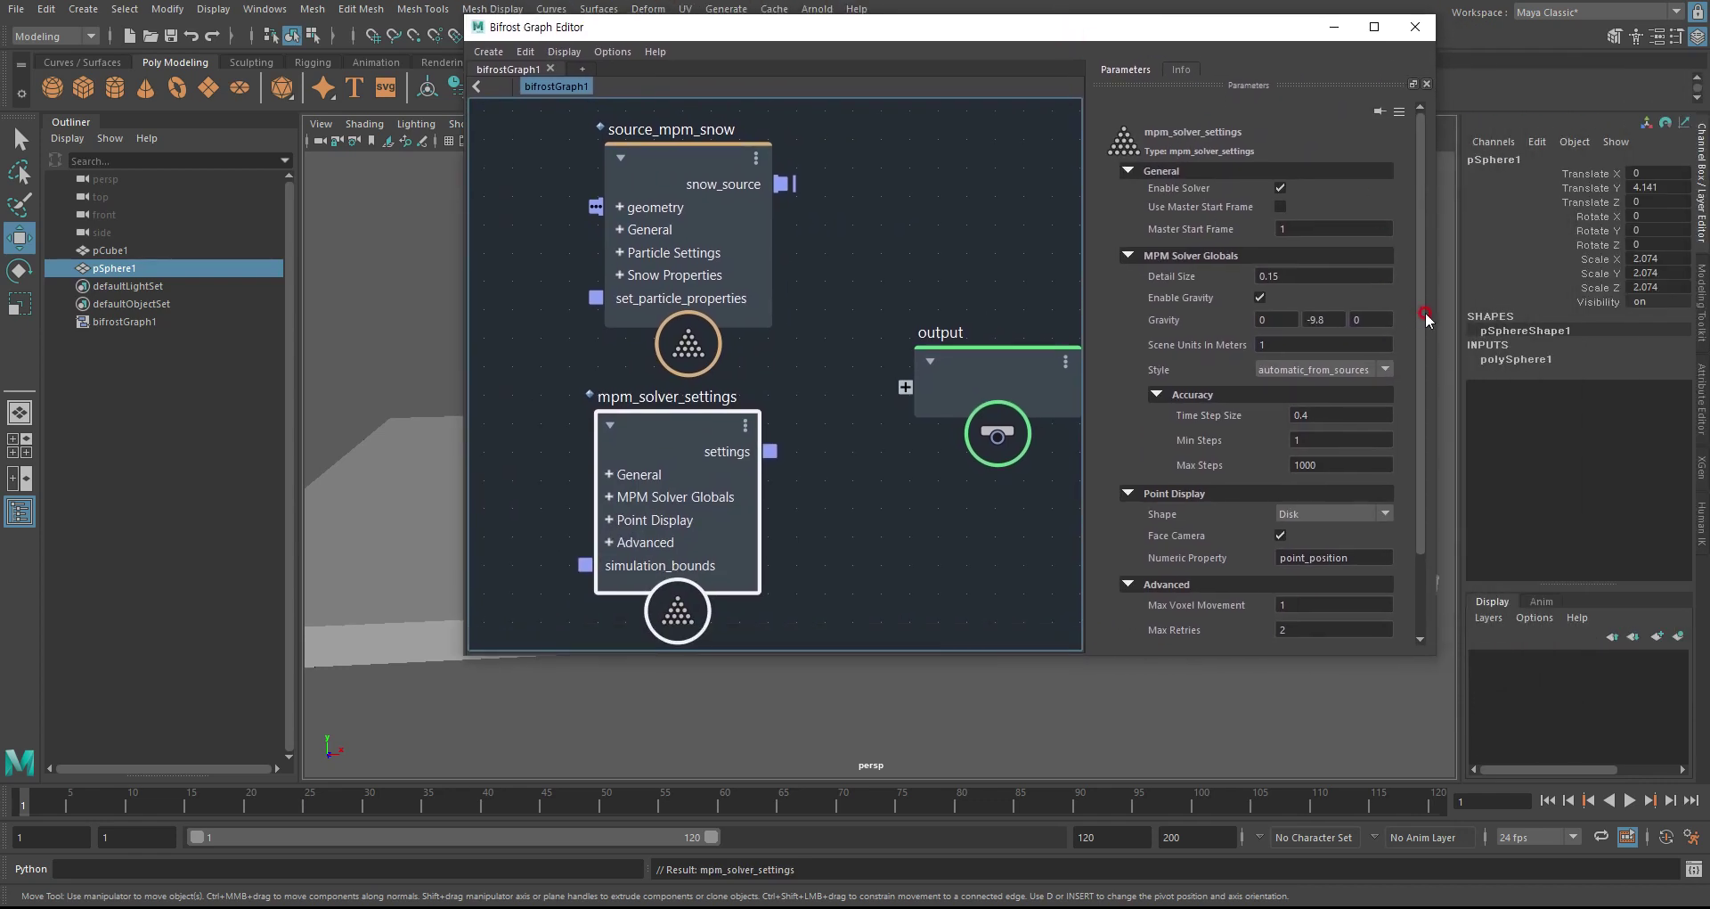
- Set source_mpm_snow to Particles Per Voxel 1, Particle Display Scale 1 and Mass Density 250
left_click_drag(1435, 321, 1616, 321)
left_click(1504, 319)
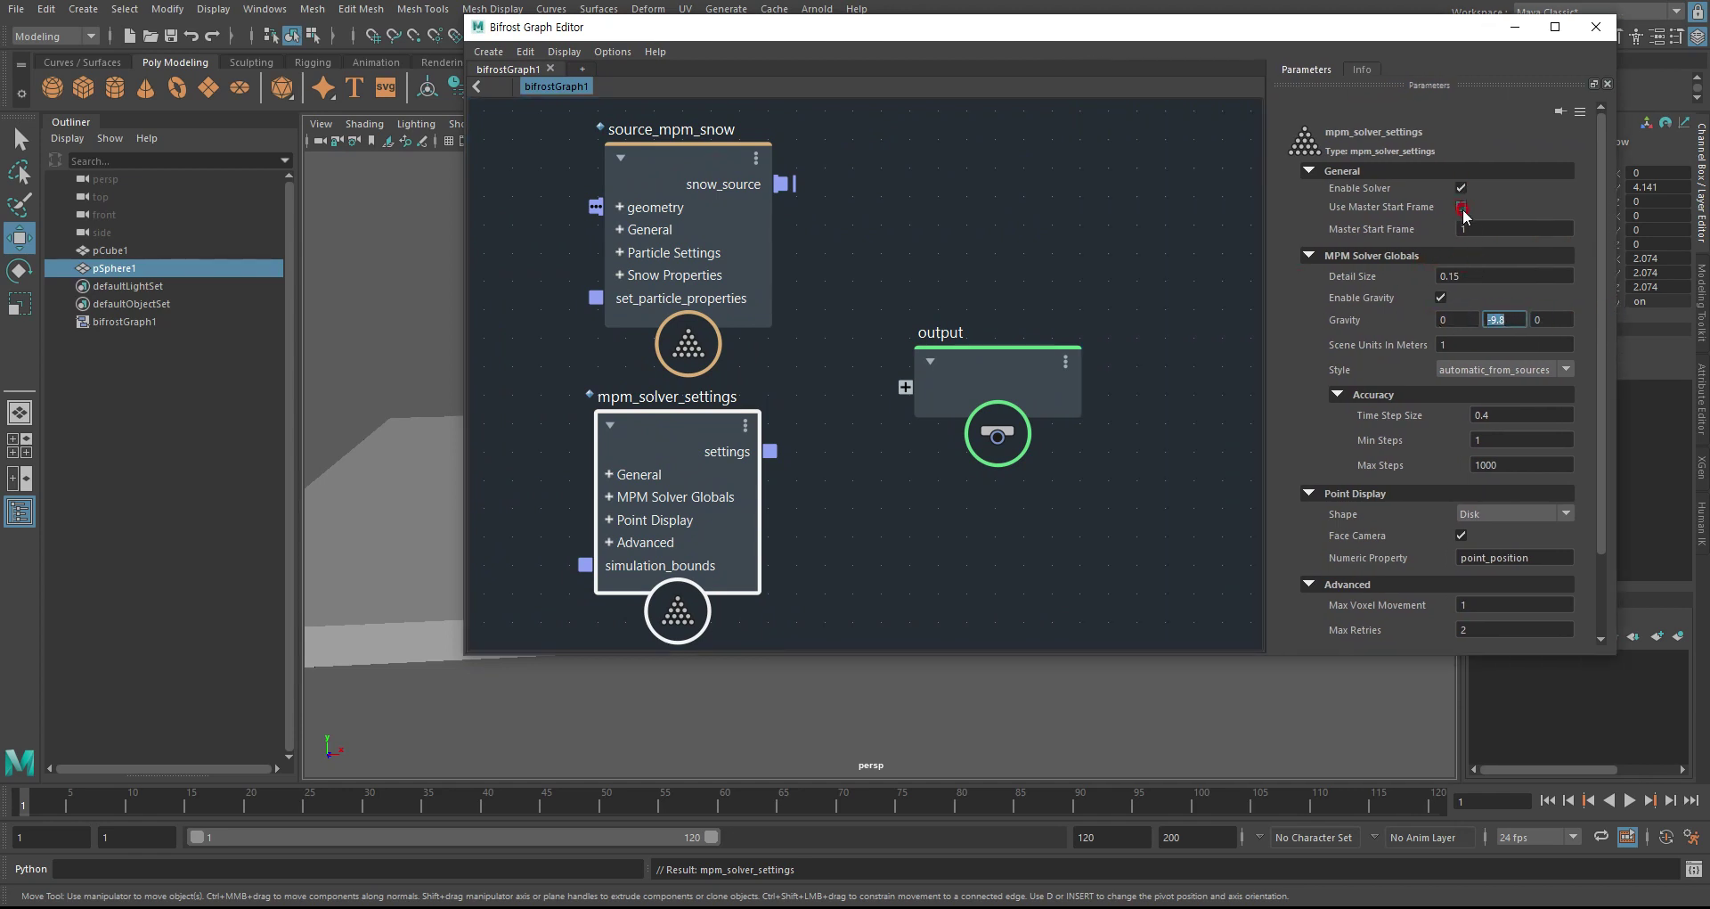
scroll(1443, 414, "down", 2)
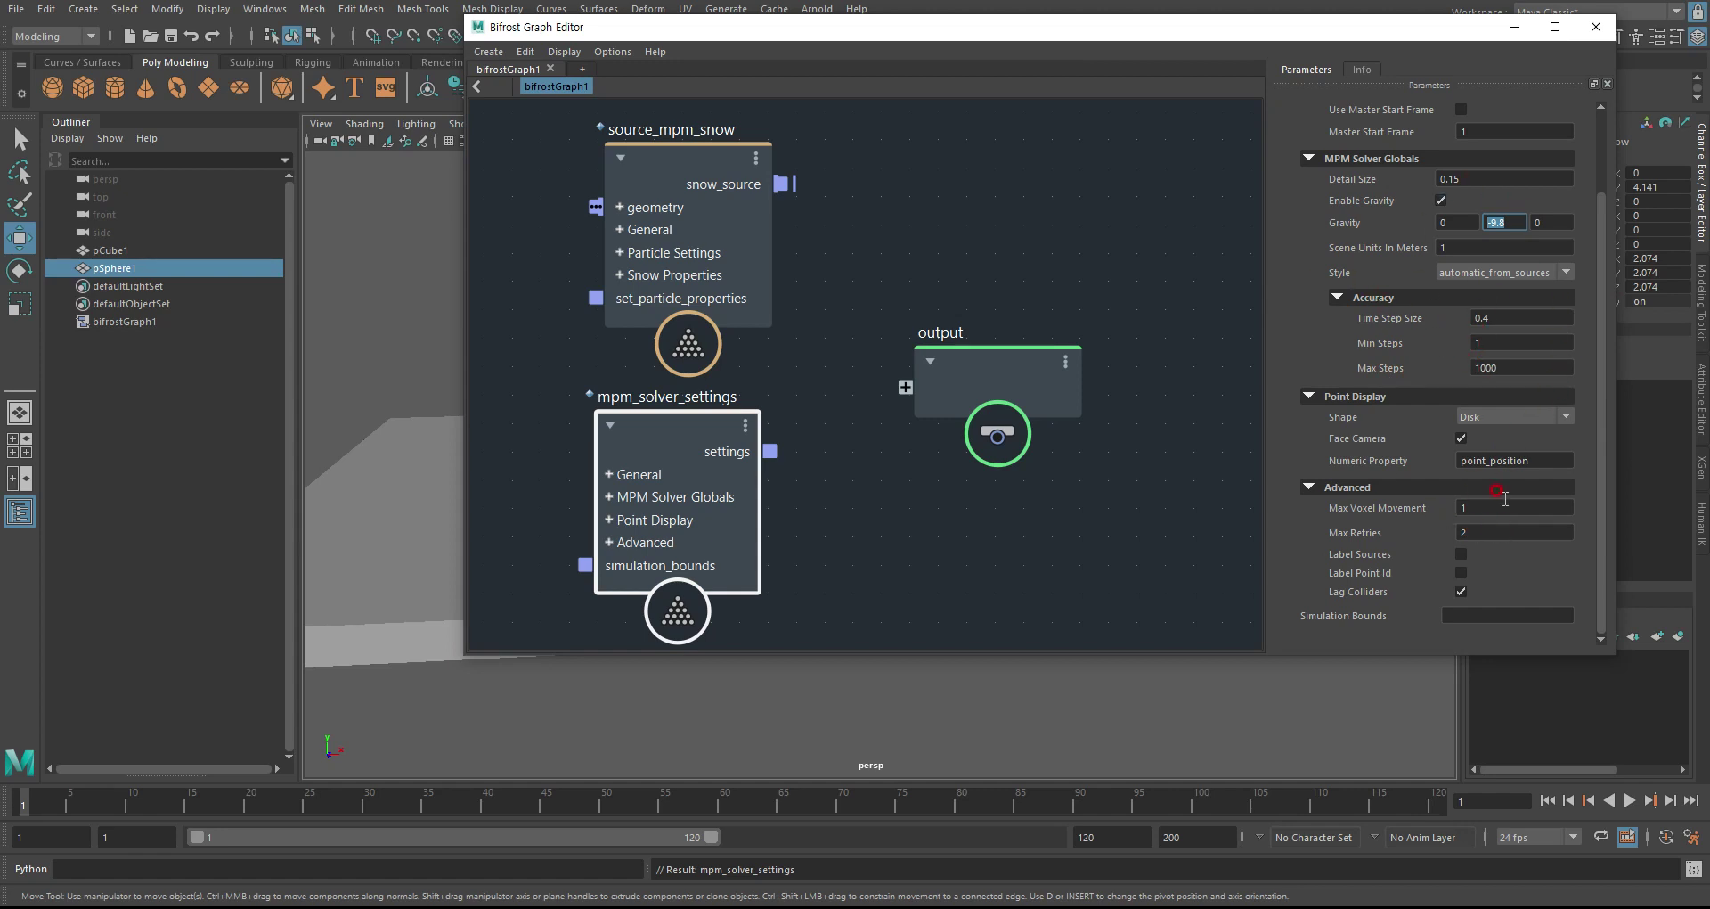
left_click(693, 149)
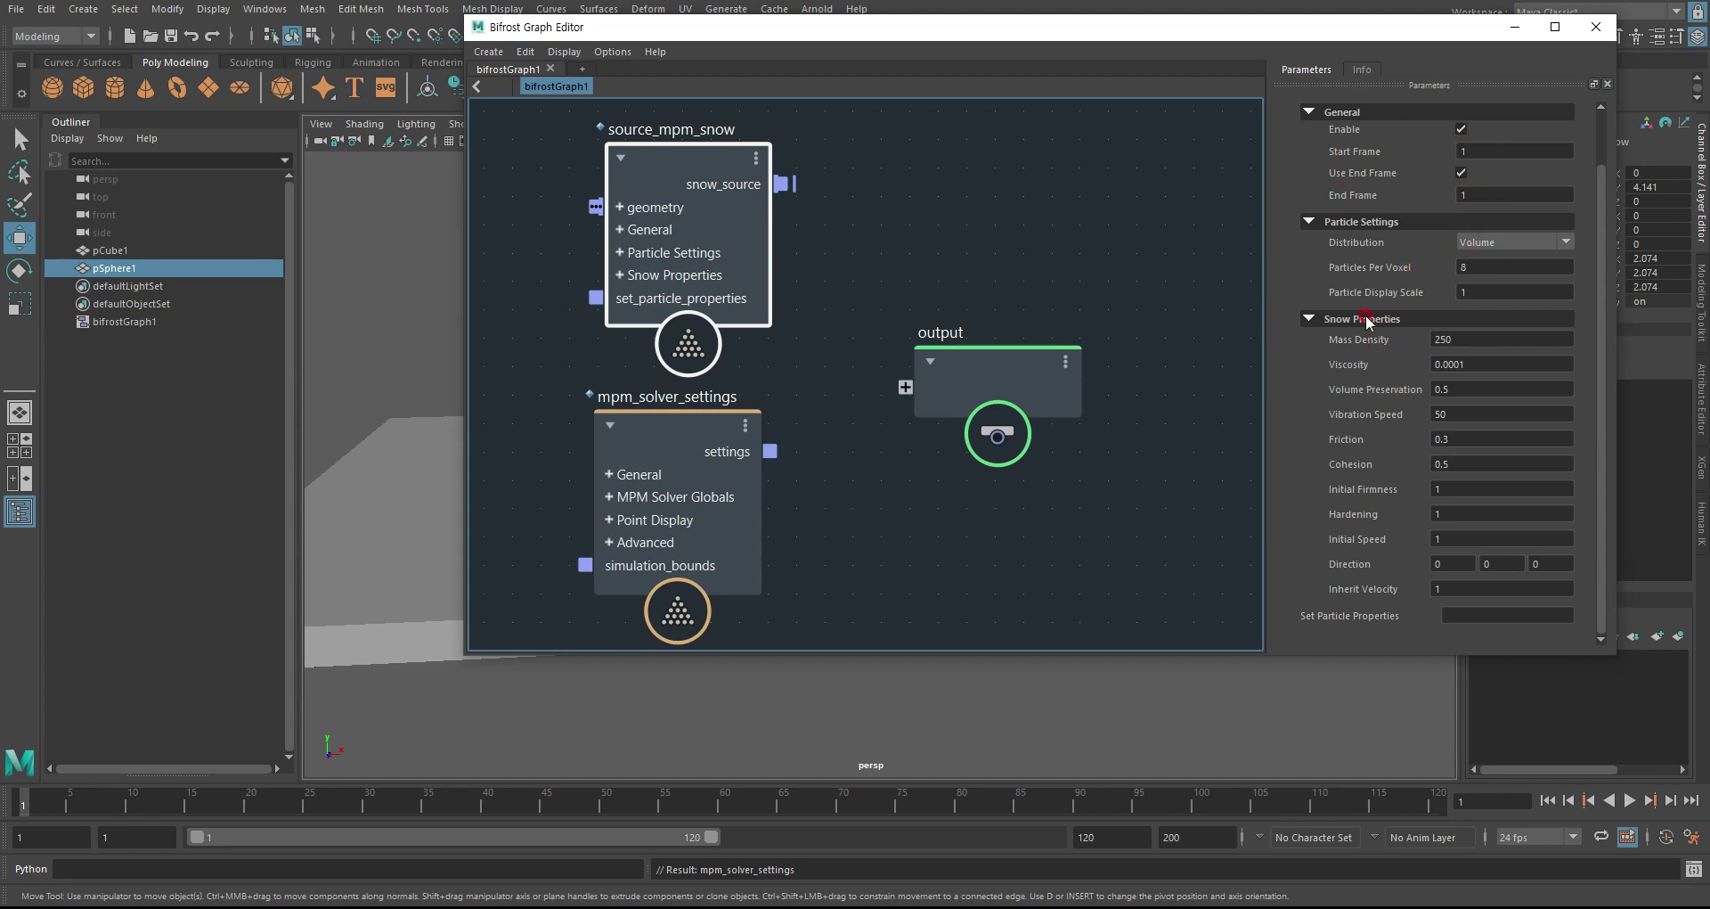
double_click(1500, 268)
type("1")
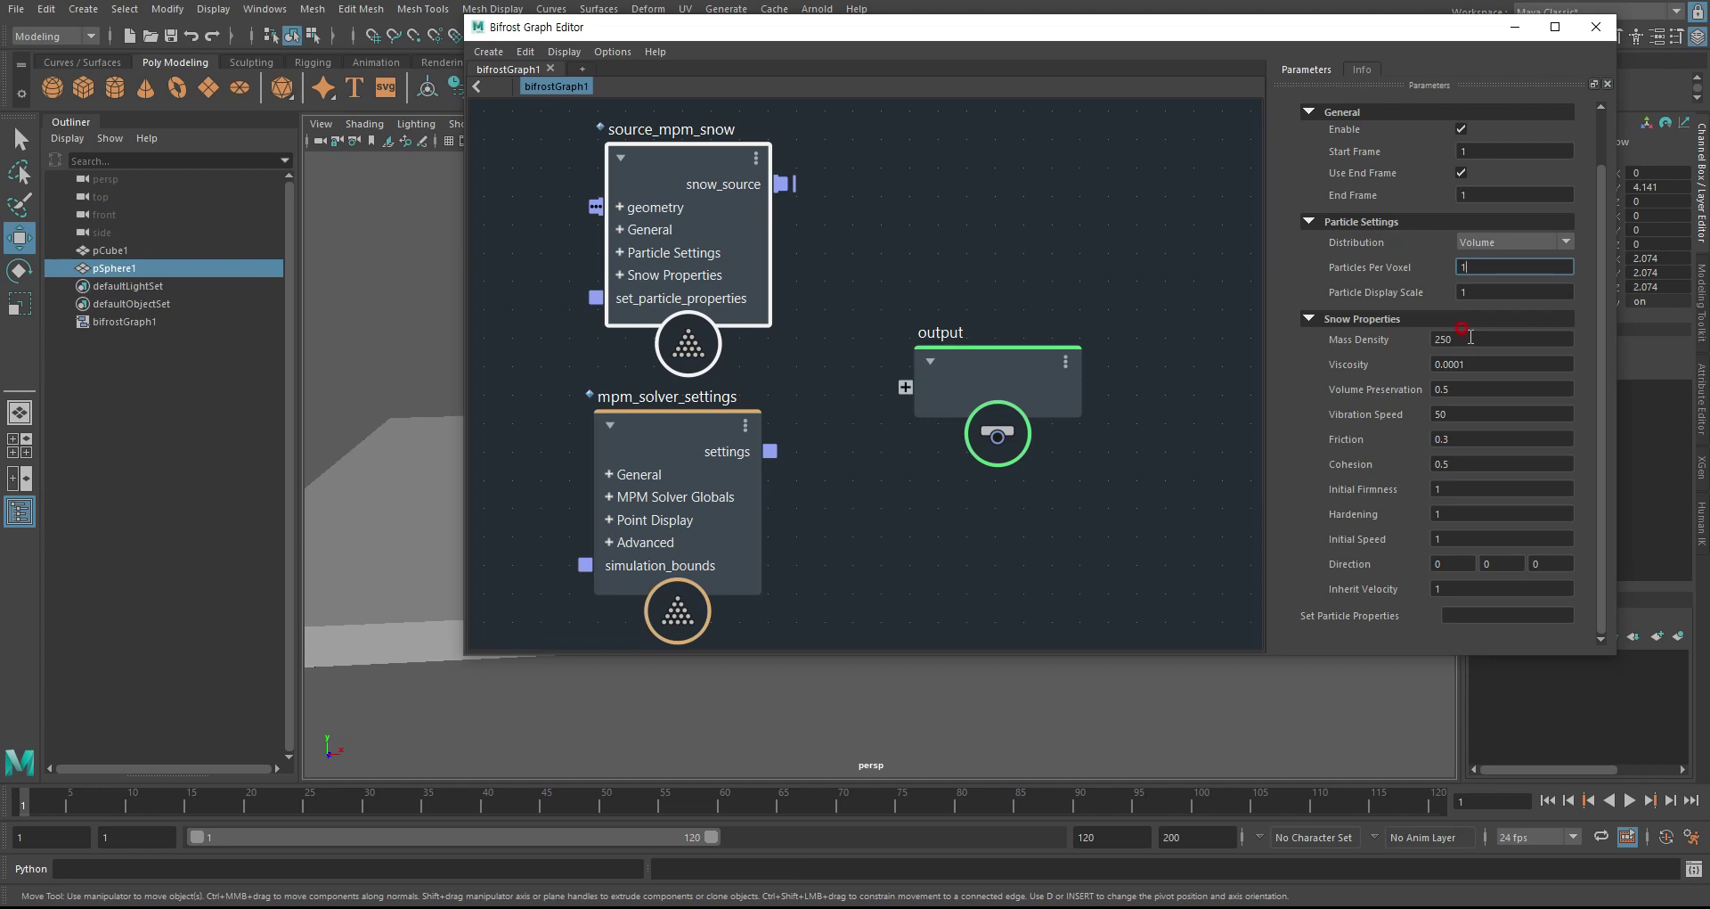
key("Tab")
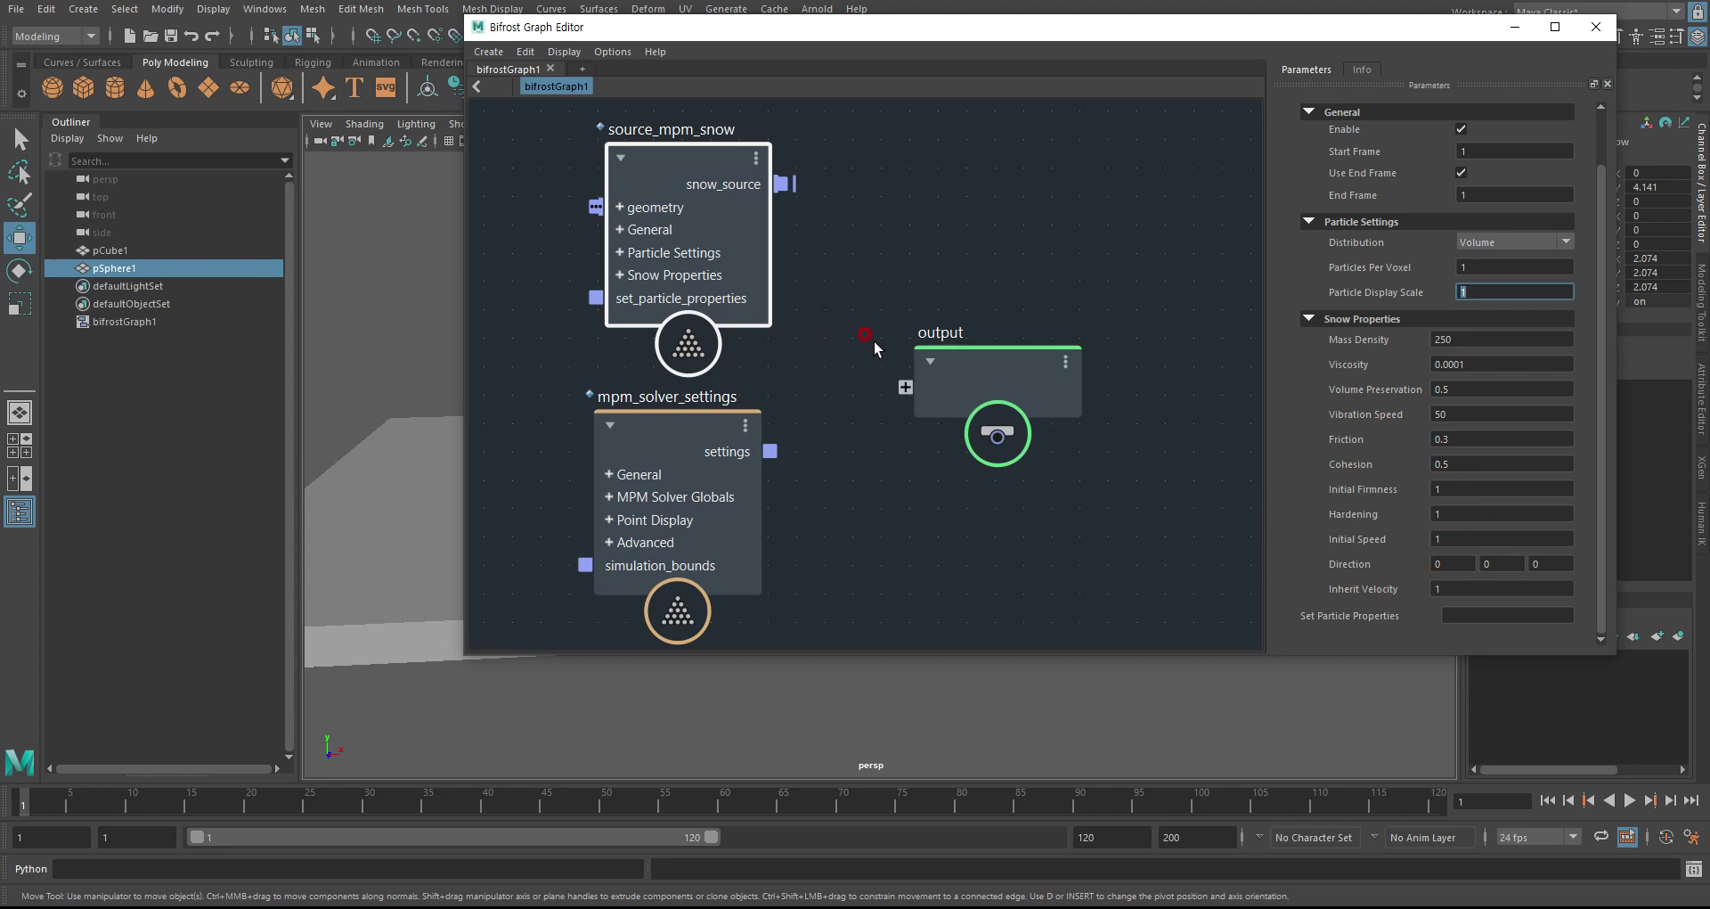
middle_click_drag(853, 361, 947, 369)
- Add a simulate_mpm node to the Bifrost graph by searching for mpm
right_click(628, 319)
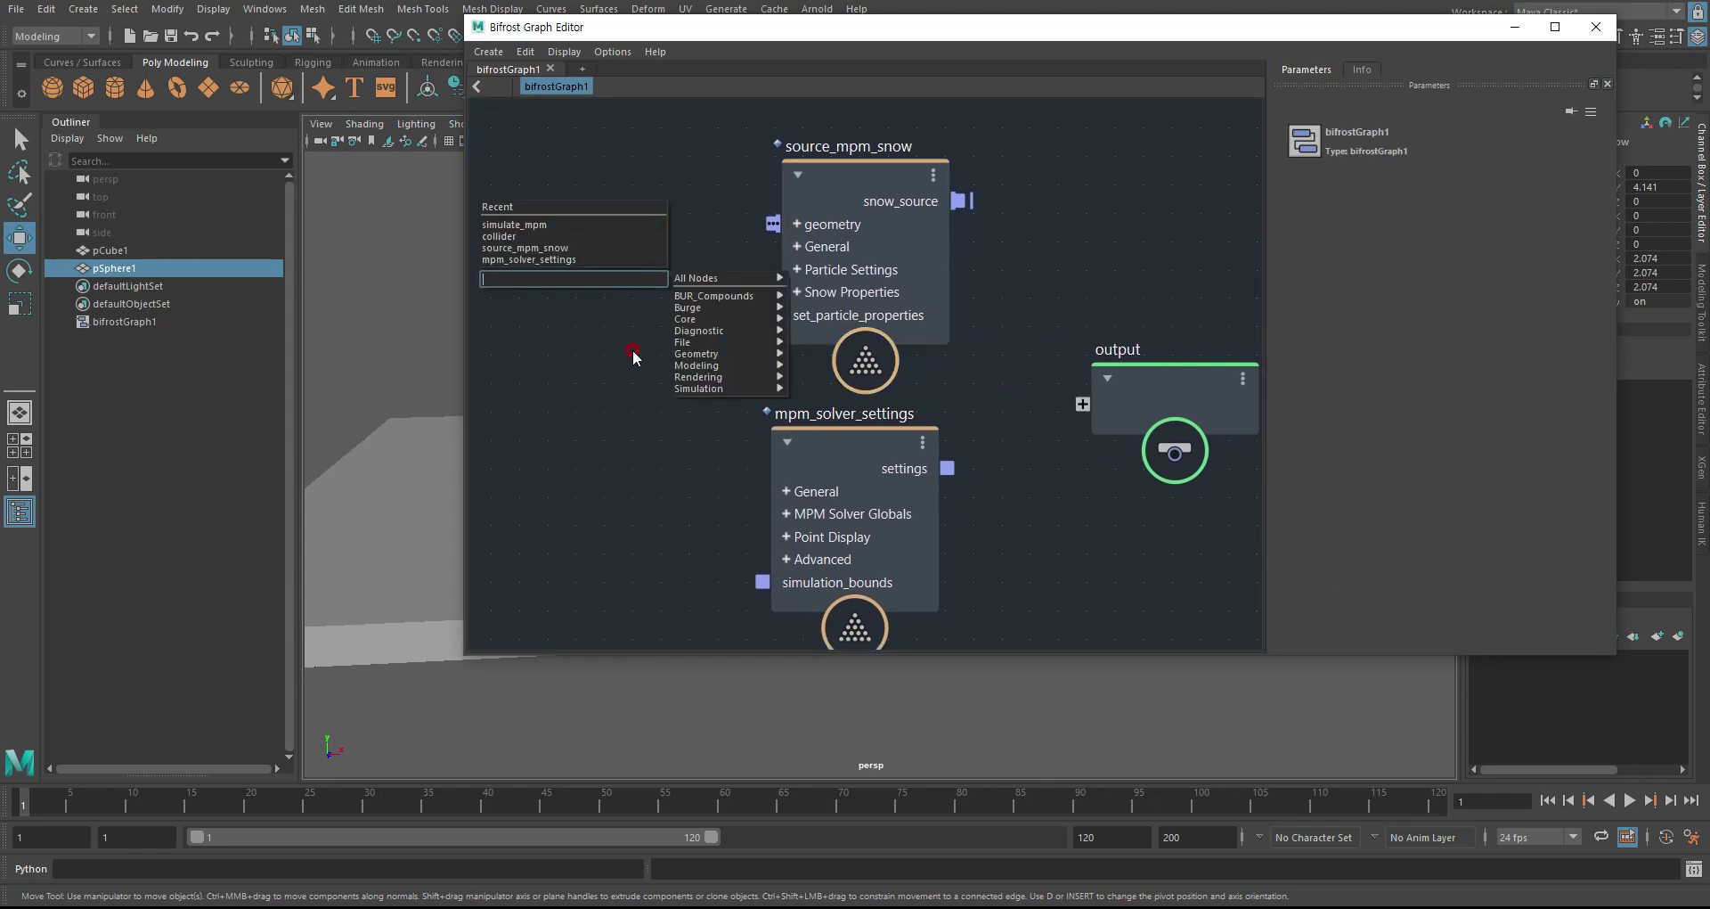
type("mpm")
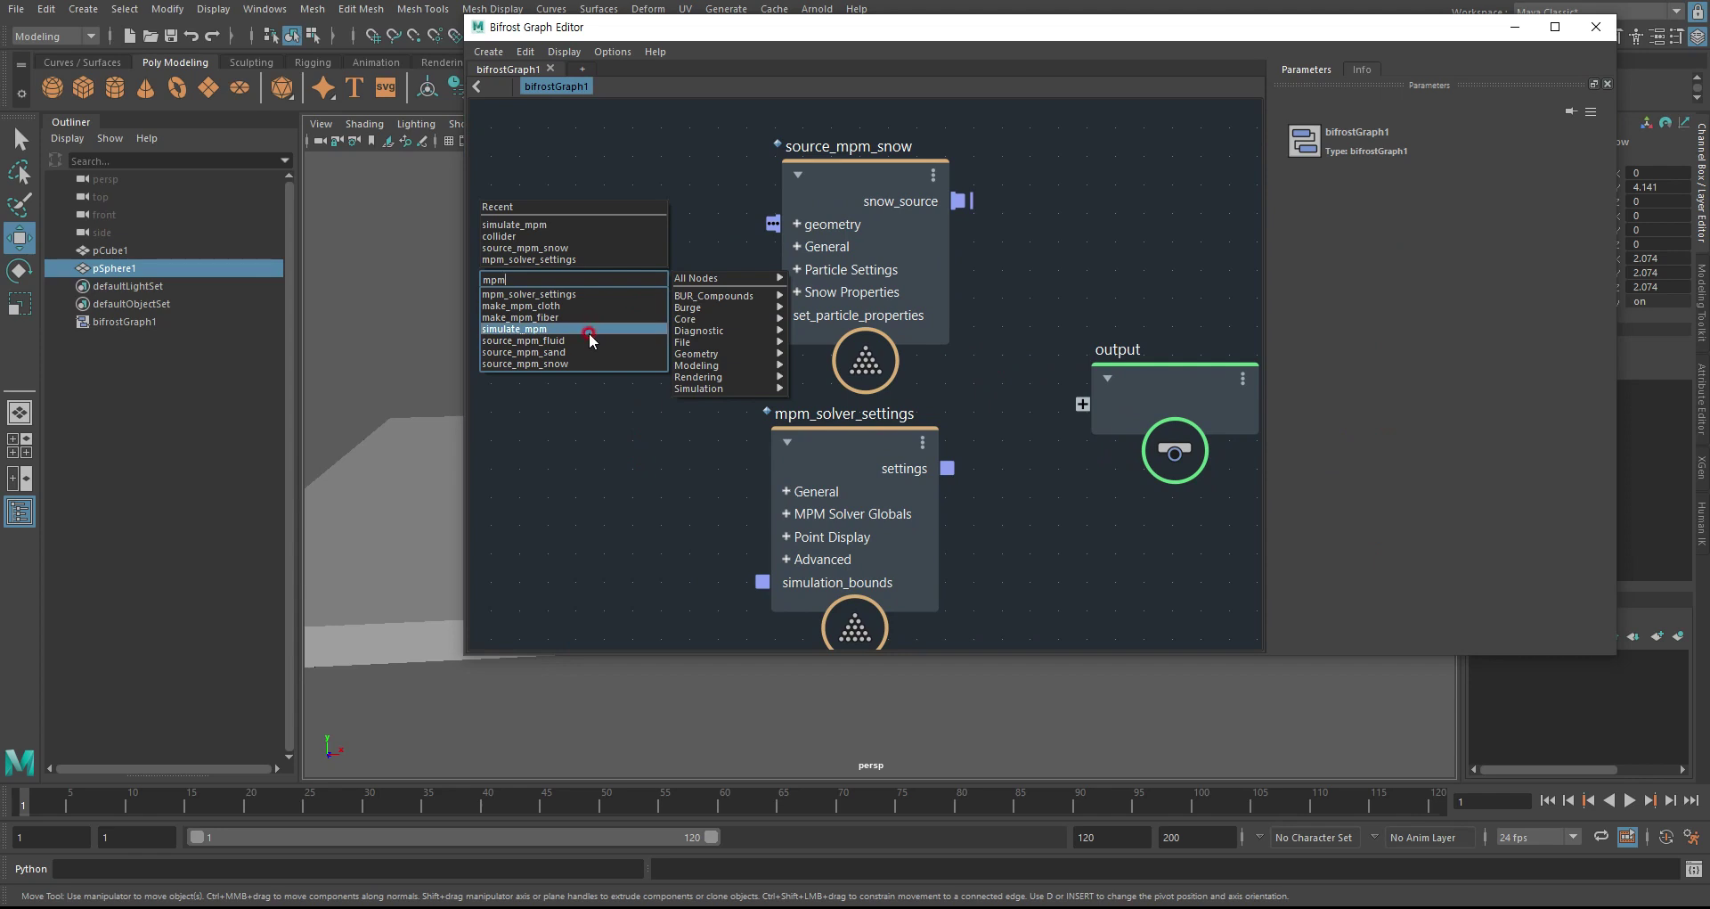
left_click(557, 329)
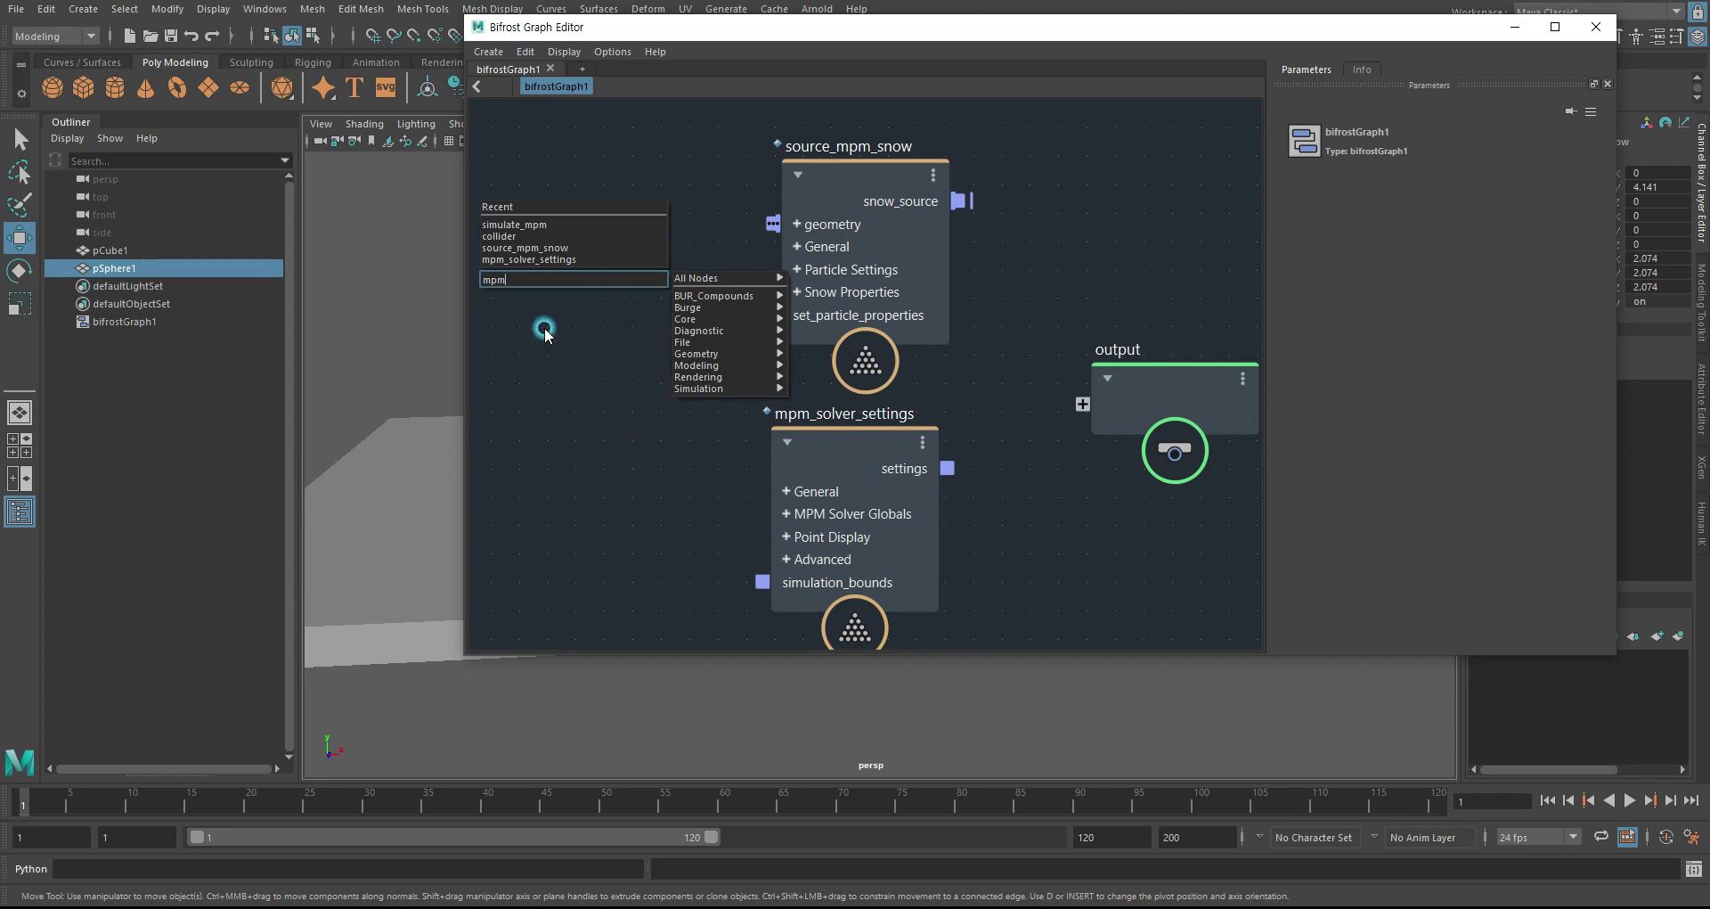
- Lay out simulate_mpm, source_mpm_snow and mpm_solver_settings with the output node kept visible
left_click_drag(633, 288, 1083, 195)
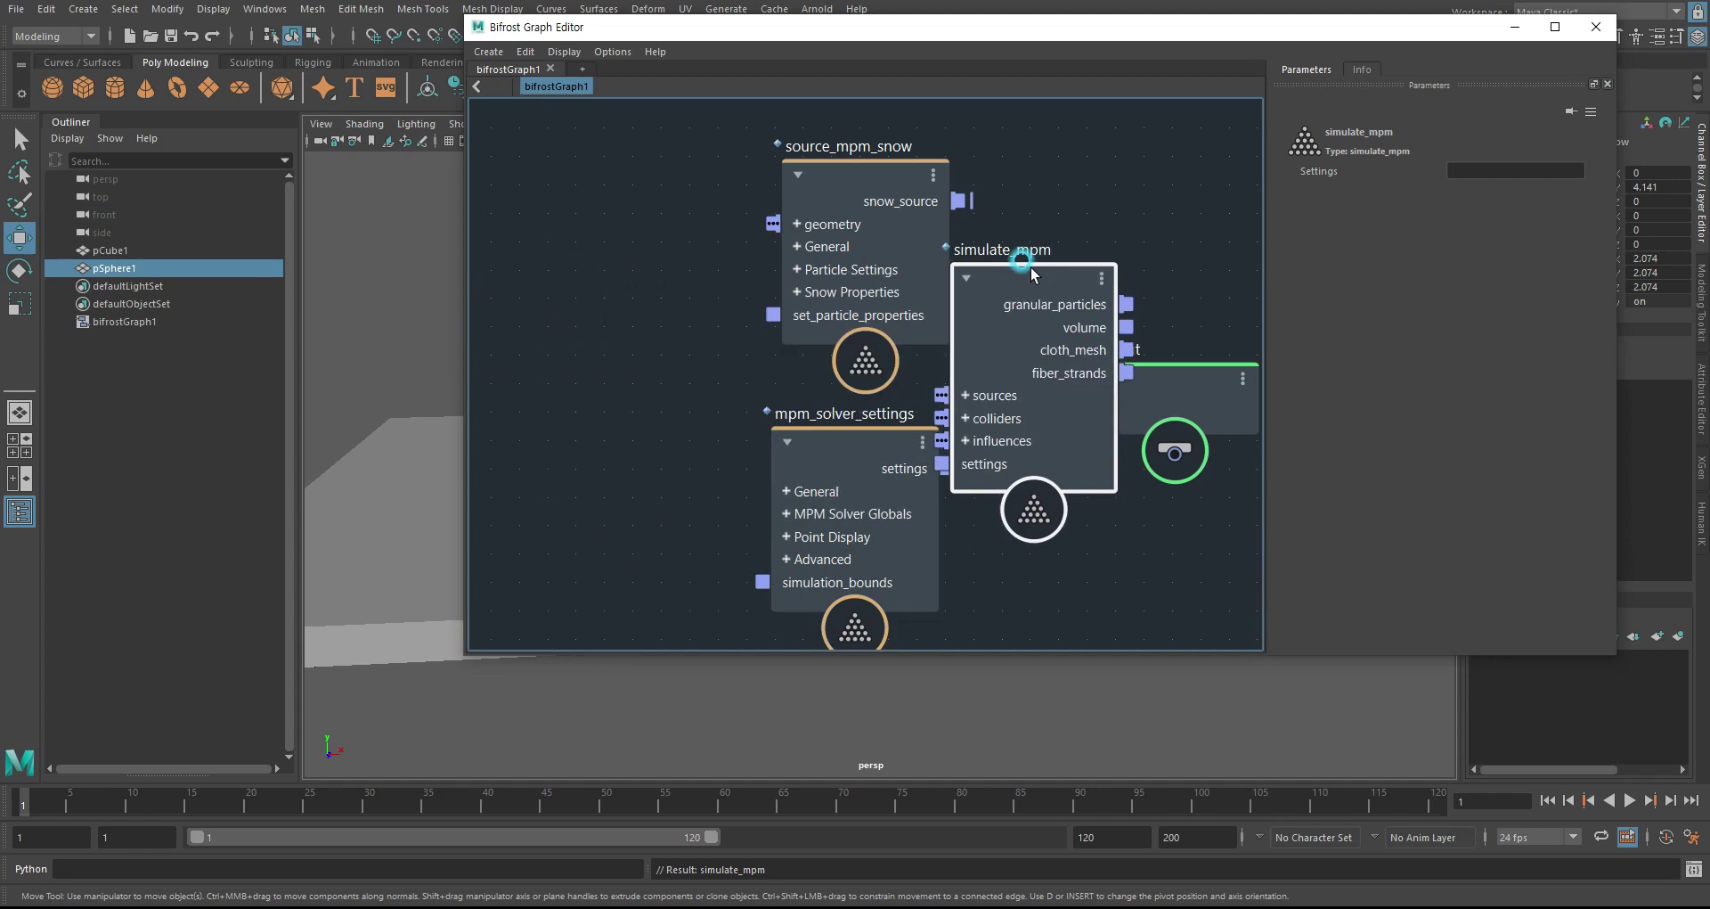
left_click_drag(848, 181, 674, 171)
left_click_drag(1094, 191, 978, 152)
left_click_drag(874, 435, 675, 426)
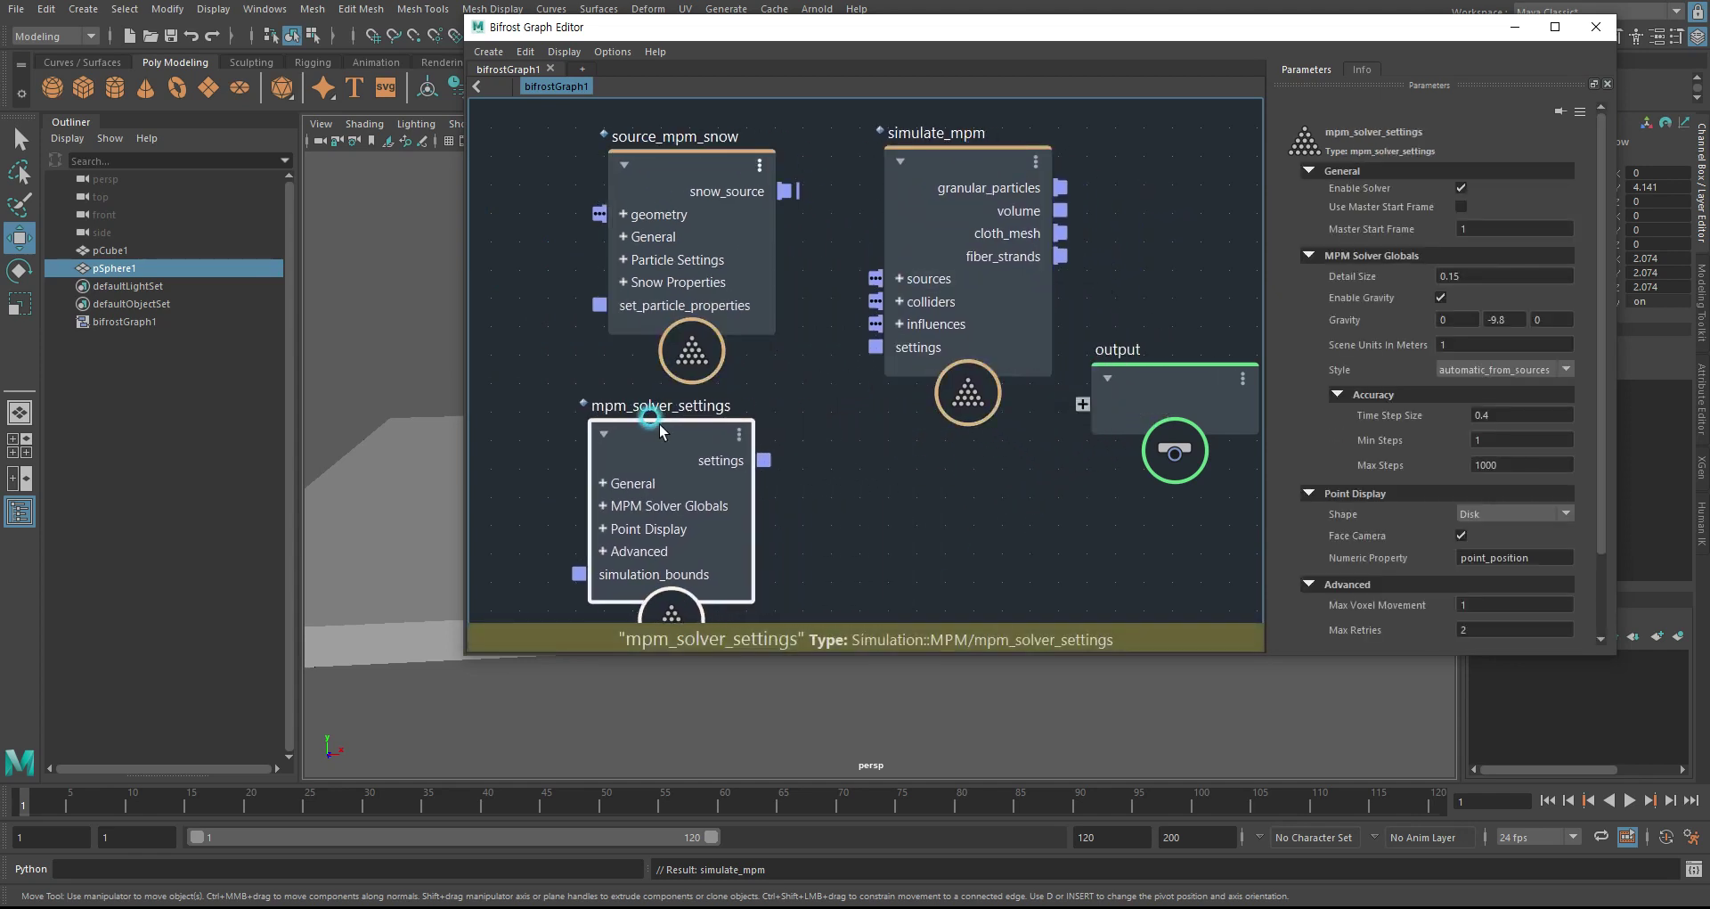
left_click_drag(964, 155, 912, 252)
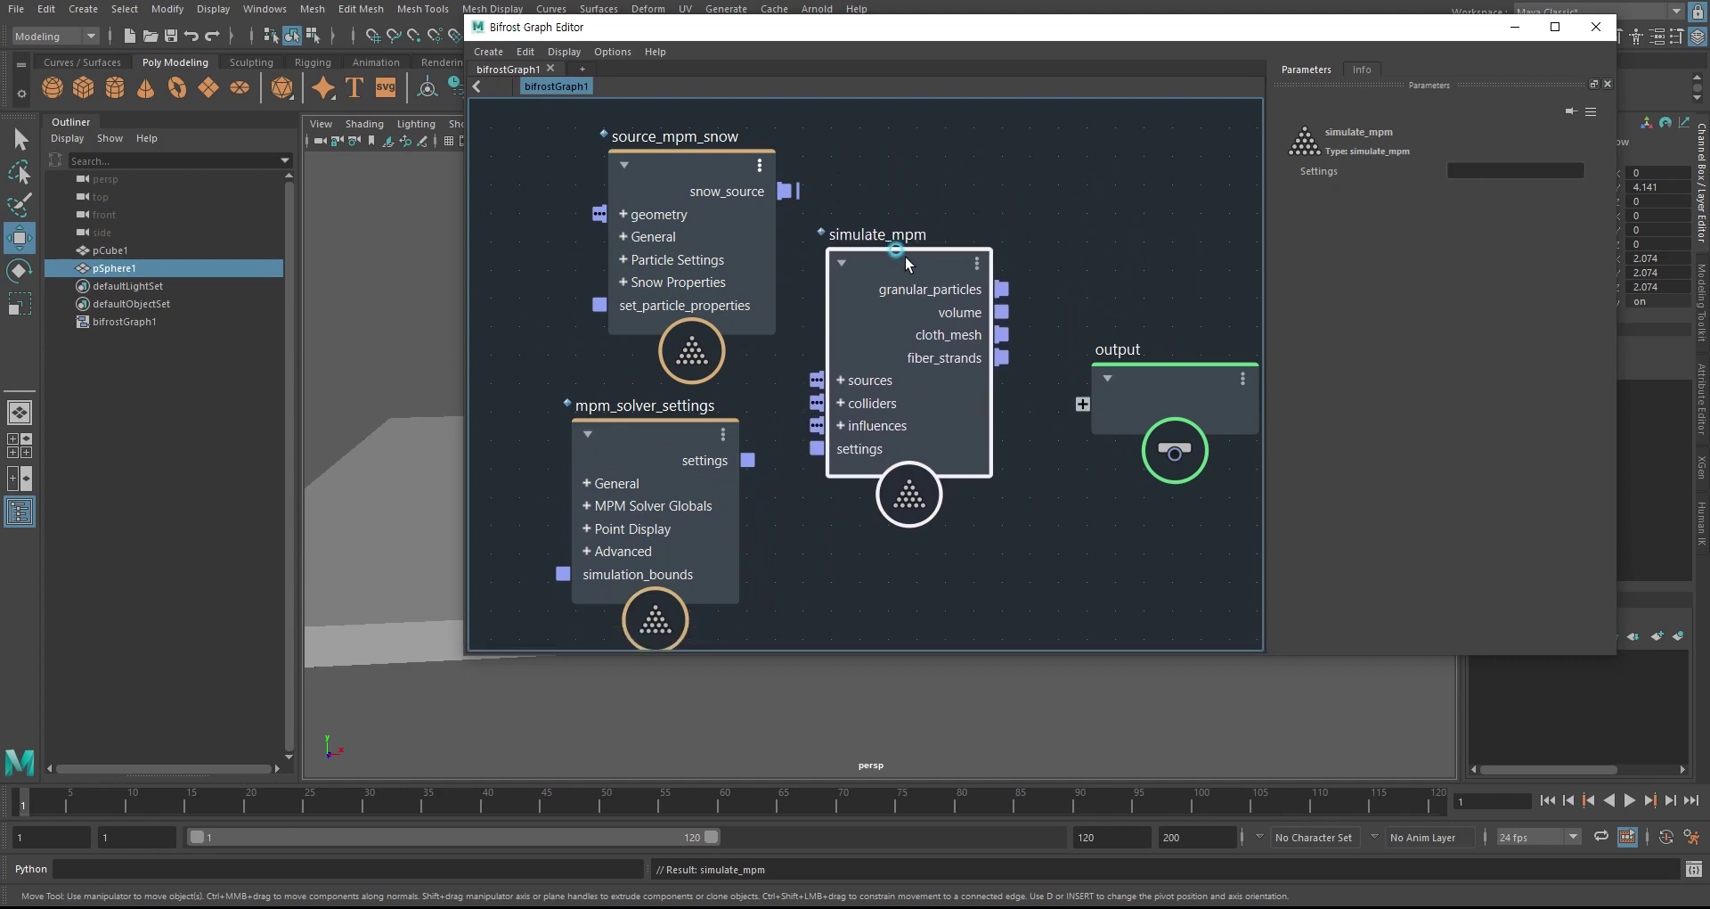
left_click_drag(657, 156, 603, 158)
left_click_drag(638, 436, 619, 435)
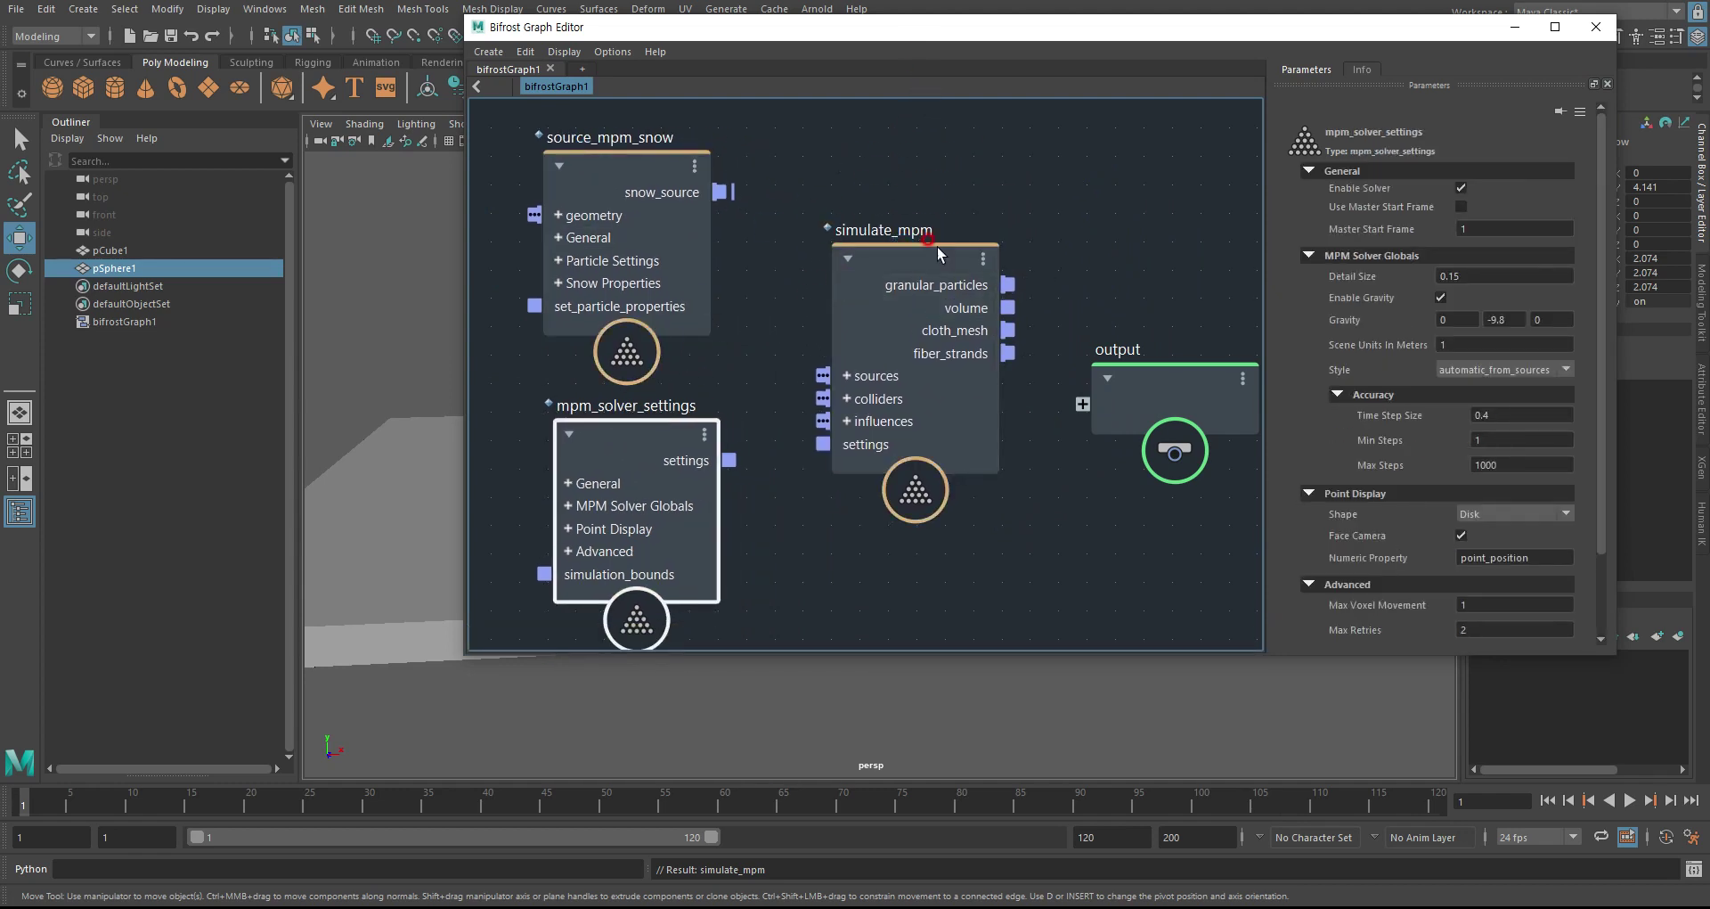
- Inspect the simulate_mpm, solver settings and snow source parameters, checking Gravity Y of -9.8
left_click(941, 273)
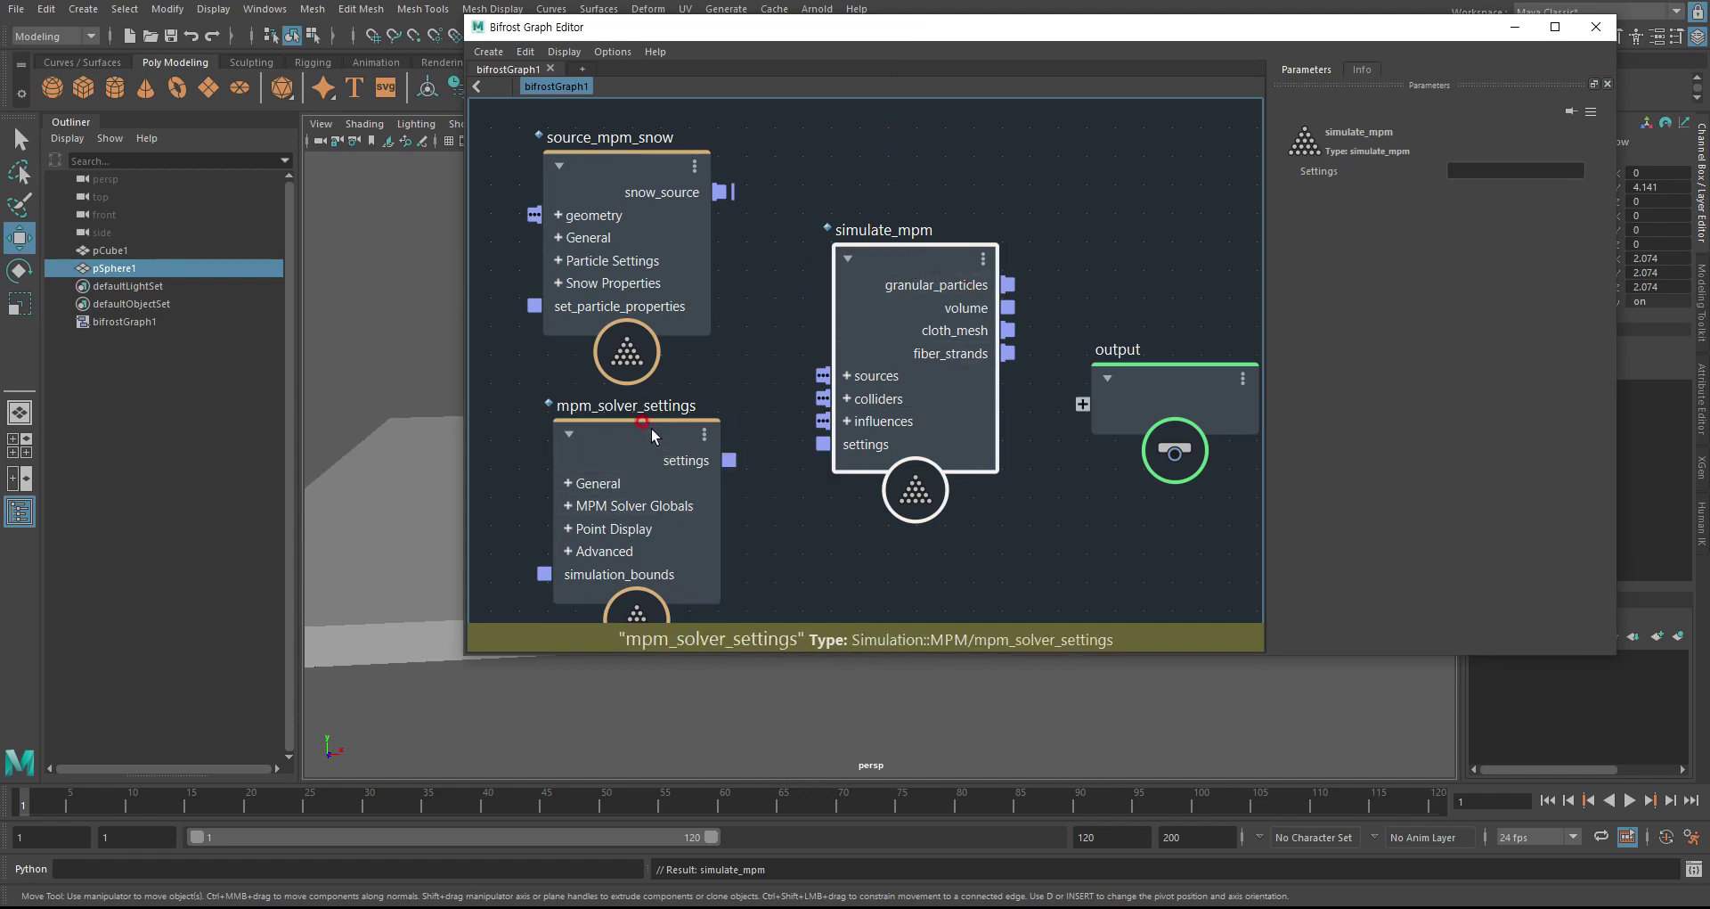
left_click_drag(650, 428, 649, 431)
left_click(1540, 317)
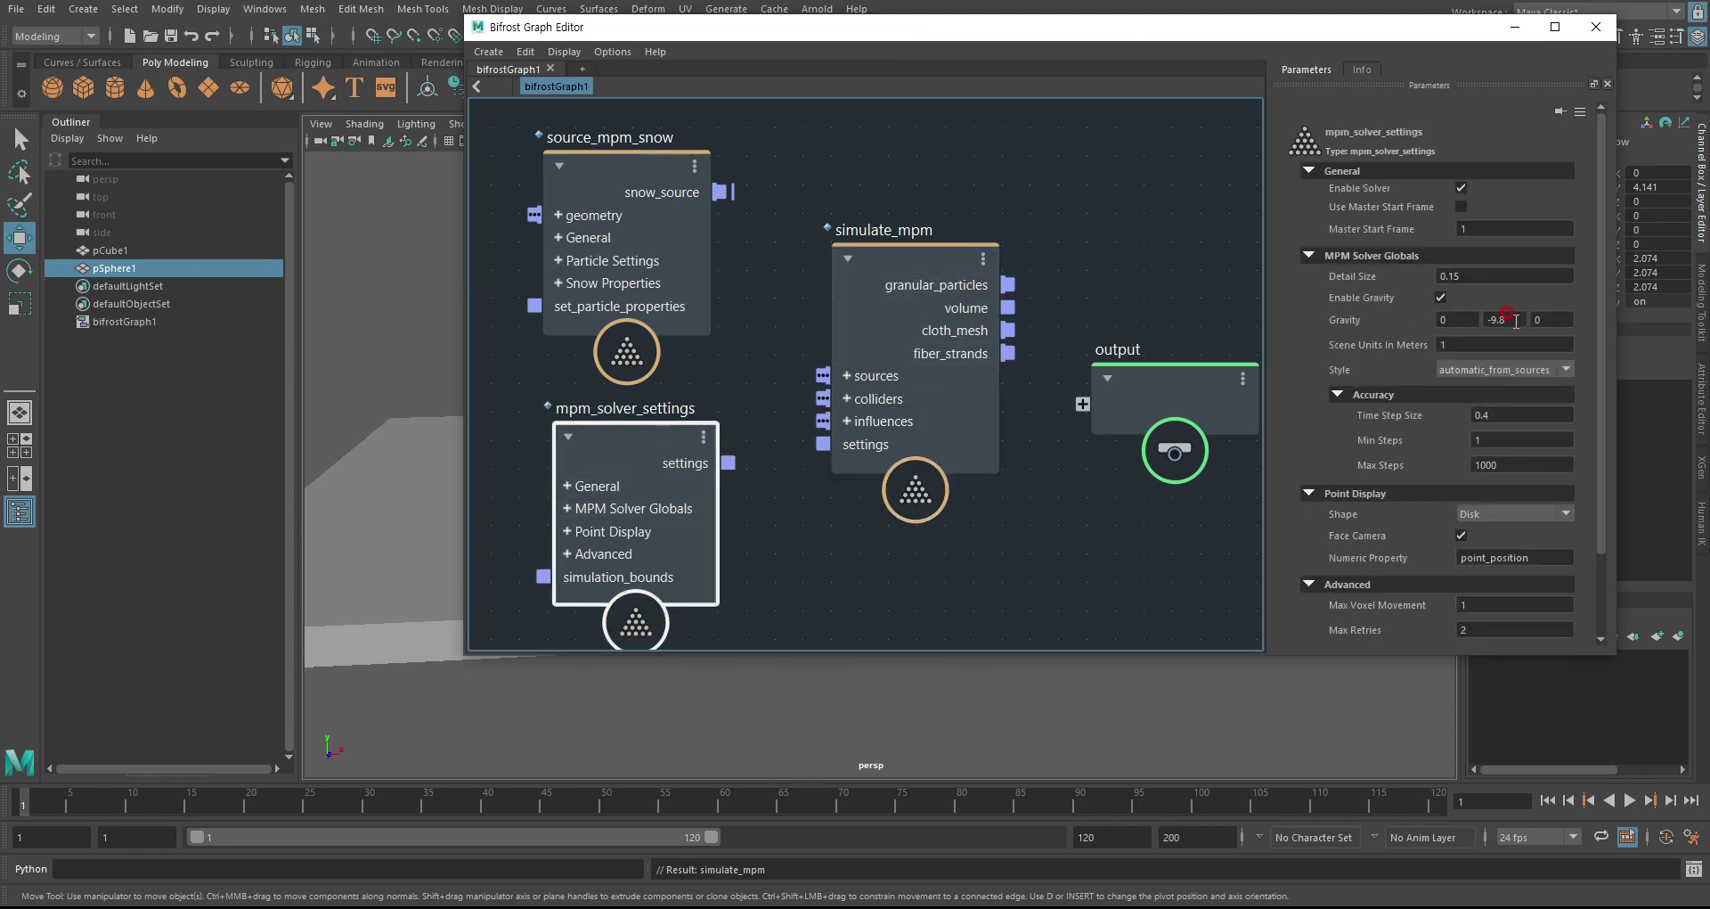
double_click(1505, 319)
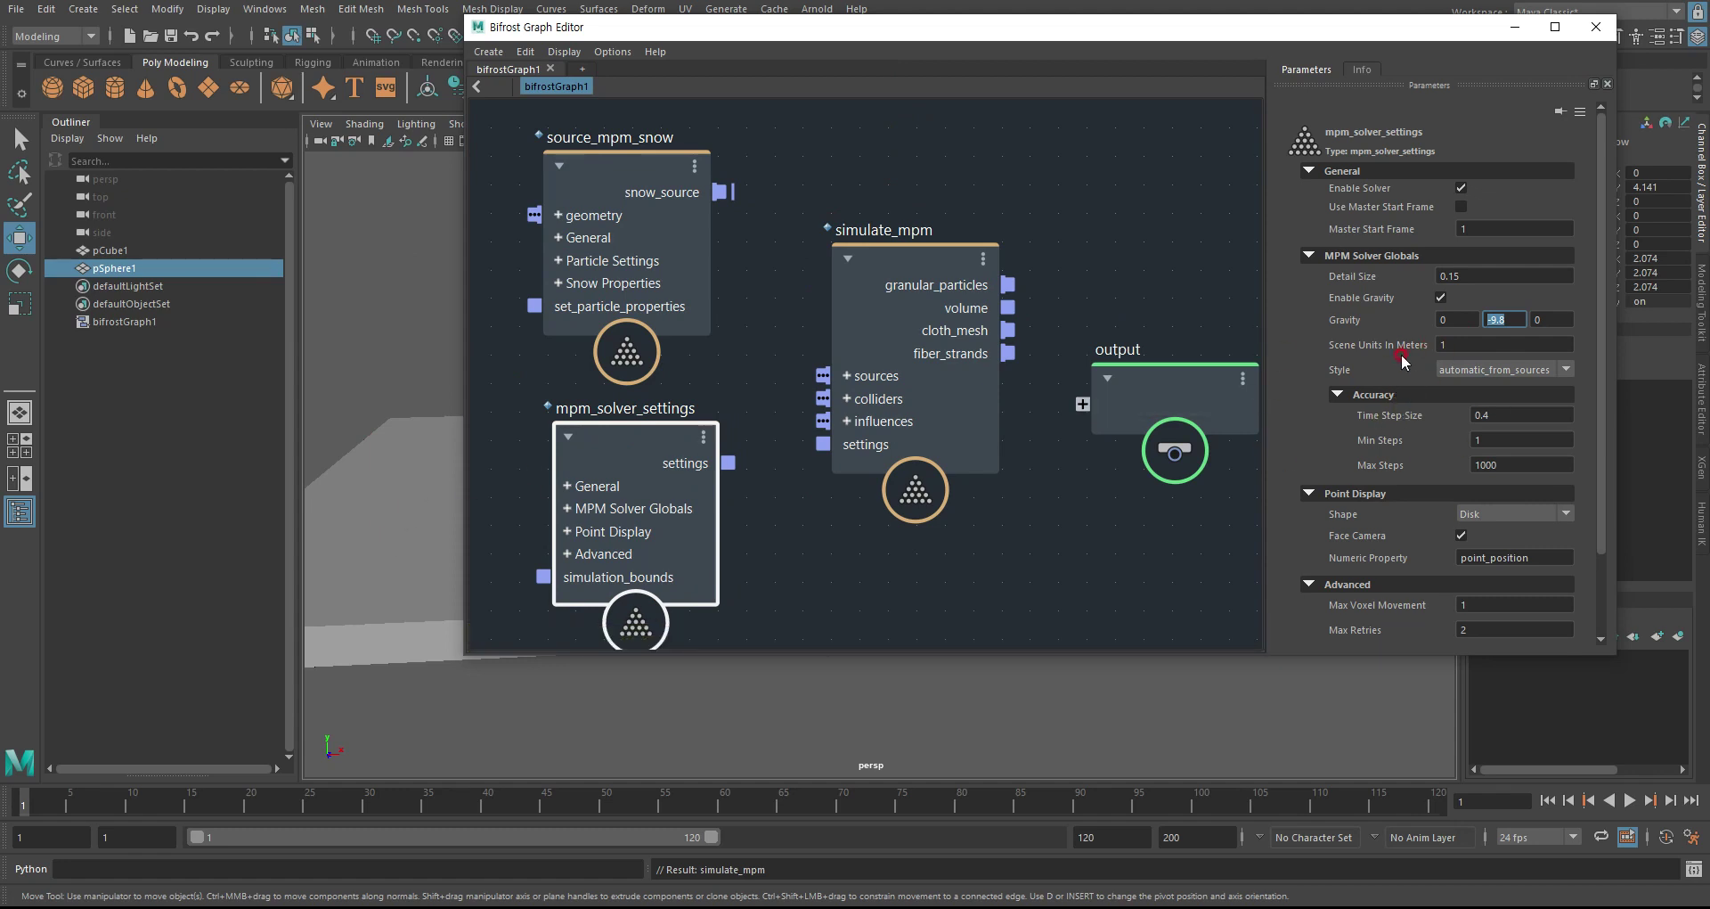
left_click_drag(612, 156, 637, 164)
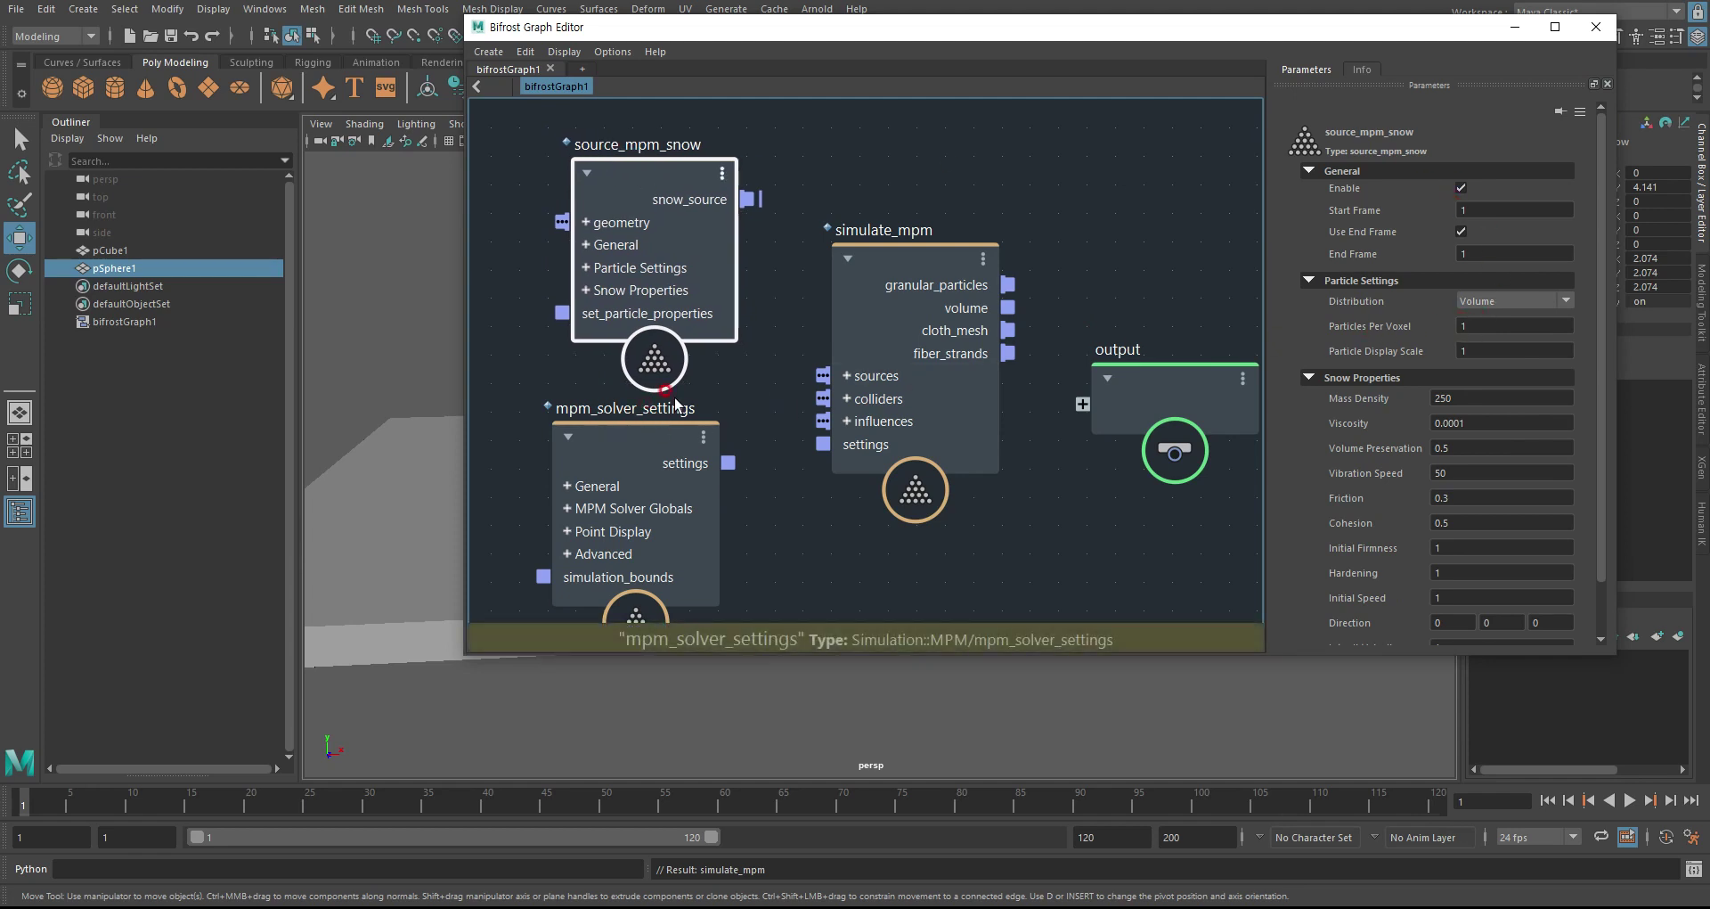
- Wire snow_source into simulate_mpm sources, settings into settings, and granular_particles to the output
left_click_drag(654, 168, 618, 169)
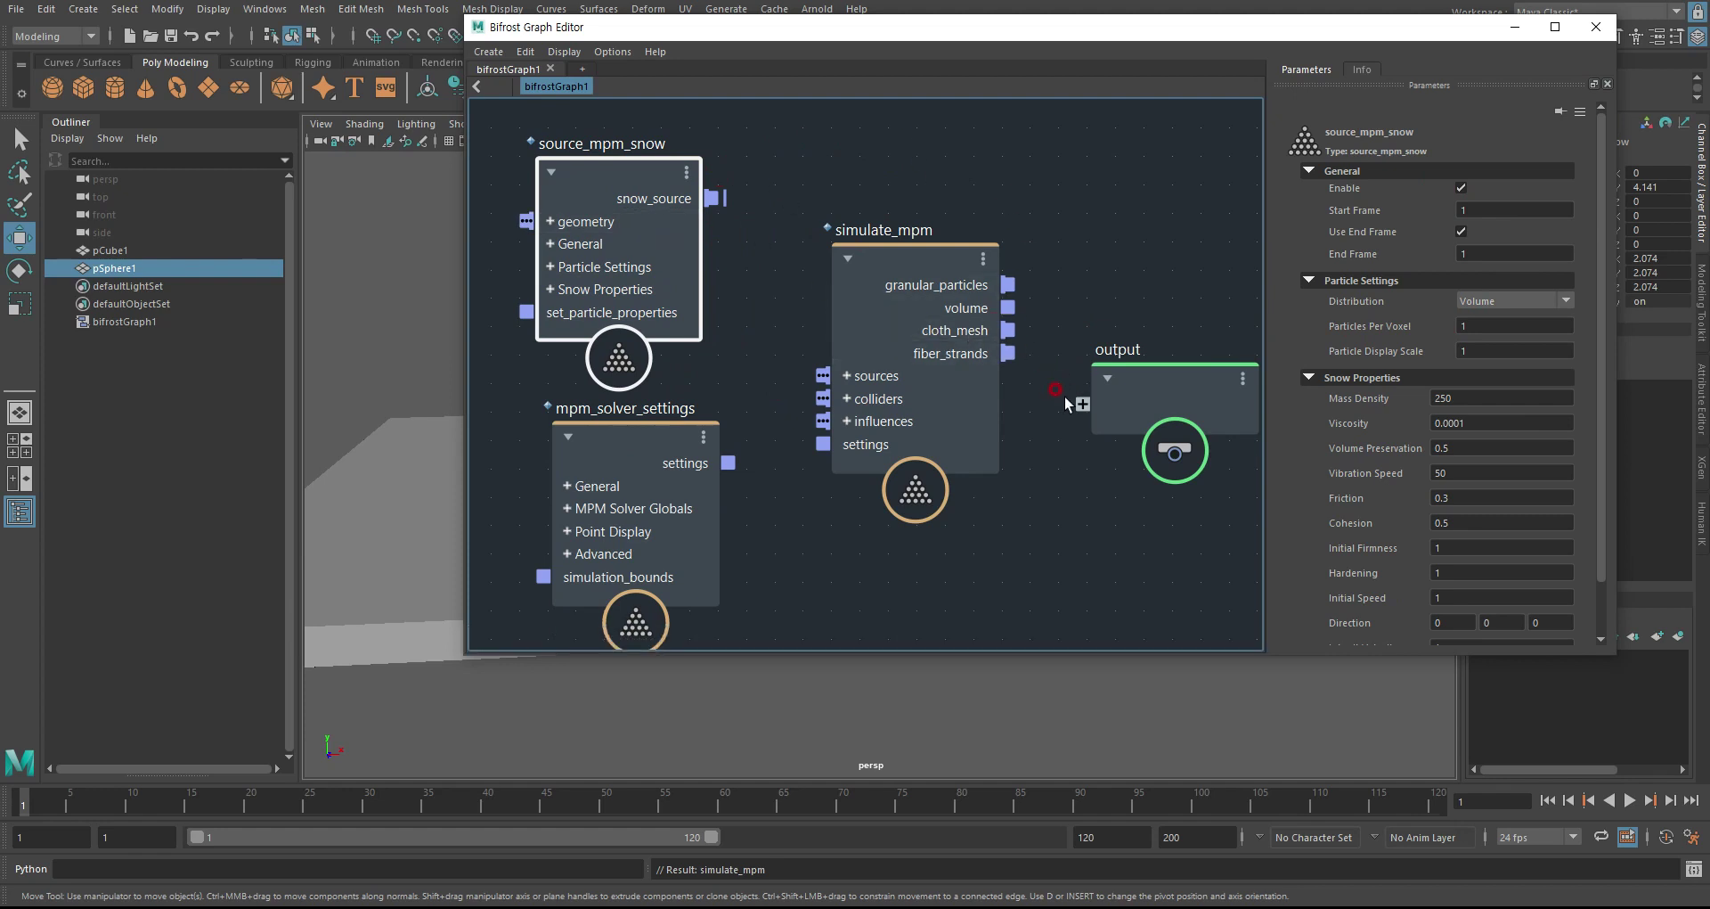
left_click(730, 198)
left_click_drag(740, 208, 819, 383)
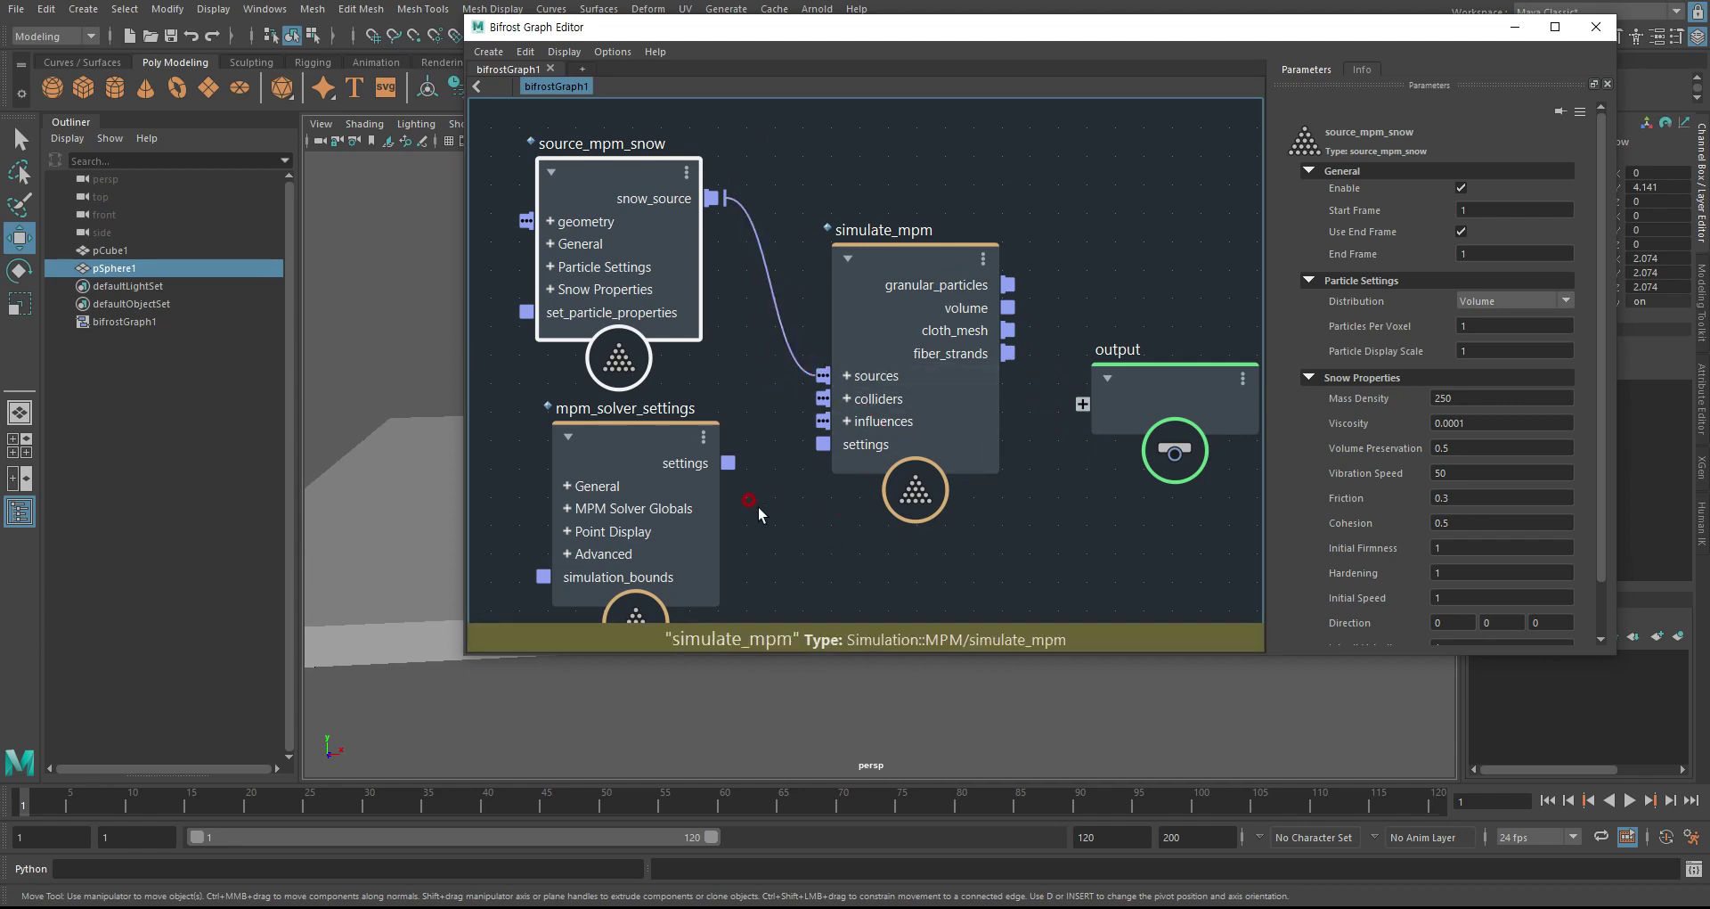
left_click_drag(727, 463, 853, 446)
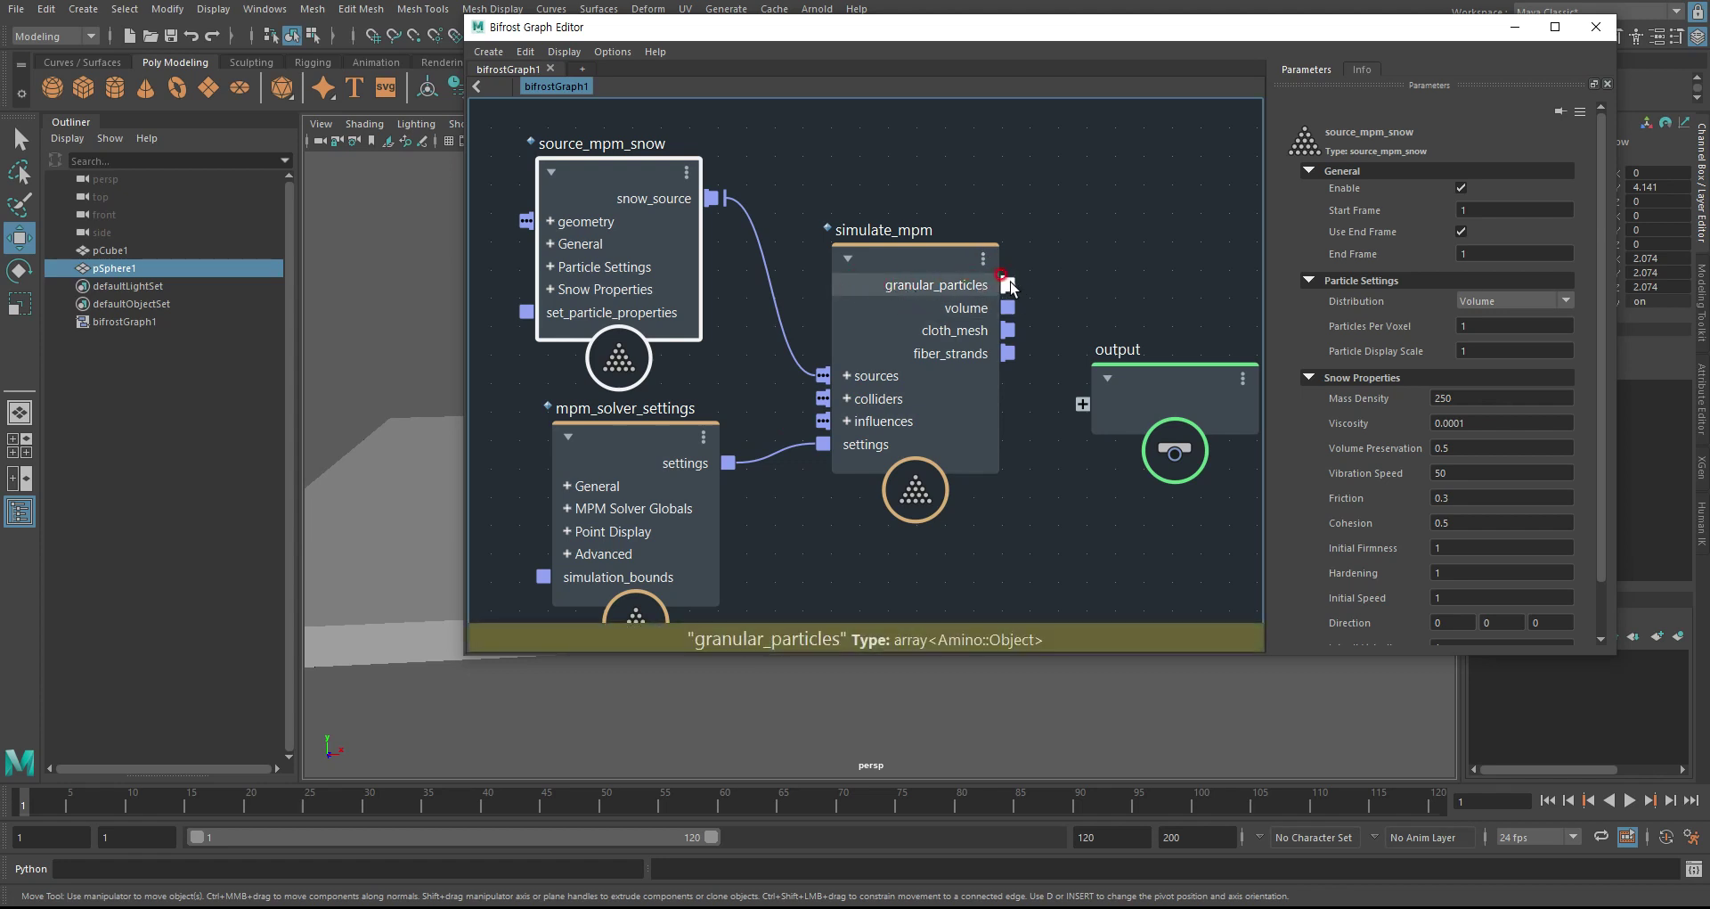
left_click_drag(1083, 328, 1083, 403)
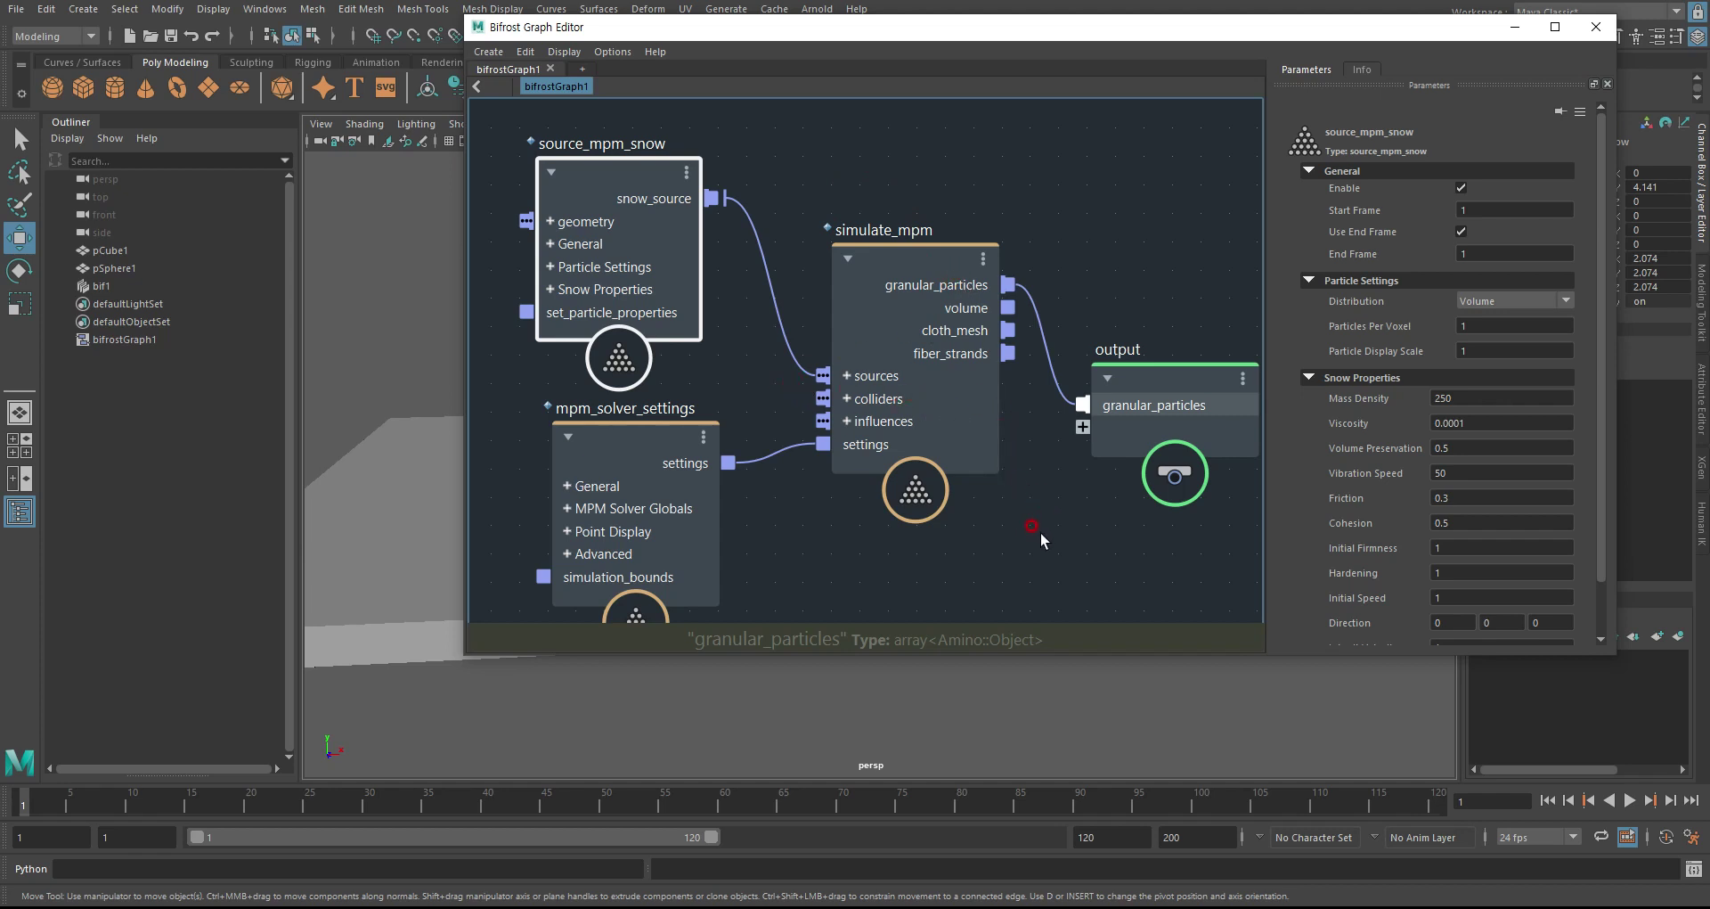
middle_click_drag(970, 511, 1017, 401)
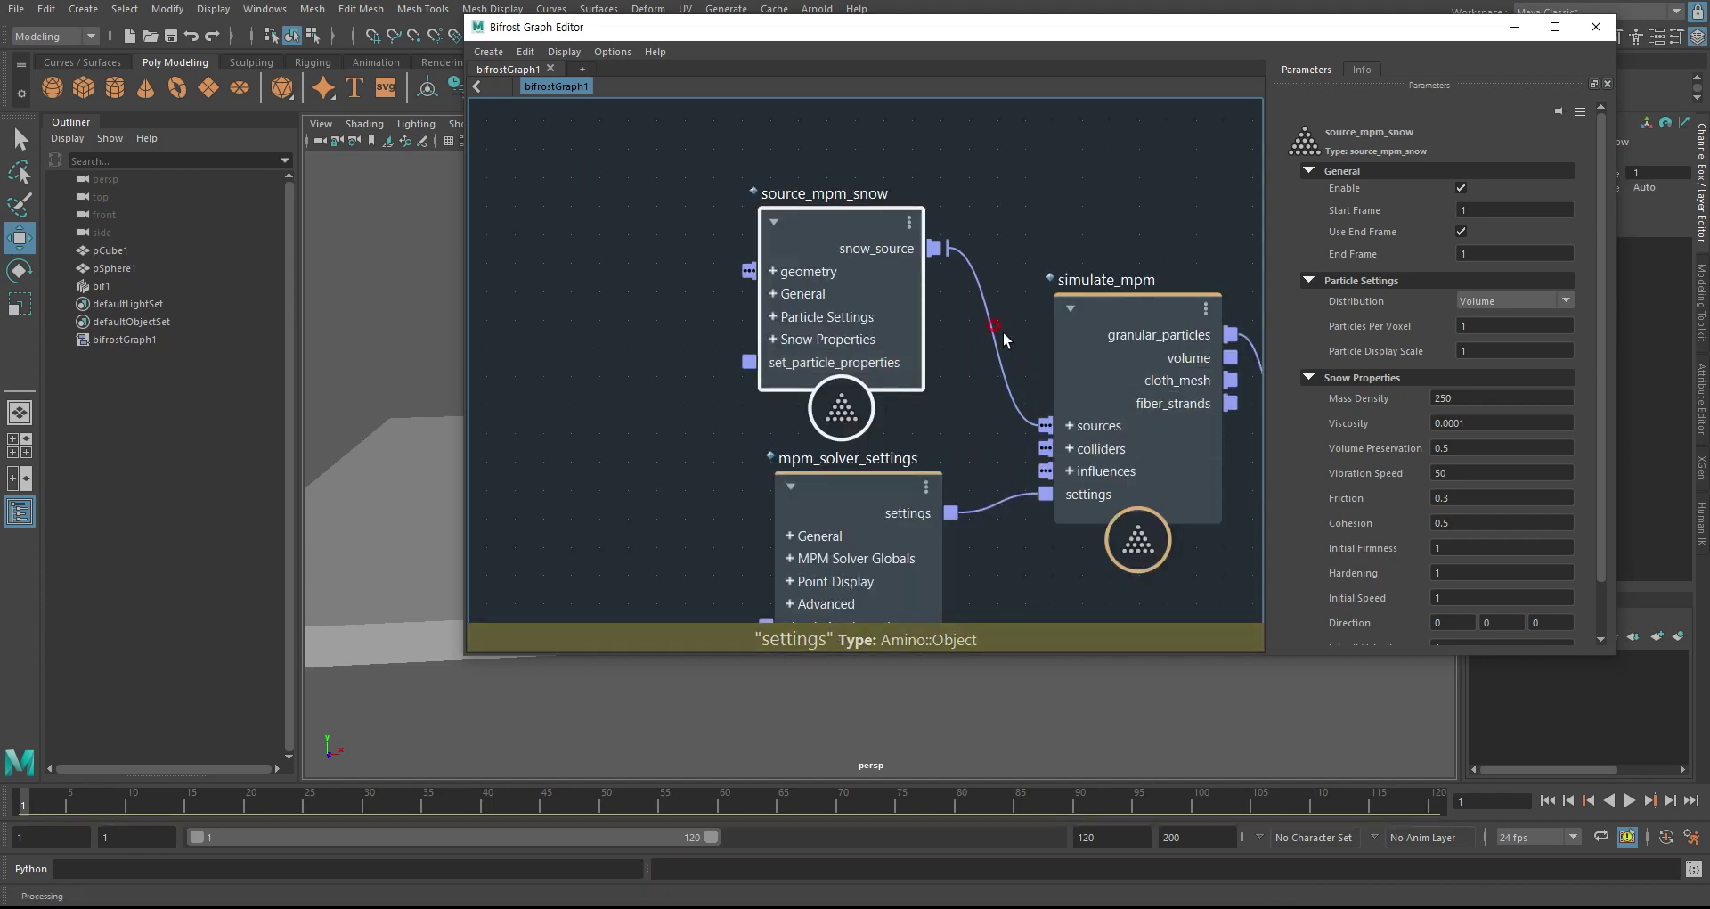
- Add pSphere1 as a graph node and connect its mesh to source_mpm_snow's geometry input
left_click_drag(768, 32, 1369, 69)
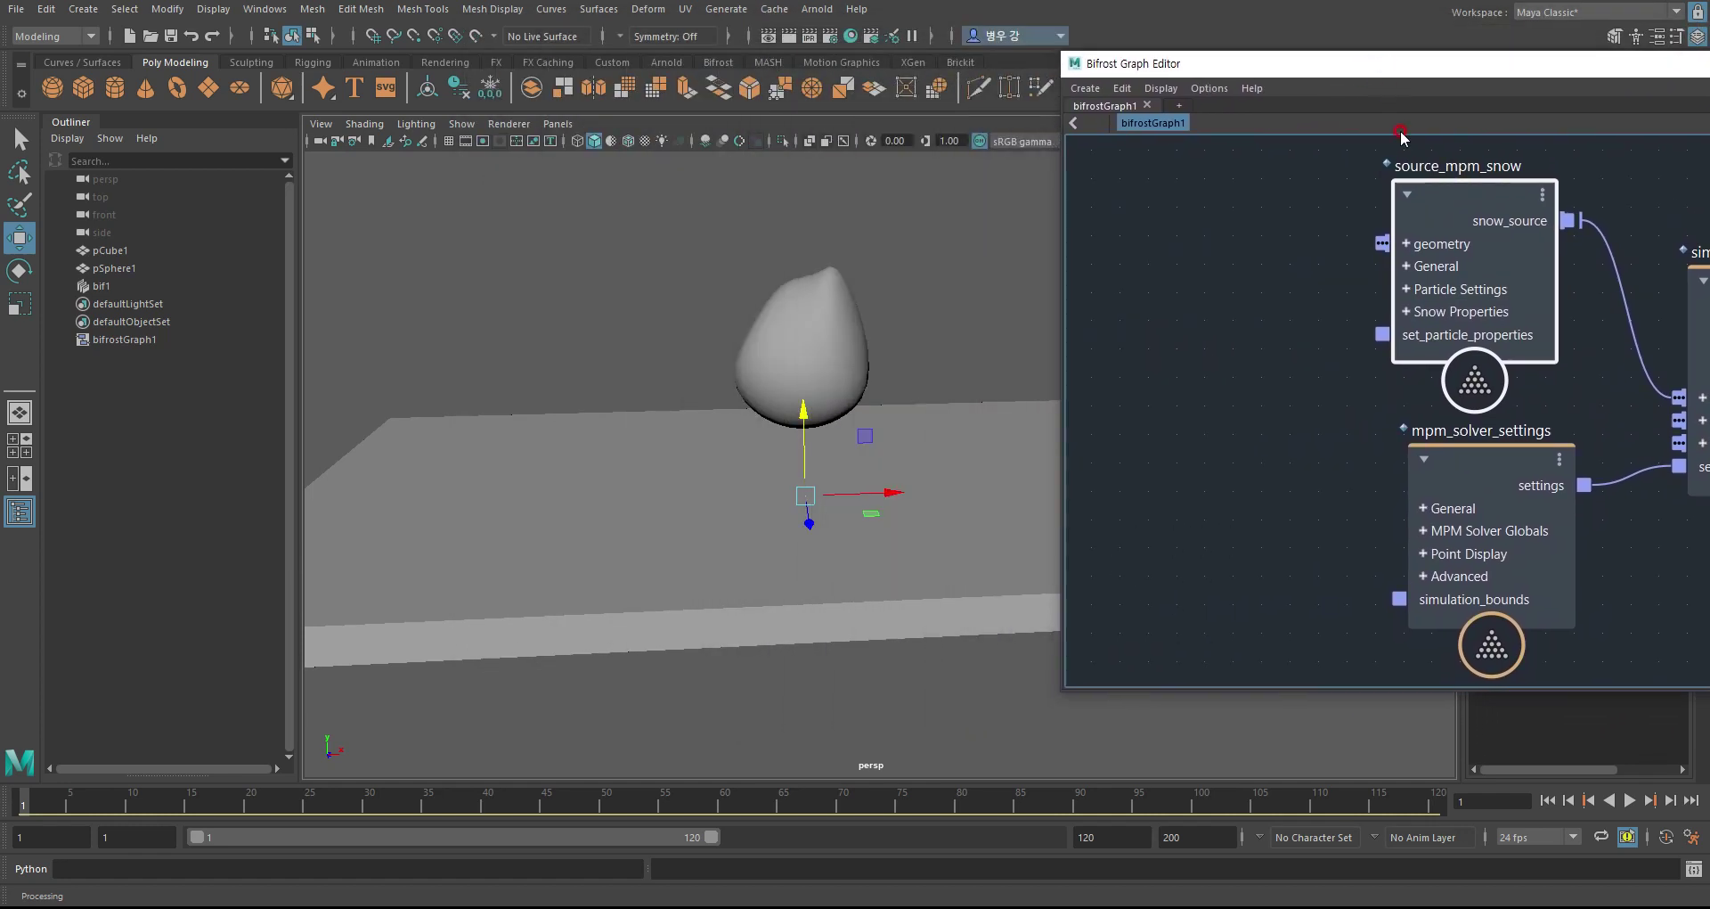
left_click_drag(1484, 459, 1472, 460)
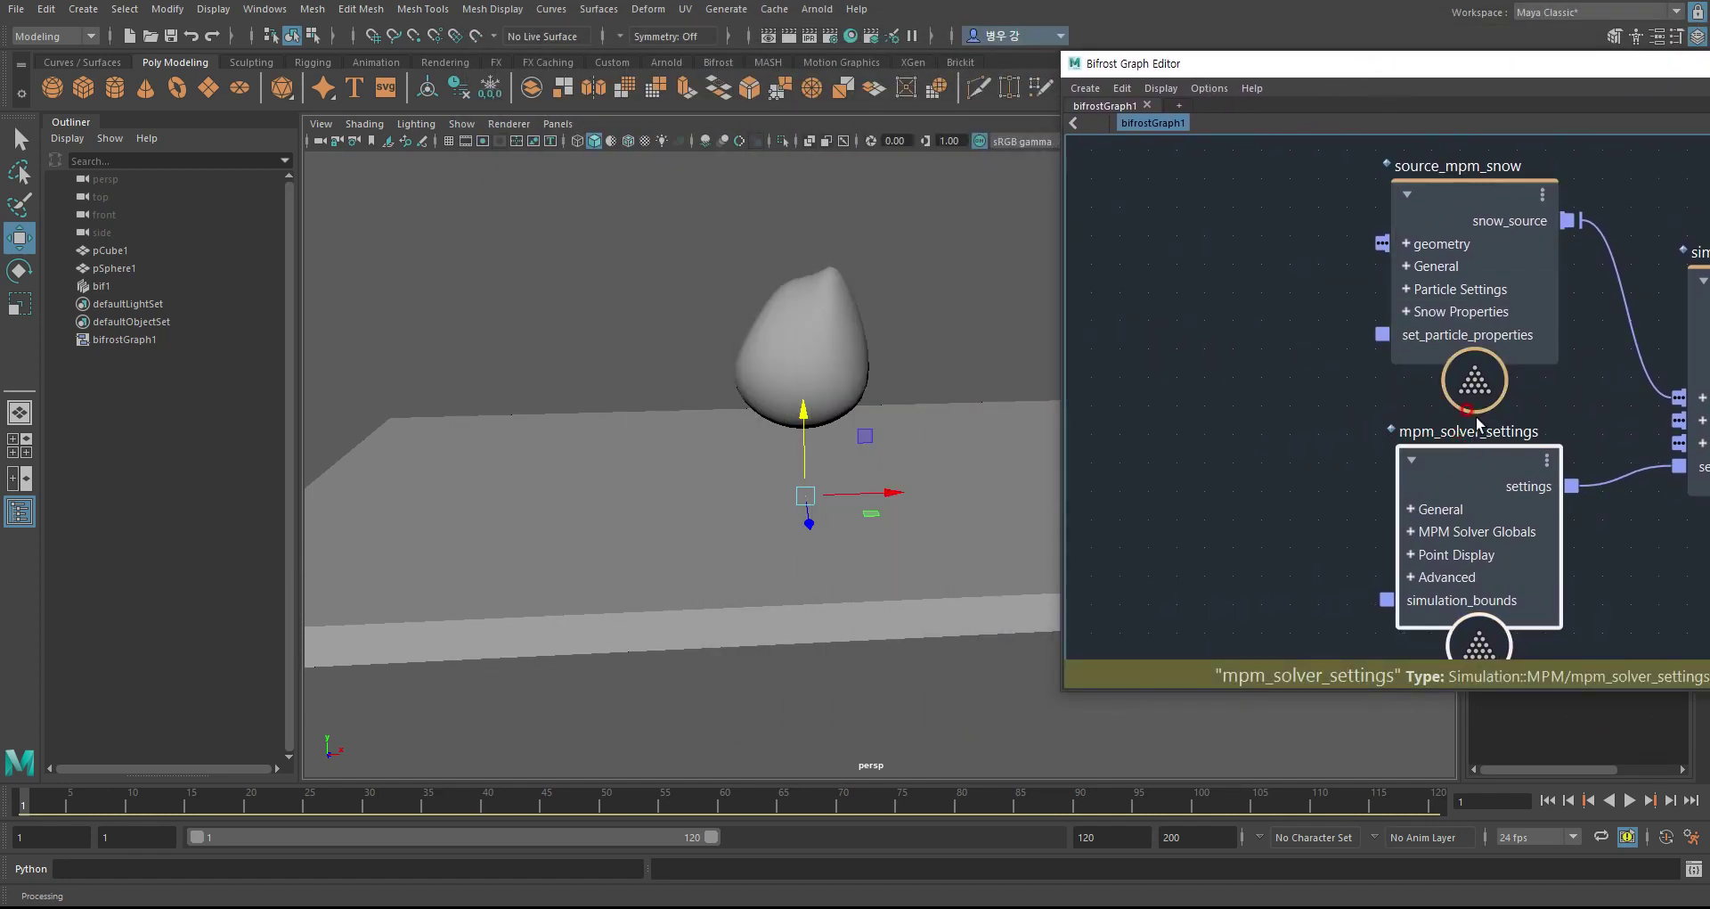
left_click(846, 285)
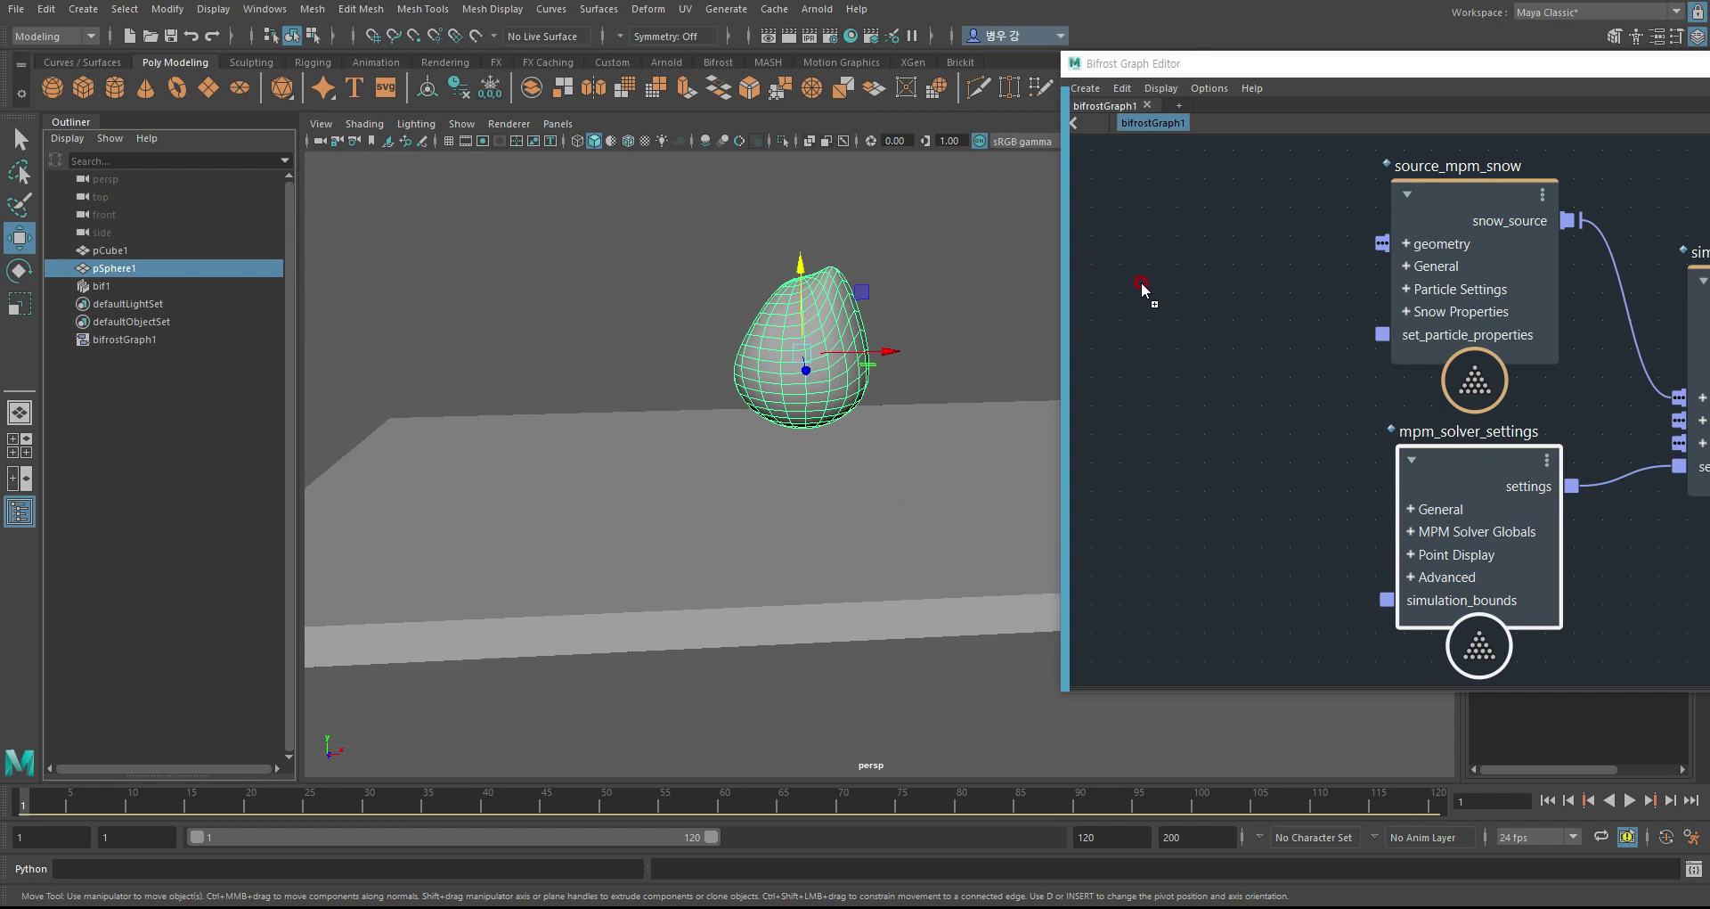
left_click_drag(1152, 288, 1152, 286)
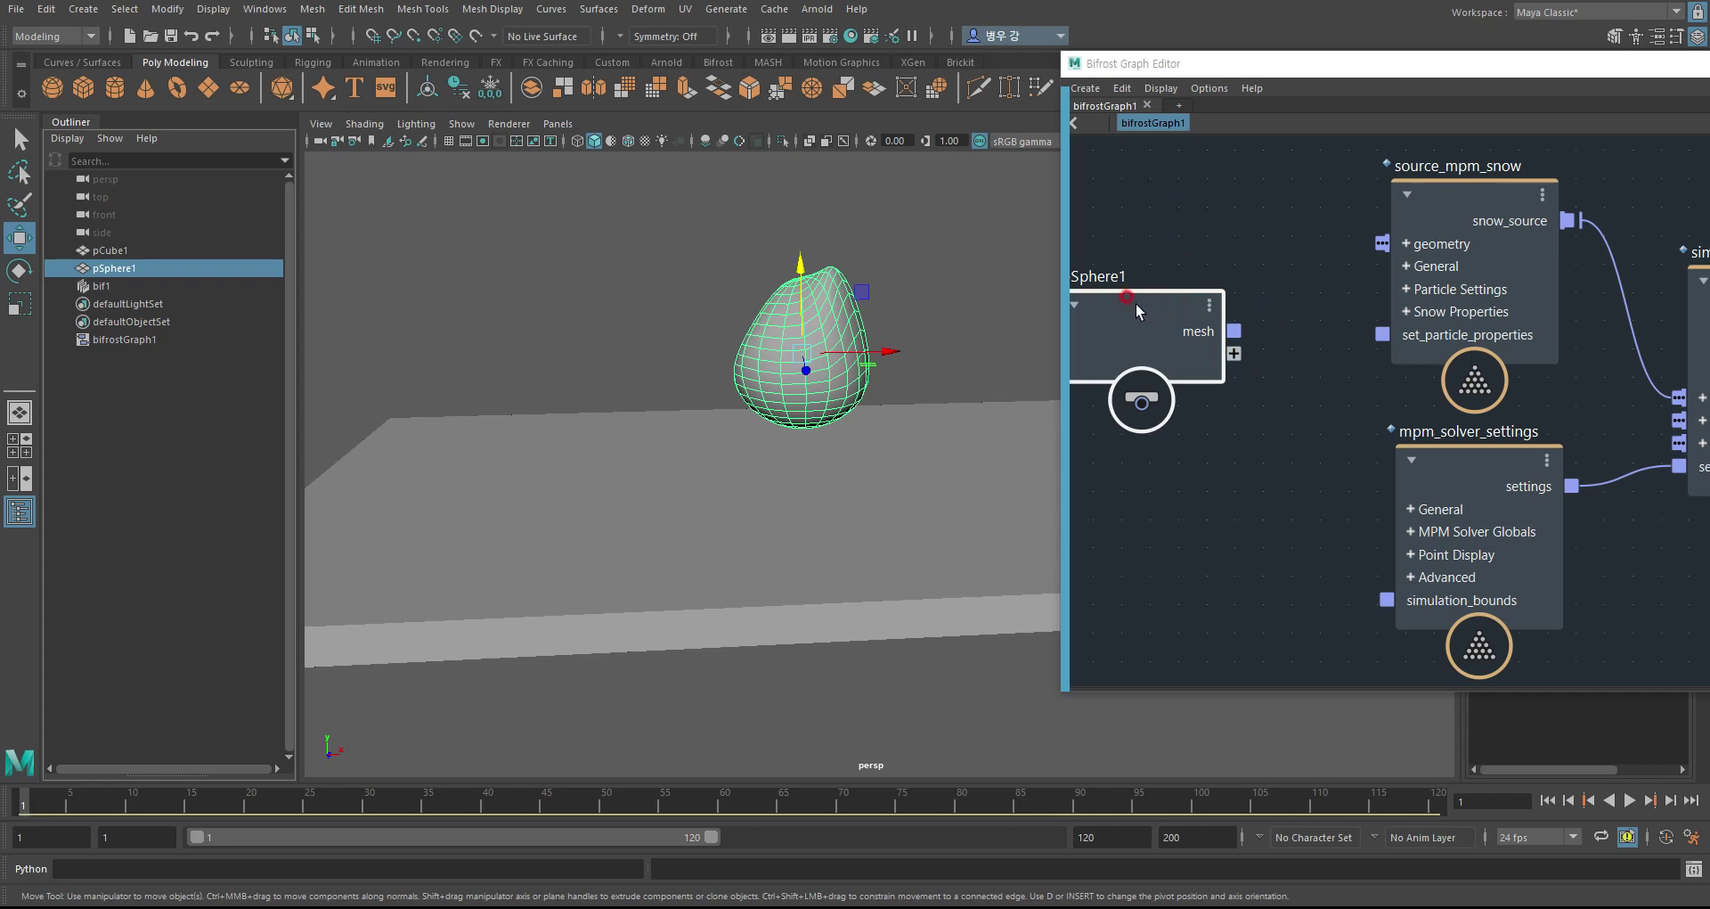
left_click_drag(1181, 290, 1154, 267)
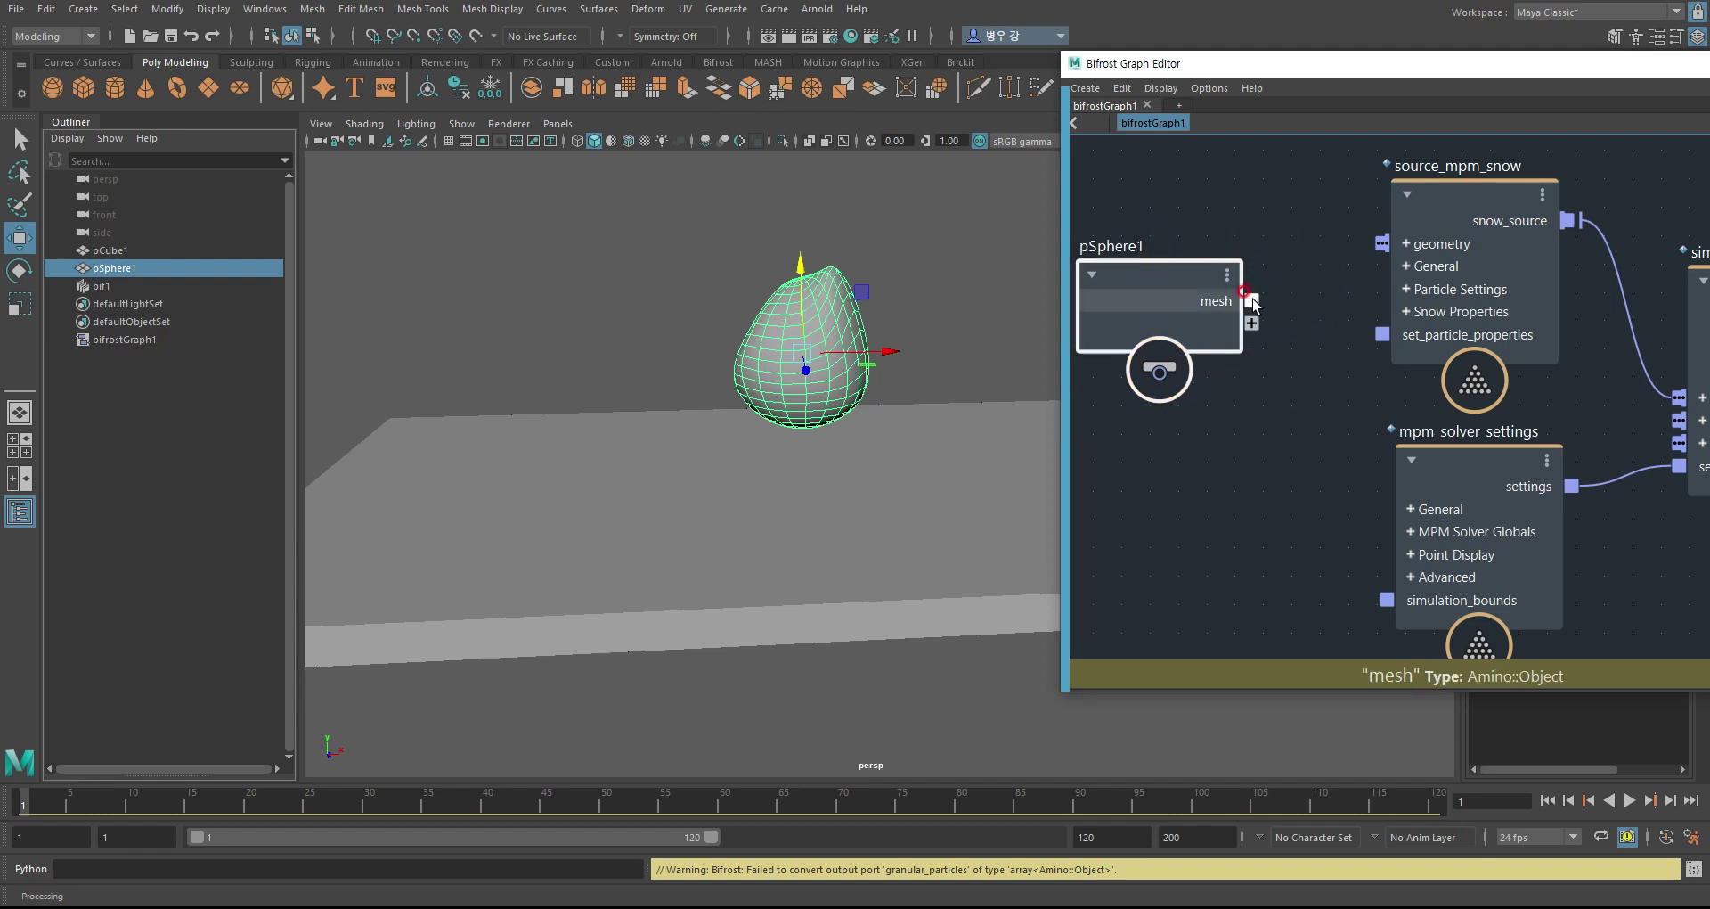
left_click_drag(1252, 301, 1382, 247)
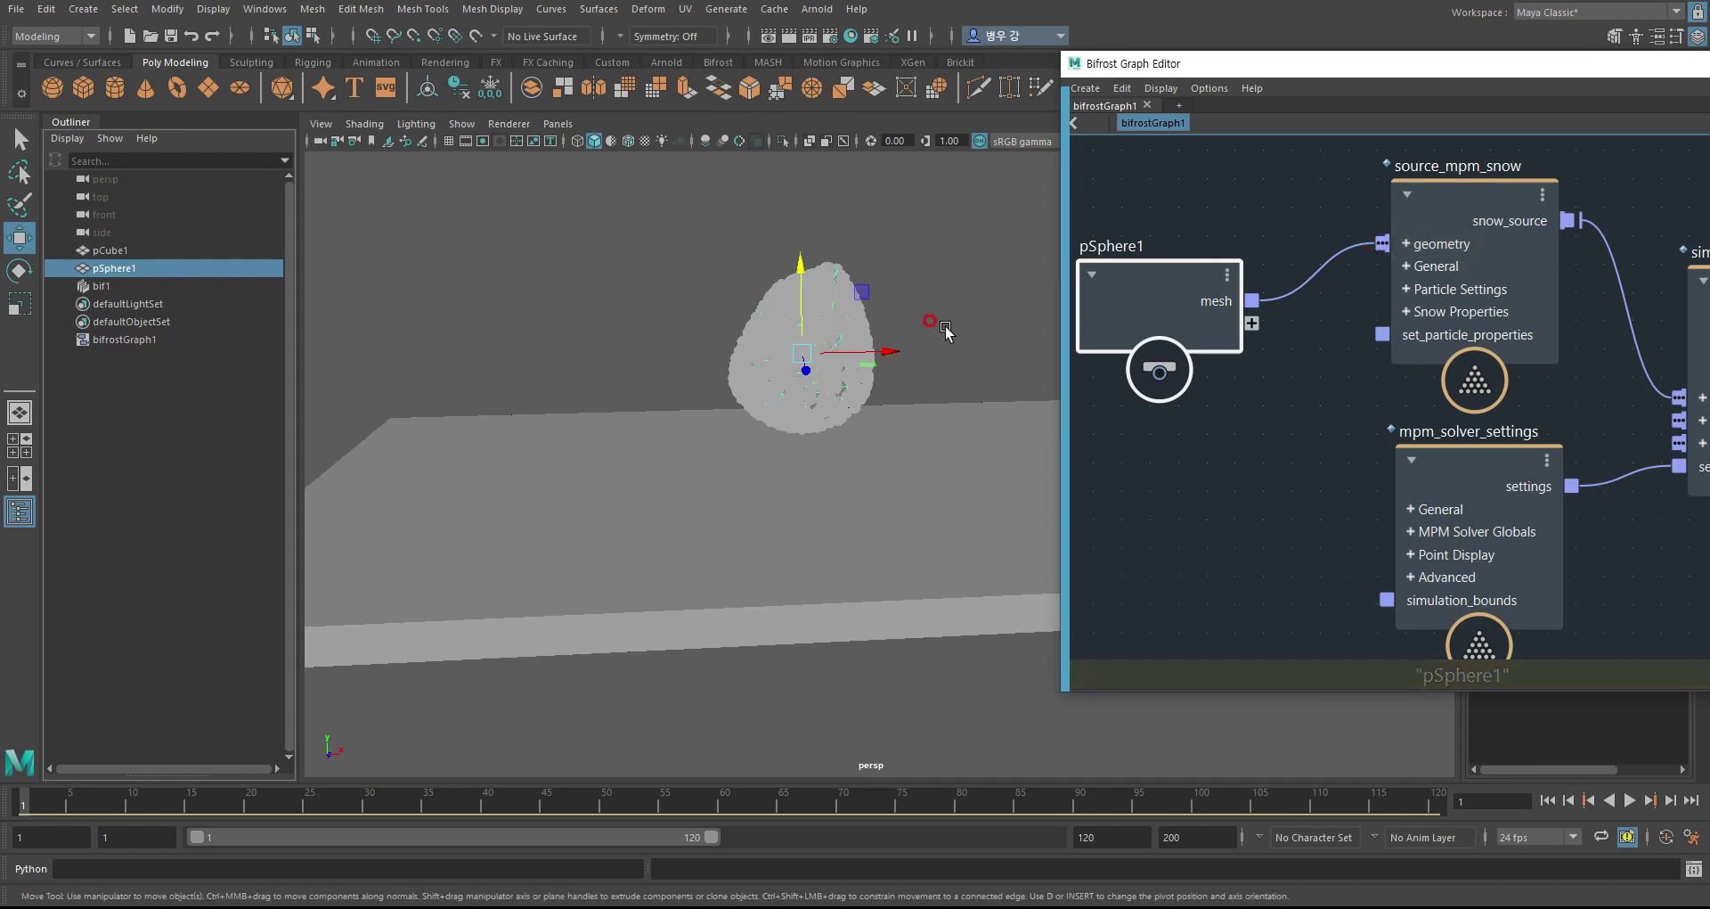
- Hide the original pSphere1 mesh and move the graph editor aside to view the snow and plane
left_click_drag(1268, 283, 1006, 284)
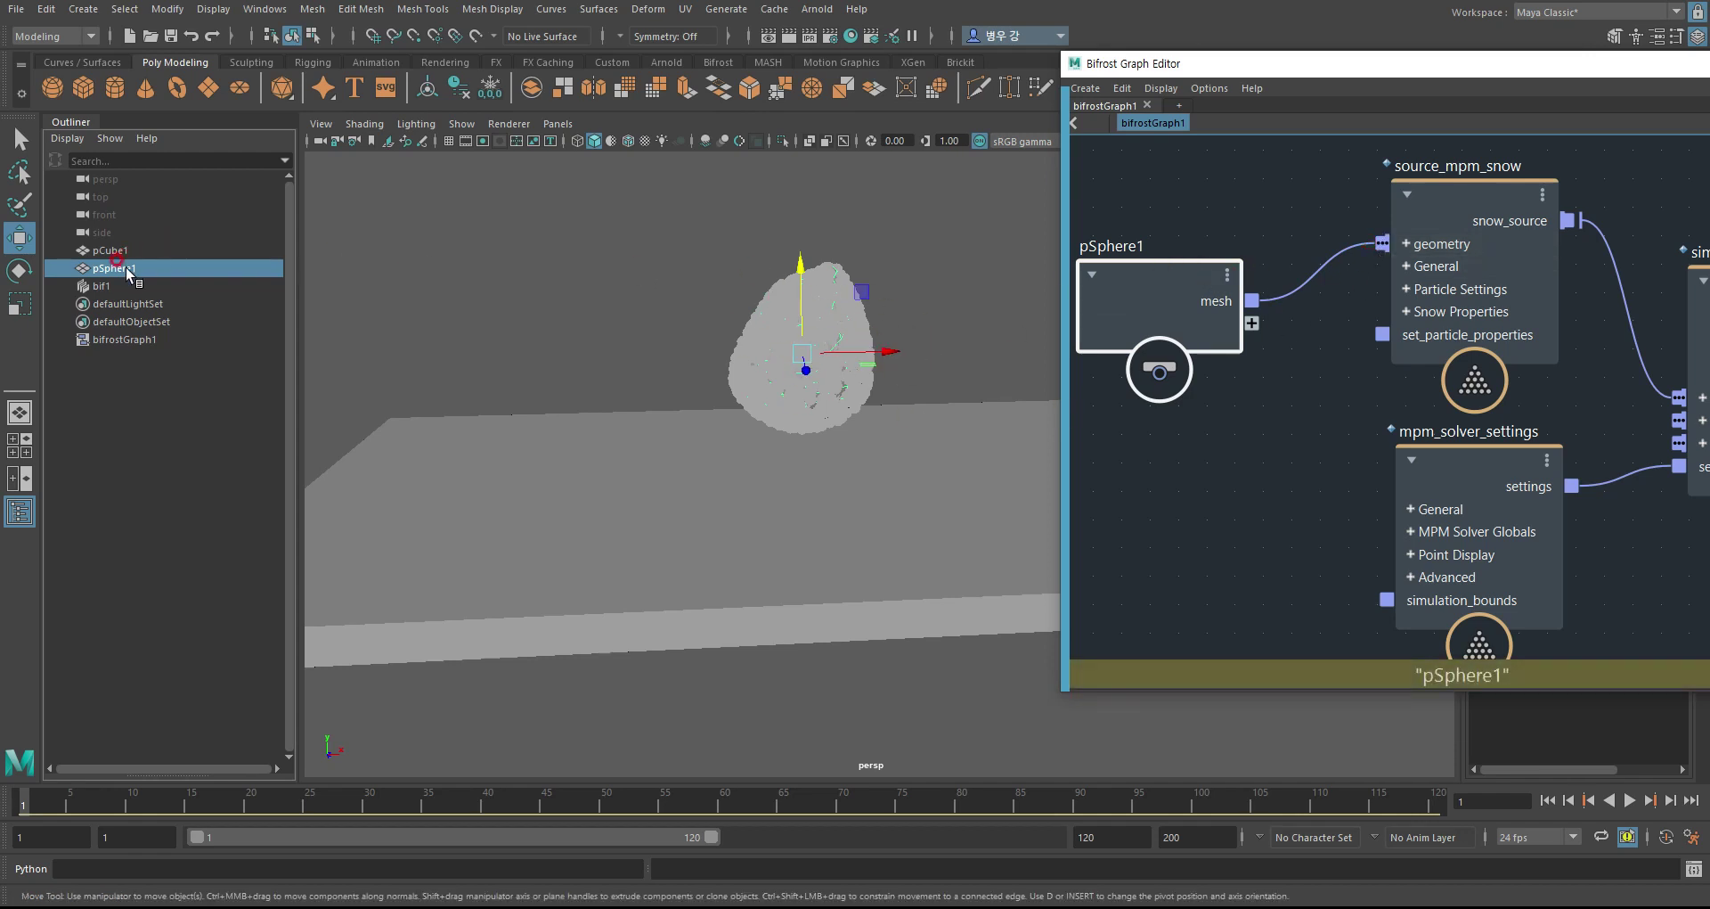
left_click_drag(128, 274, 880, 338)
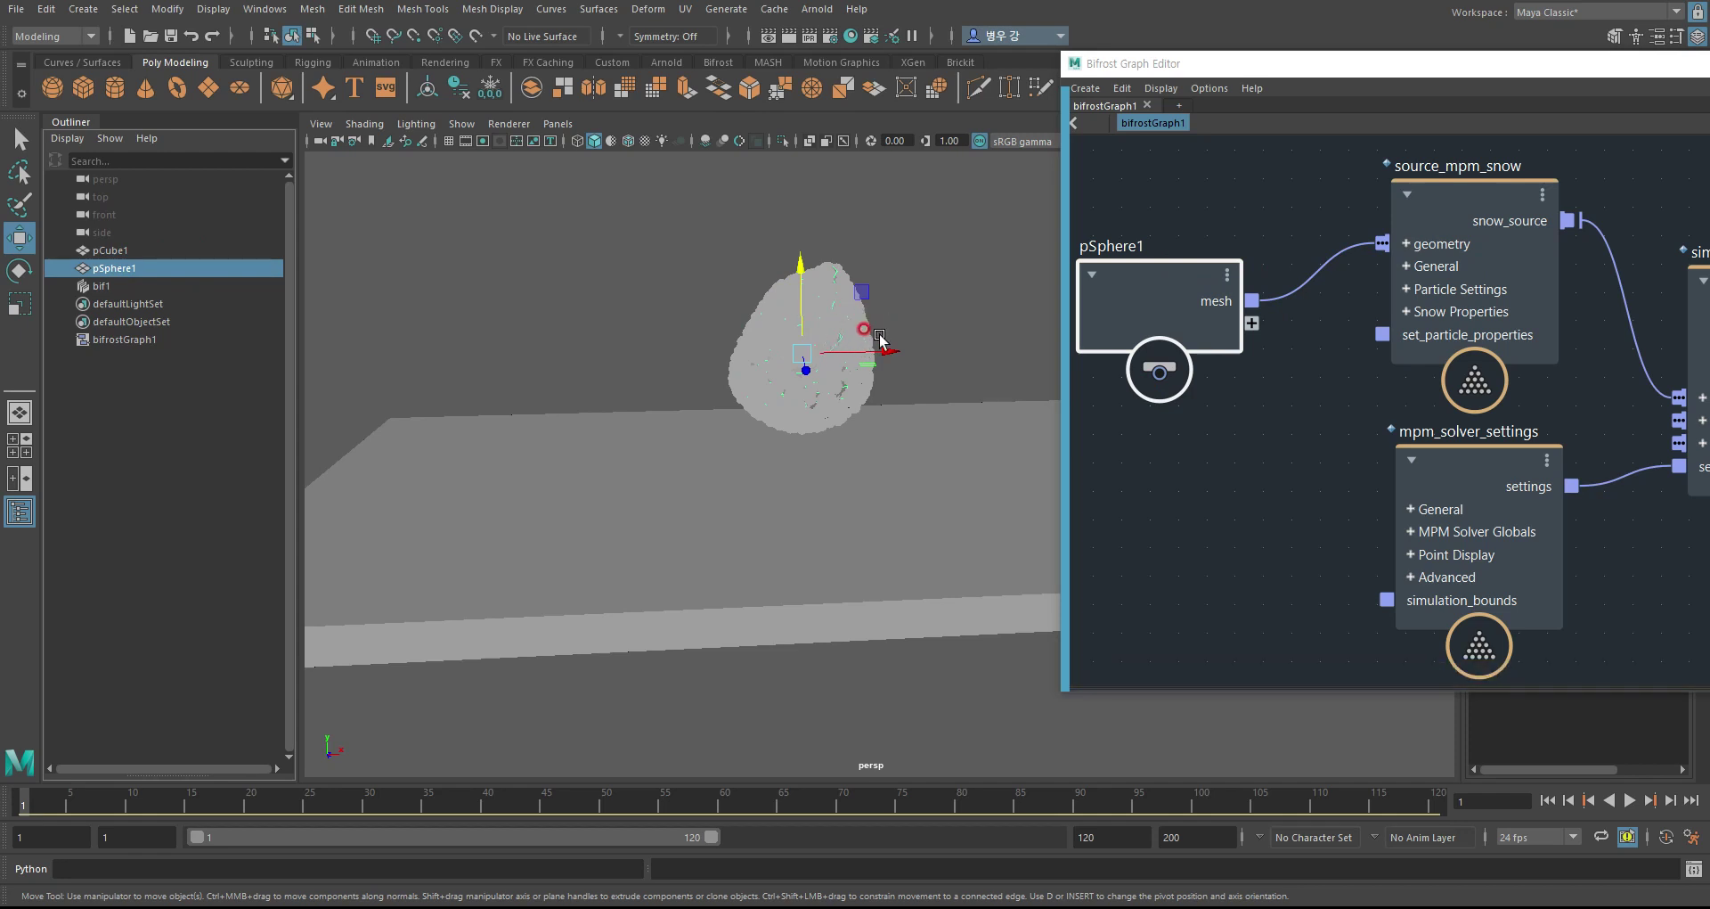
key("ctrl+h")
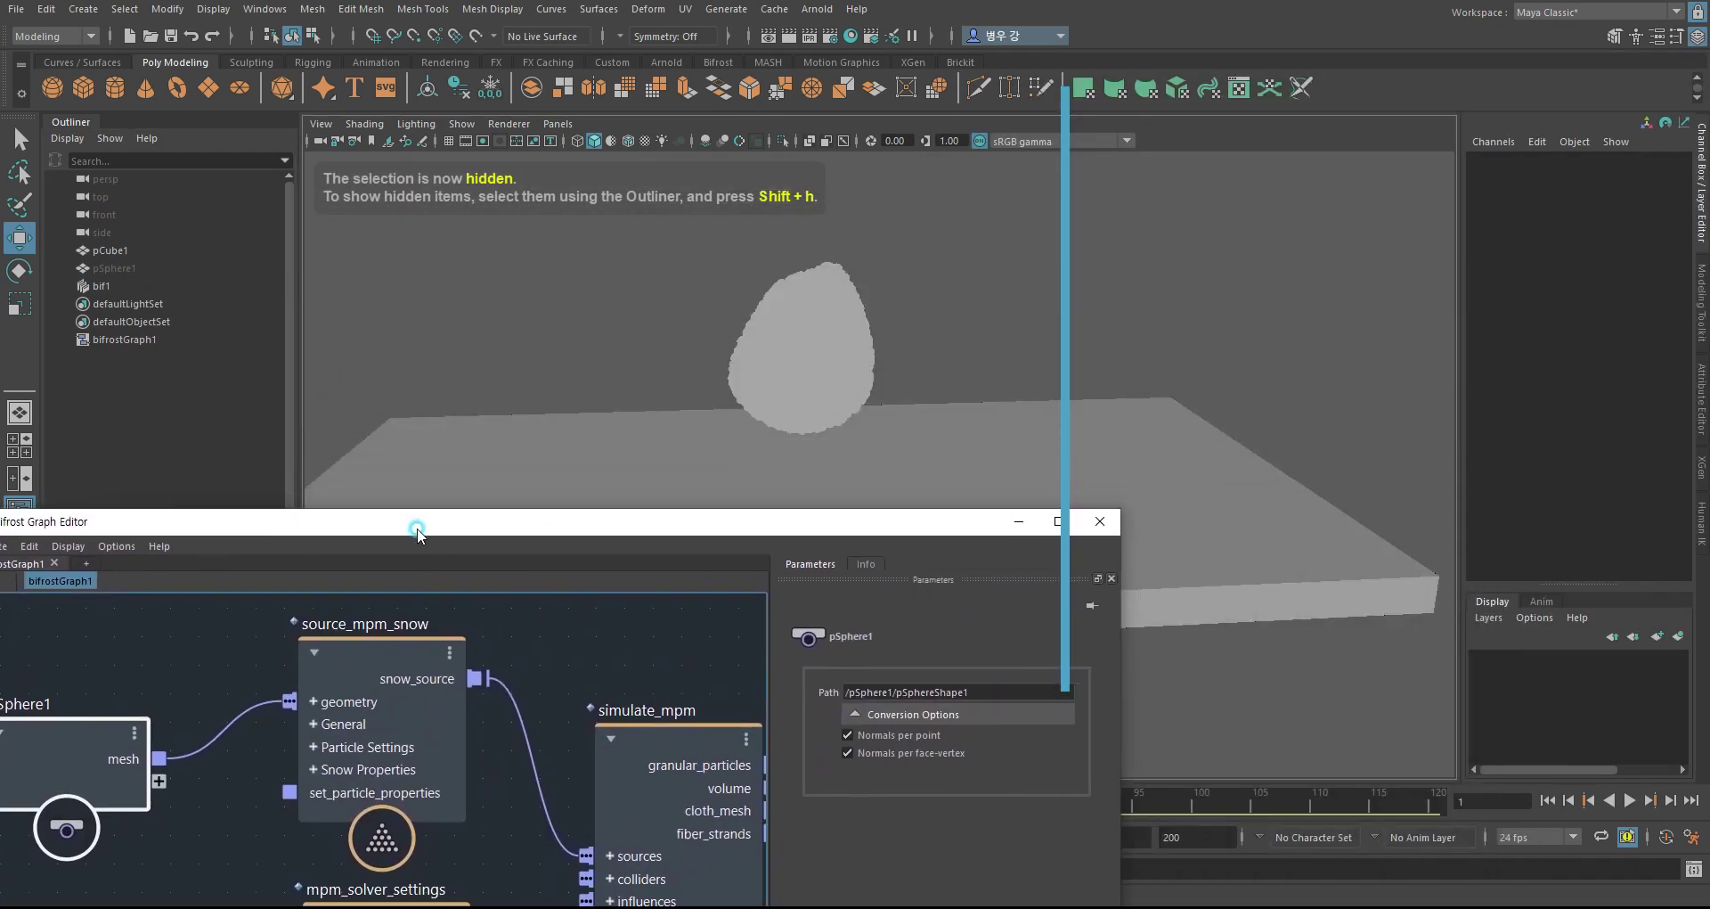
left_click_drag(1518, 78, 378, 557)
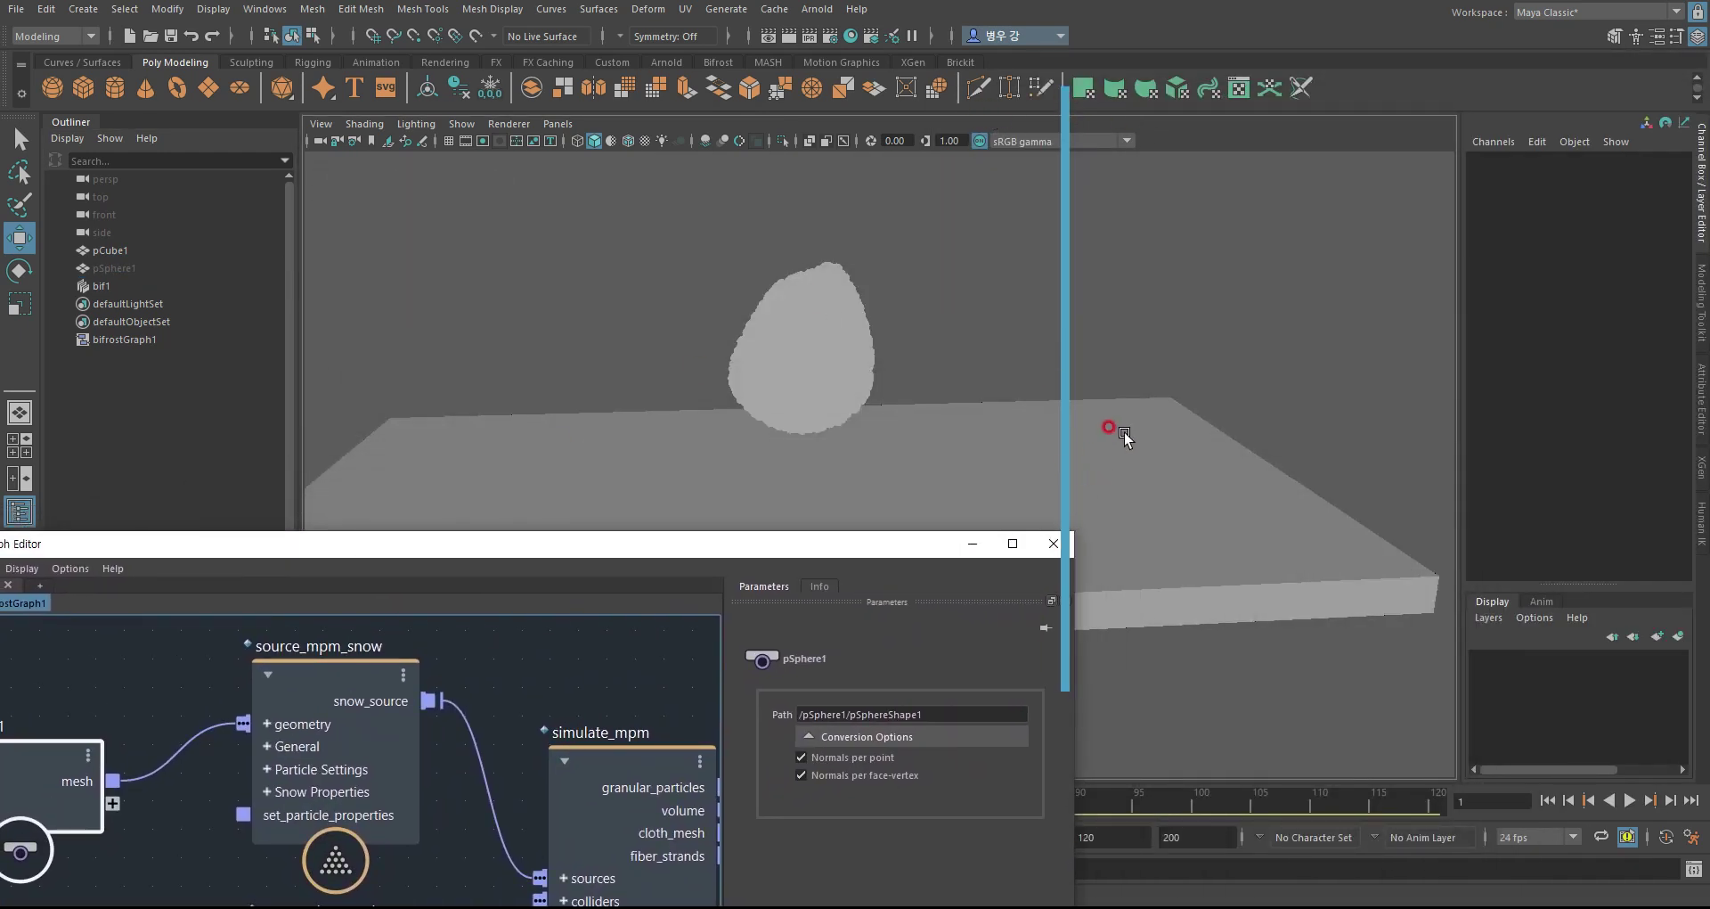
left_click_drag(1099, 457, 1109, 345, "alt")
left_click_drag(537, 547, 1030, 522)
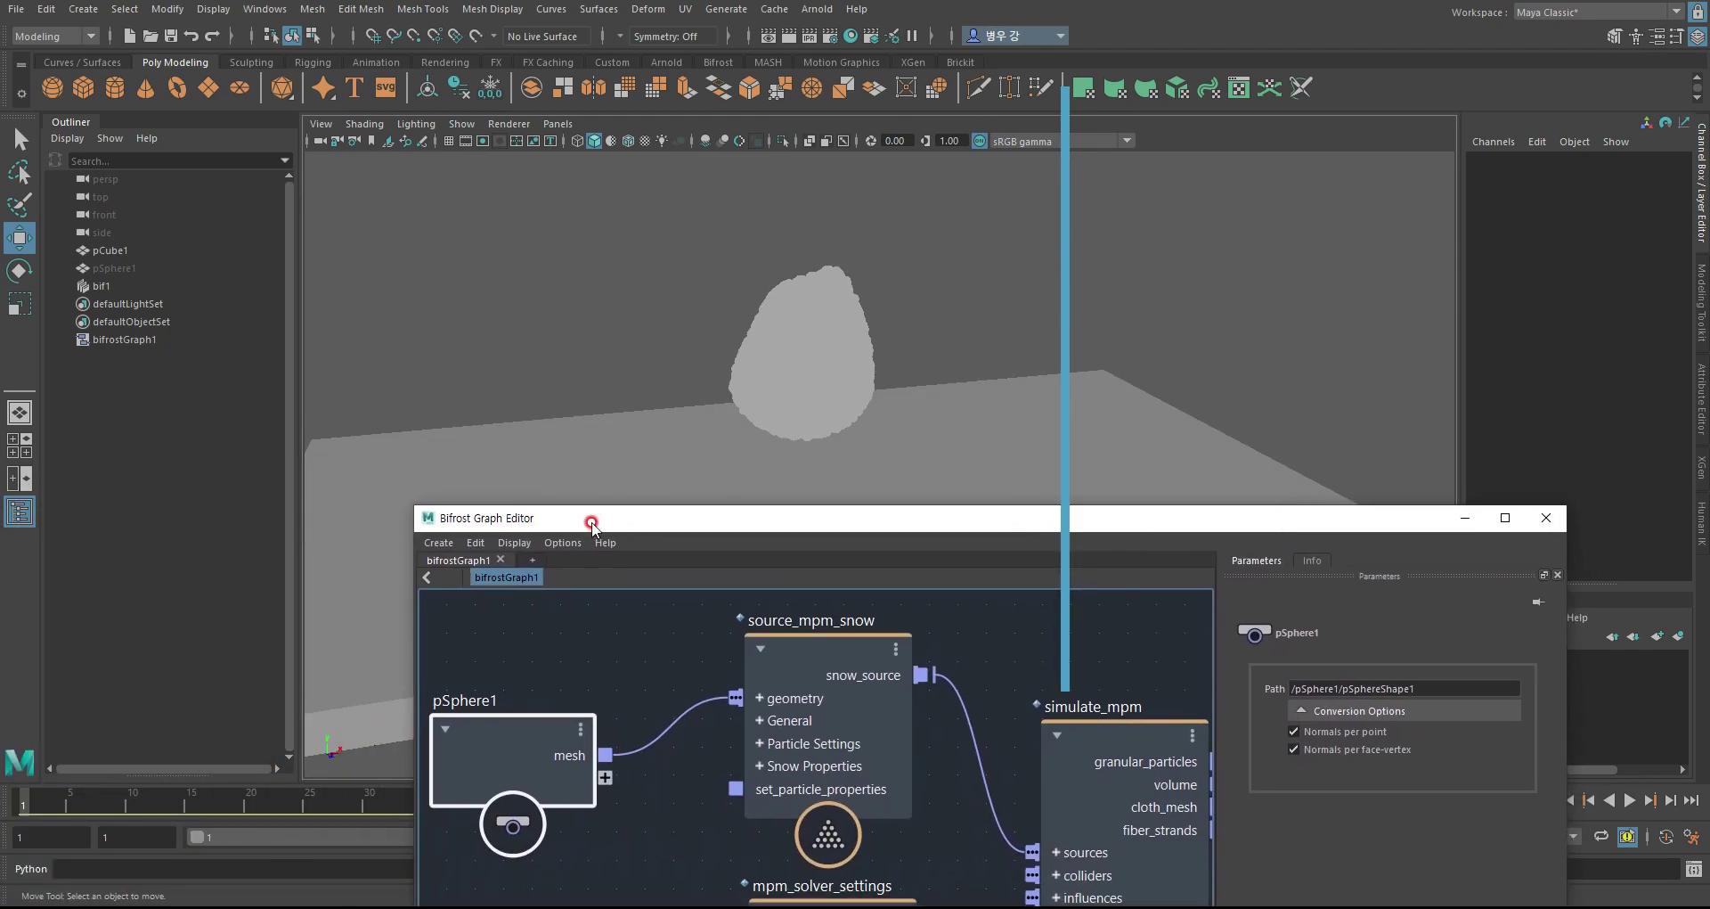
left_click_drag(594, 526, 1709, 526)
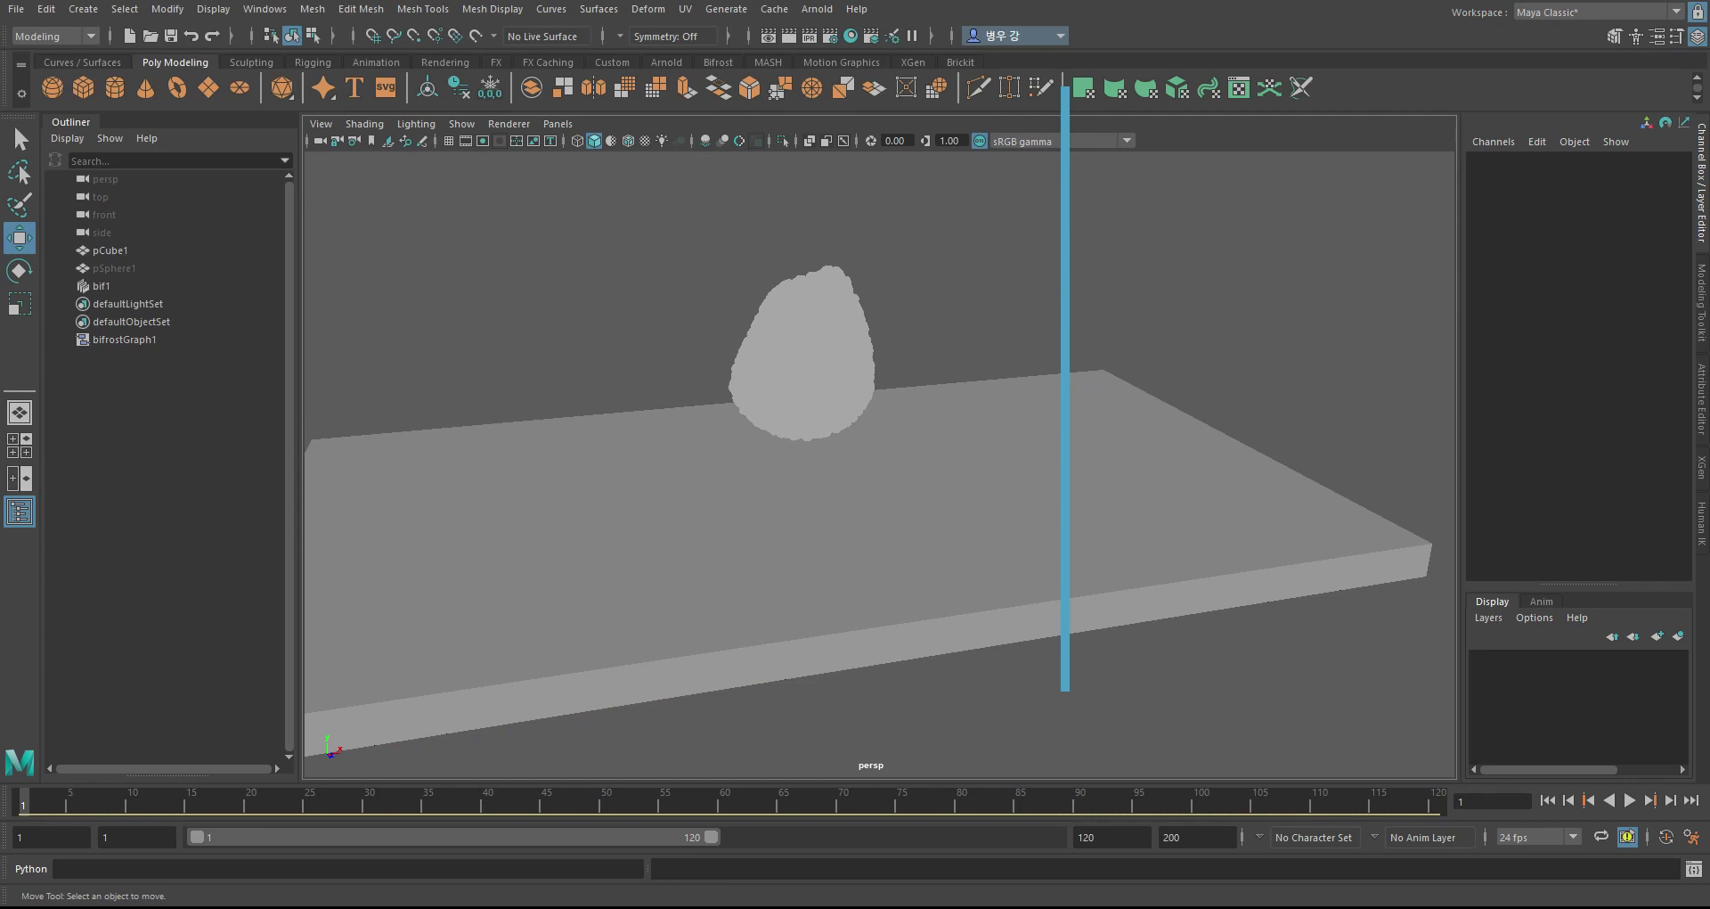
scroll(878, 590, "down", 3)
scroll(924, 565, "down", 3)
scroll(874, 546, "down", 3)
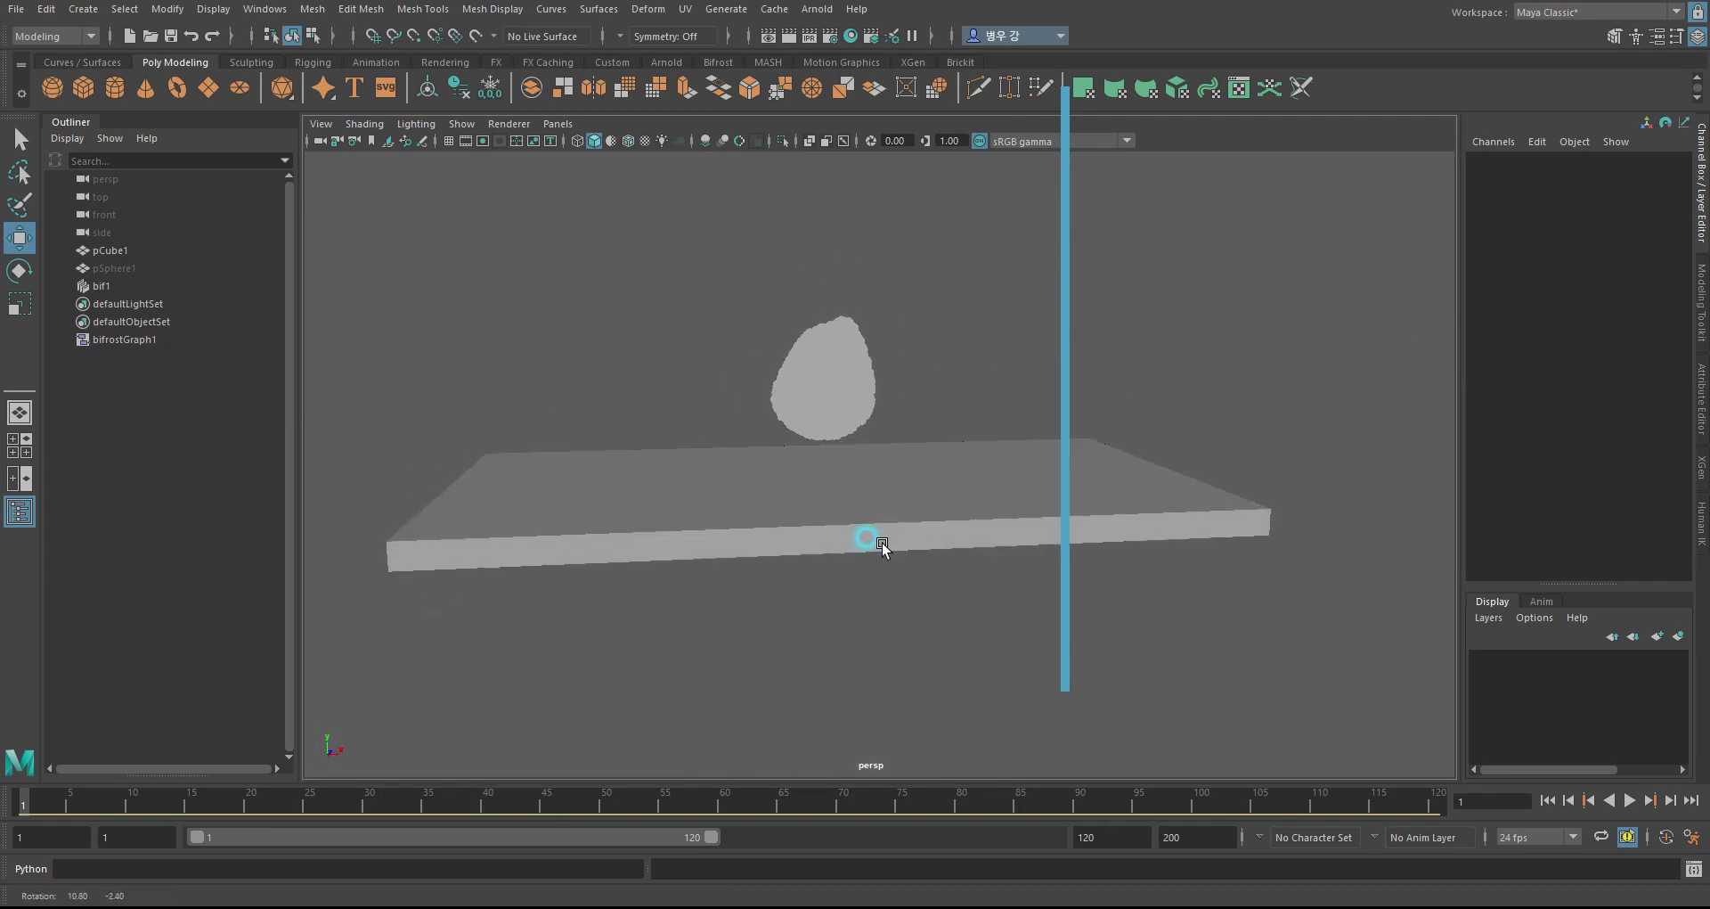
- Play the snow simulation, stop and rewind to frame 1, and reopen the Bifrost graph
left_click(1625, 801)
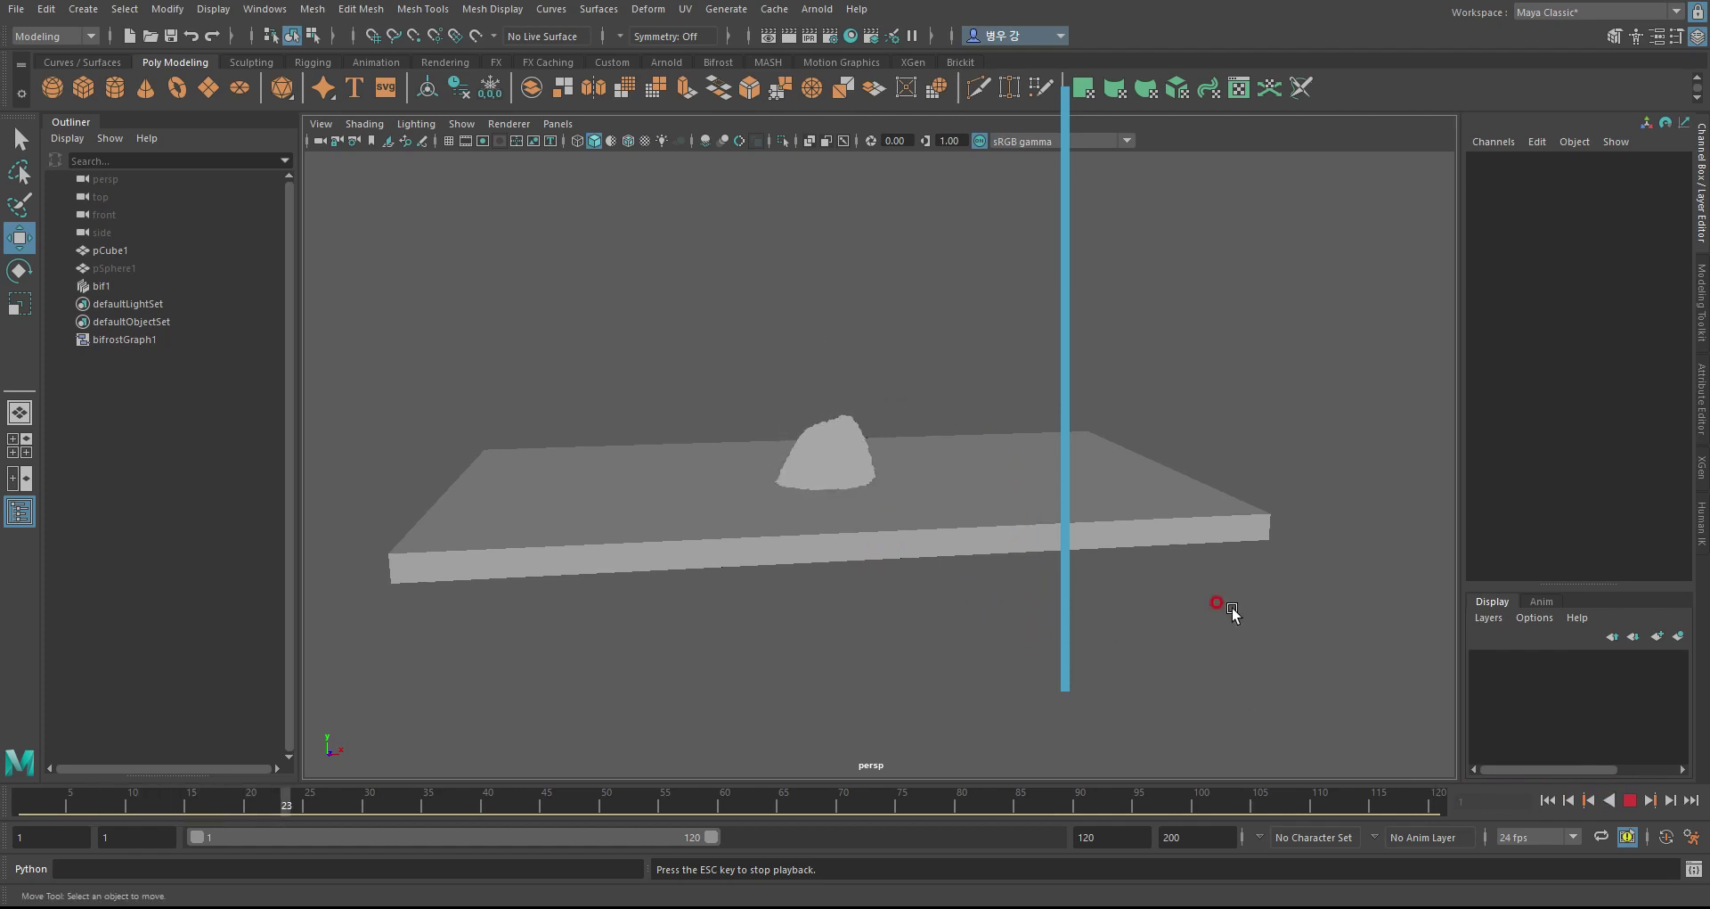
left_click(1623, 795)
left_click(1547, 800)
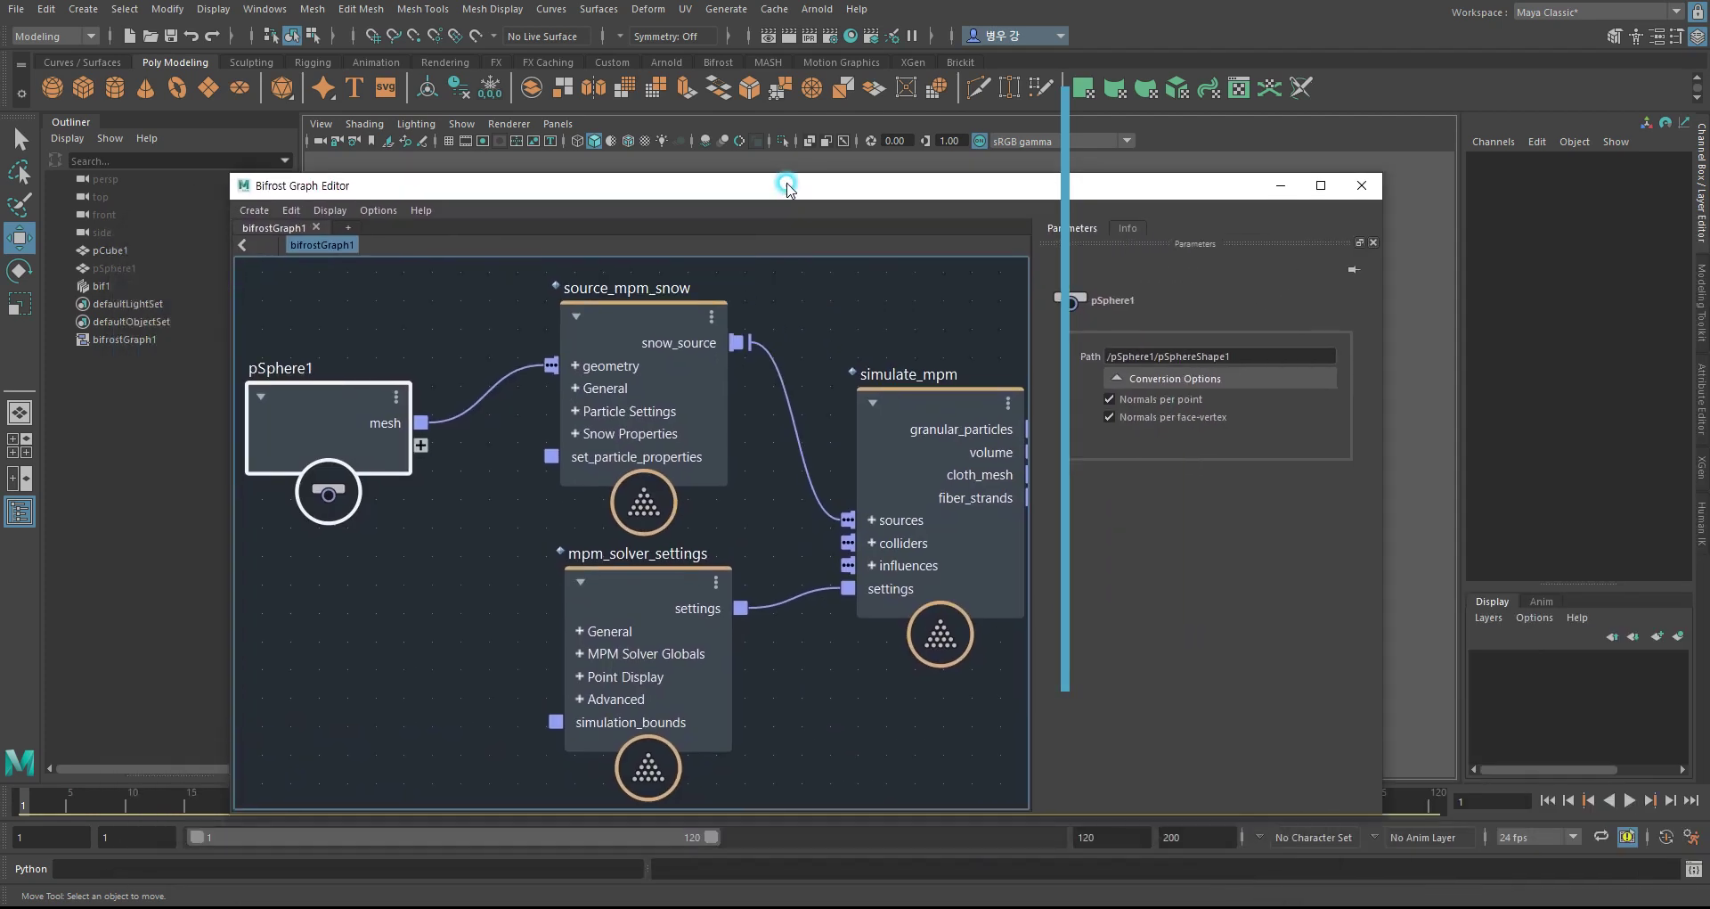
mouse_move(783, 179)
left_mouse_down()
mouse_move(1084, 218)
mouse_move(1039, 197)
left_mouse_up()
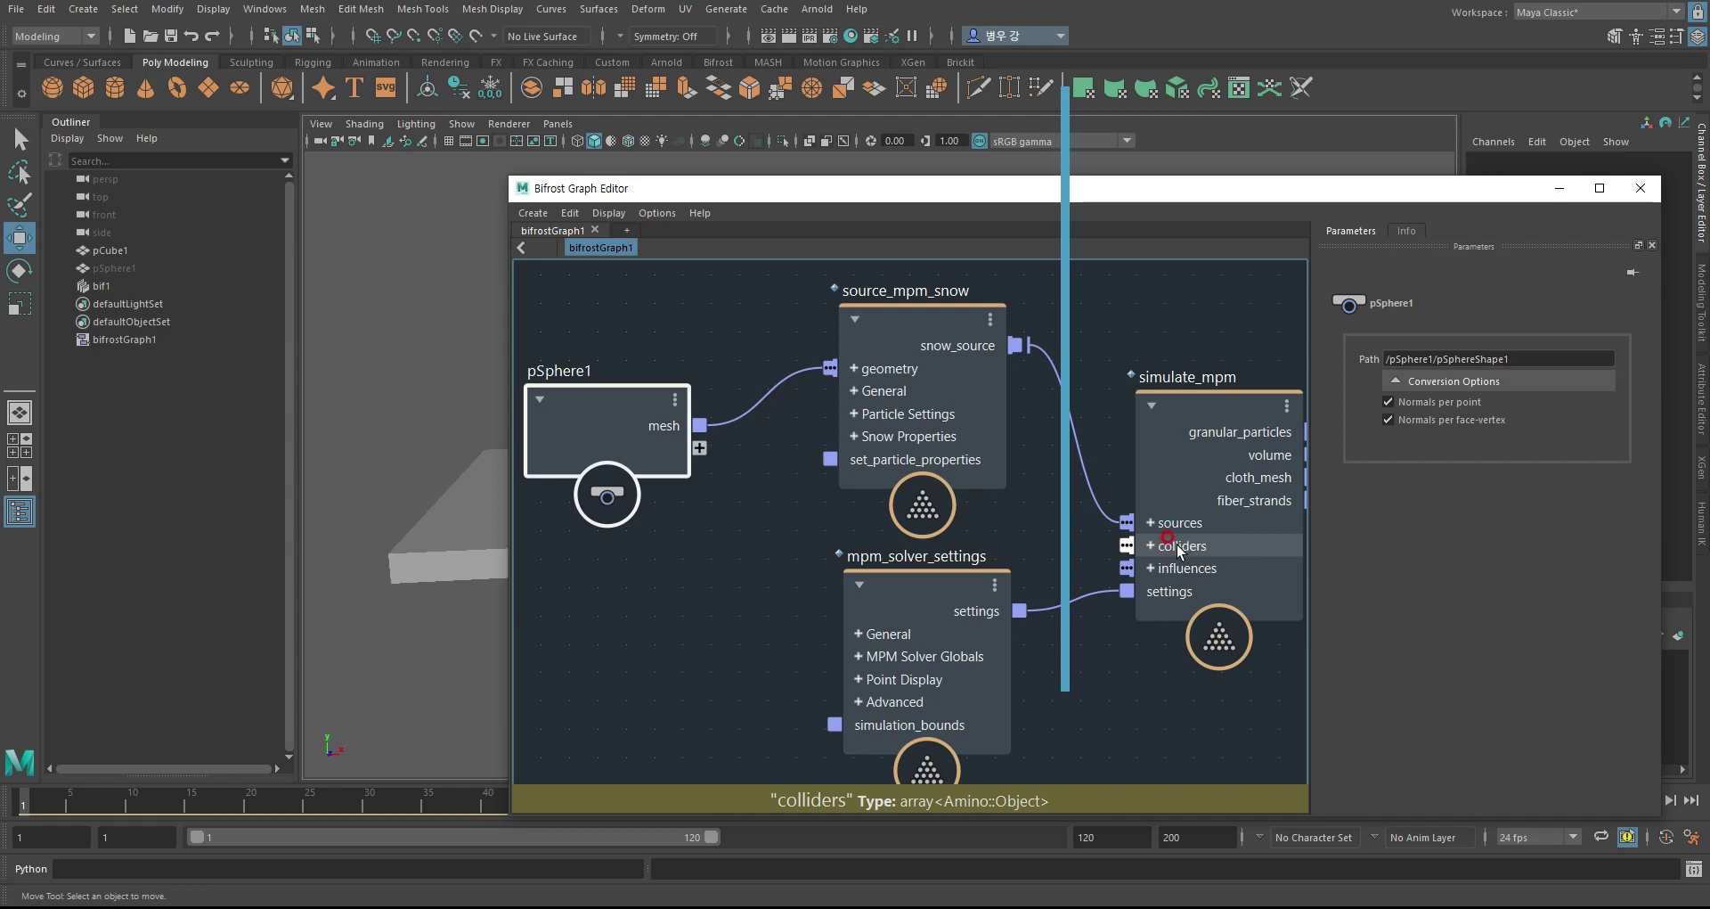
- Bring pCube1 into the graph below pSphere1 and rearrange the surrounding nodes
left_click(448, 517)
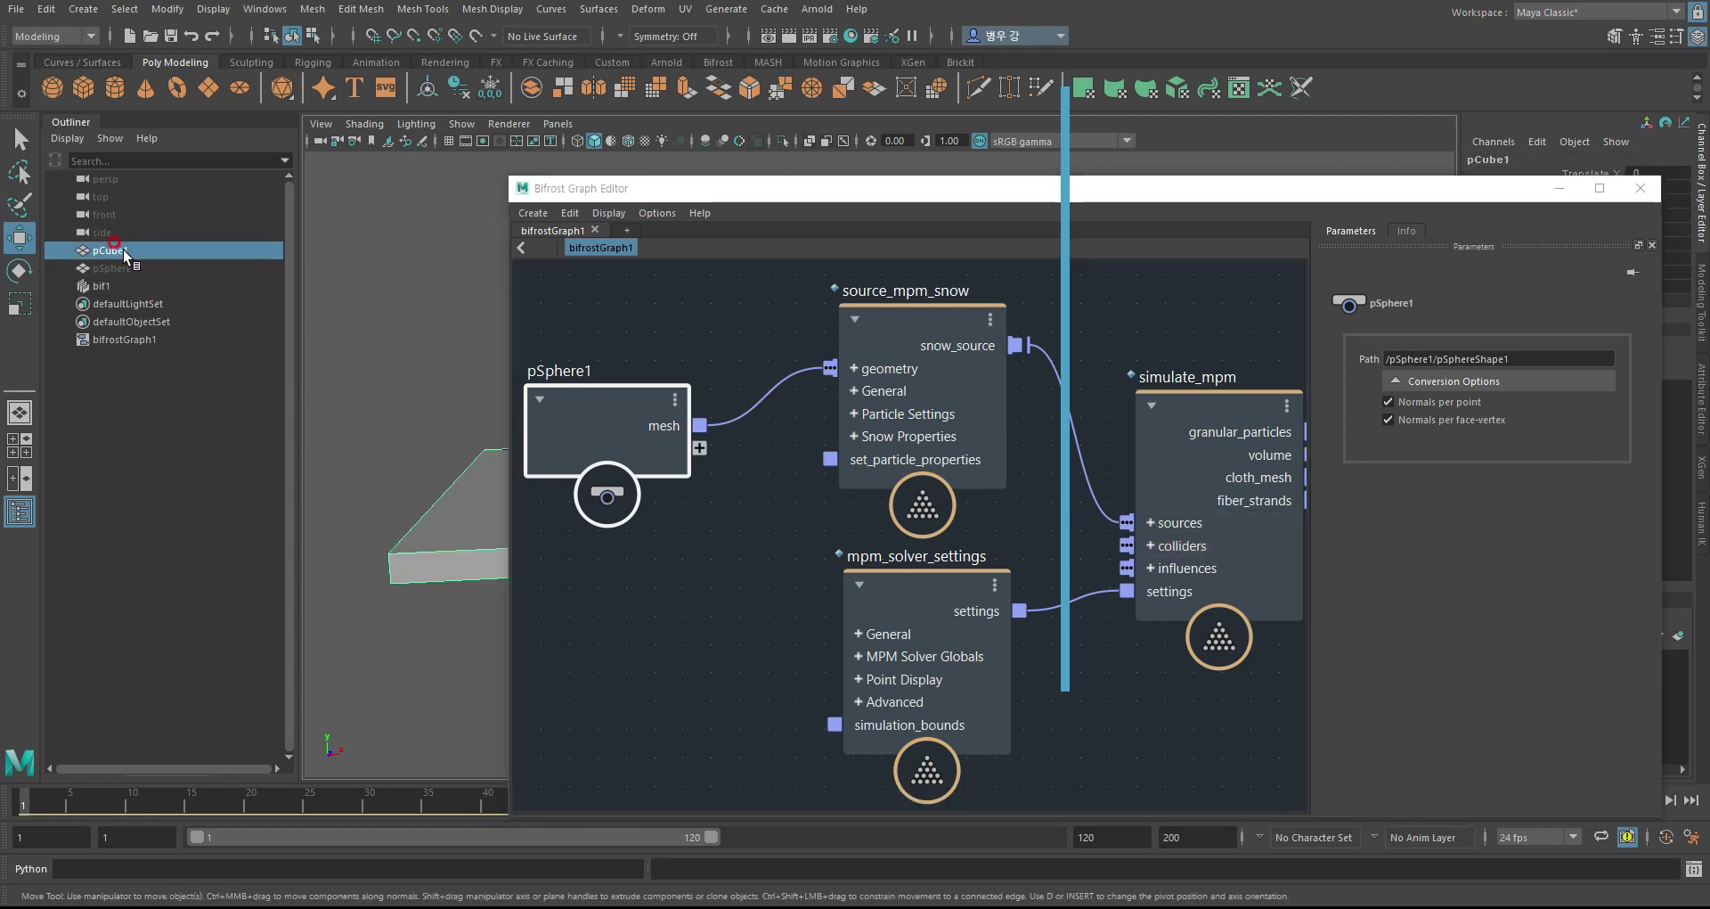
mouse_move(110, 252)
left_mouse_down()
mouse_move(638, 653)
mouse_move(739, 643)
left_mouse_up()
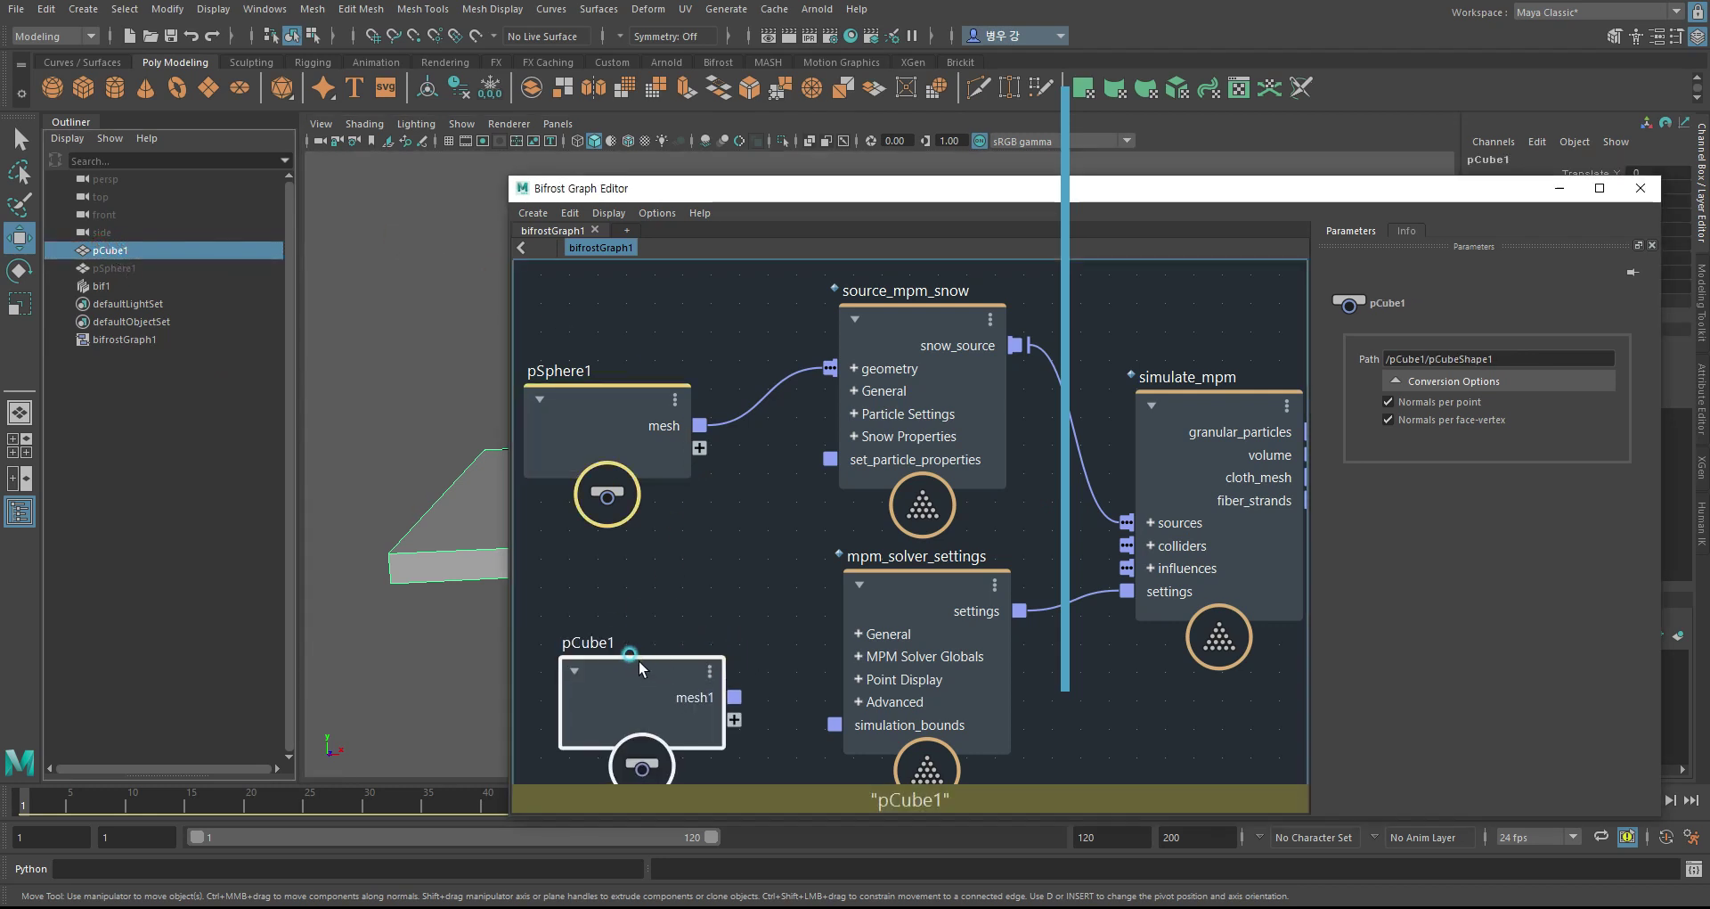
left_click_drag(638, 661, 633, 582)
left_click_drag(943, 574, 925, 652)
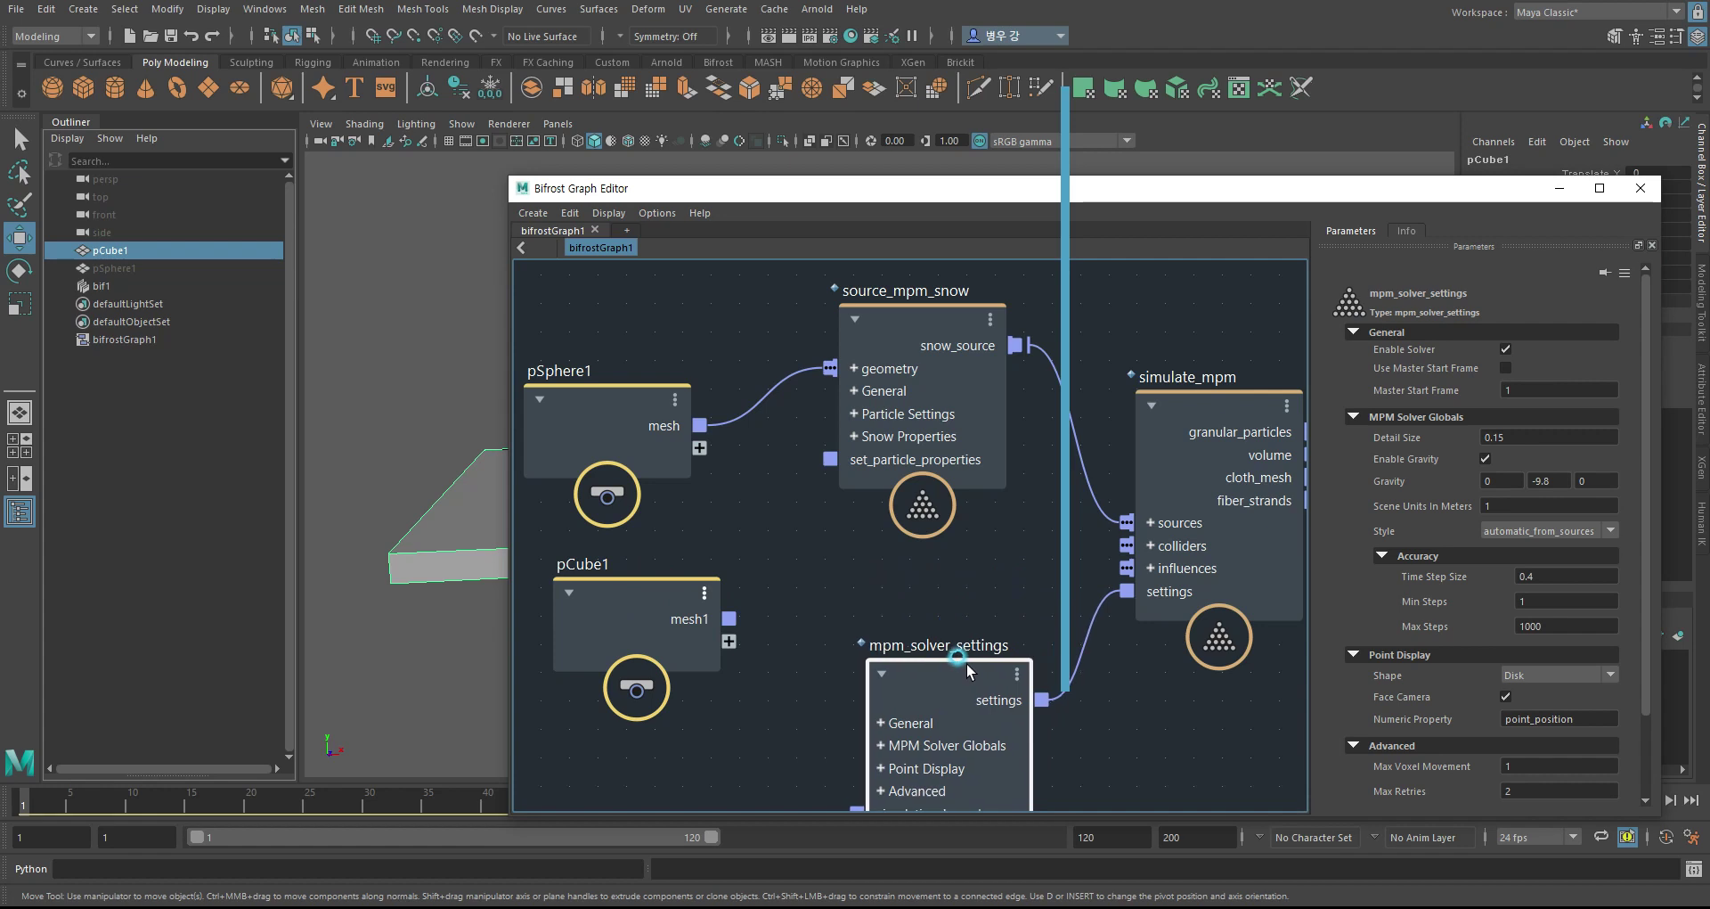
mouse_move(726, 617)
left_mouse_down()
mouse_move(736, 629)
mouse_move(1130, 546)
left_mouse_up()
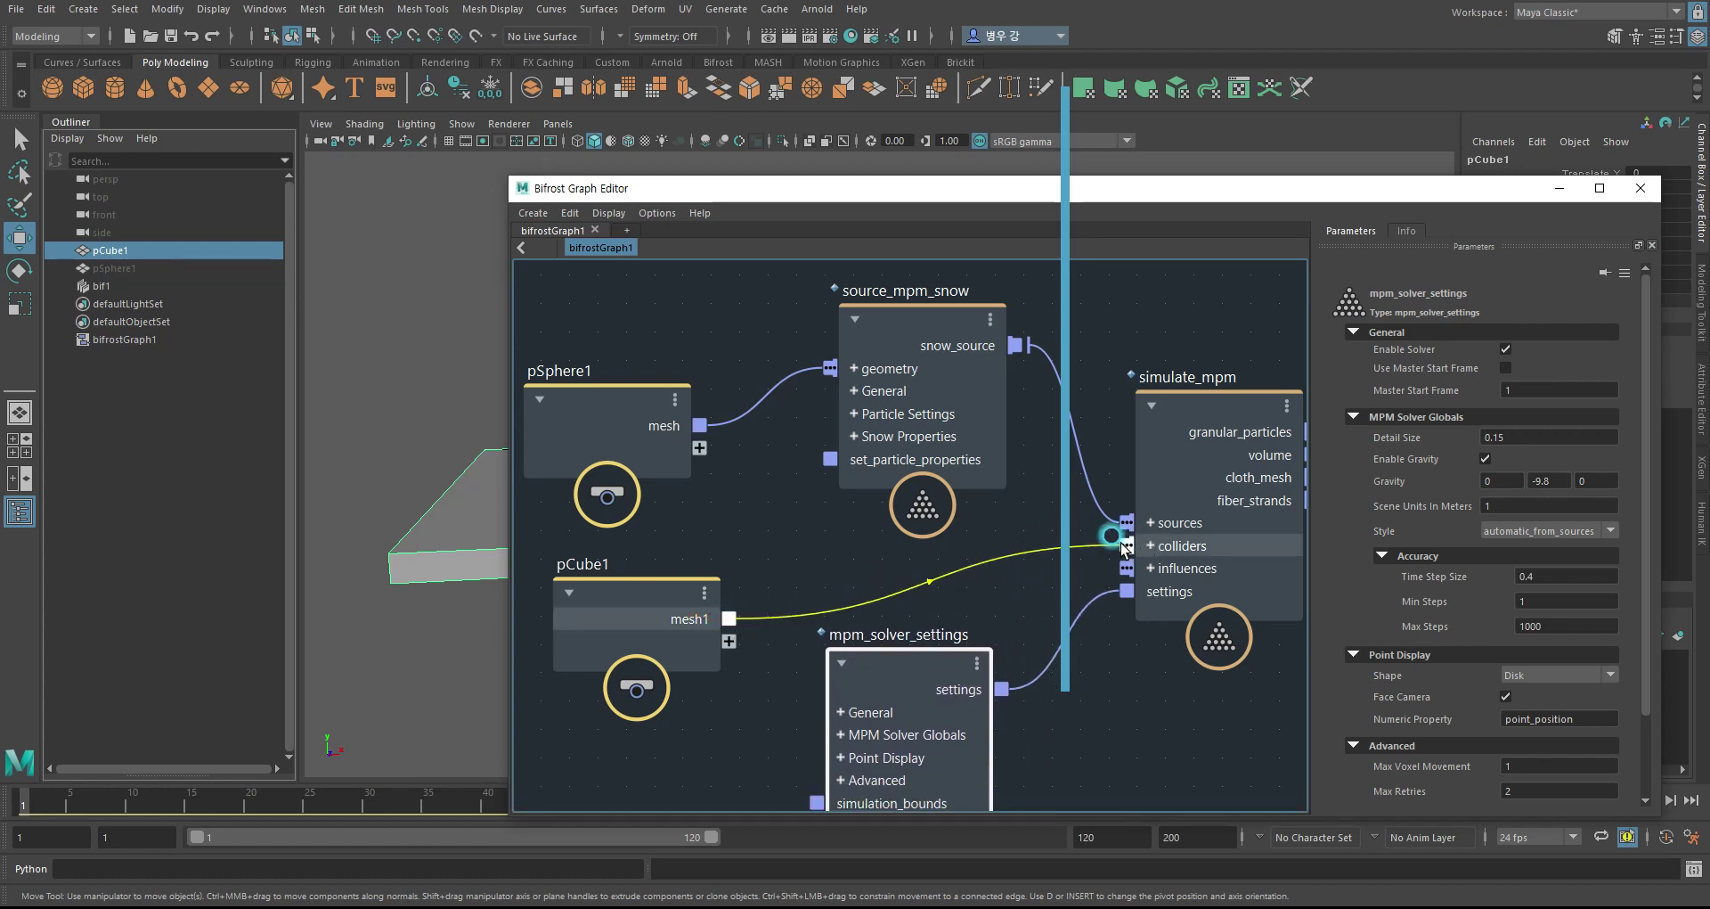
mouse_move(1124, 547)
left_mouse_down()
mouse_move(788, 579)
mouse_move(766, 611)
left_mouse_up()
left_click_drag(636, 584, 591, 579)
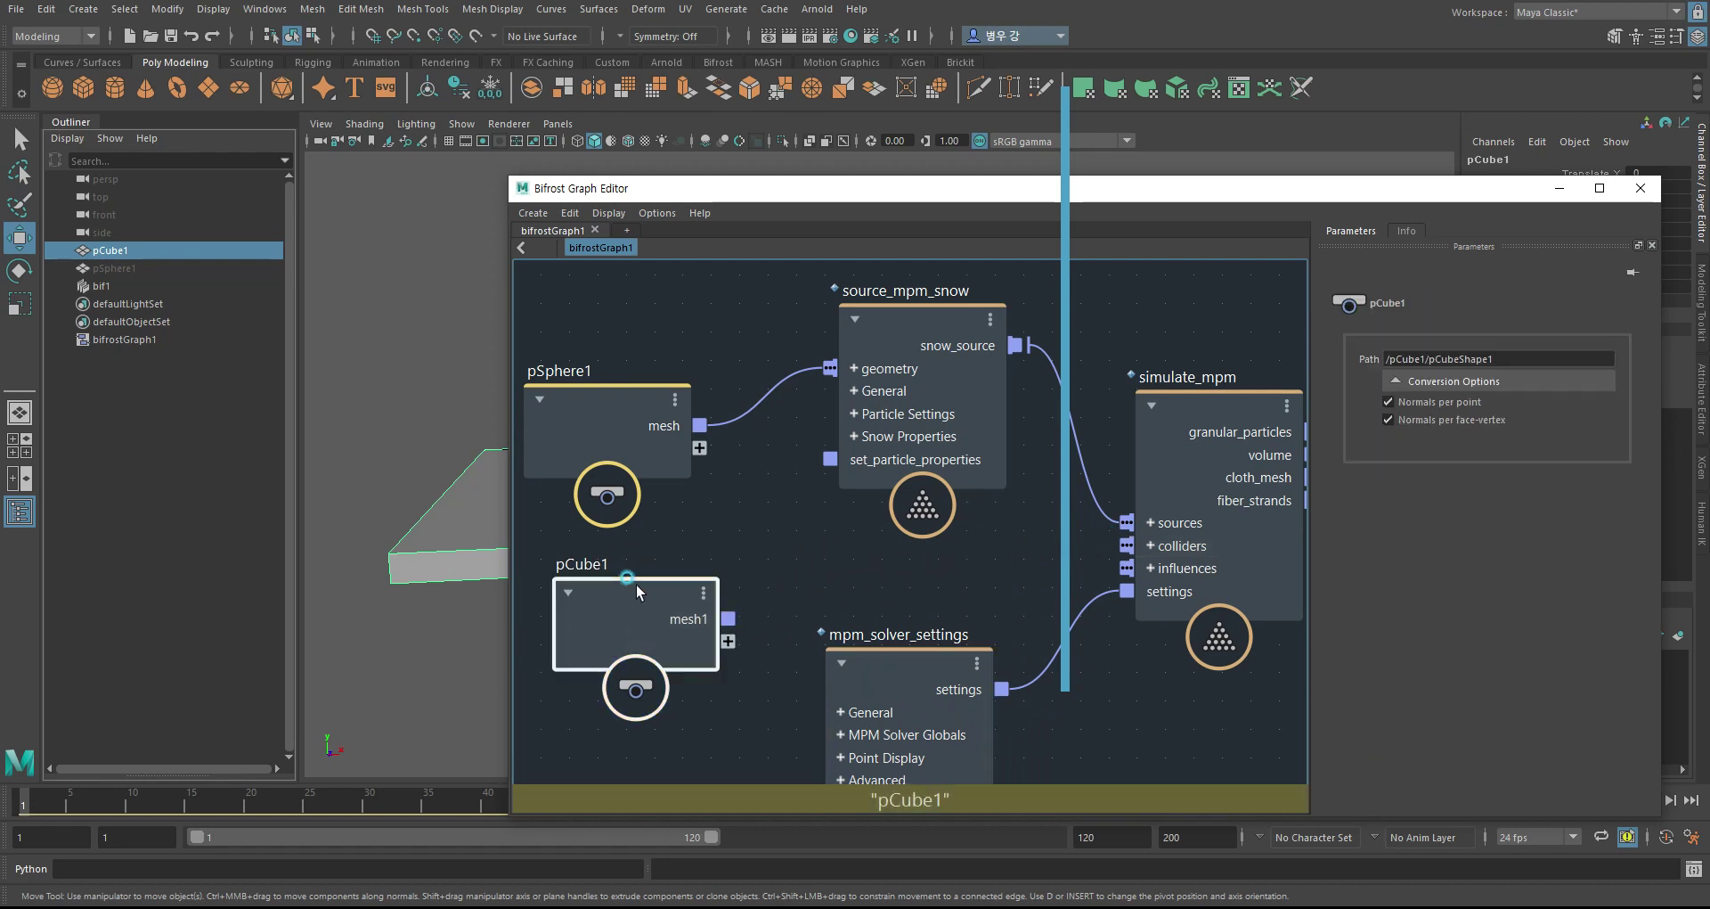
left_click_drag(969, 639, 1023, 669)
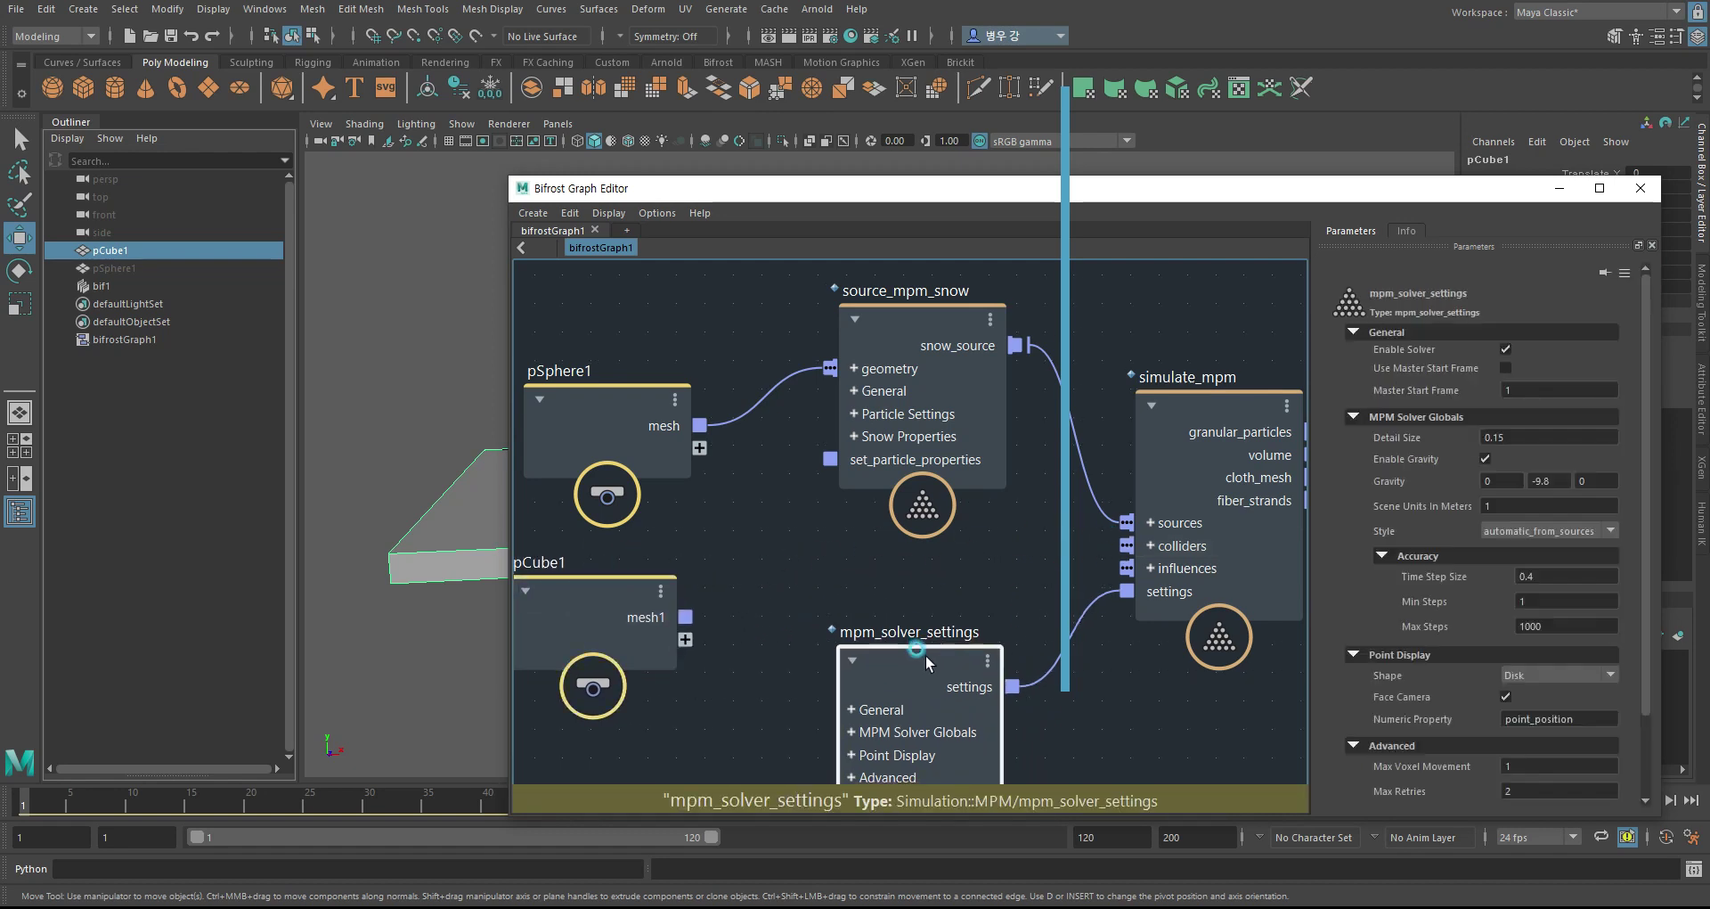
right_click(829, 600)
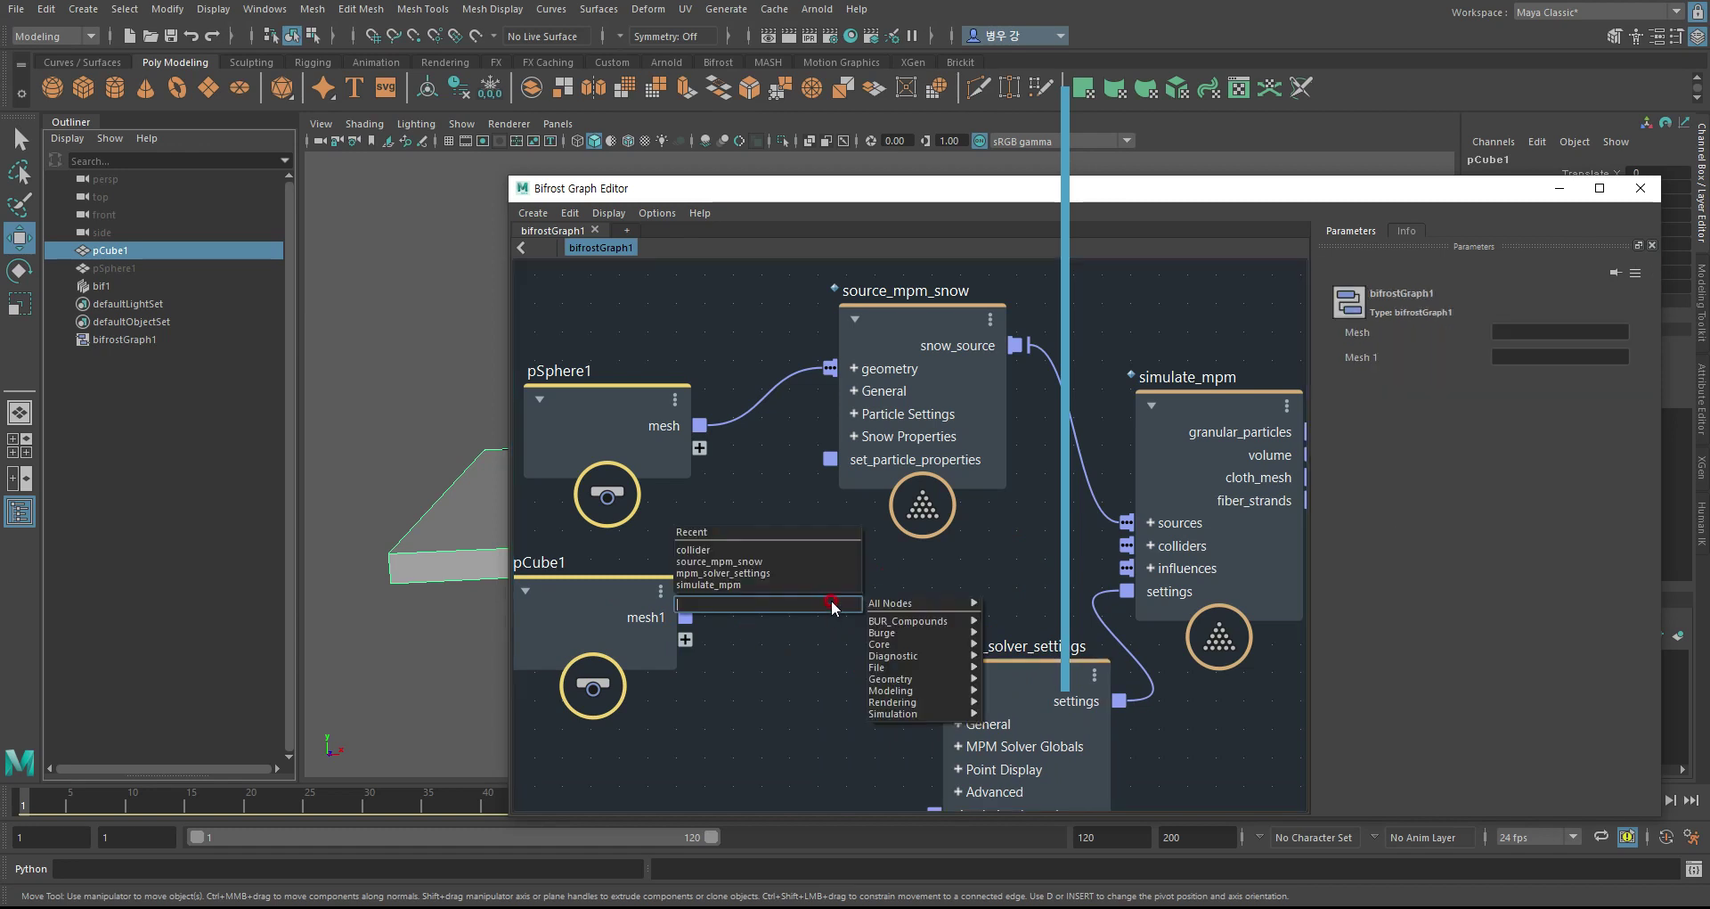
- Add a collider node and wire pCube1's mesh1 into its geometry input
type("coll")
left_click(819, 620)
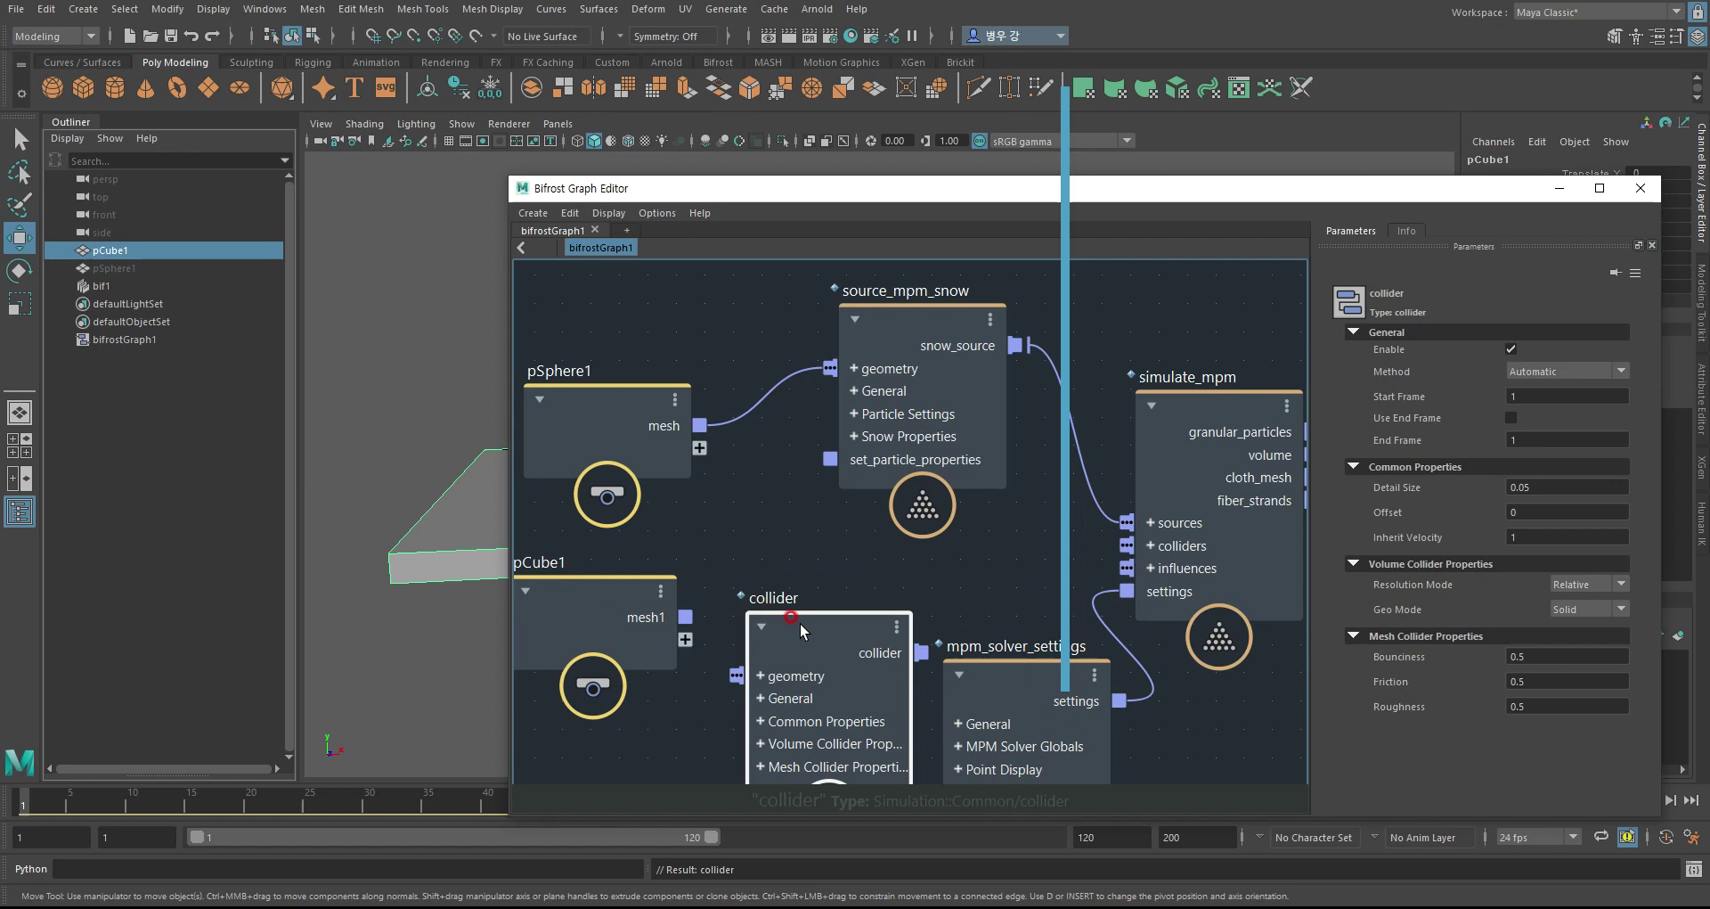
left_click_drag(820, 628, 820, 574)
left_click_drag(685, 616, 736, 628)
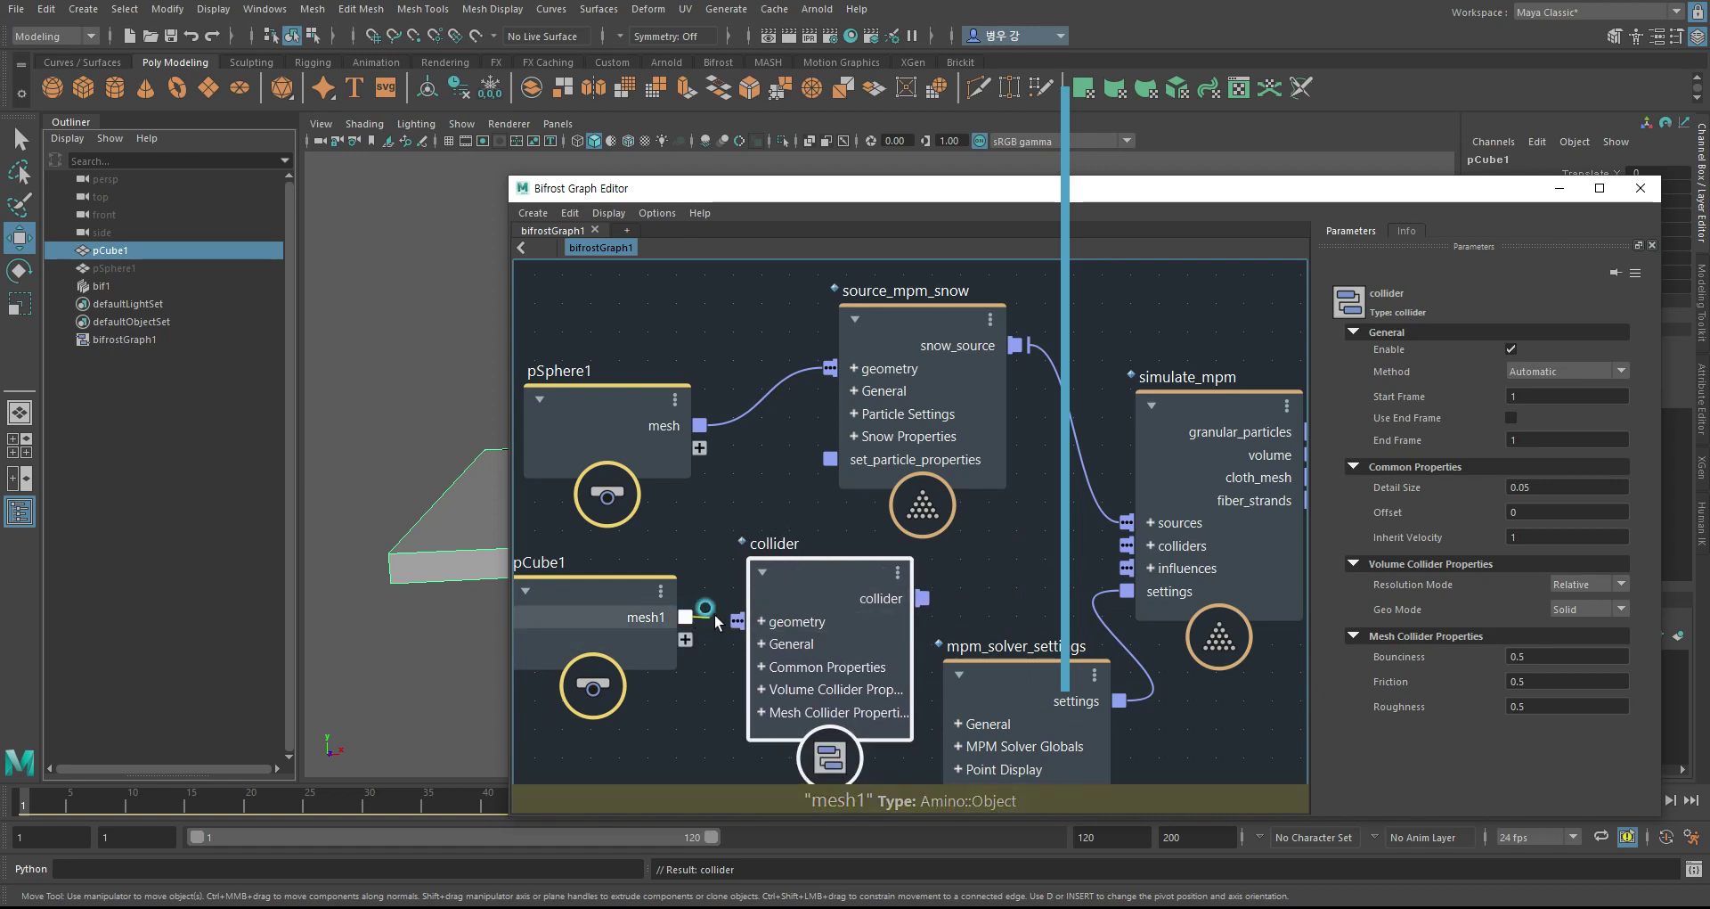
left_click_drag(830, 558, 788, 541)
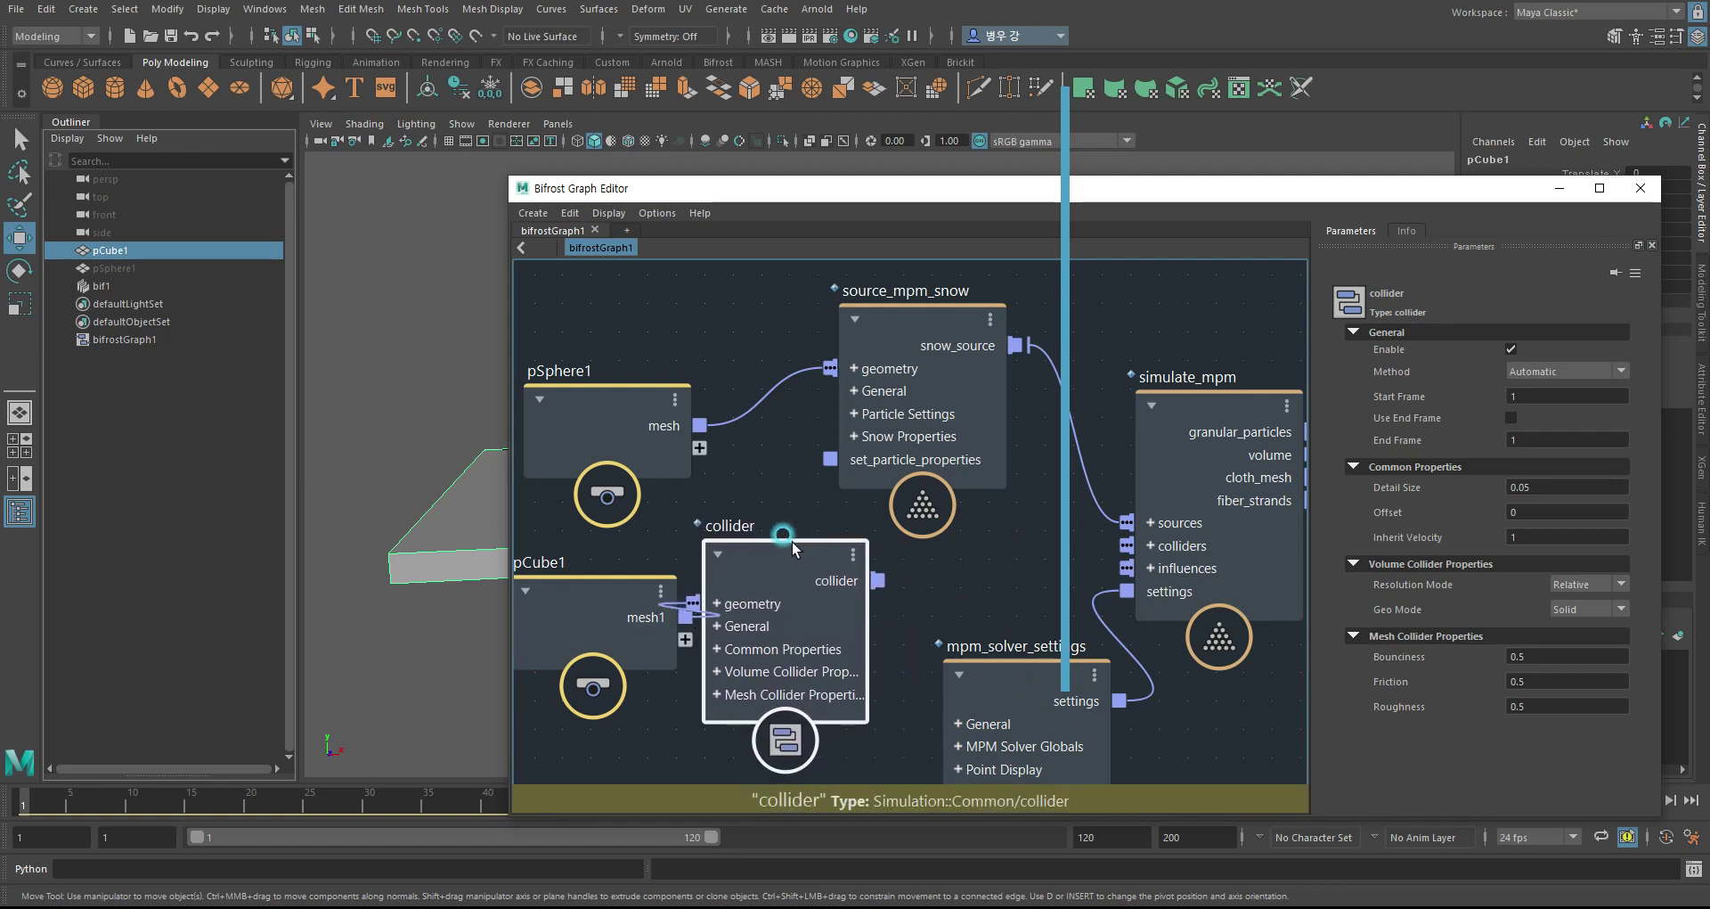
- Connect the collider output to simulate_mpm's colliders and minimize the graph editor
left_click_drag(881, 582, 1127, 546)
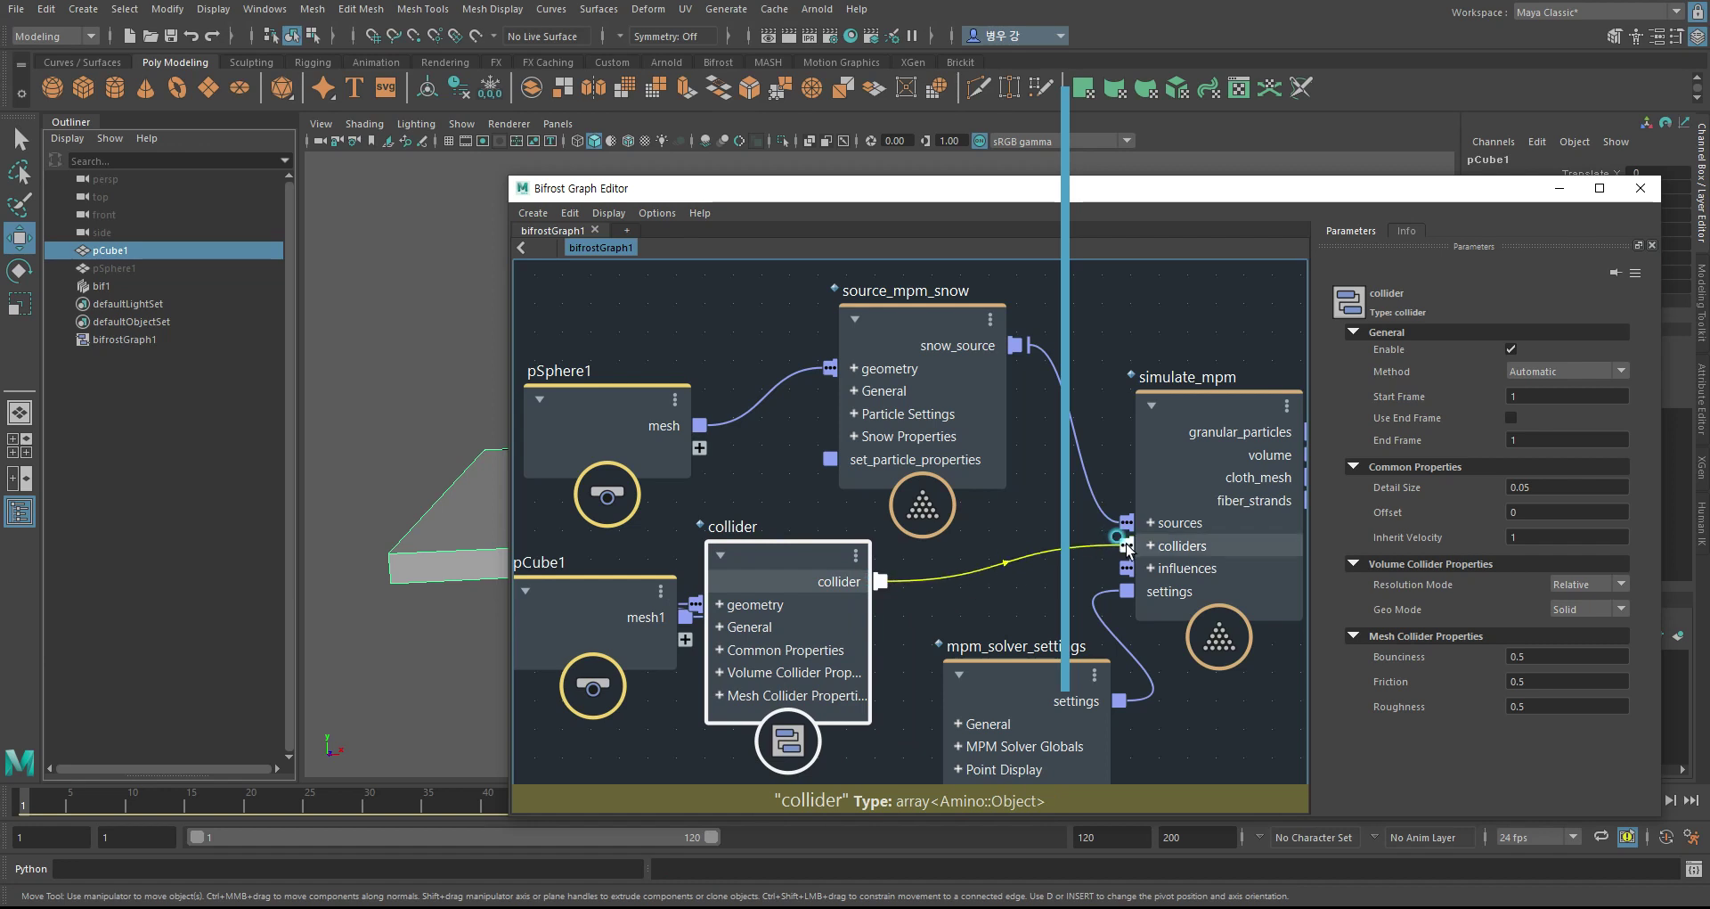
left_click(780, 570)
left_click_drag(962, 188, 796, 132)
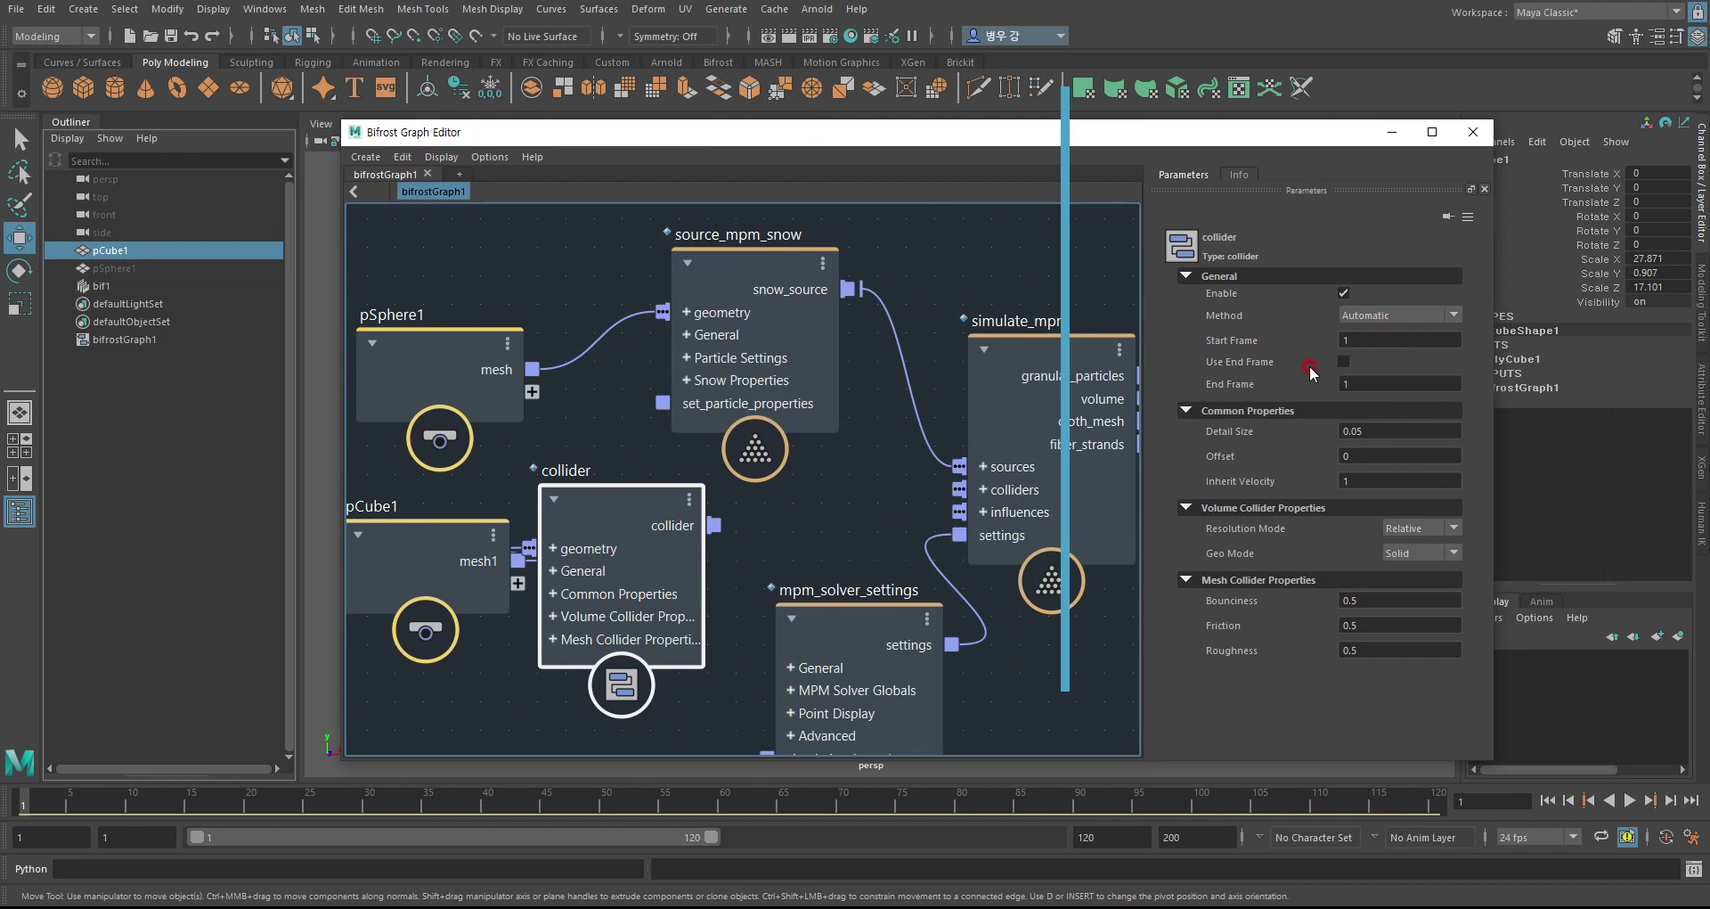
left_click(623, 512)
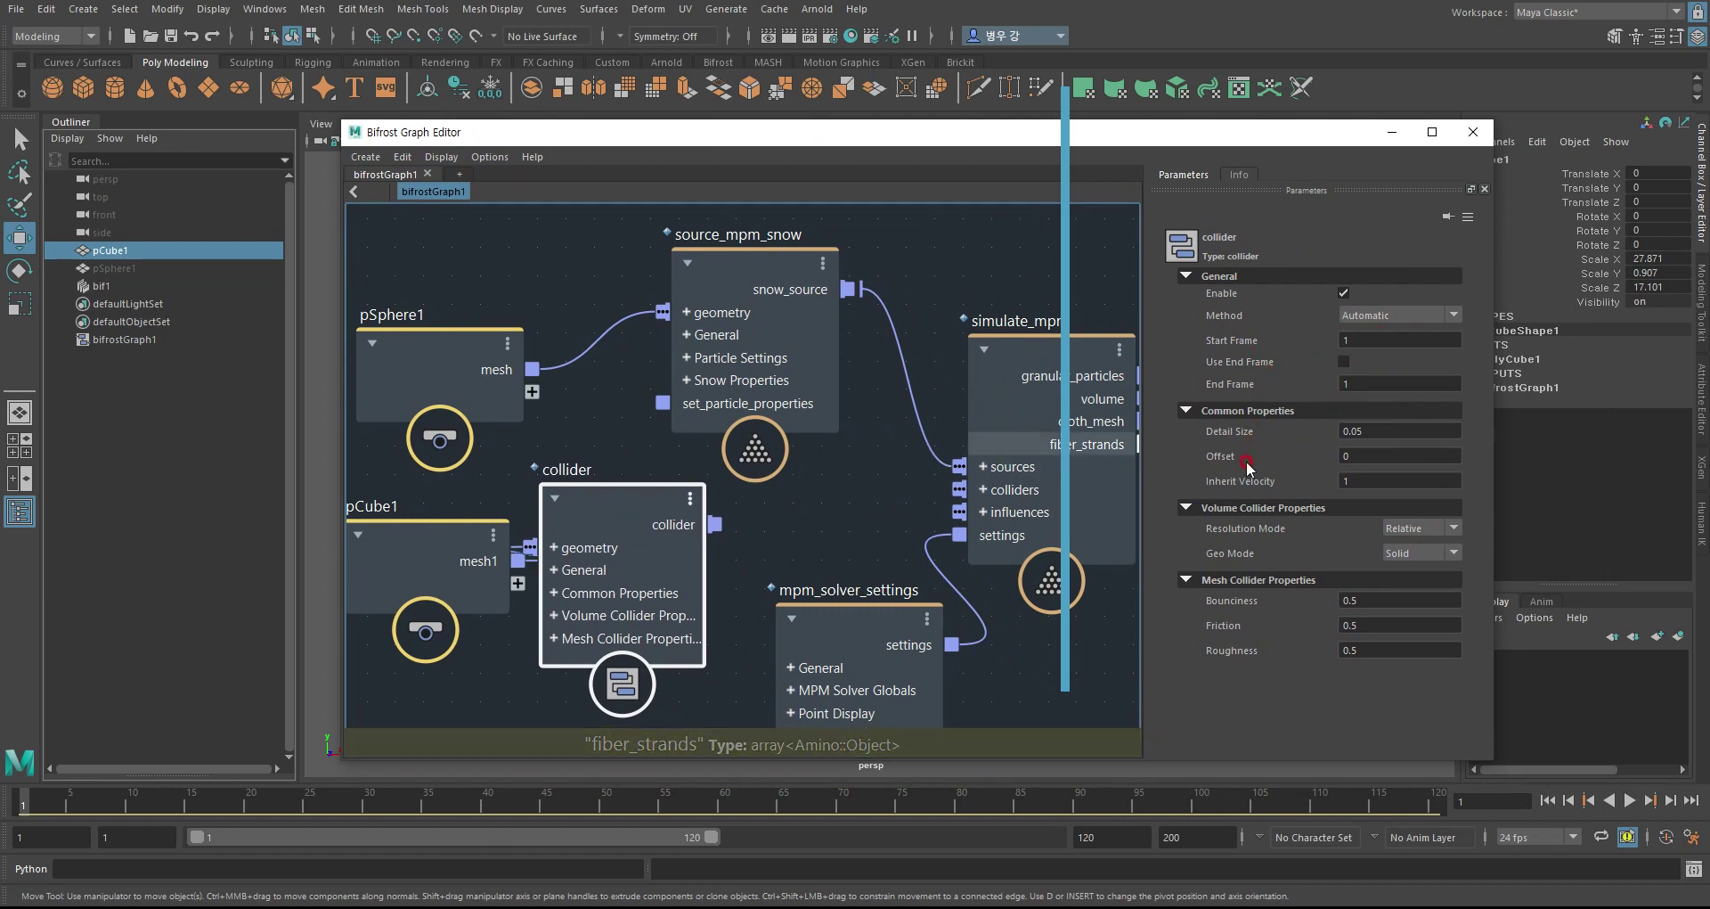
left_click(763, 268)
left_click(626, 506)
left_click(1283, 324)
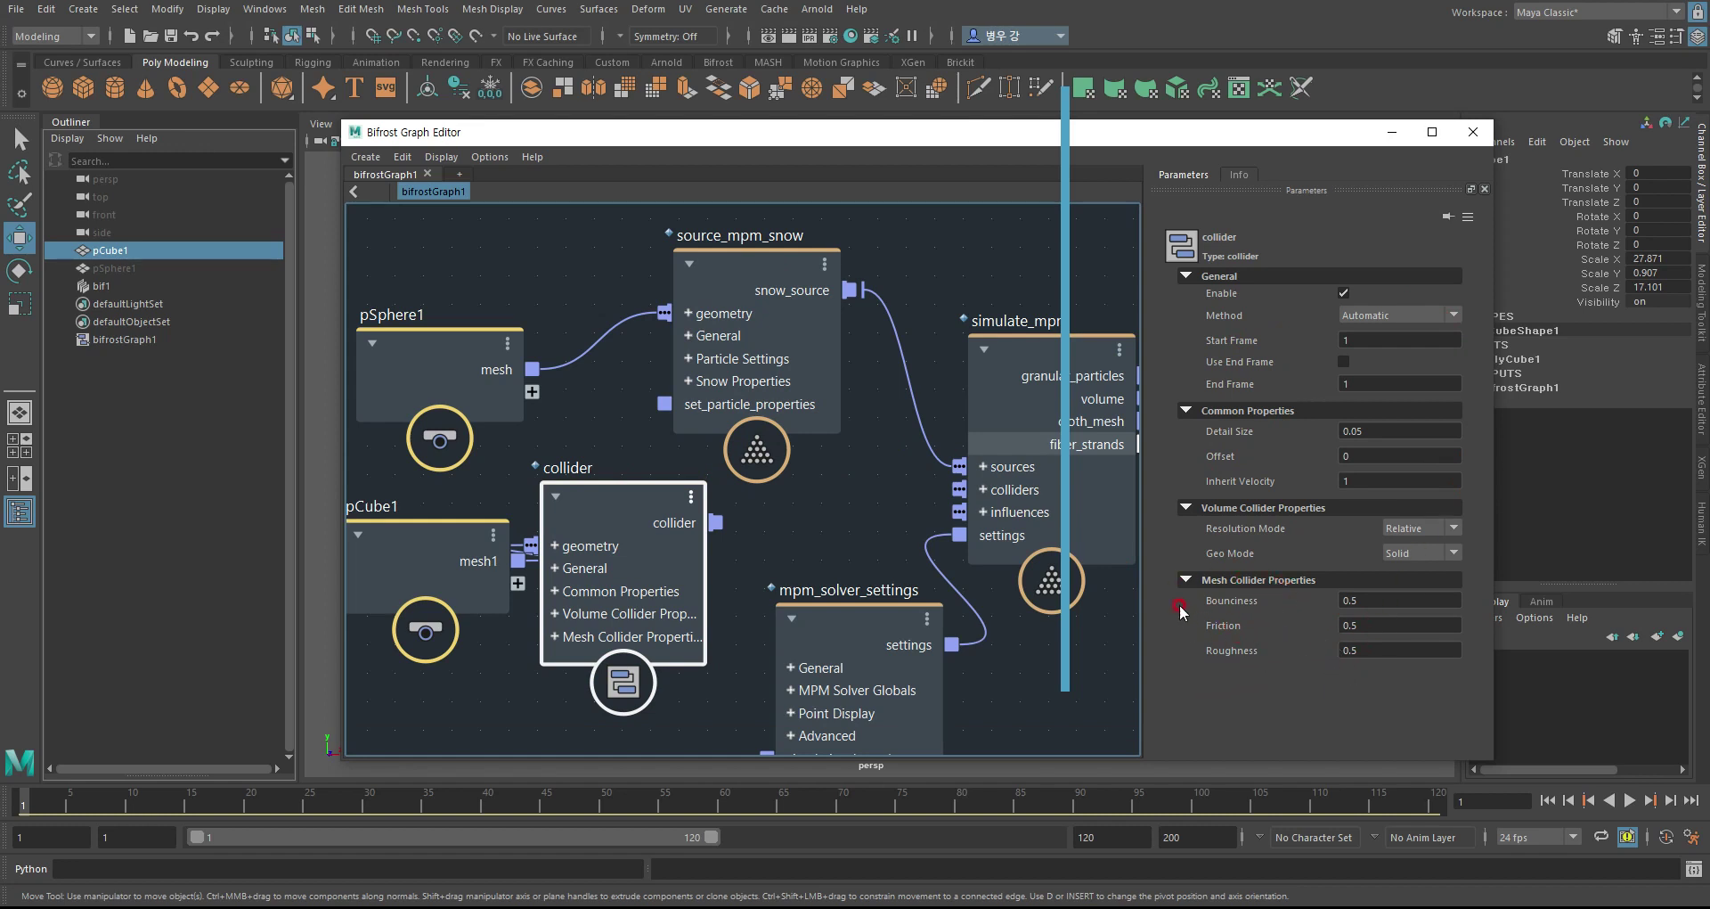
left_click_drag(713, 523, 964, 489)
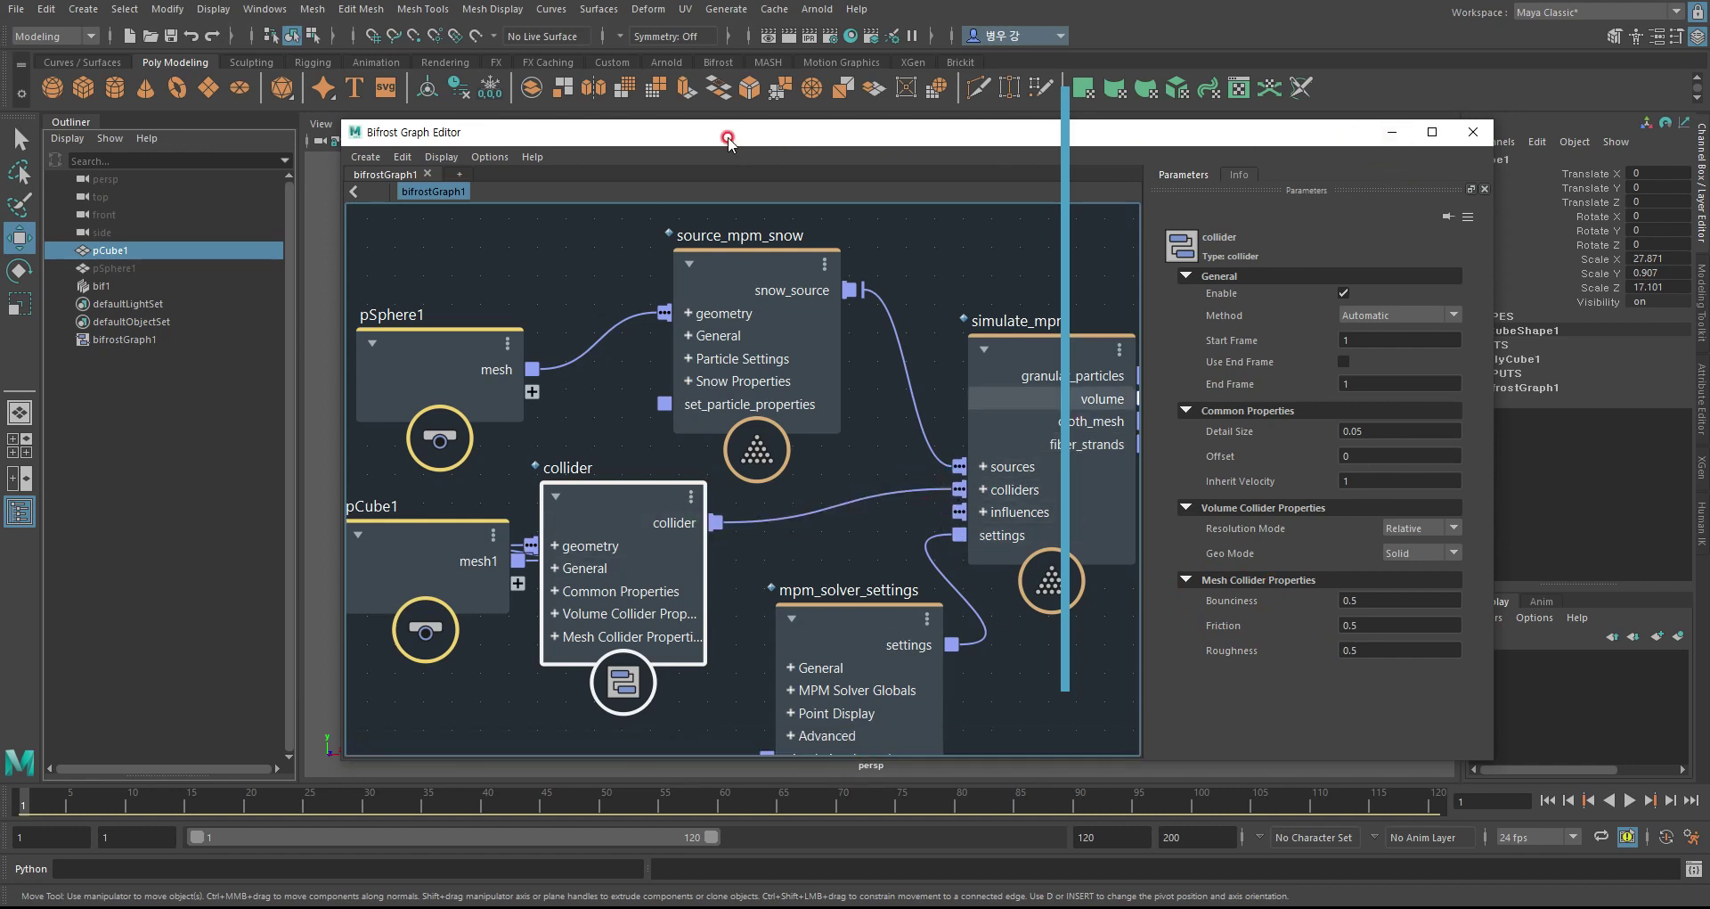
left_click(1390, 133)
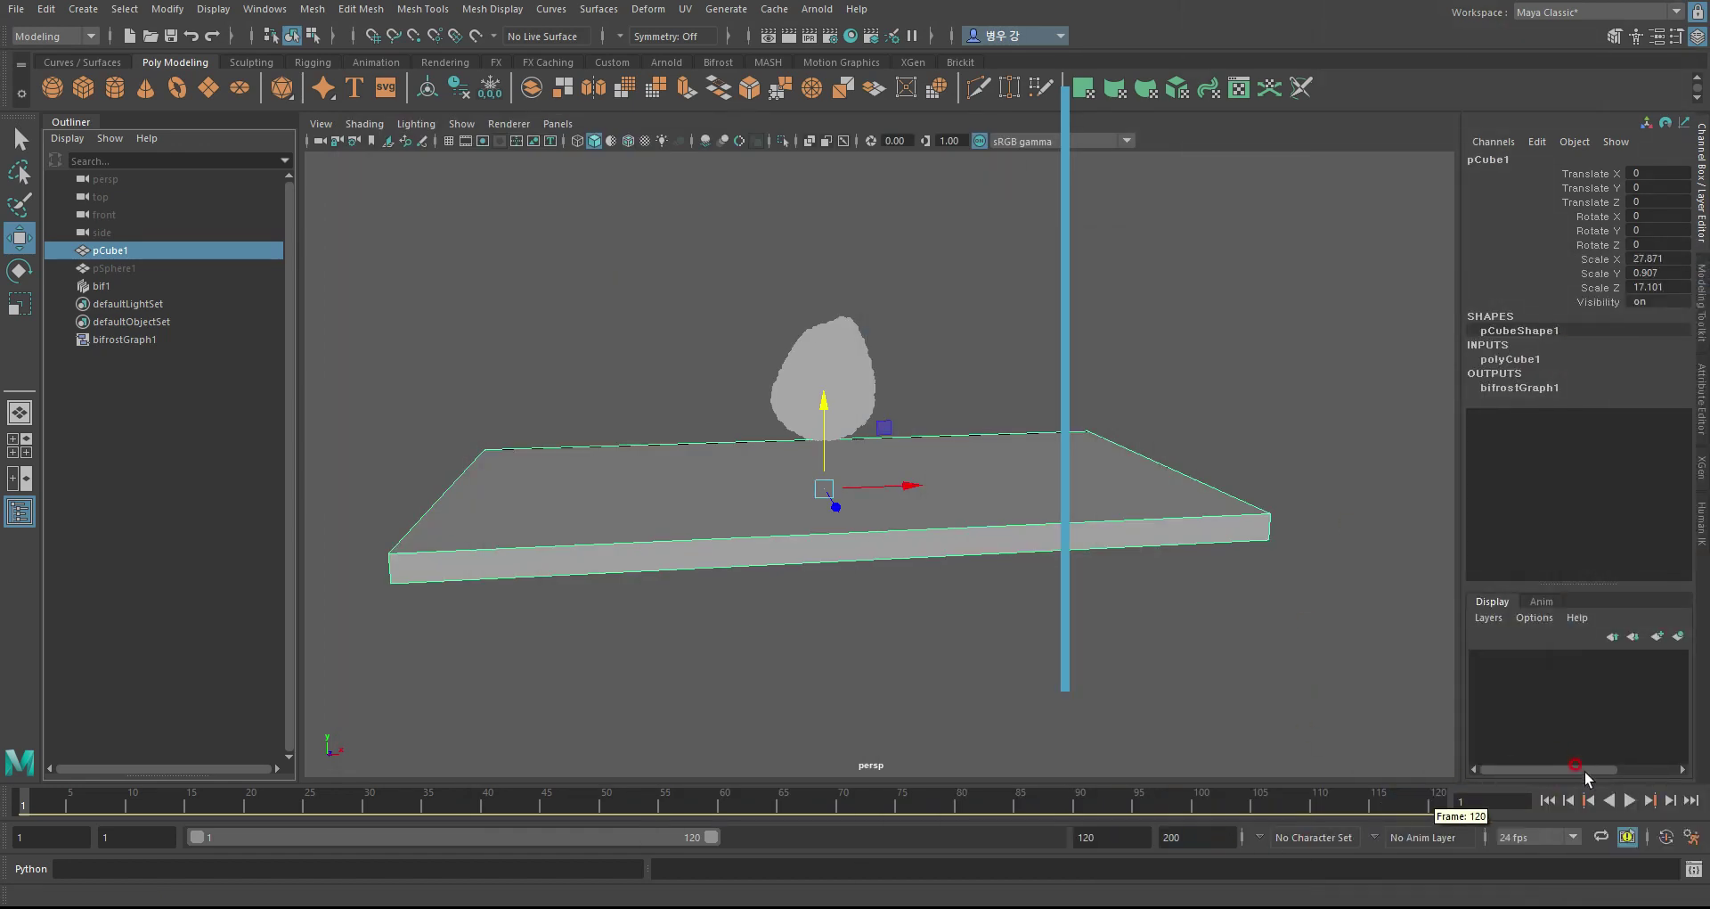
left_click(1630, 800)
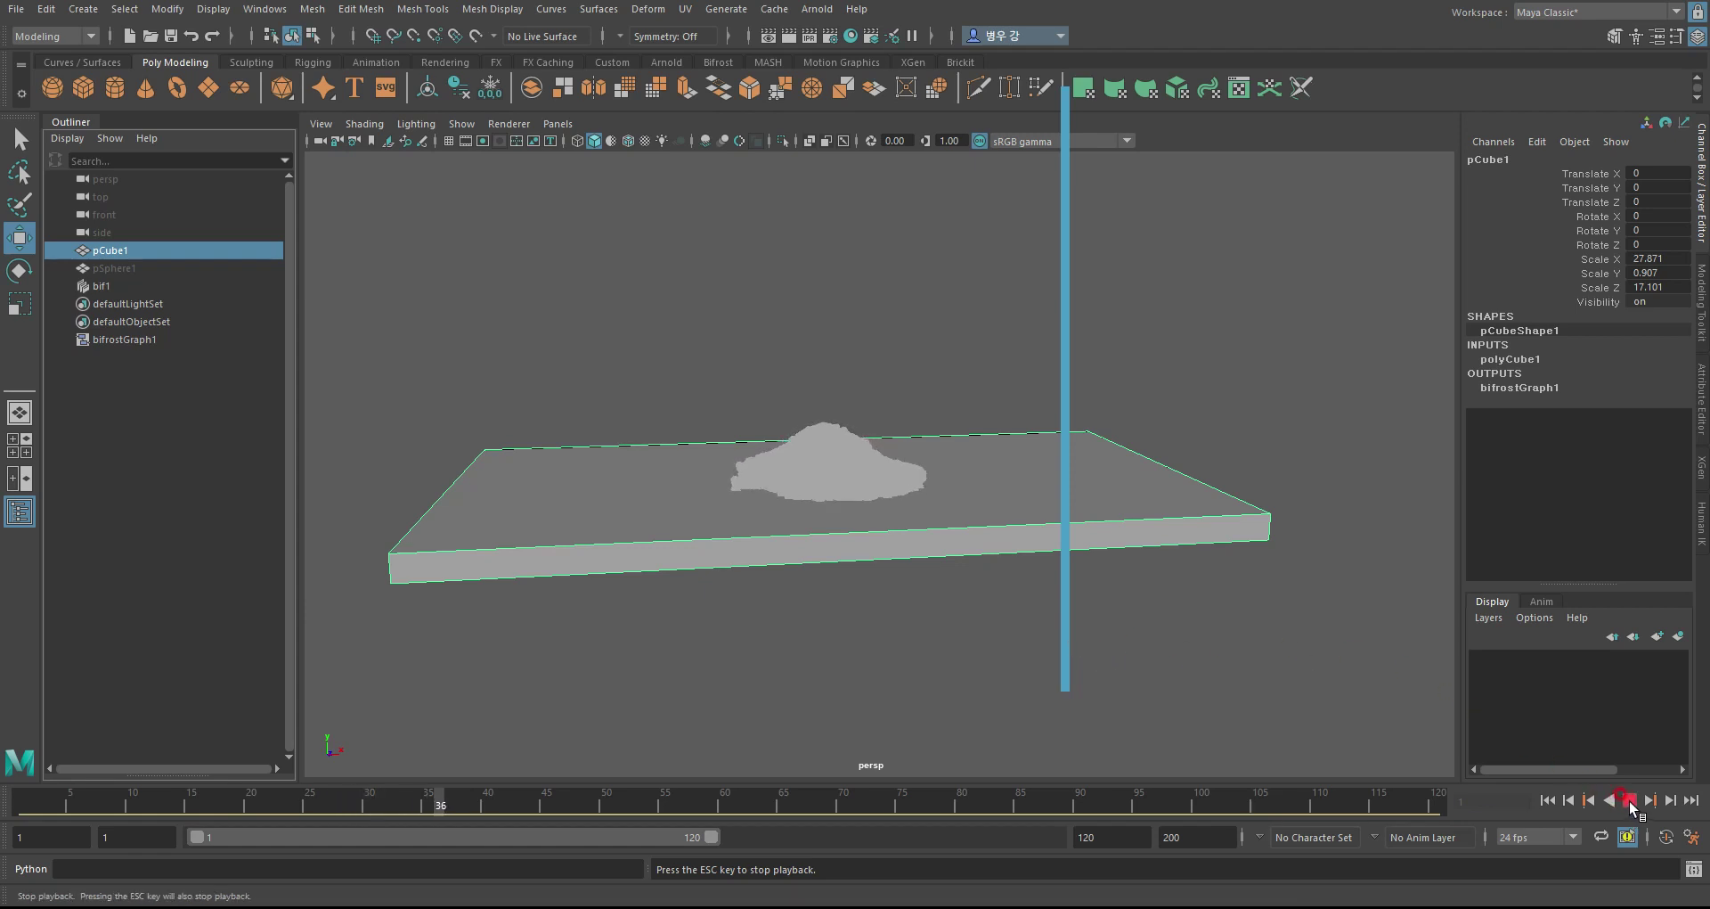
left_click(1632, 806)
mouse_move(1038, 545)
left_mouse_down("alt")
mouse_move(995, 548)
mouse_move(1004, 500)
mouse_move(1023, 531)
mouse_move(1053, 535)
mouse_move(1011, 532)
left_mouse_up("alt")
left_click(1548, 800)
mouse_move(1420, 751)
left_mouse_down("alt")
mouse_move(954, 562)
mouse_move(935, 580)
mouse_move(855, 545)
mouse_move(833, 512)
mouse_move(896, 570)
left_mouse_up("alt")
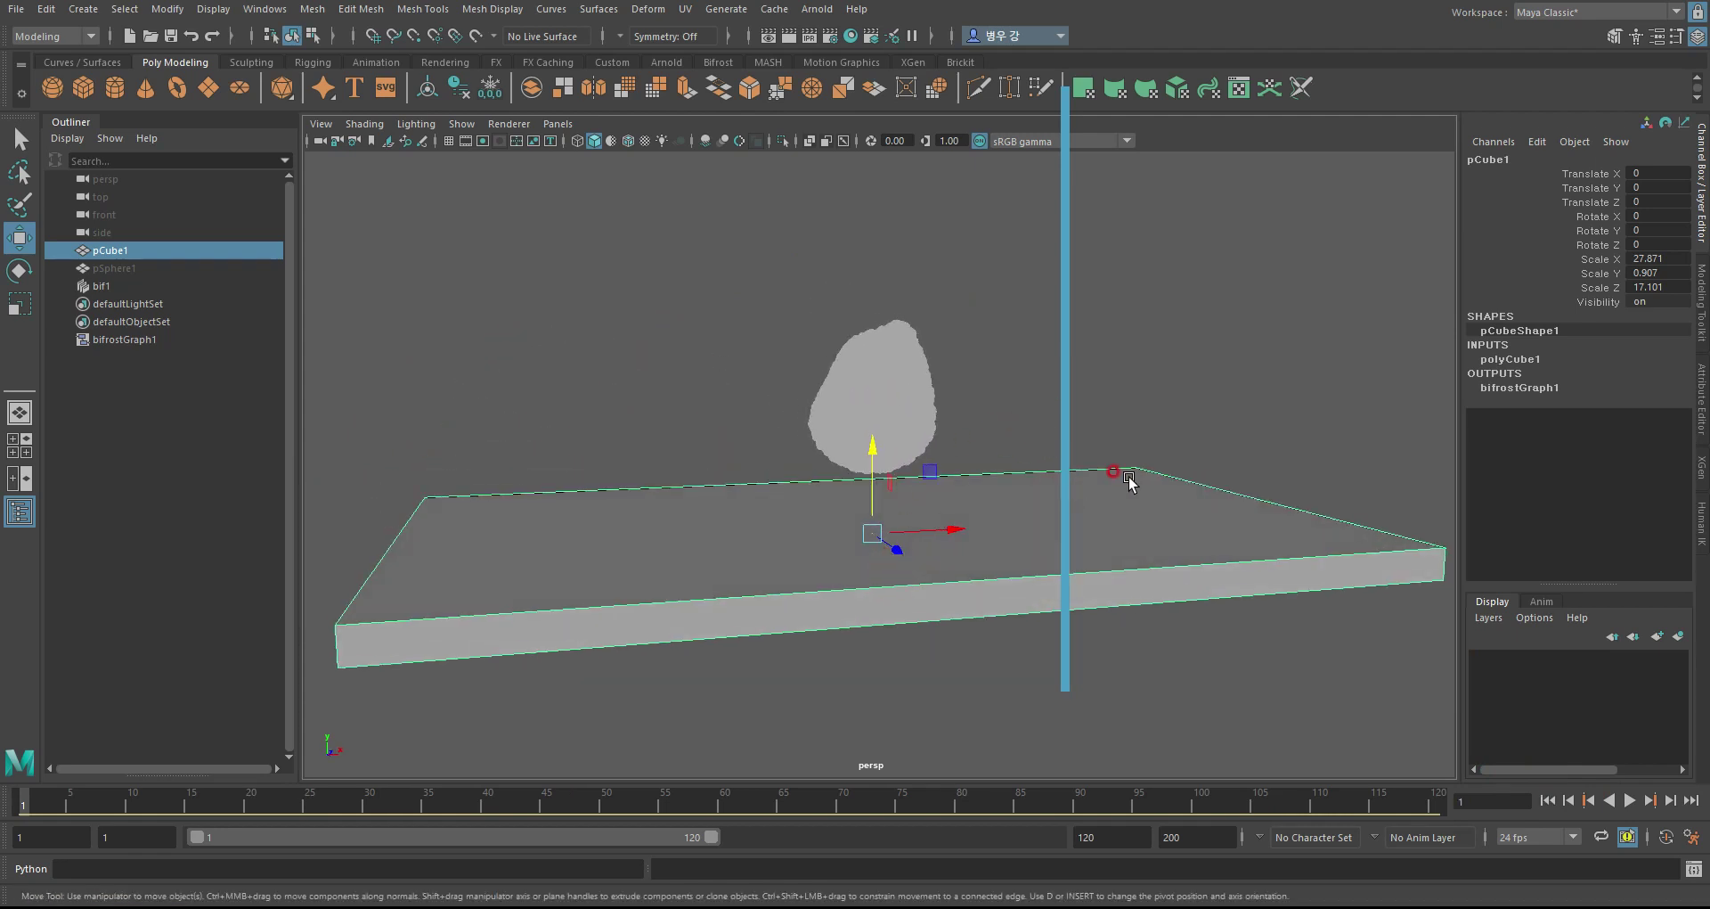
mouse_move(1107, 479)
left_mouse_down("alt")
mouse_move(989, 538)
mouse_move(974, 489)
mouse_move(989, 558)
mouse_move(1091, 385)
left_mouse_up("alt")
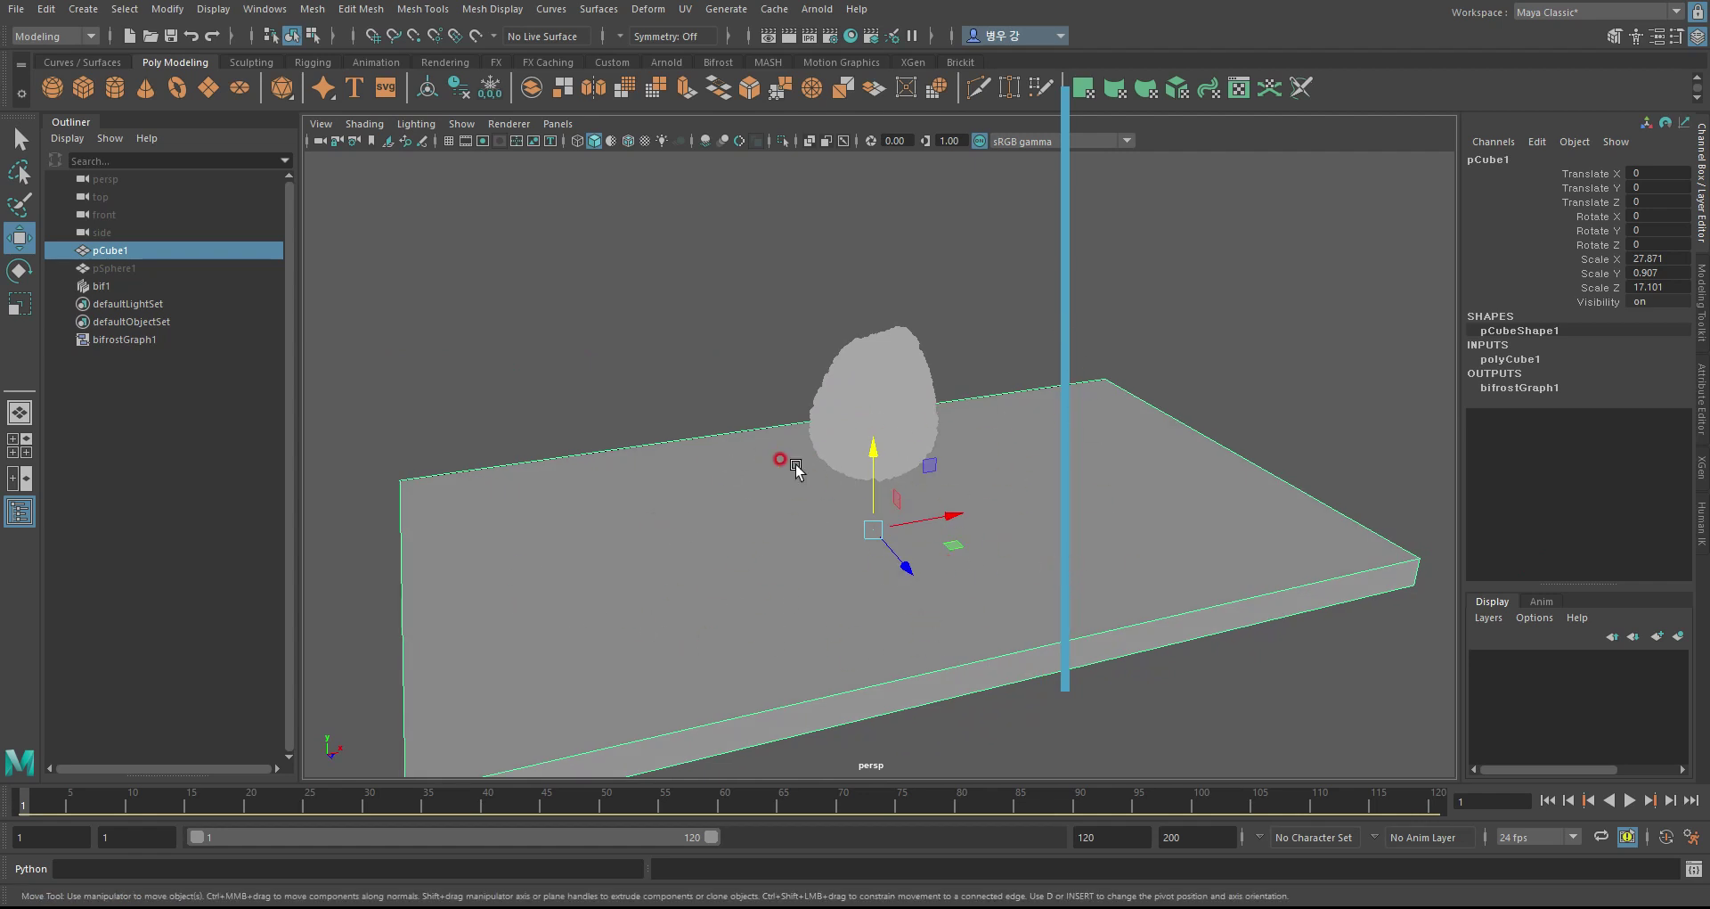
scroll(802, 489, "down", 3)
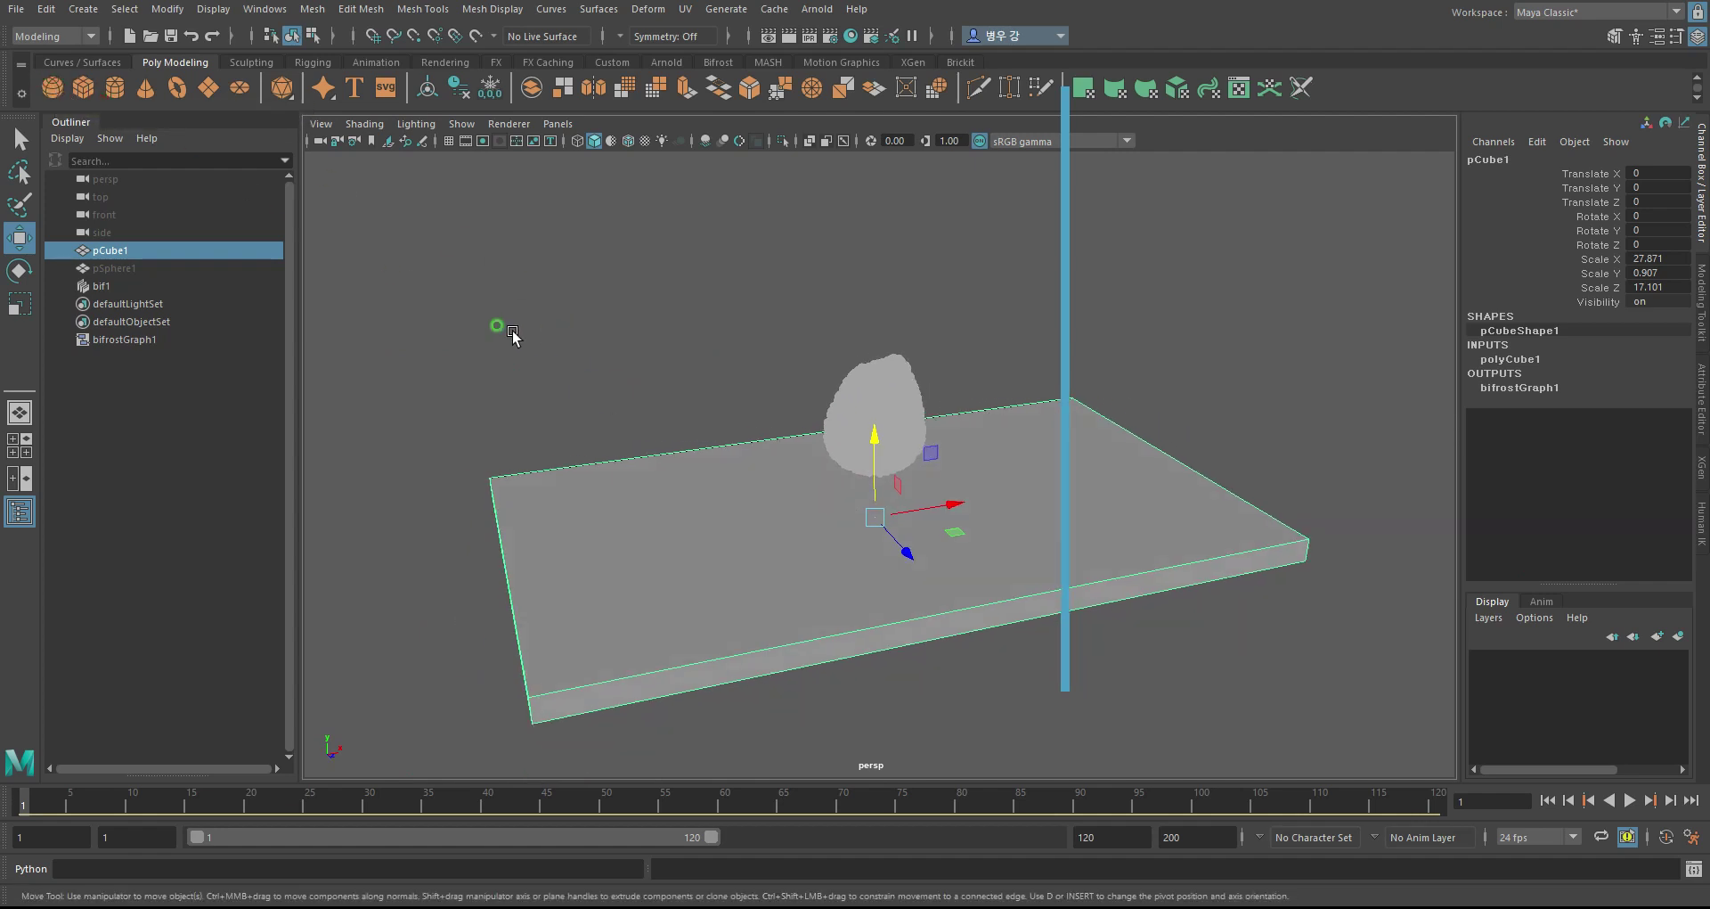
scroll(534, 339, "up", 2)
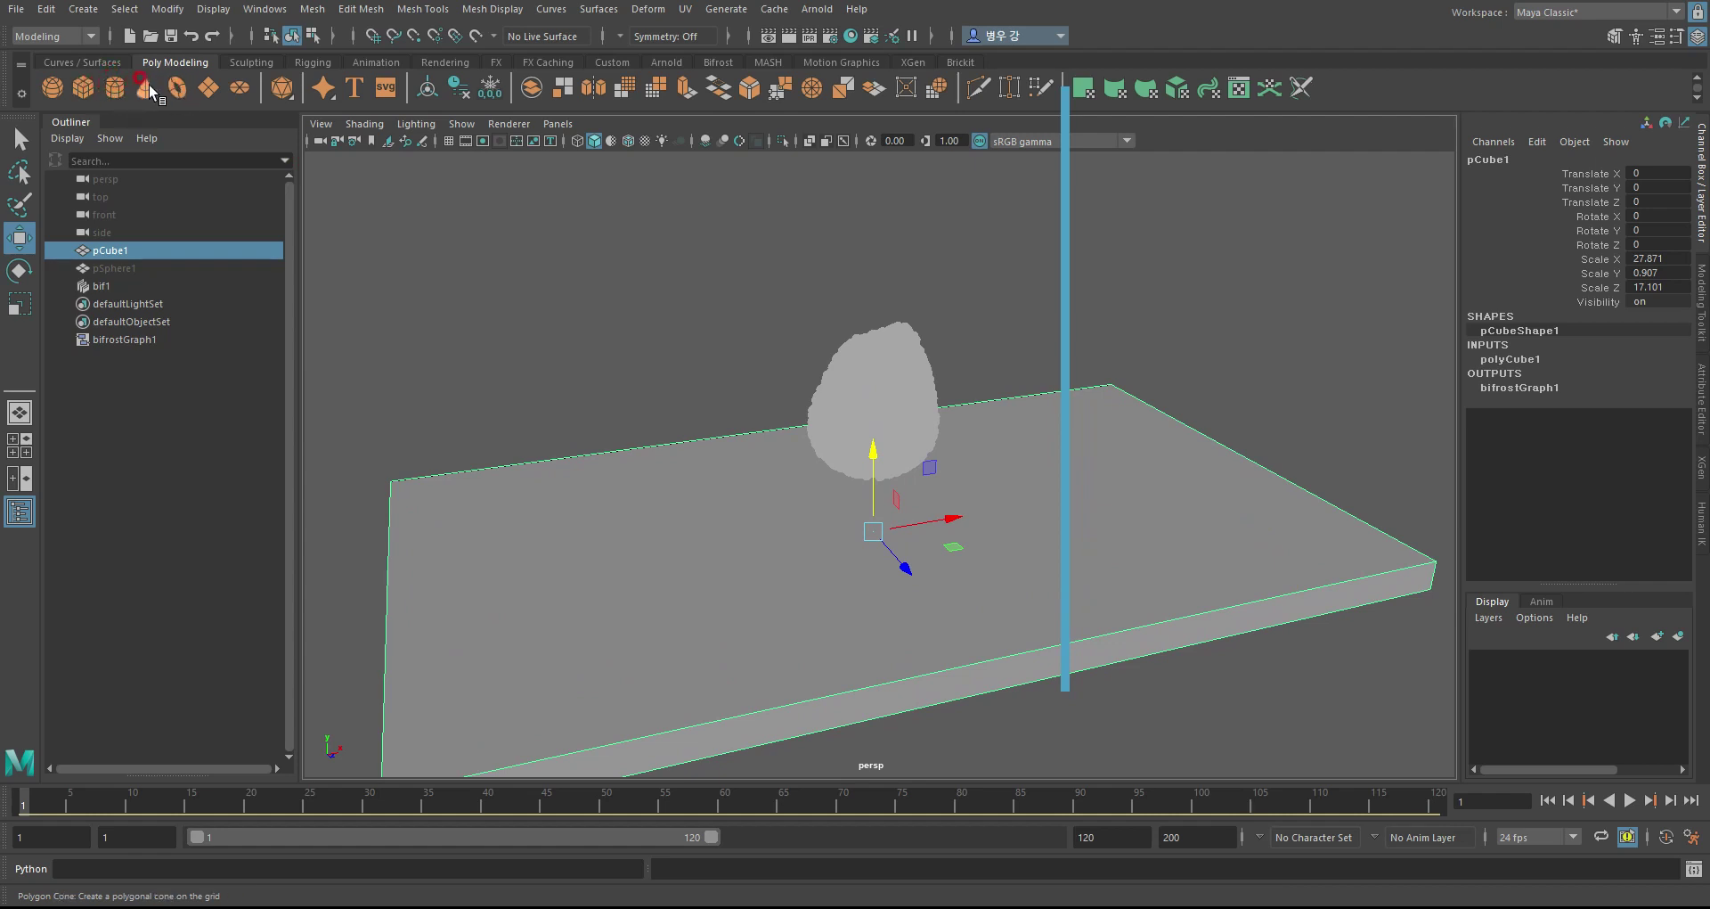
- Create a new sphere on the plane and scale it to 2 on all axes
left_click(50, 87)
mouse_move(950, 519)
left_mouse_down()
mouse_move(645, 533)
mouse_move(563, 474)
left_mouse_up()
key("r")
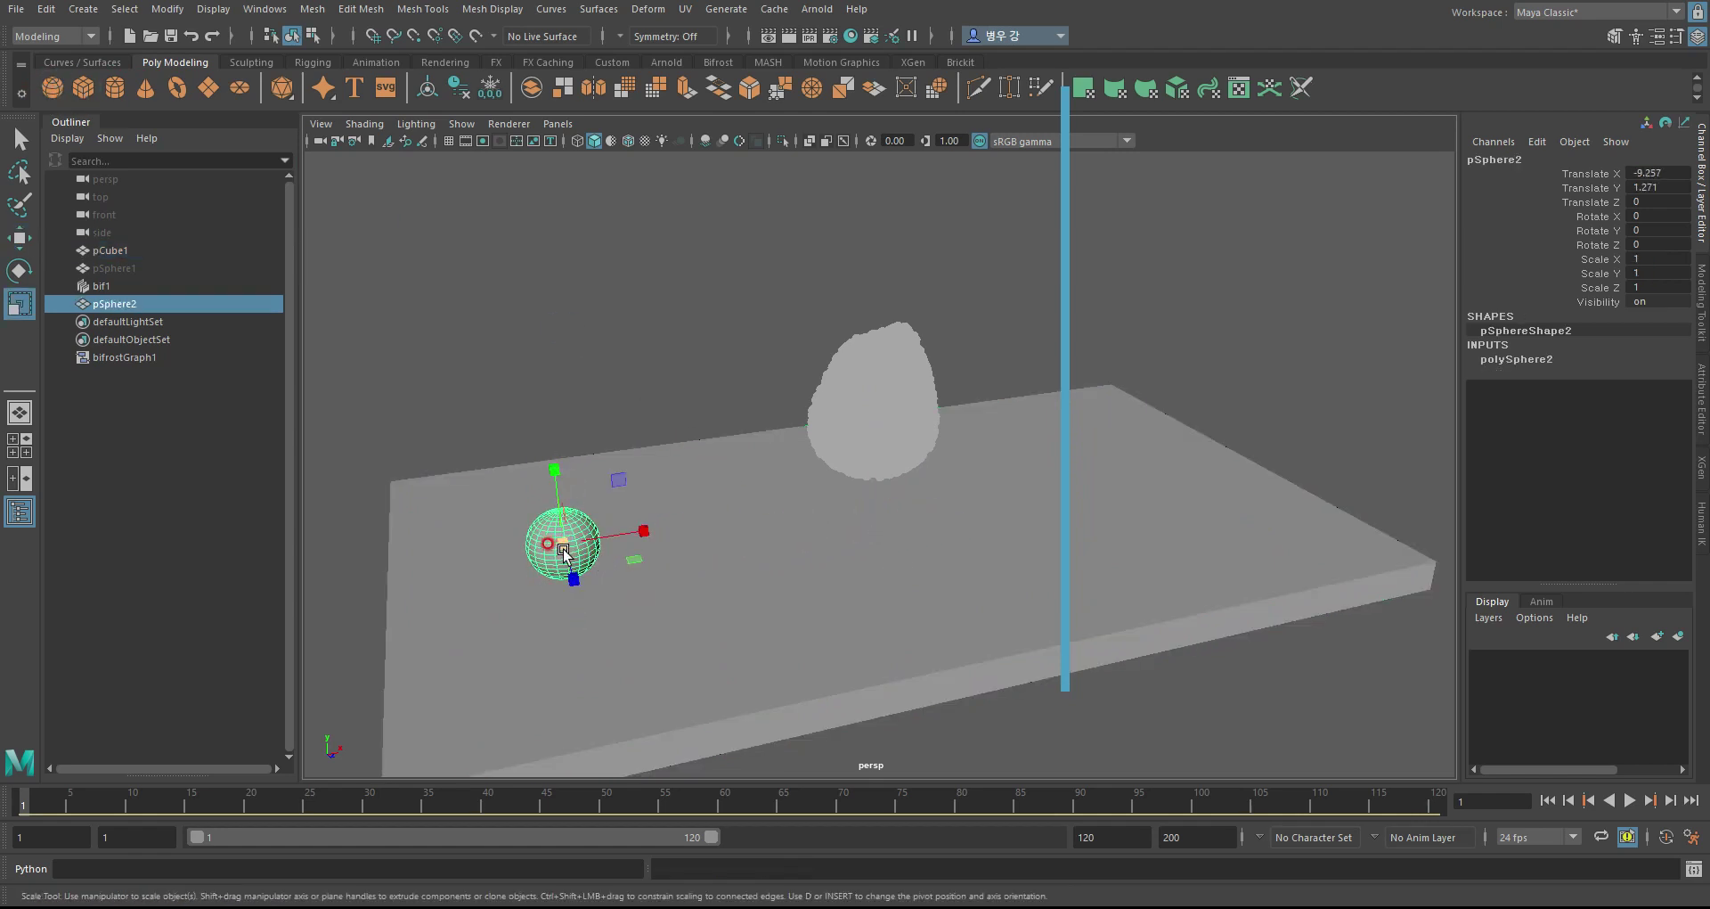
left_click_drag(563, 543, 624, 535)
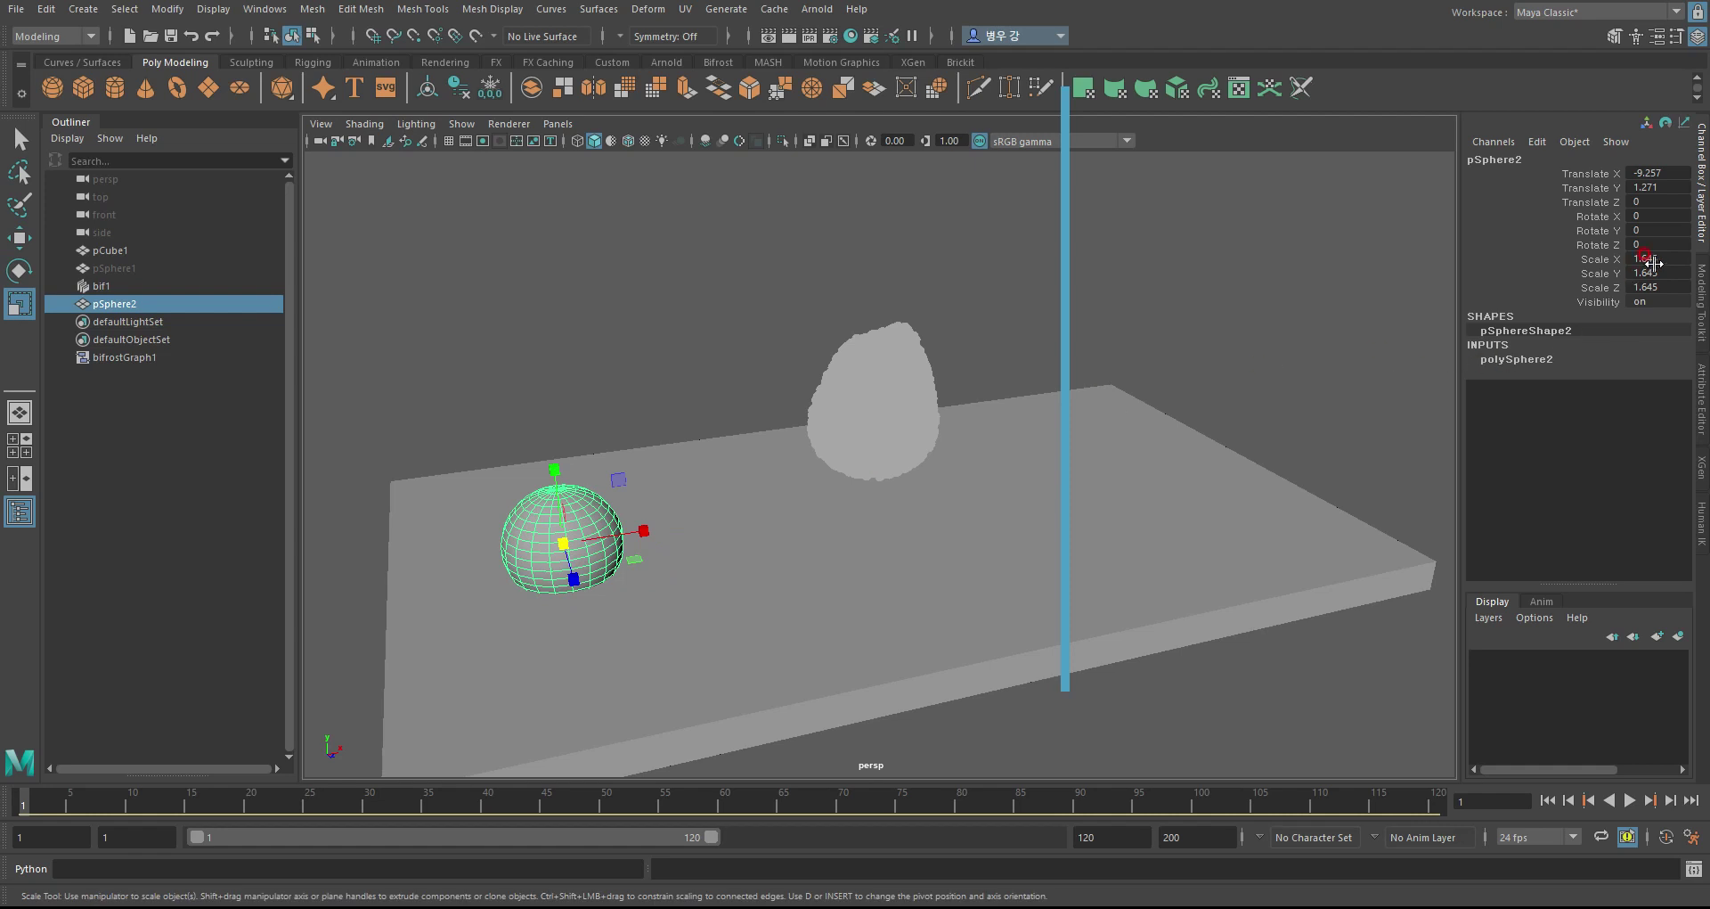
left_click_drag(1652, 258, 1652, 287)
type("2")
key("Return")
left_click_drag(880, 452, 833, 530, "alt")
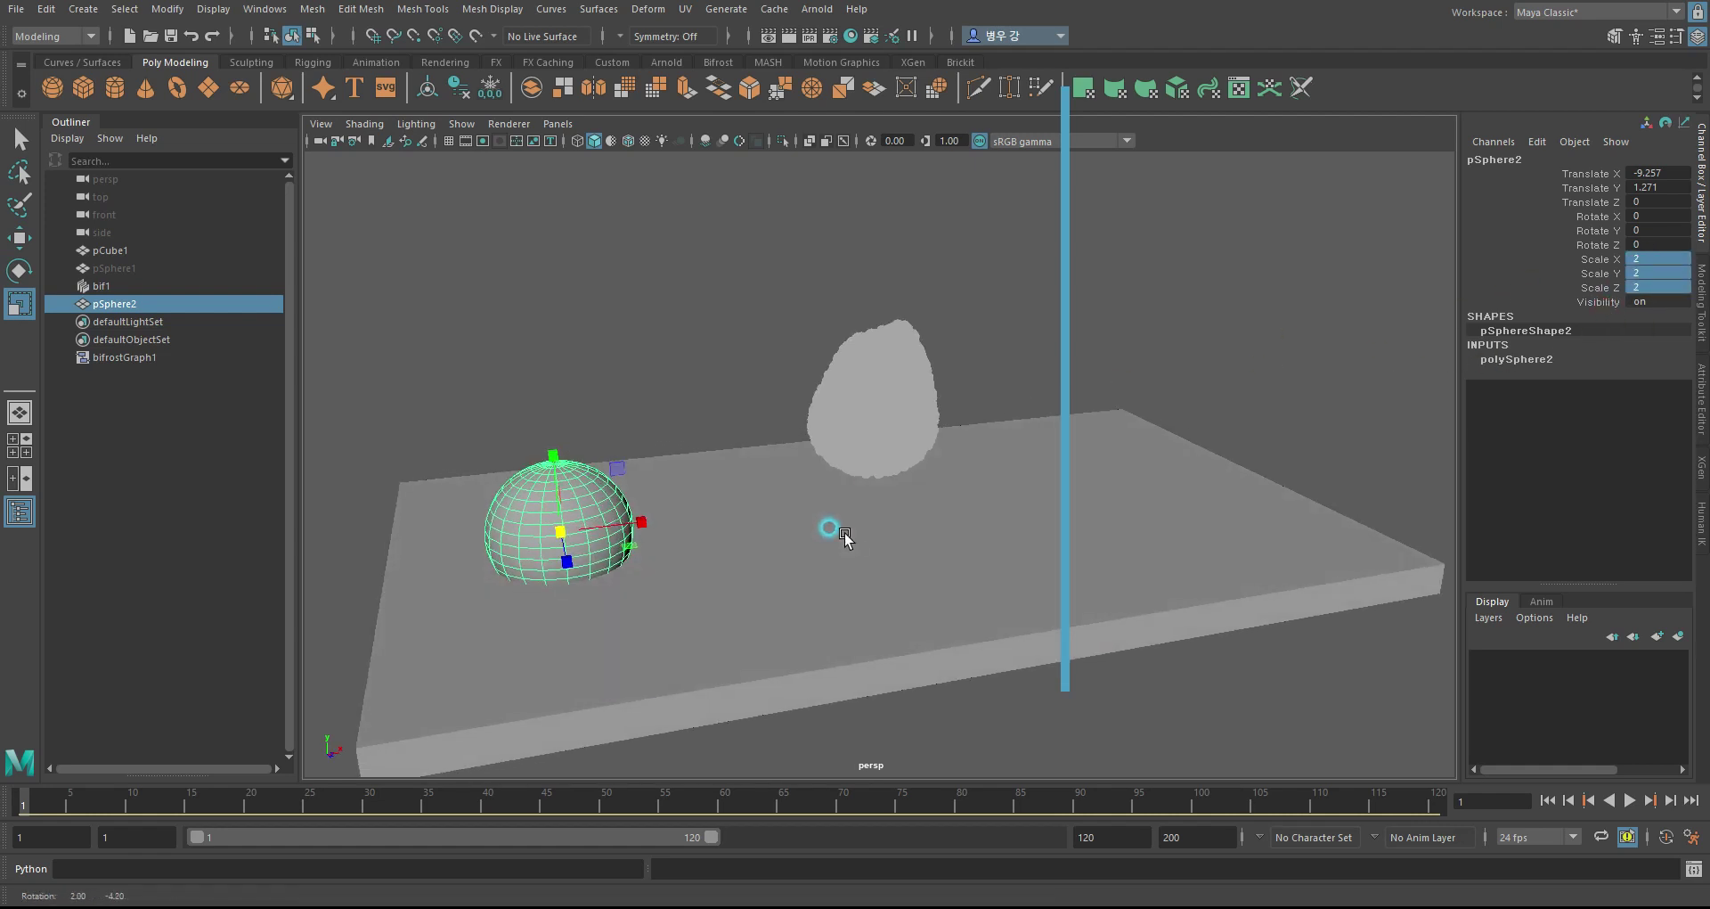
- Key the sphere's translate channels at frame 20 with X at -9.257
left_click(21, 793)
left_click_drag(31, 798, 250, 798)
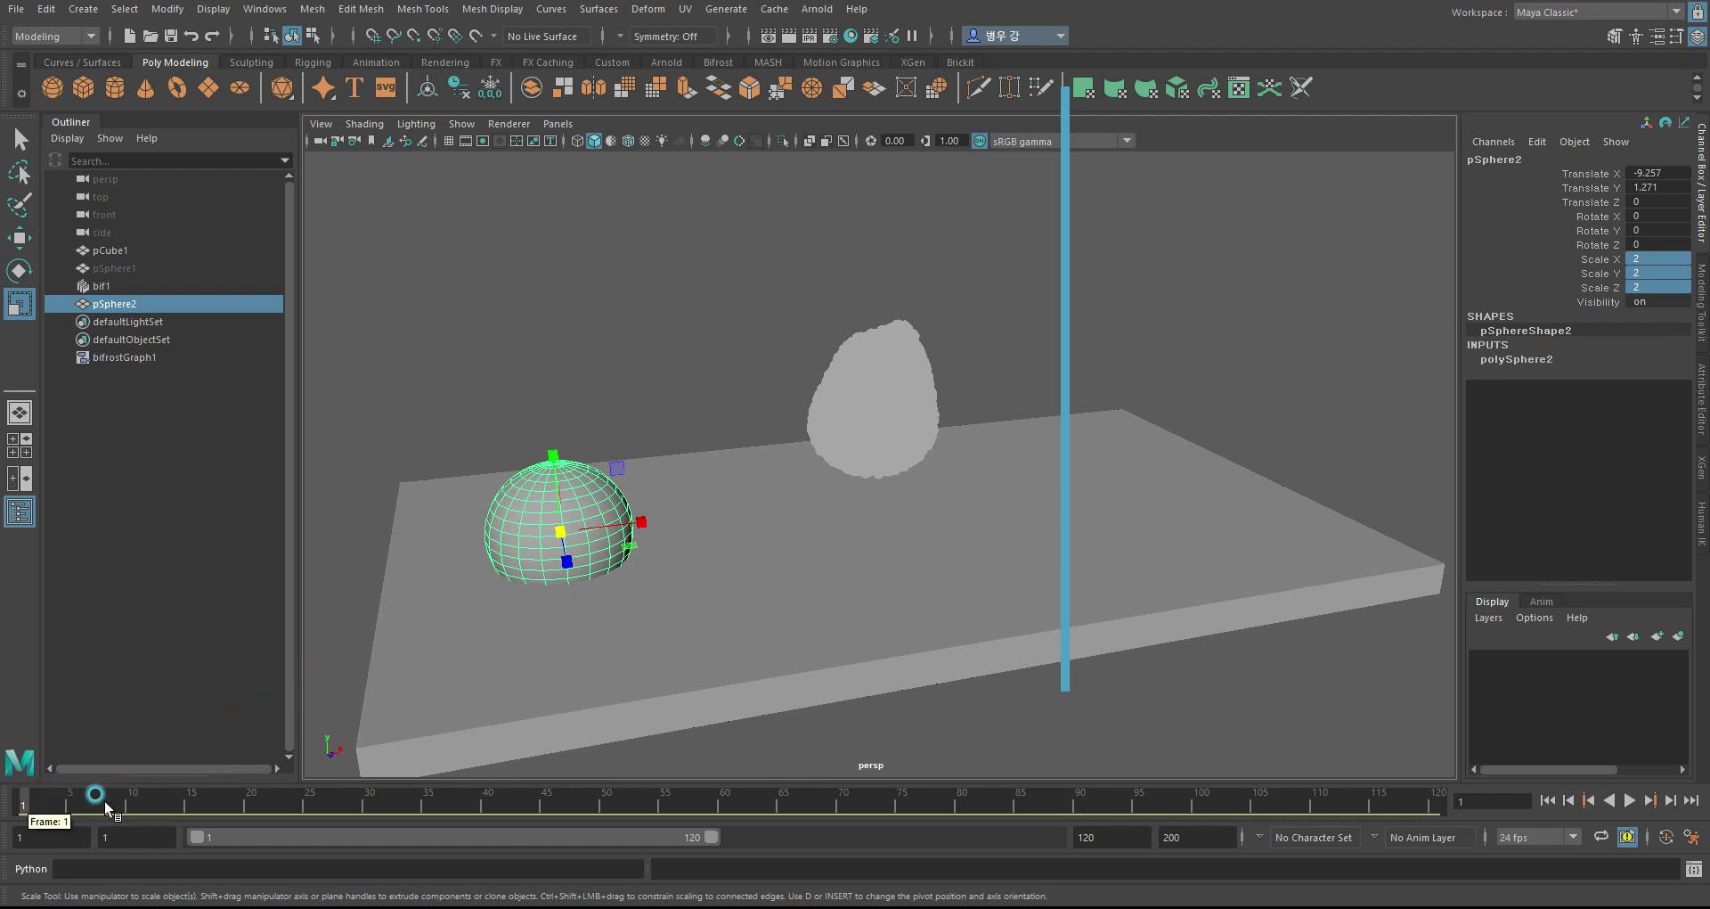
left_click_drag(712, 519, 756, 525, "alt")
key("w")
left_click_drag(1594, 173, 1594, 202)
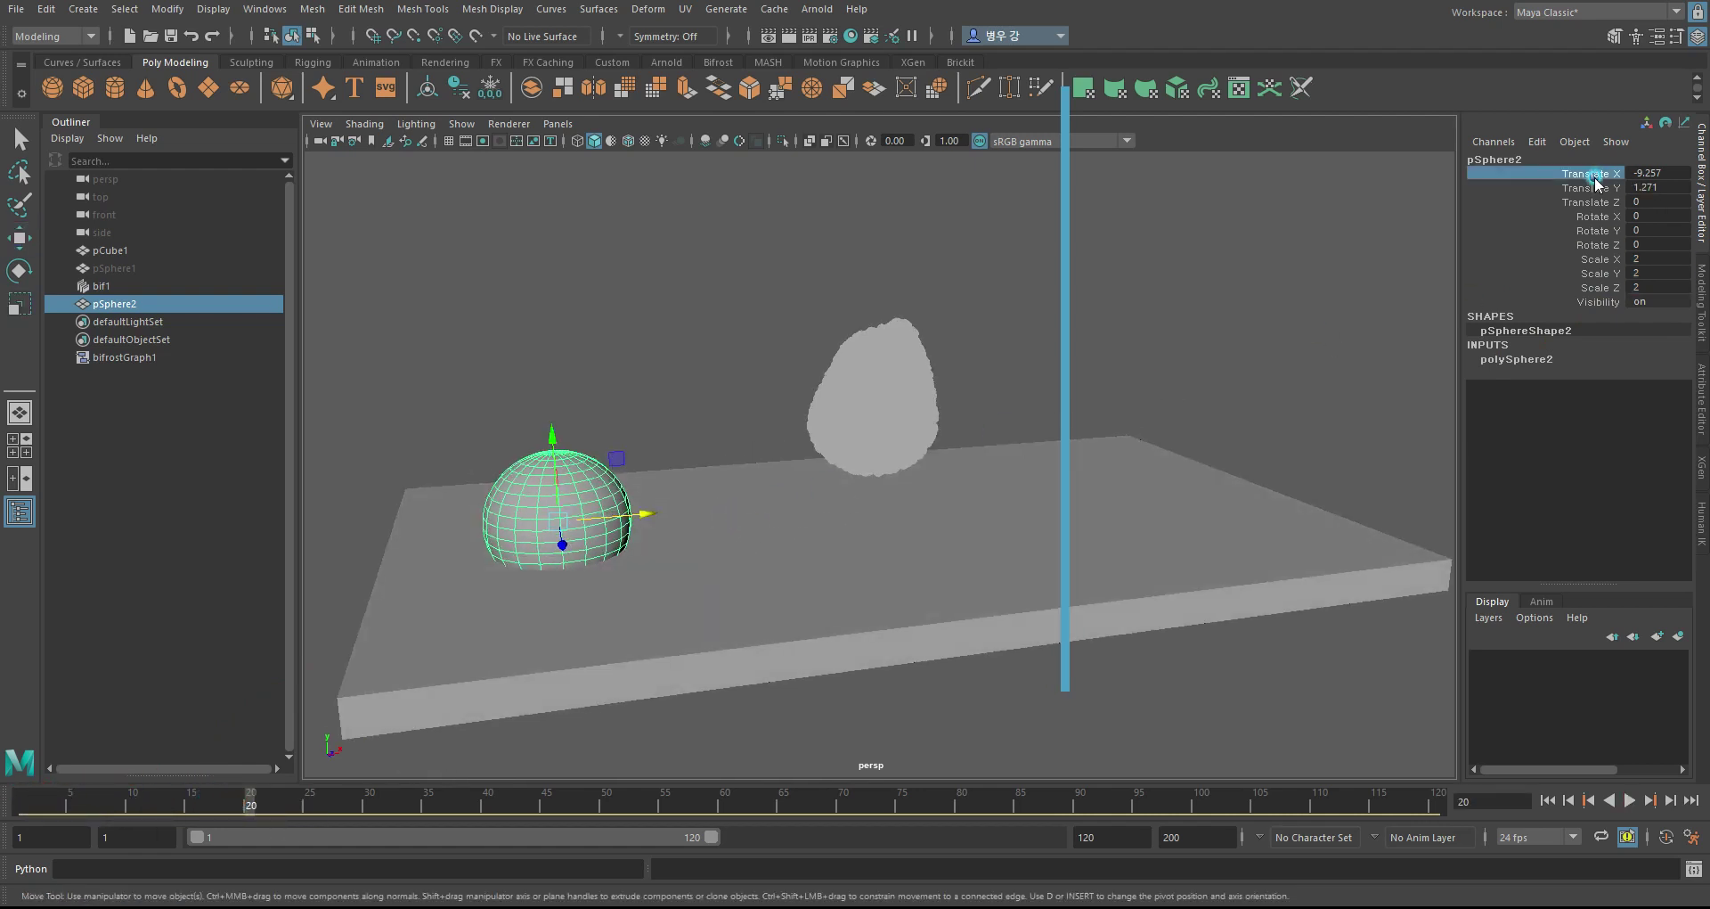
right_click(1546, 178)
left_click(1551, 222)
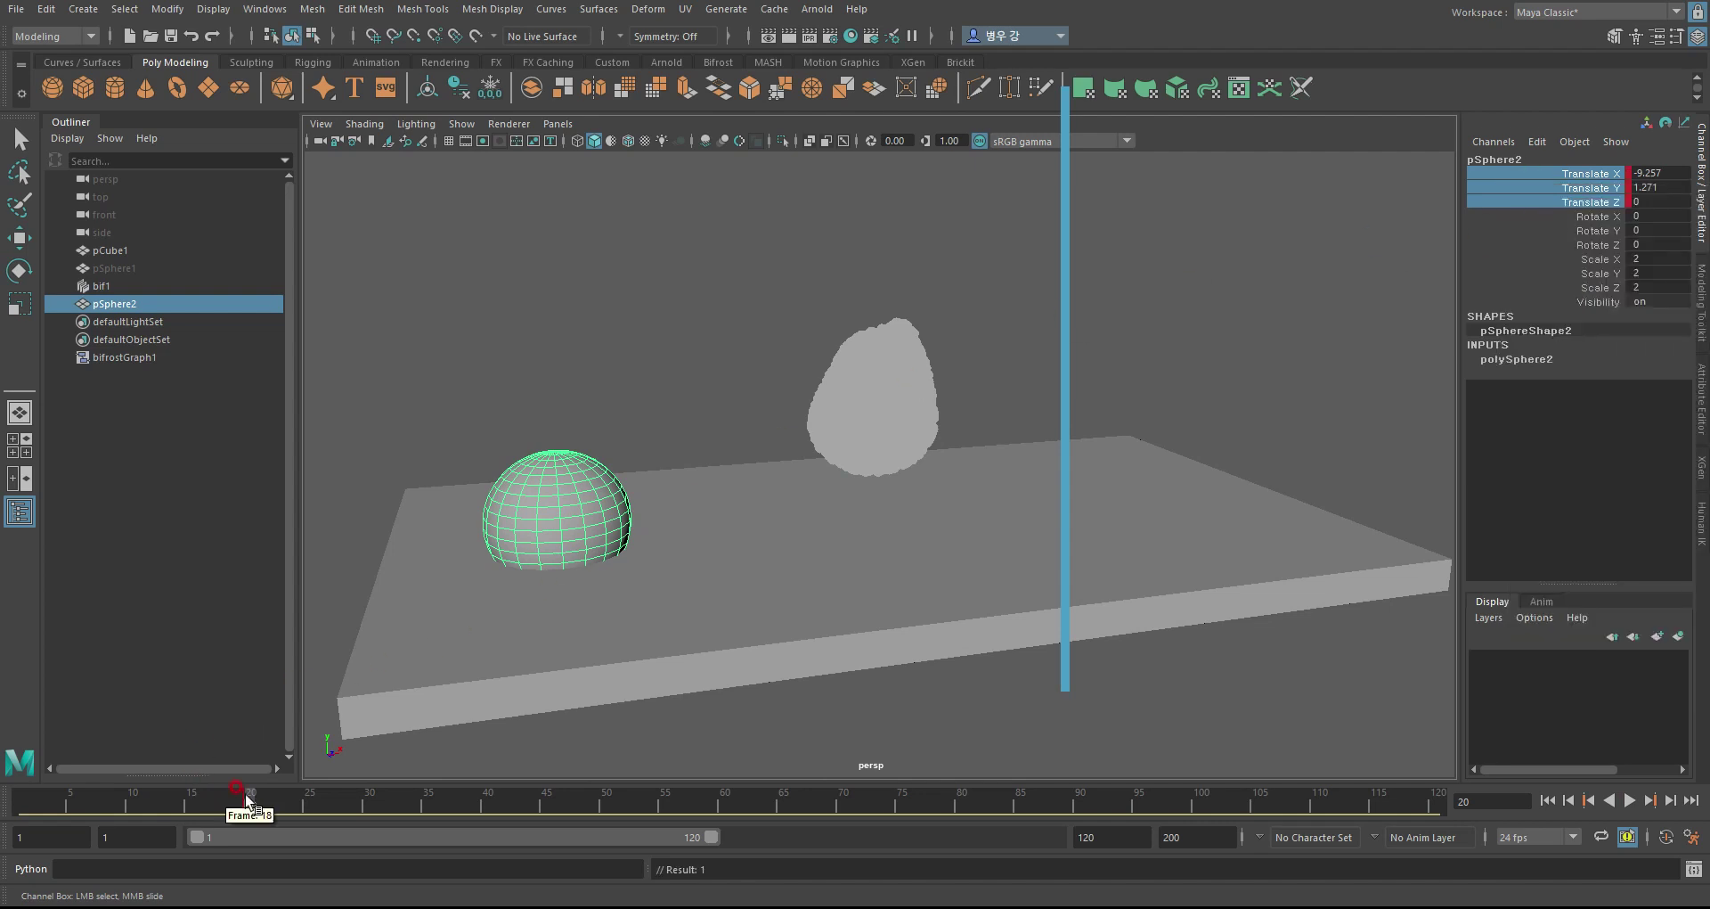
key("alt+v")
- At frame 60, slide the sphere to X 8.817, key it, and rewind to the start
left_click_drag(699, 795, 724, 795)
key("w")
mouse_move(866, 535)
left_mouse_down("alt")
mouse_move(687, 514)
mouse_move(1229, 474)
left_mouse_up("alt")
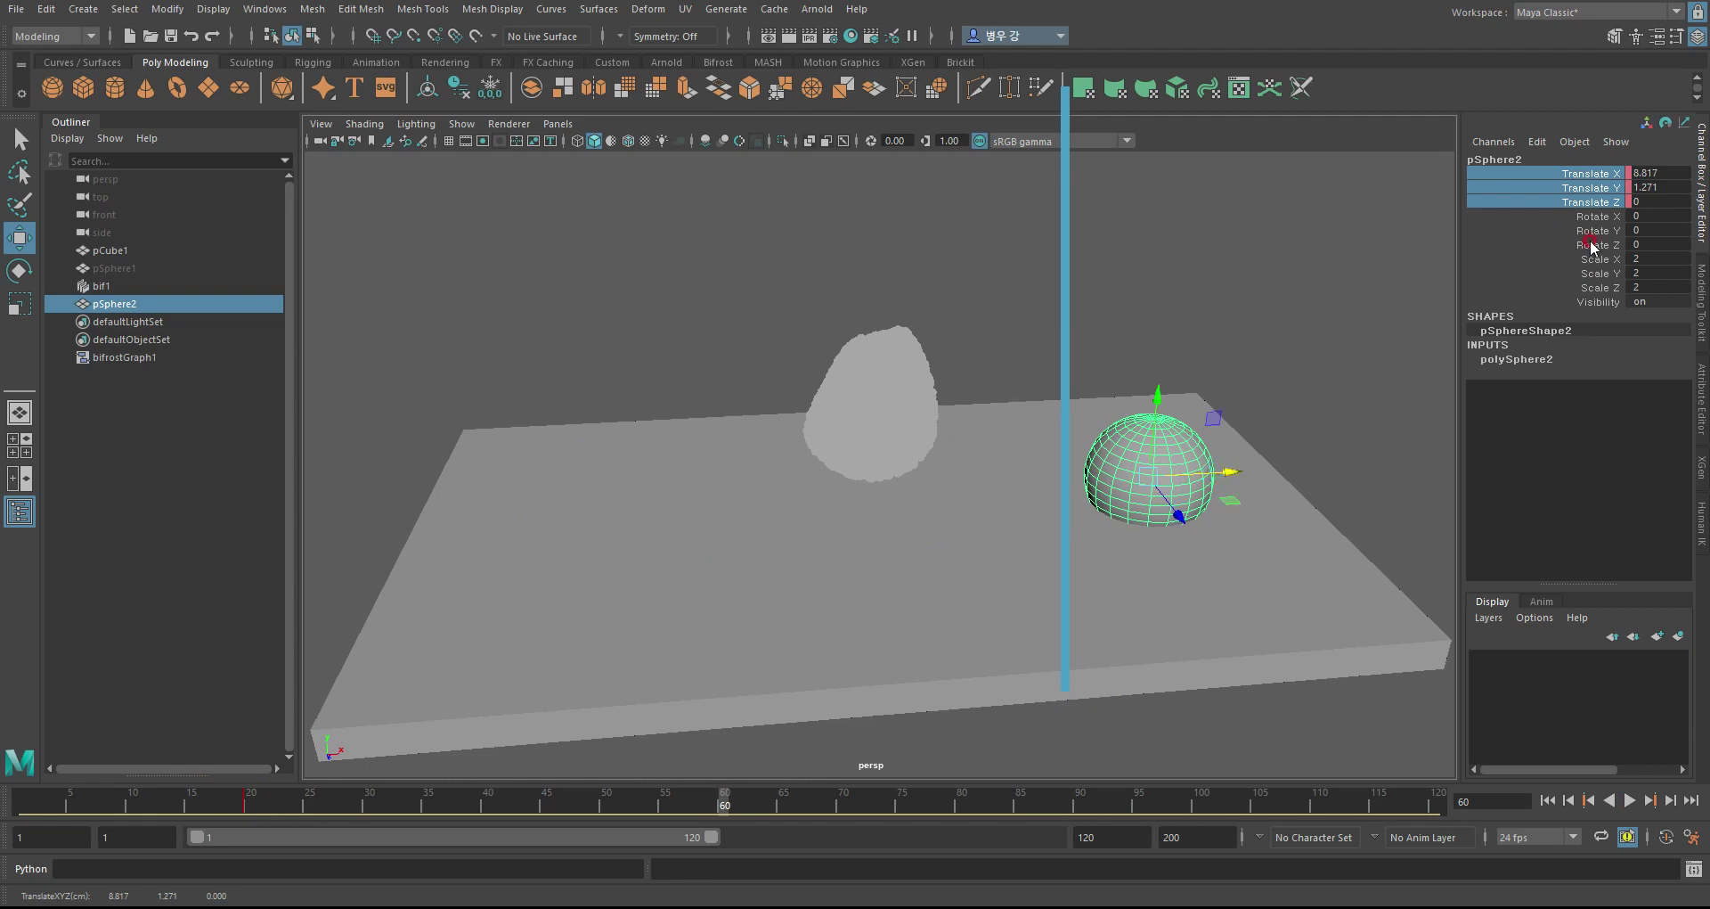
right_click(1539, 180)
left_click(1311, 334)
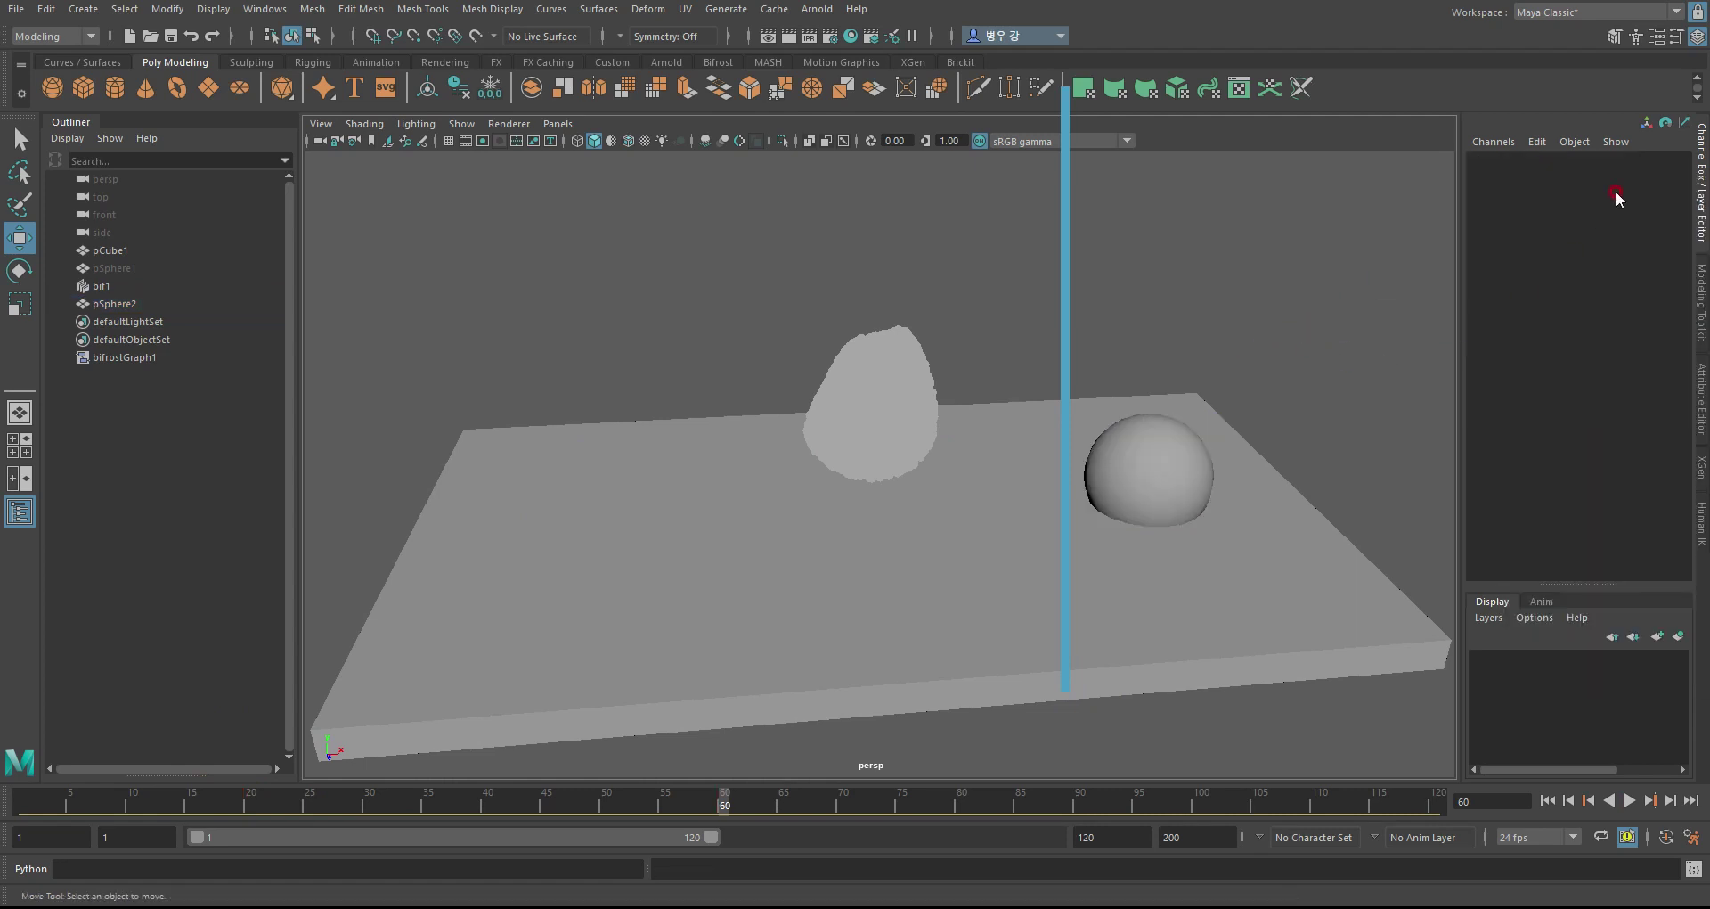
left_click(1167, 452)
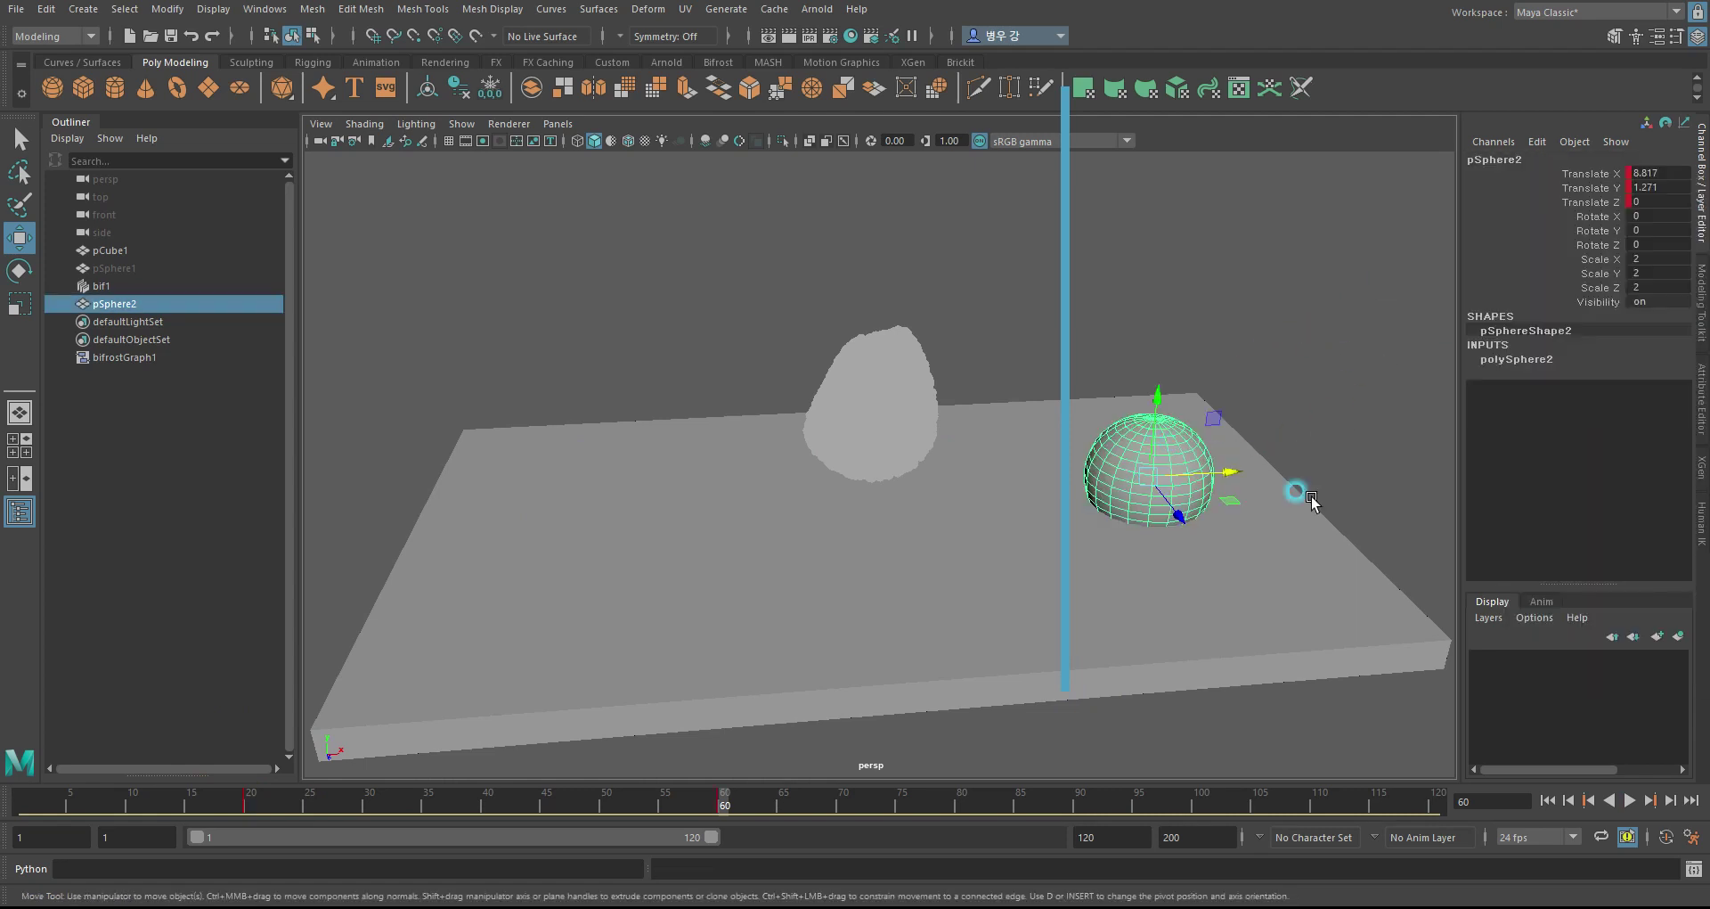
left_click(1549, 800)
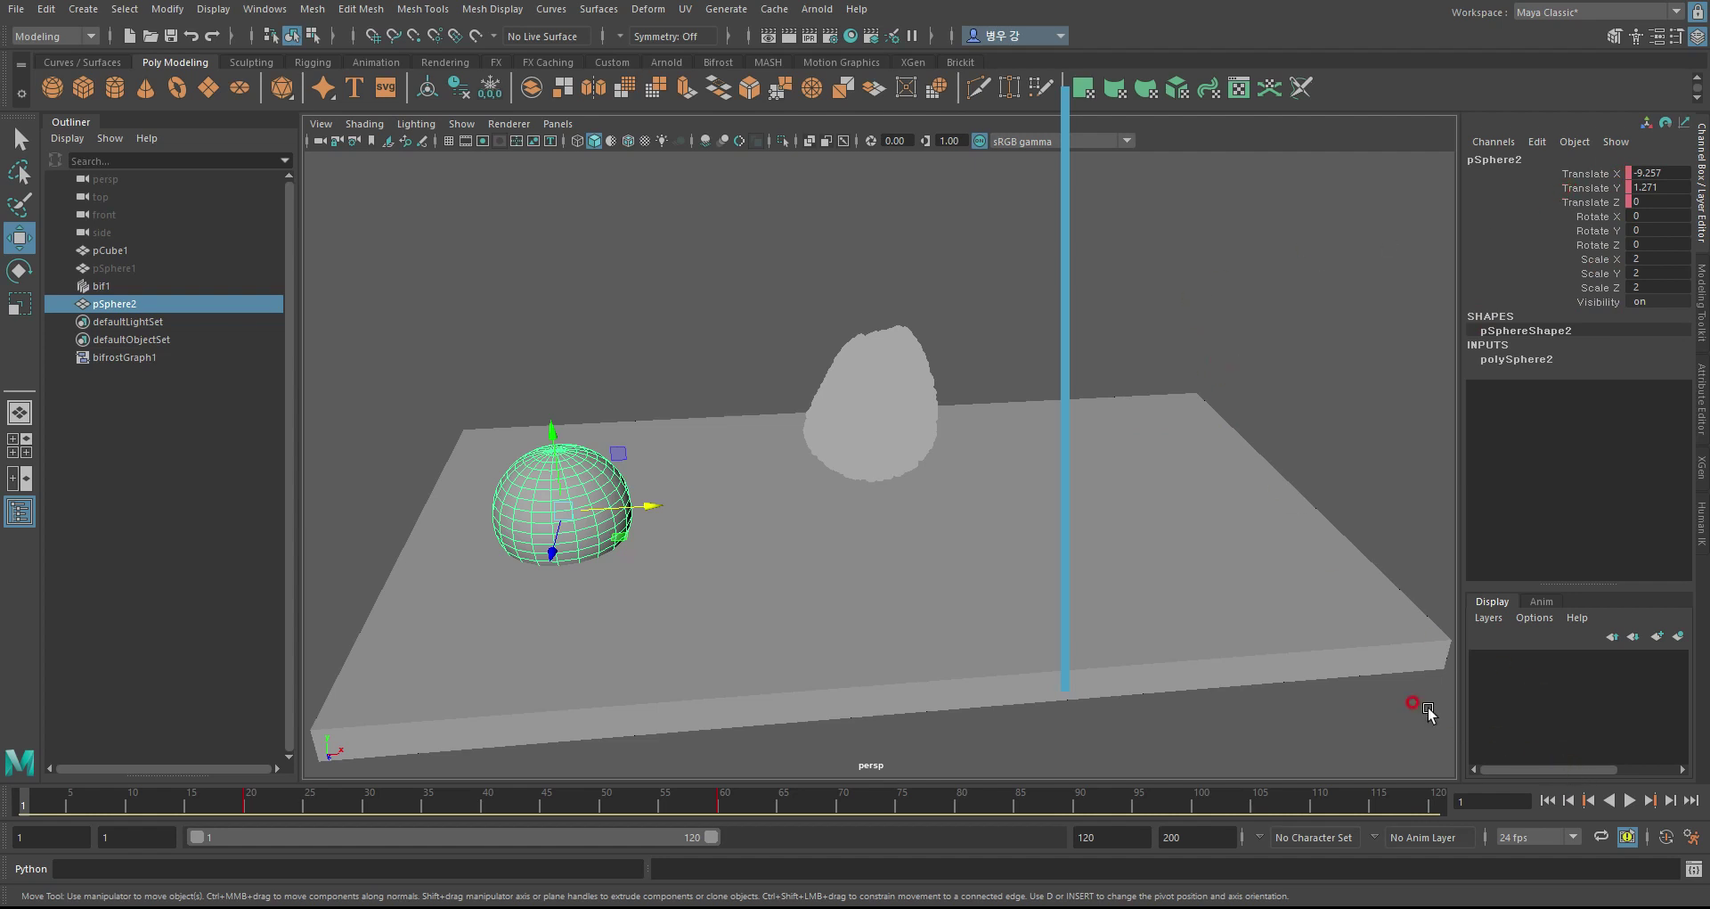
- Reposition the graph window and auto-arrange the snow graph's nodes with L
mouse_move(1695, 267)
left_mouse_down()
mouse_move(991, 135)
mouse_move(1081, 125)
left_mouse_up()
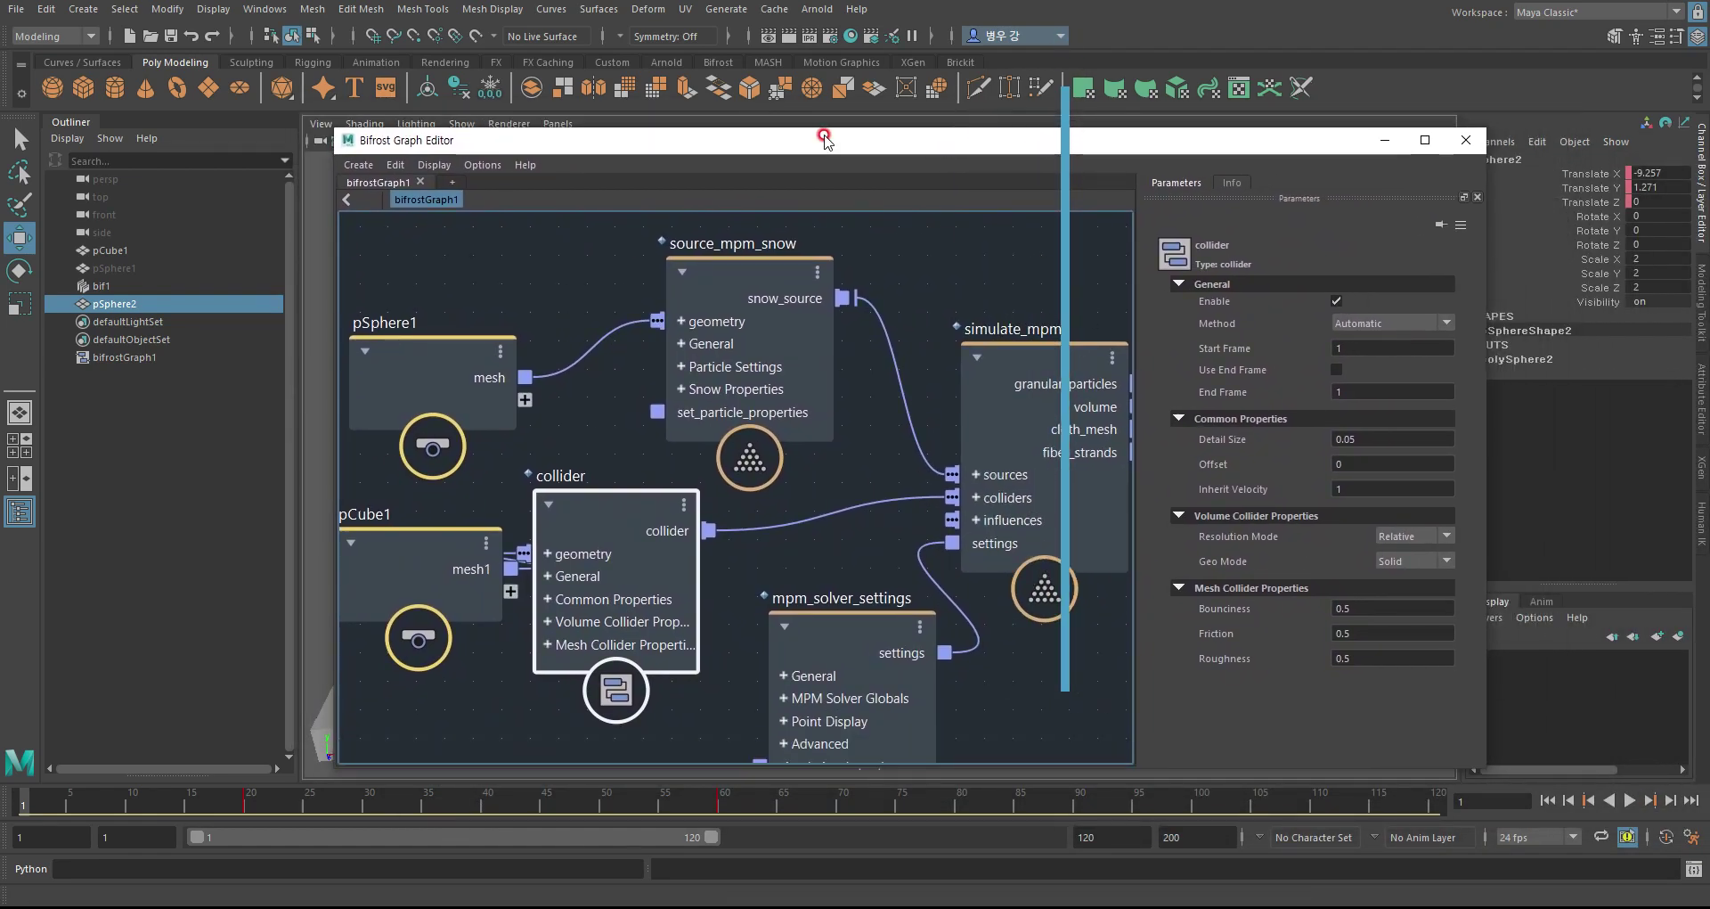
left_click_drag(1079, 119, 1136, 80)
scroll(860, 489, "down", 1)
scroll(866, 496, "down", 3)
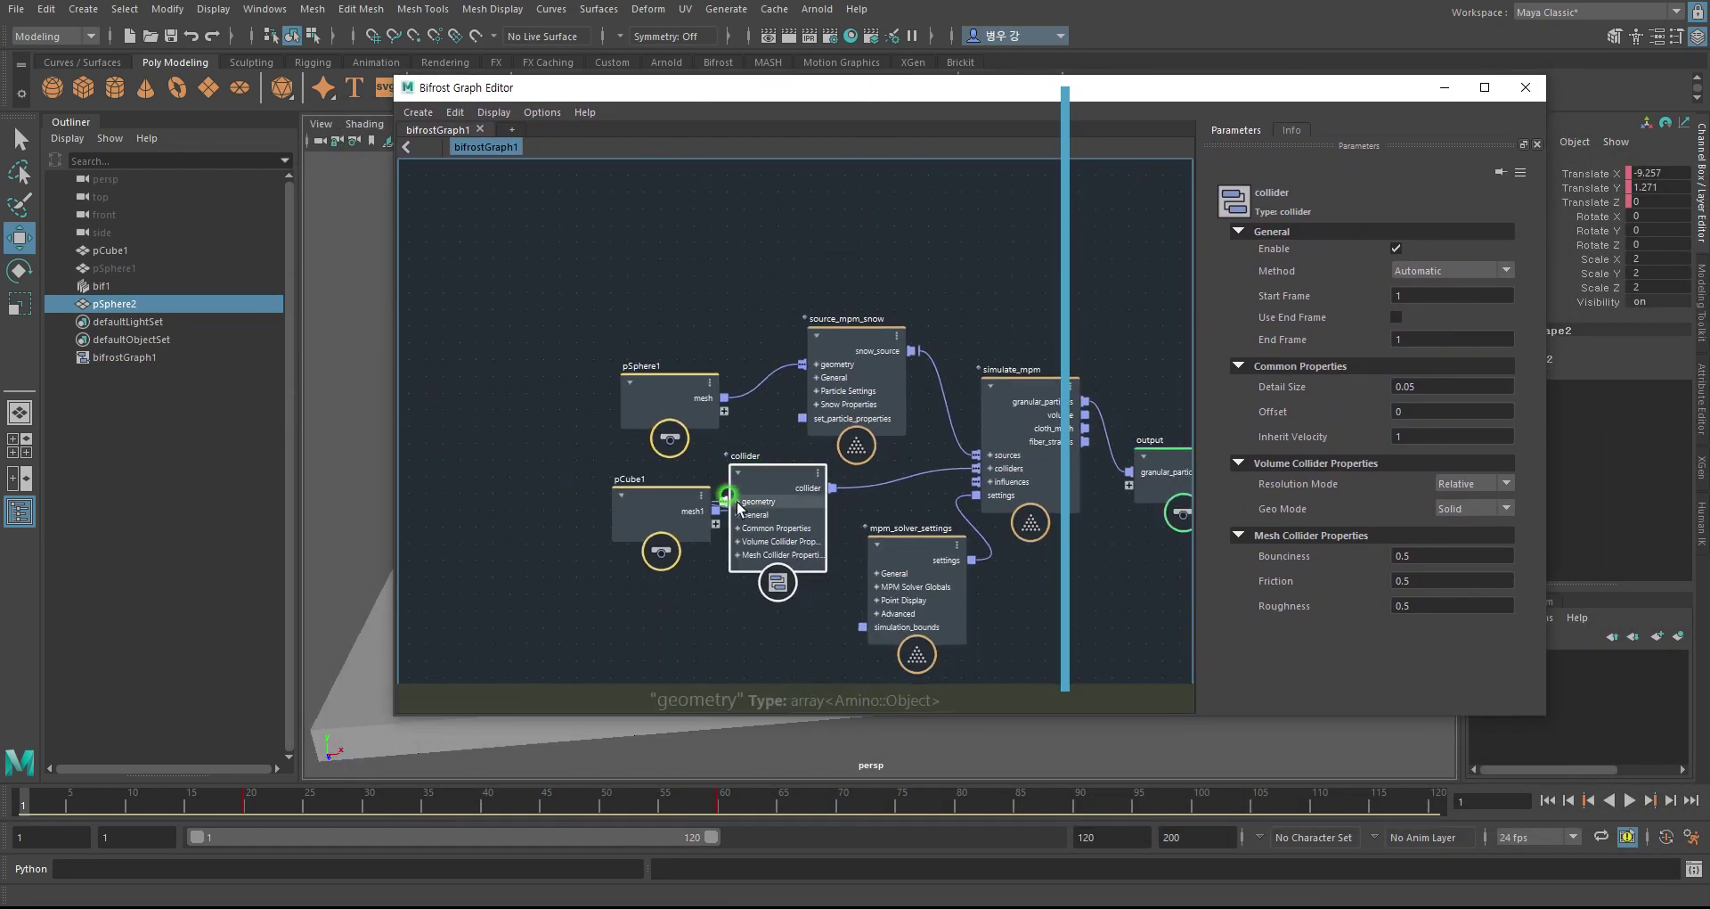
left_click(634, 498)
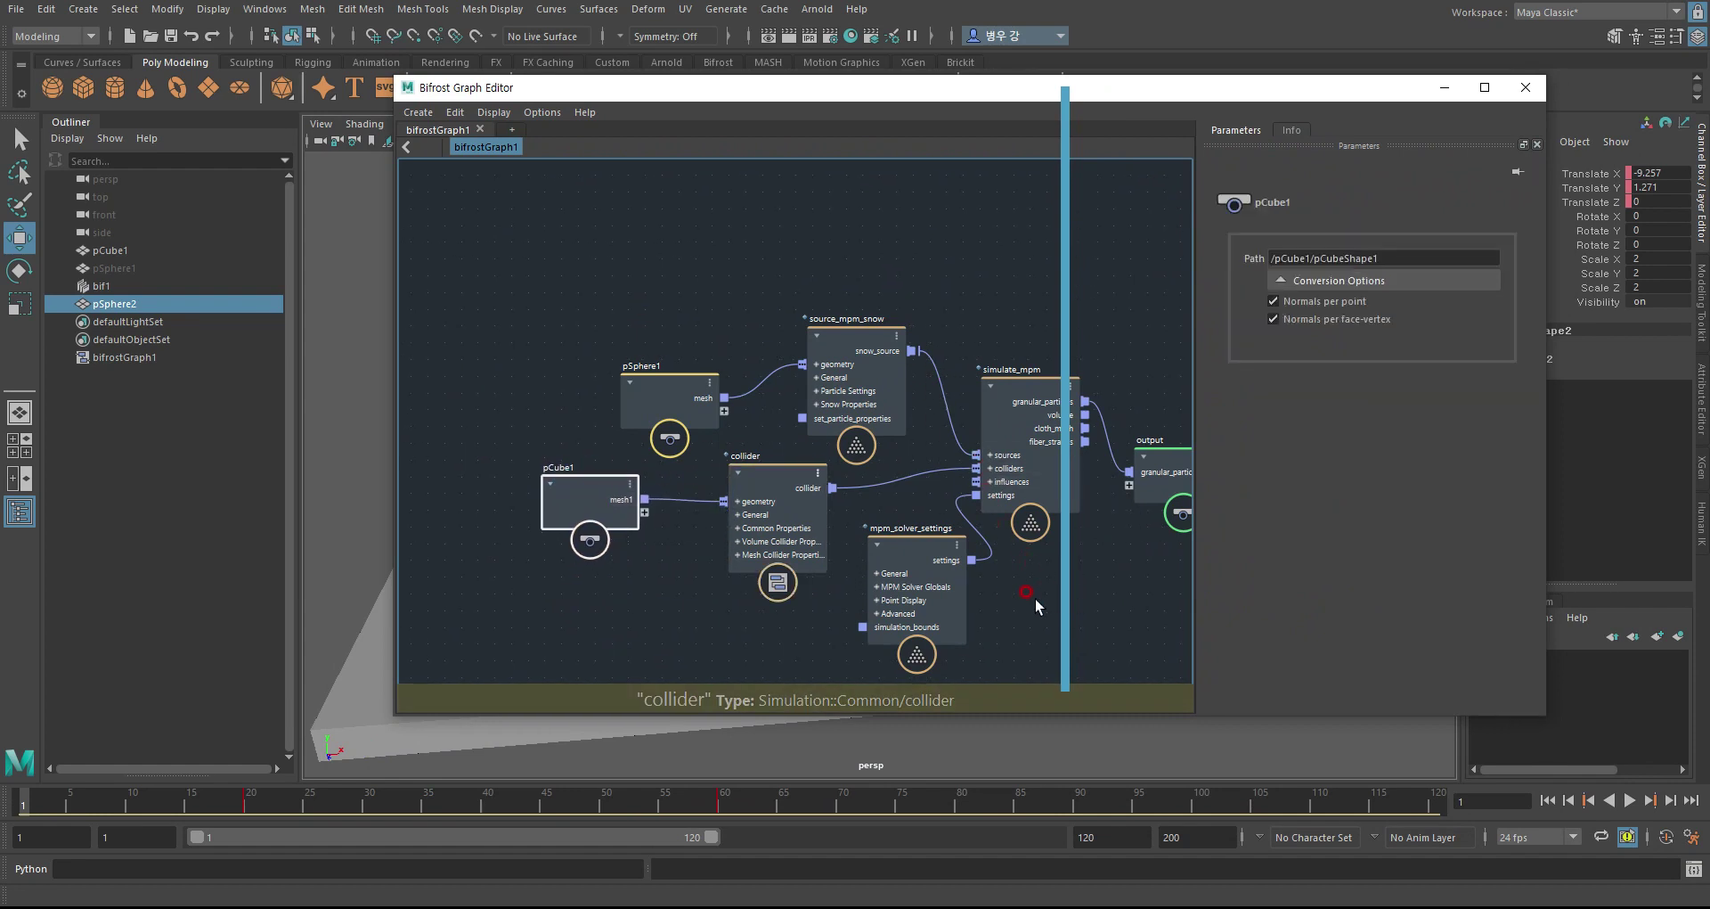
left_click_drag(921, 541, 896, 554)
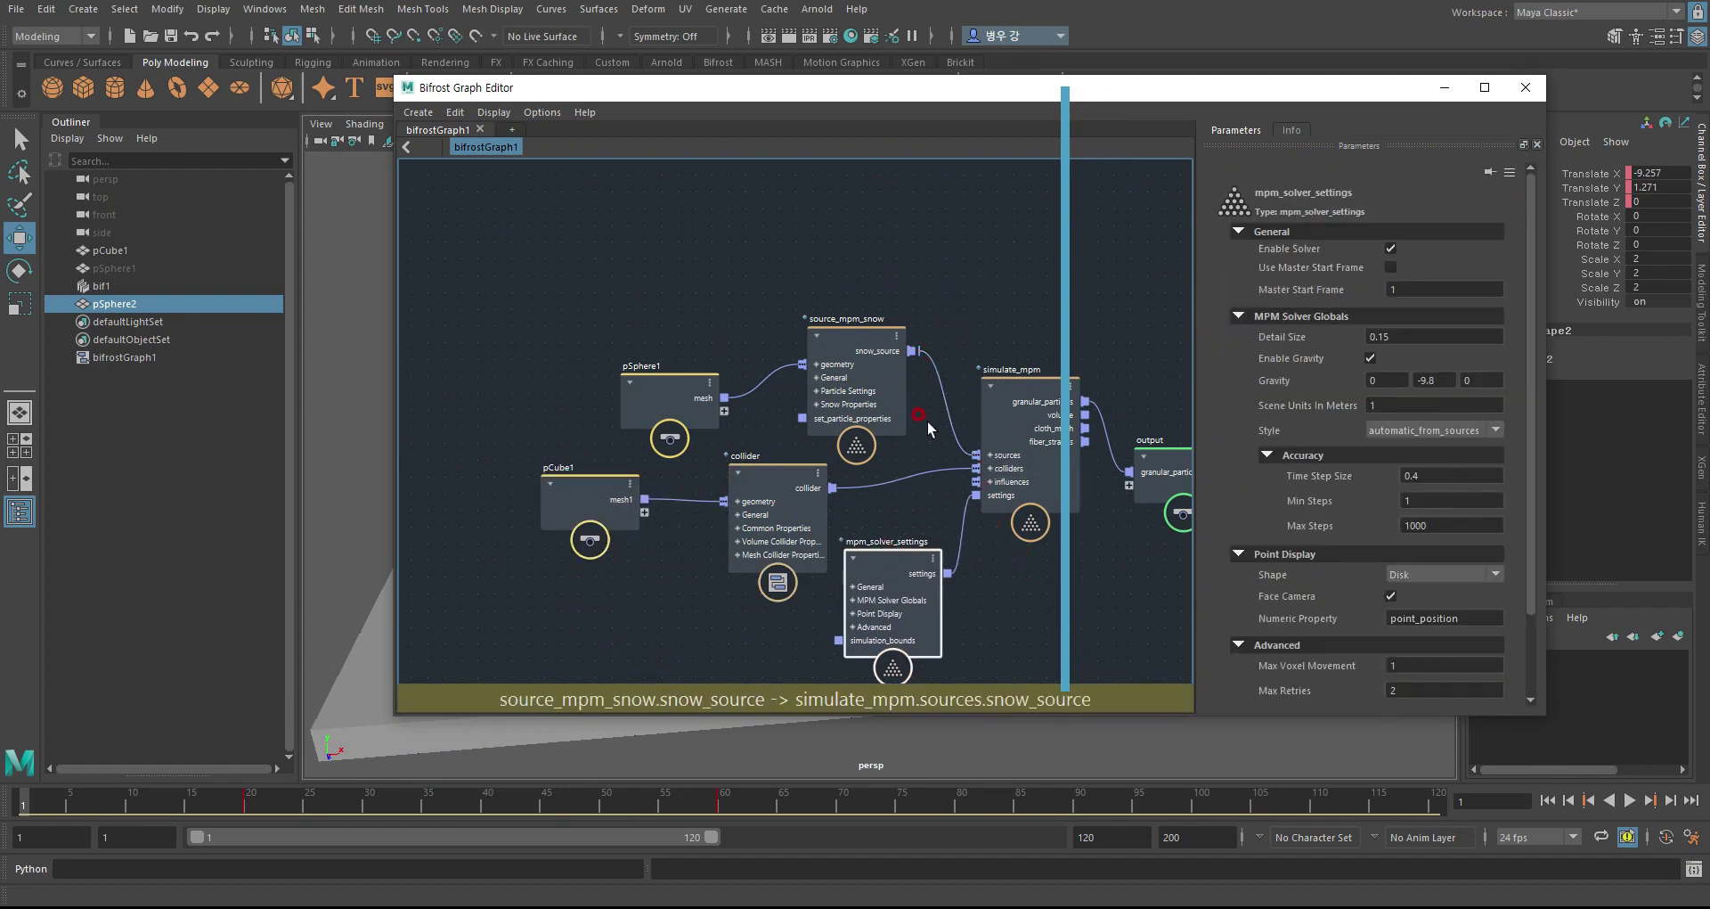
middle_click_drag(928, 420, 804, 383)
left_click(868, 474)
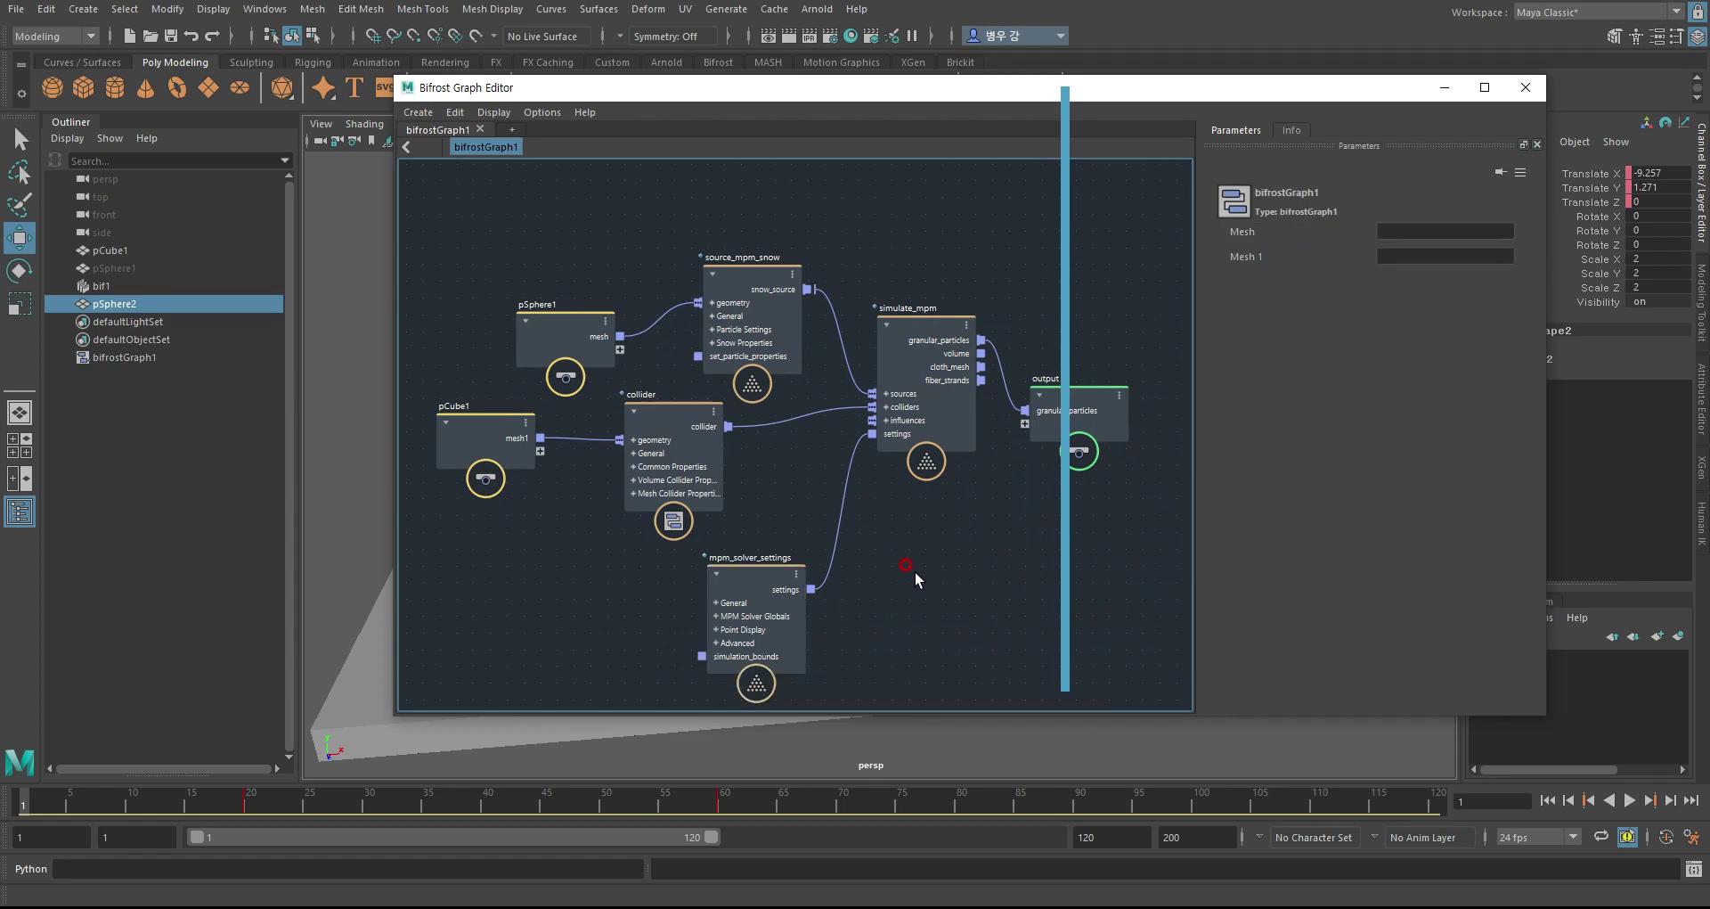
key("l")
middle_click_drag(819, 427, 934, 446)
left_click_drag(832, 101, 1298, 138)
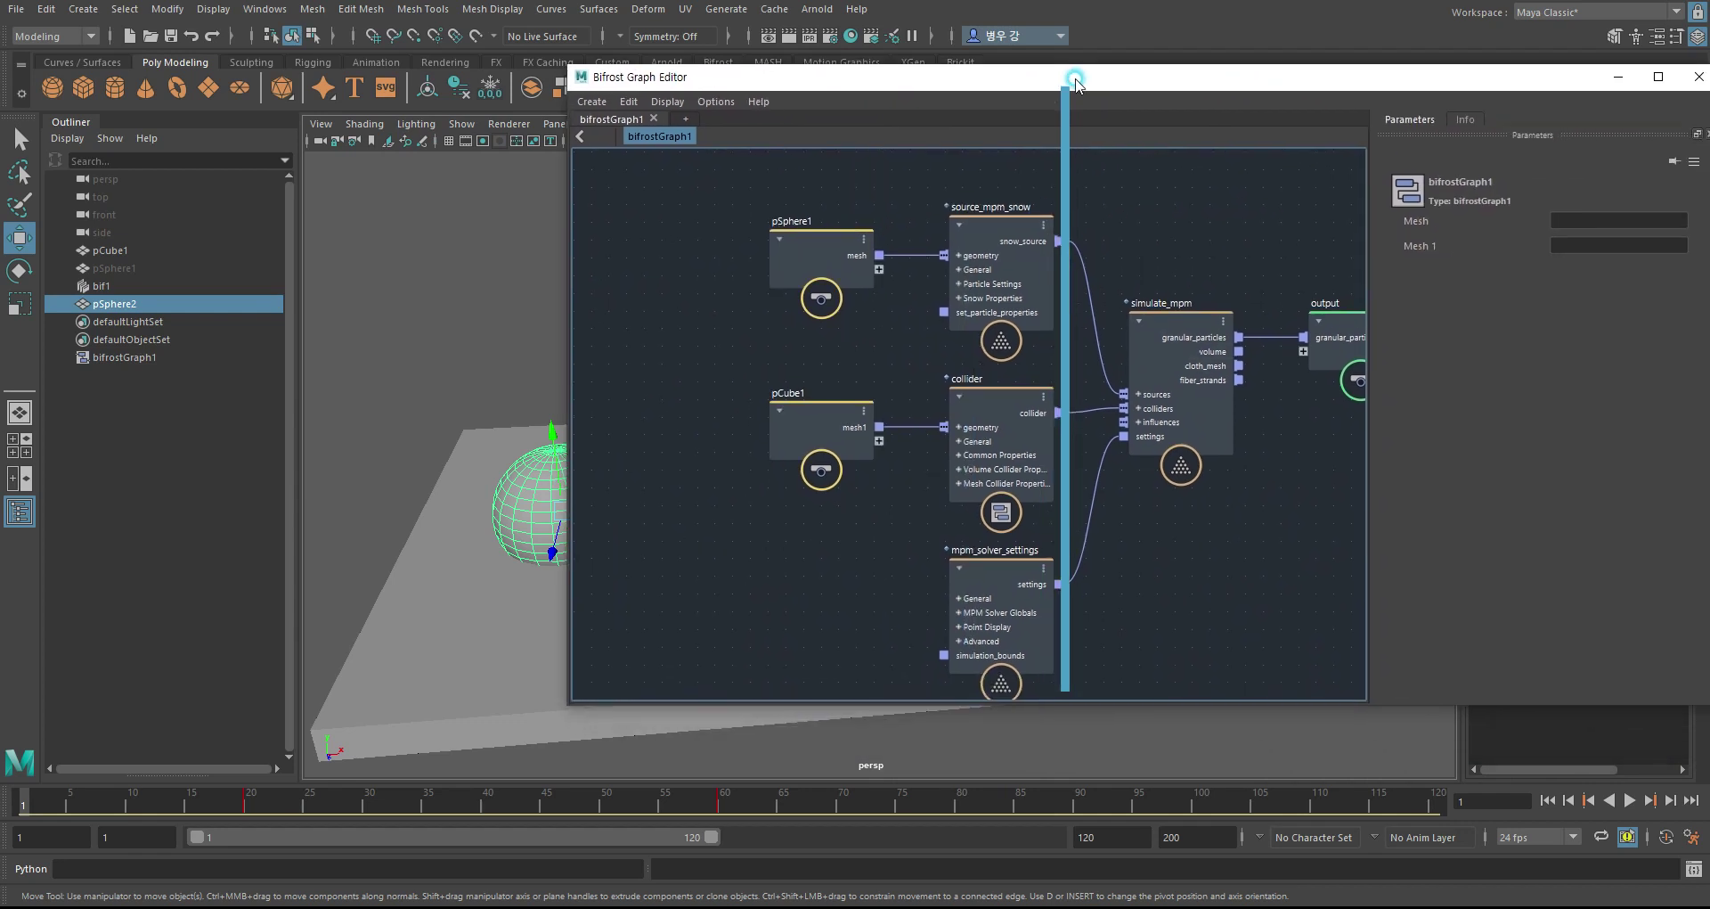
- Bring pSphere2 into the graph as a node with a mesh2 output
left_click(726, 526)
left_click_drag(799, 552, 834, 553)
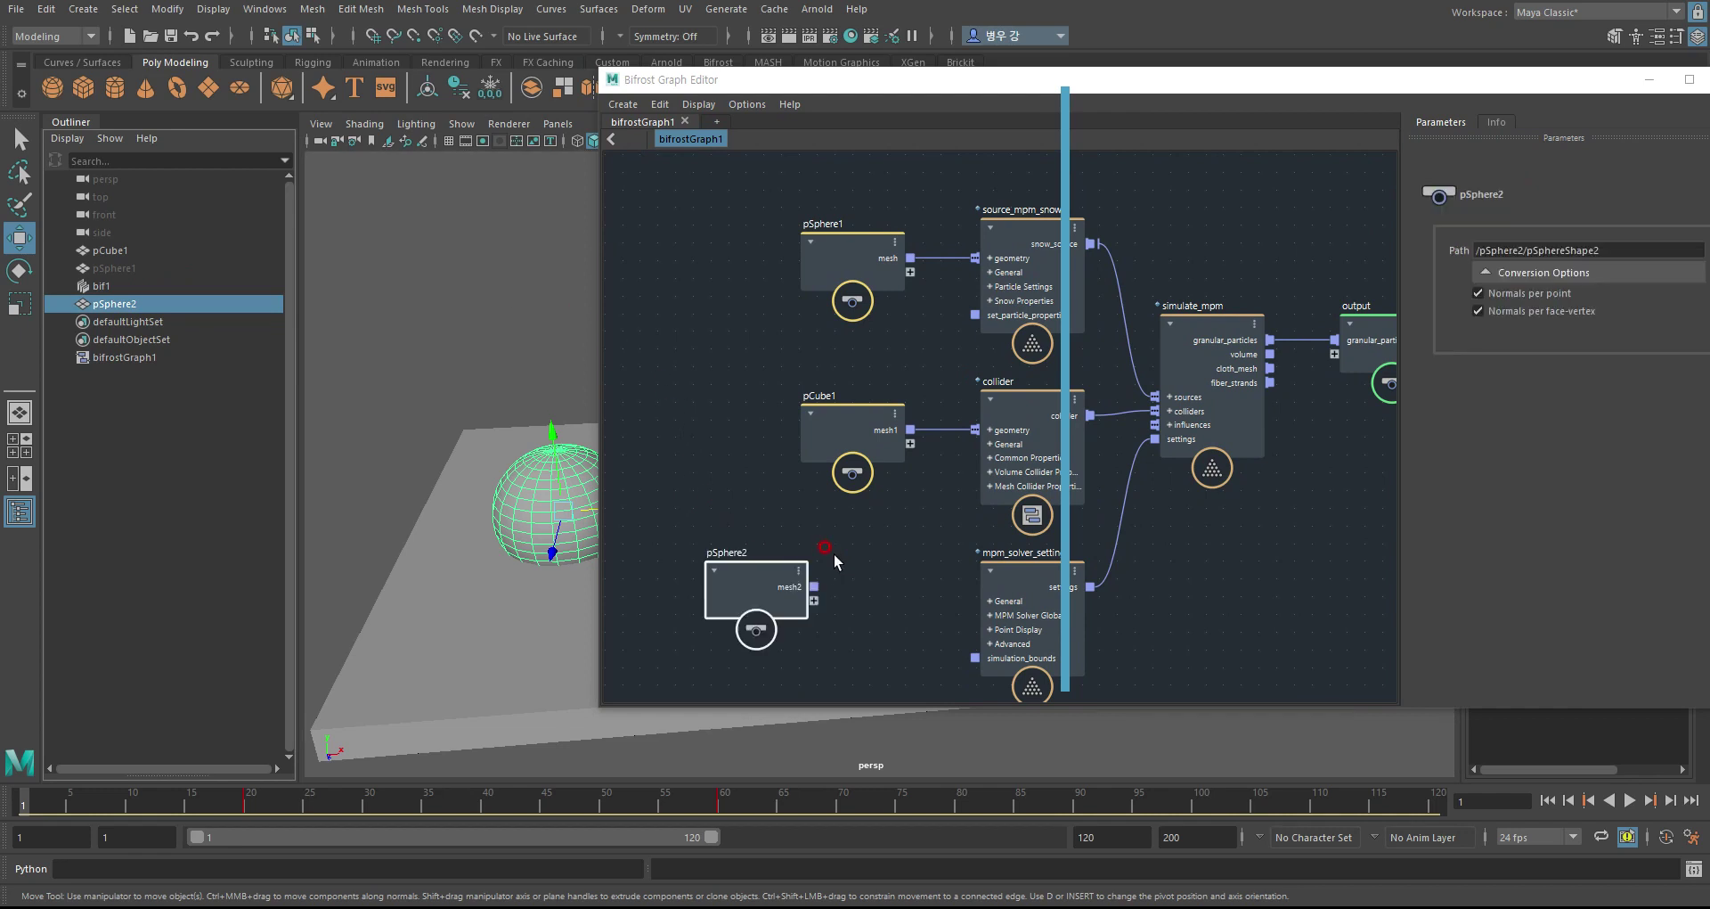
left_click(1026, 396)
left_click(471, 618)
left_click(539, 481)
left_click(448, 621)
left_click(537, 481)
- Alternate selecting the cube and sphere in the scene, then shift the pSphere2 node left
left_click(468, 634)
left_click(532, 470)
left_click(463, 605)
left_click(537, 481)
left_click(468, 636)
left_click(537, 481)
left_click_drag(837, 532, 723, 493)
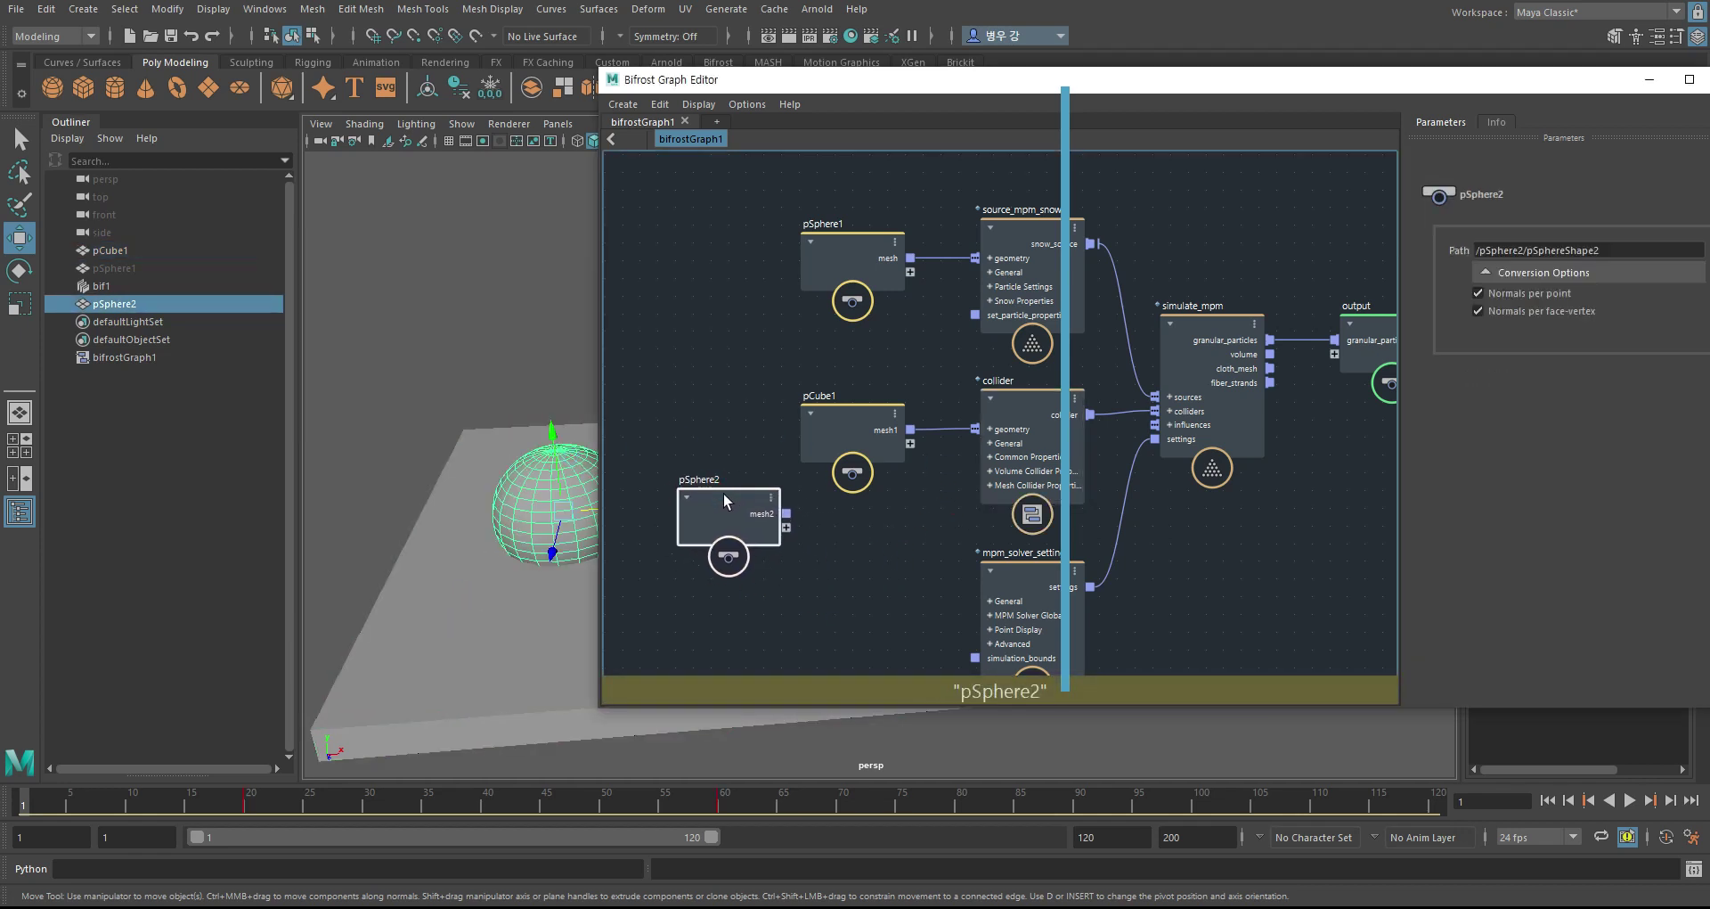
left_click(867, 532)
- Create a collider1 node and wire pSphere2's mesh2 into its geometry
key("Tab")
type("coo")
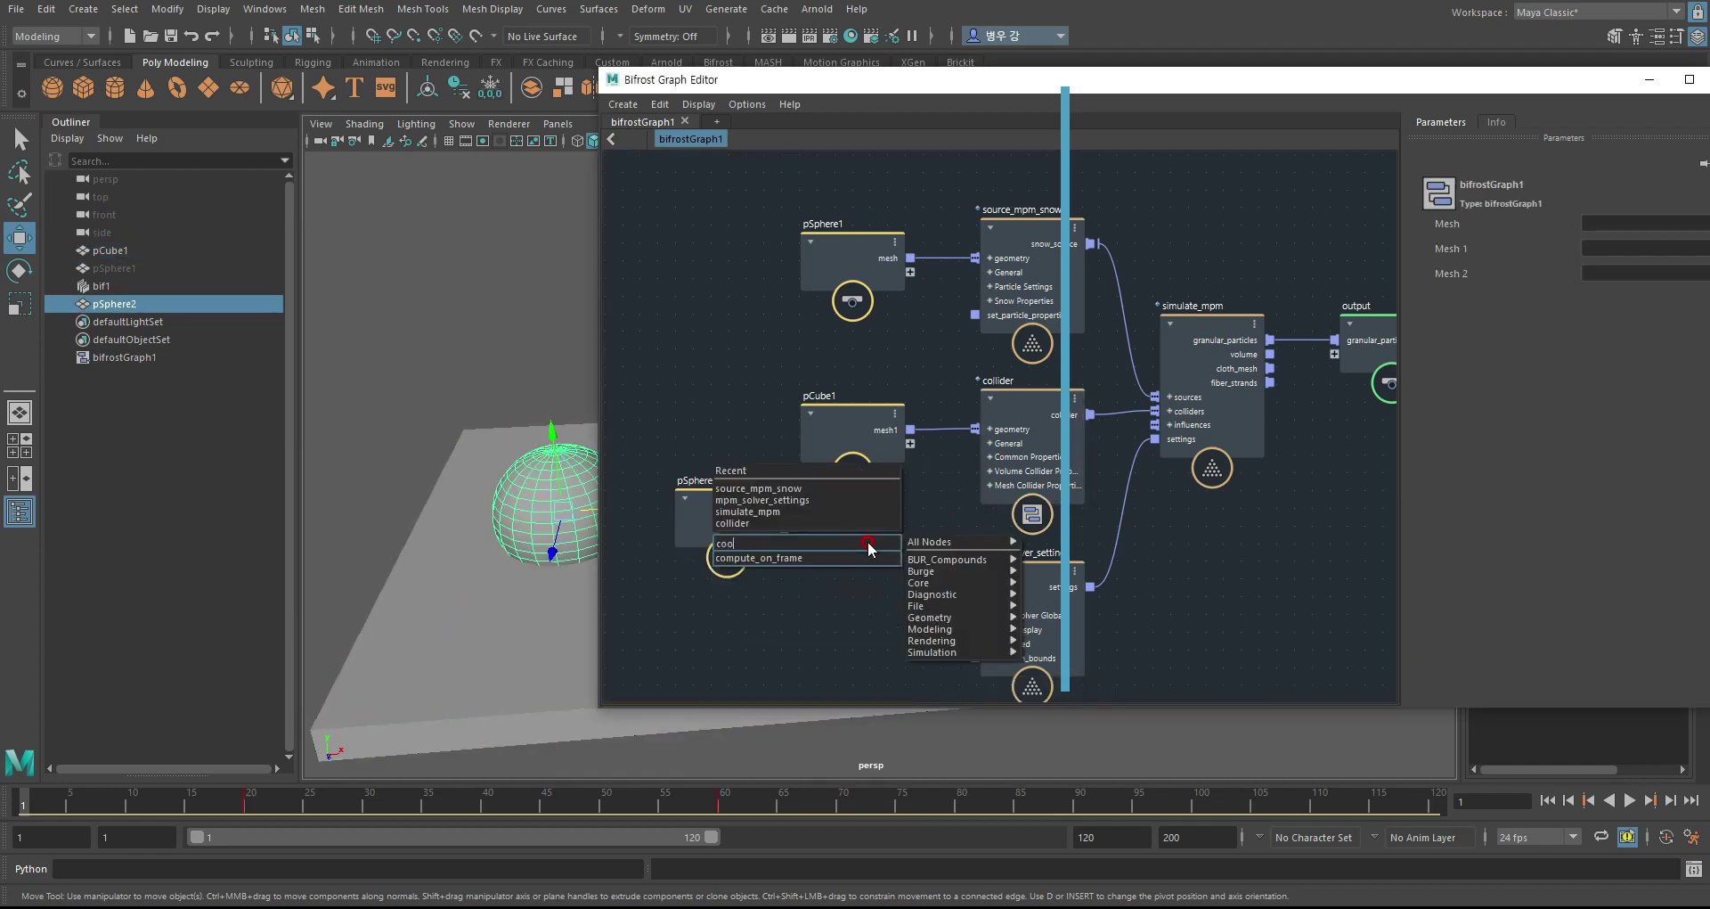
key("BackSpace")
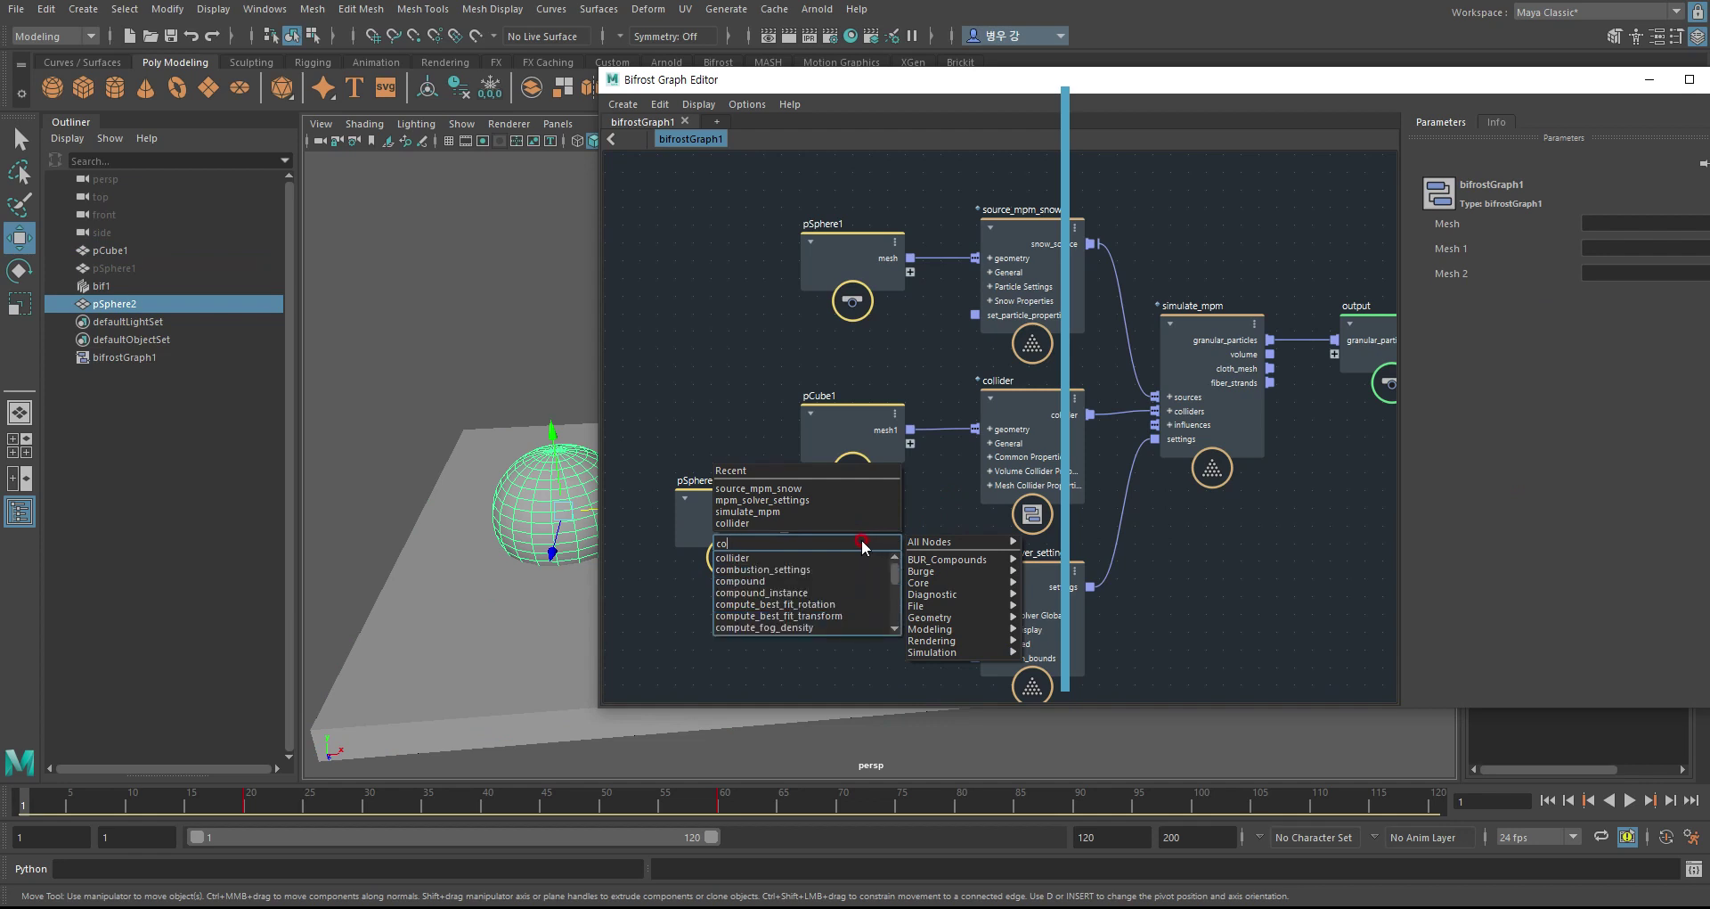
left_click(758, 560)
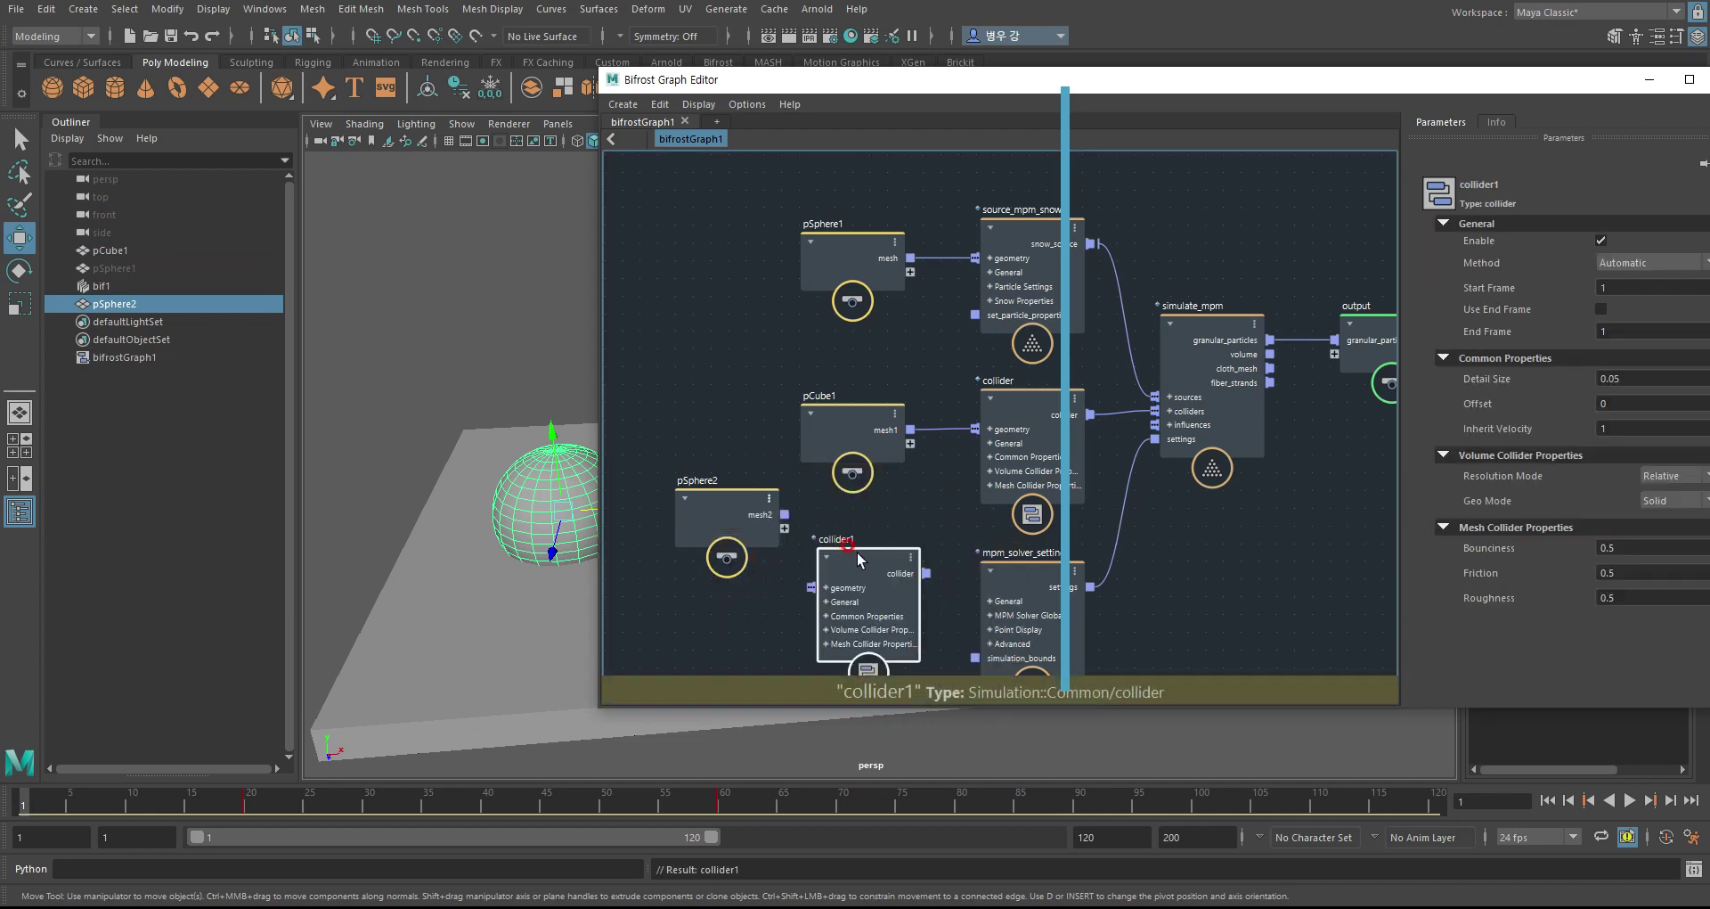
mouse_move(784, 514)
left_mouse_down()
mouse_move(810, 587)
mouse_move(863, 567)
left_mouse_up()
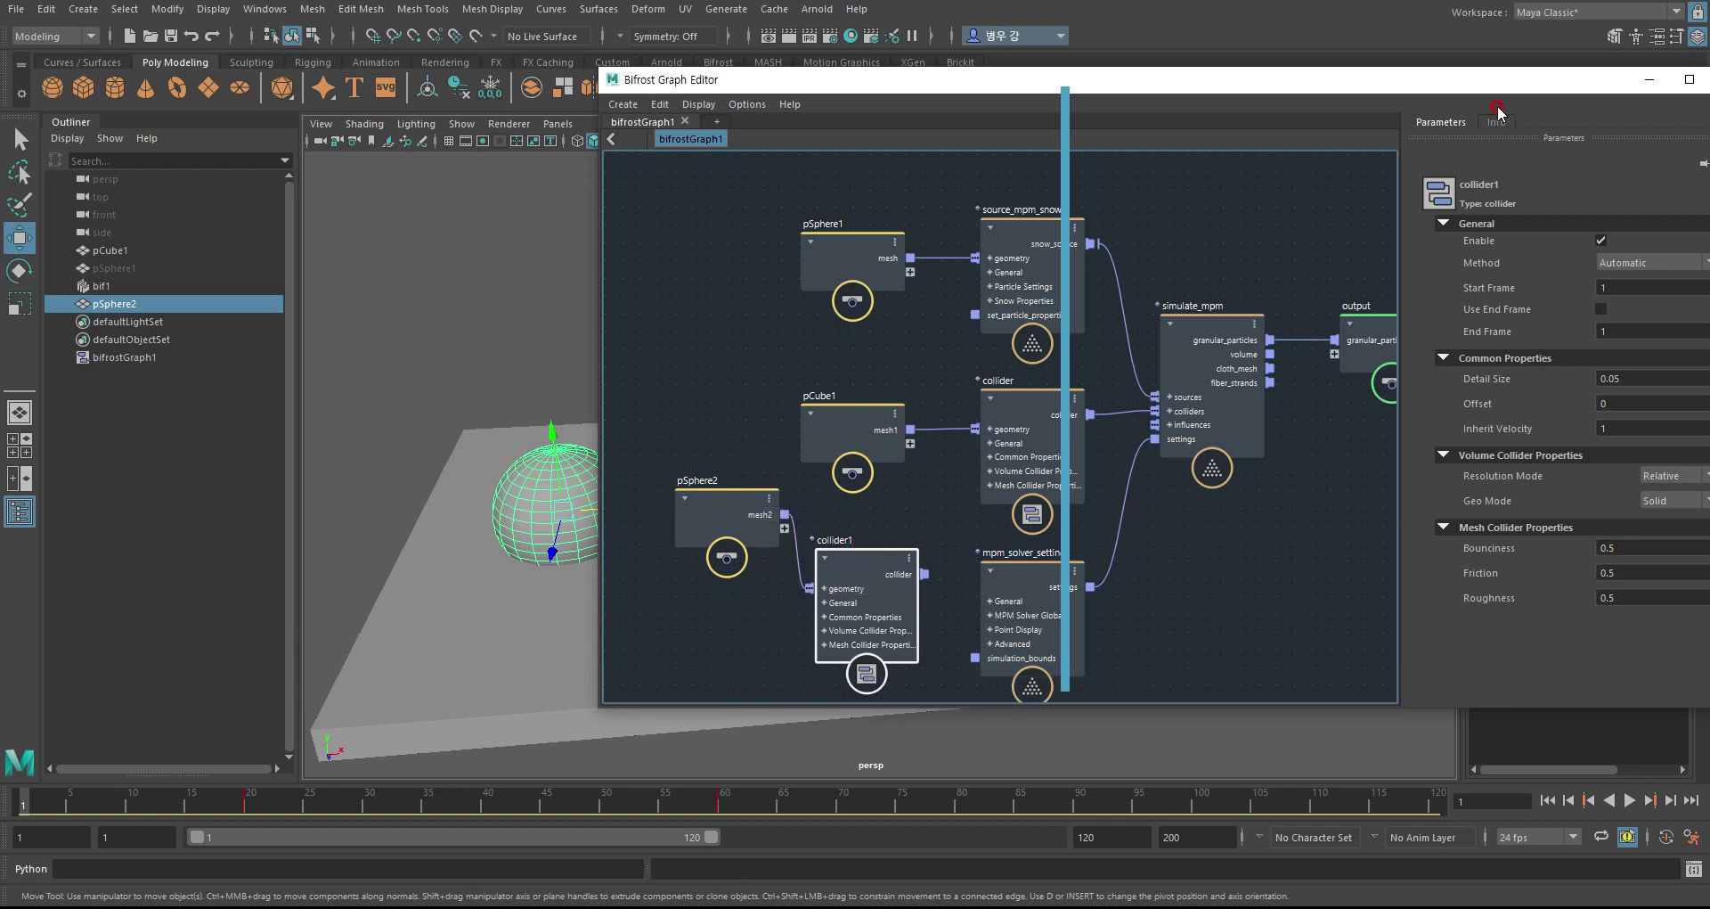
left_click_drag(1470, 86, 1079, 119)
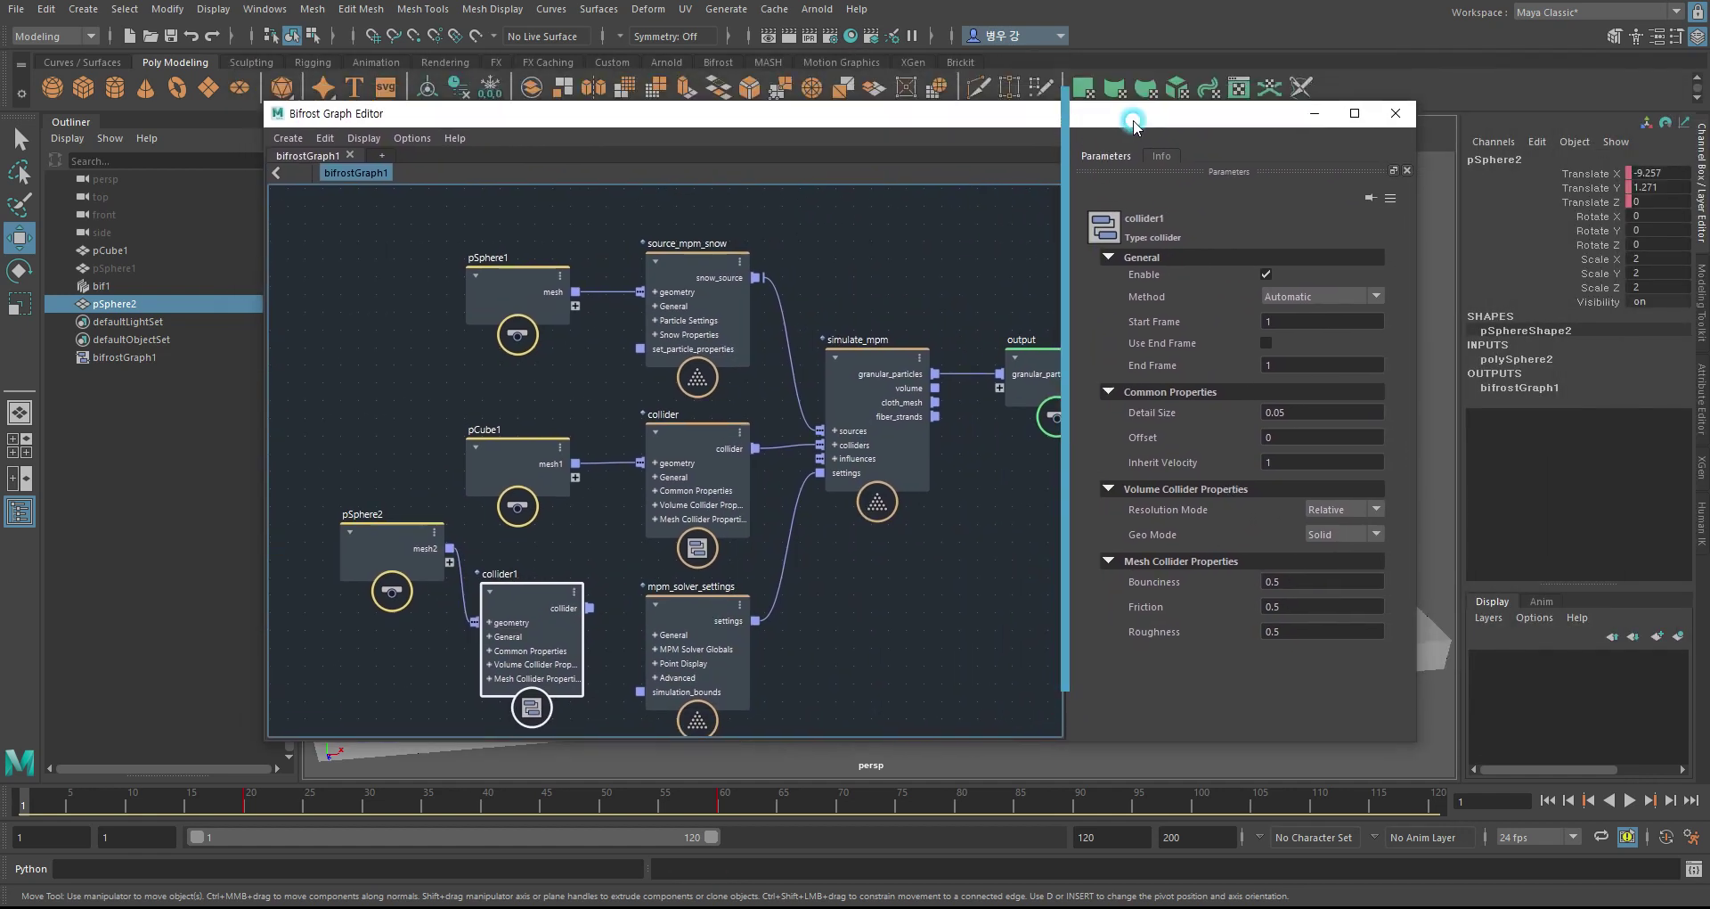
- Connect collider1's output to simulate_mpm's colliders input
mouse_move(587, 608)
left_click_drag(533, 606, 786, 453)
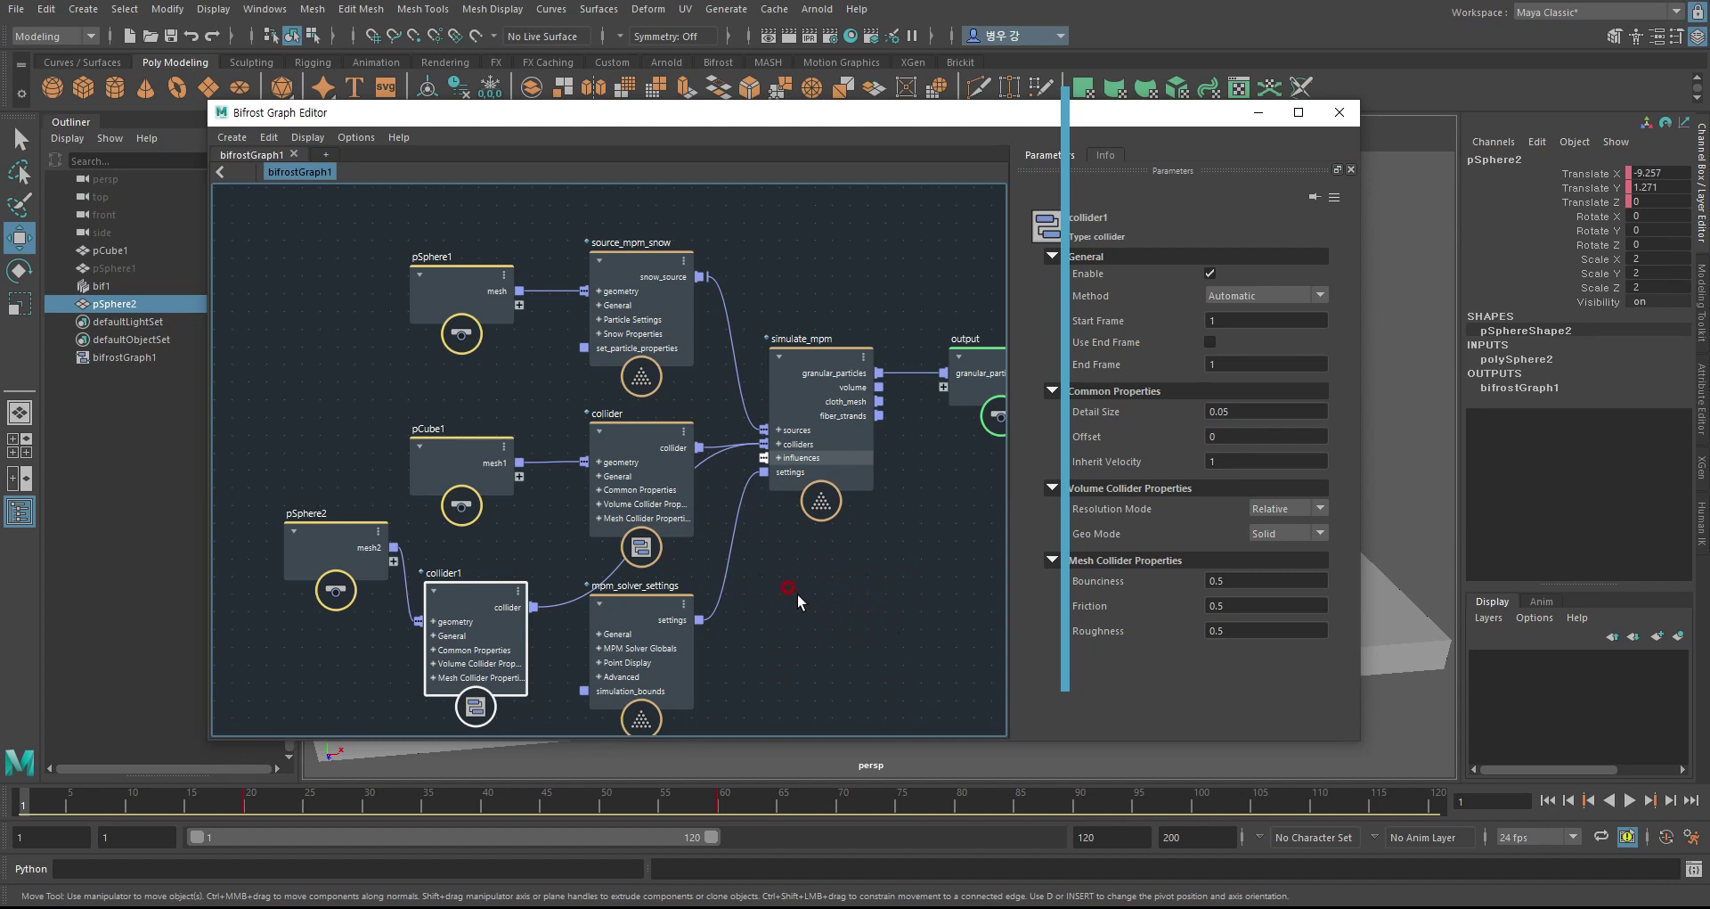
middle_click_drag(787, 606, 745, 506)
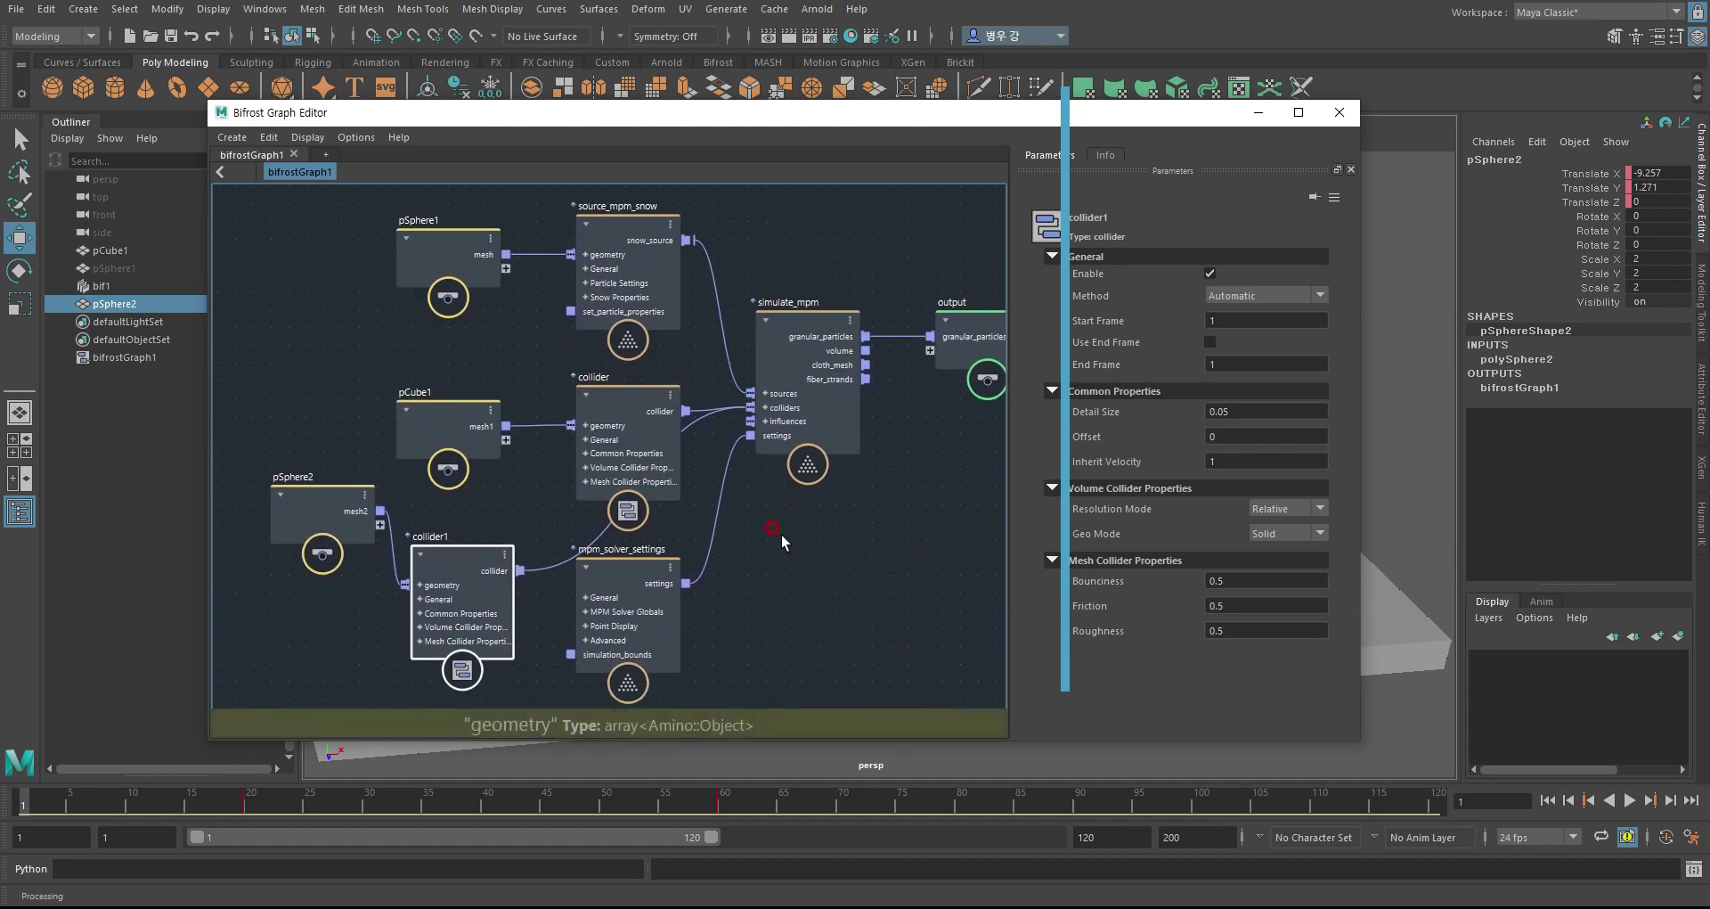
left_click(901, 575)
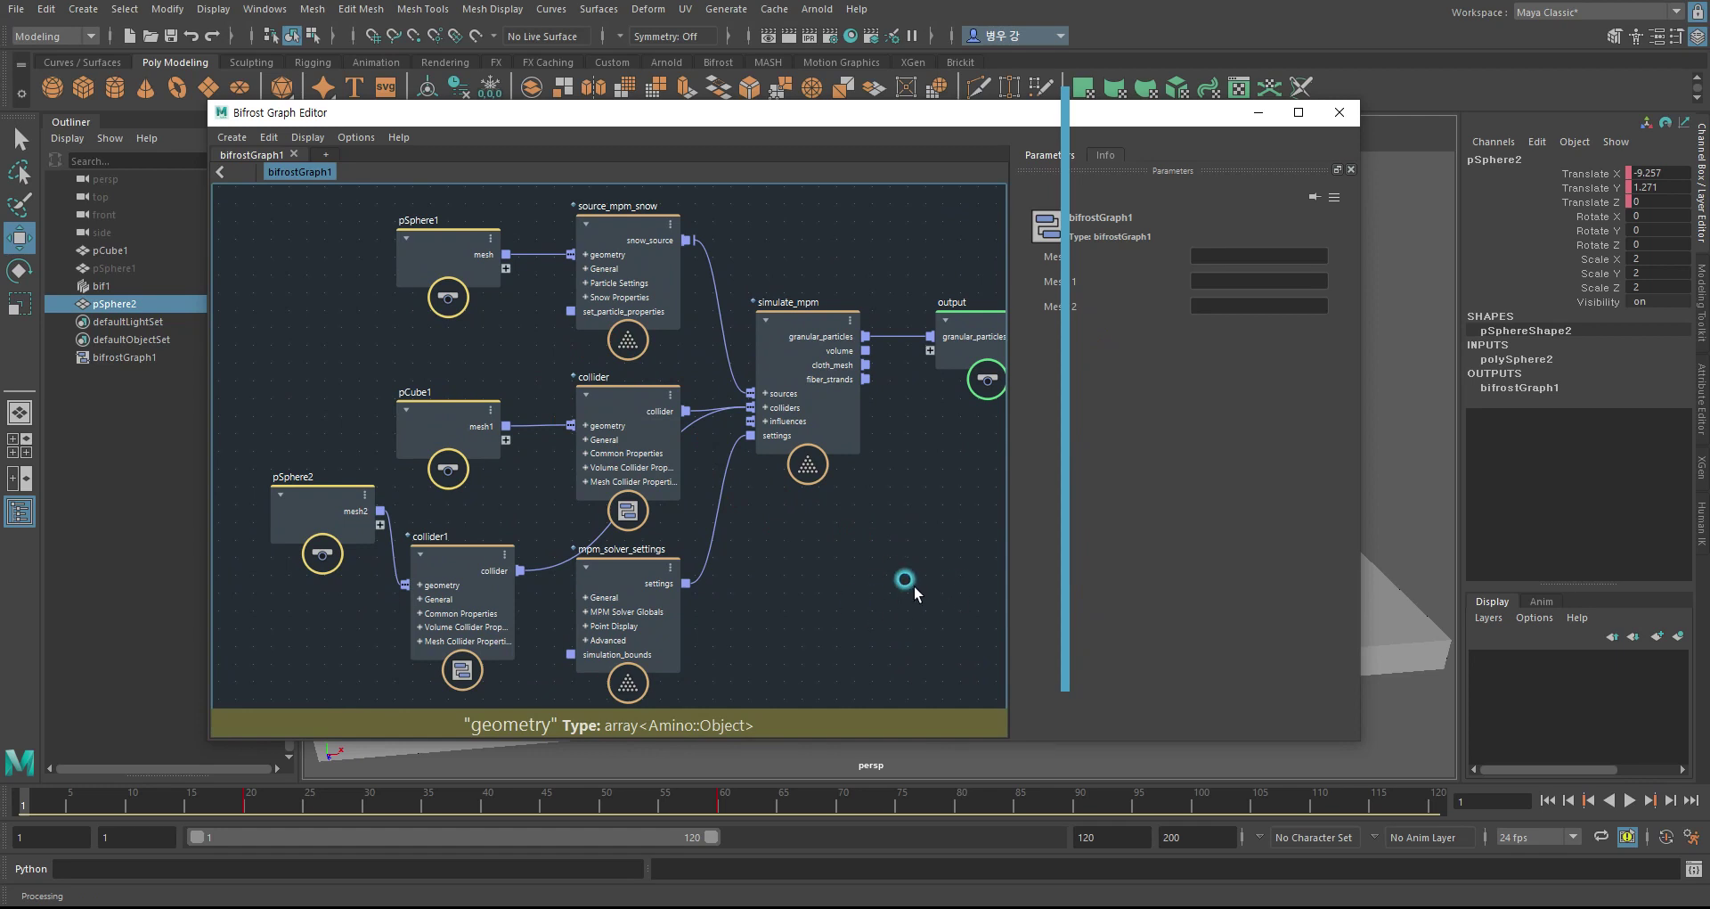
left_click(960, 634)
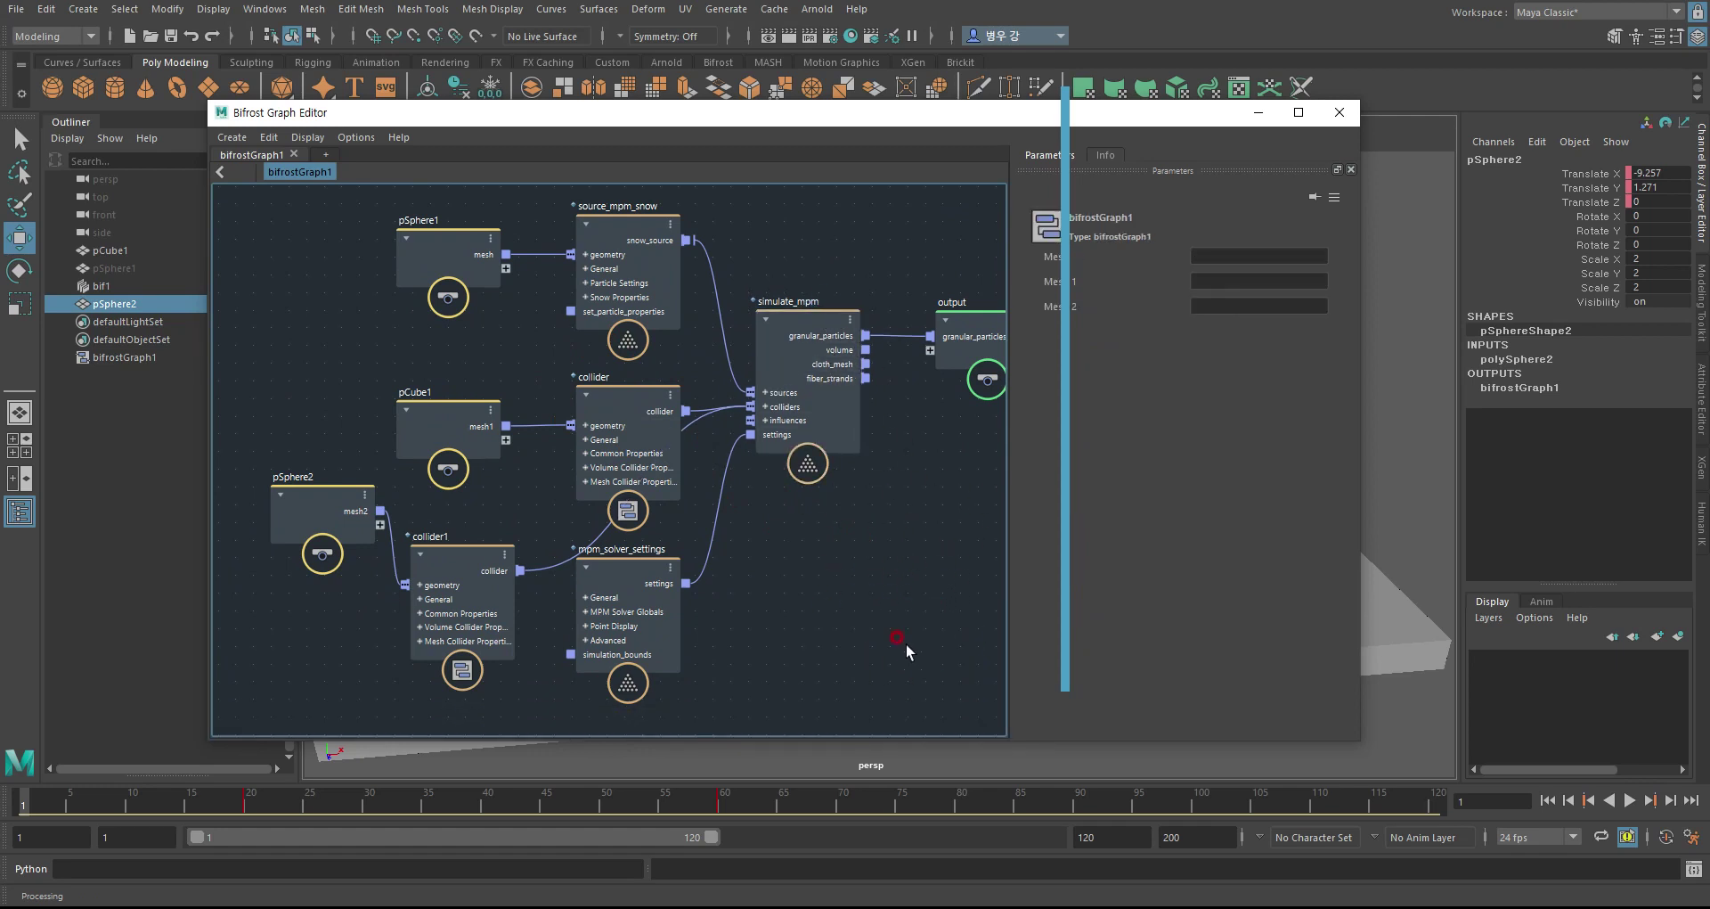
- Auto-arrange the graph with L and close the Bifrost Graph Editor
key("l")
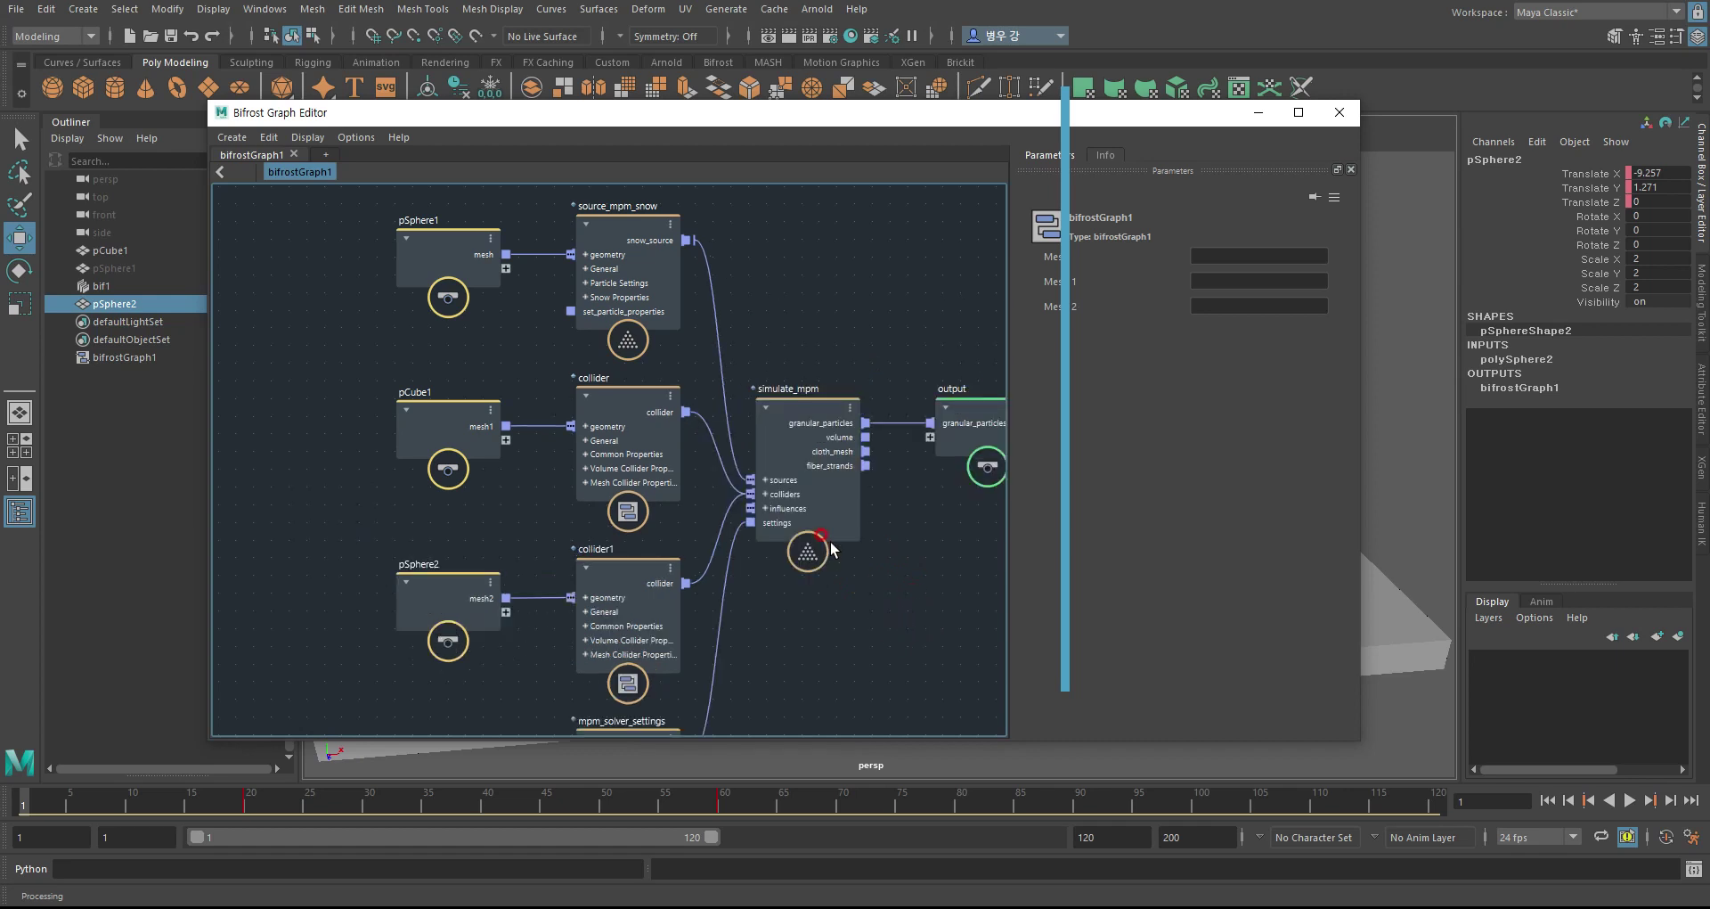
scroll(847, 490, "down", 3)
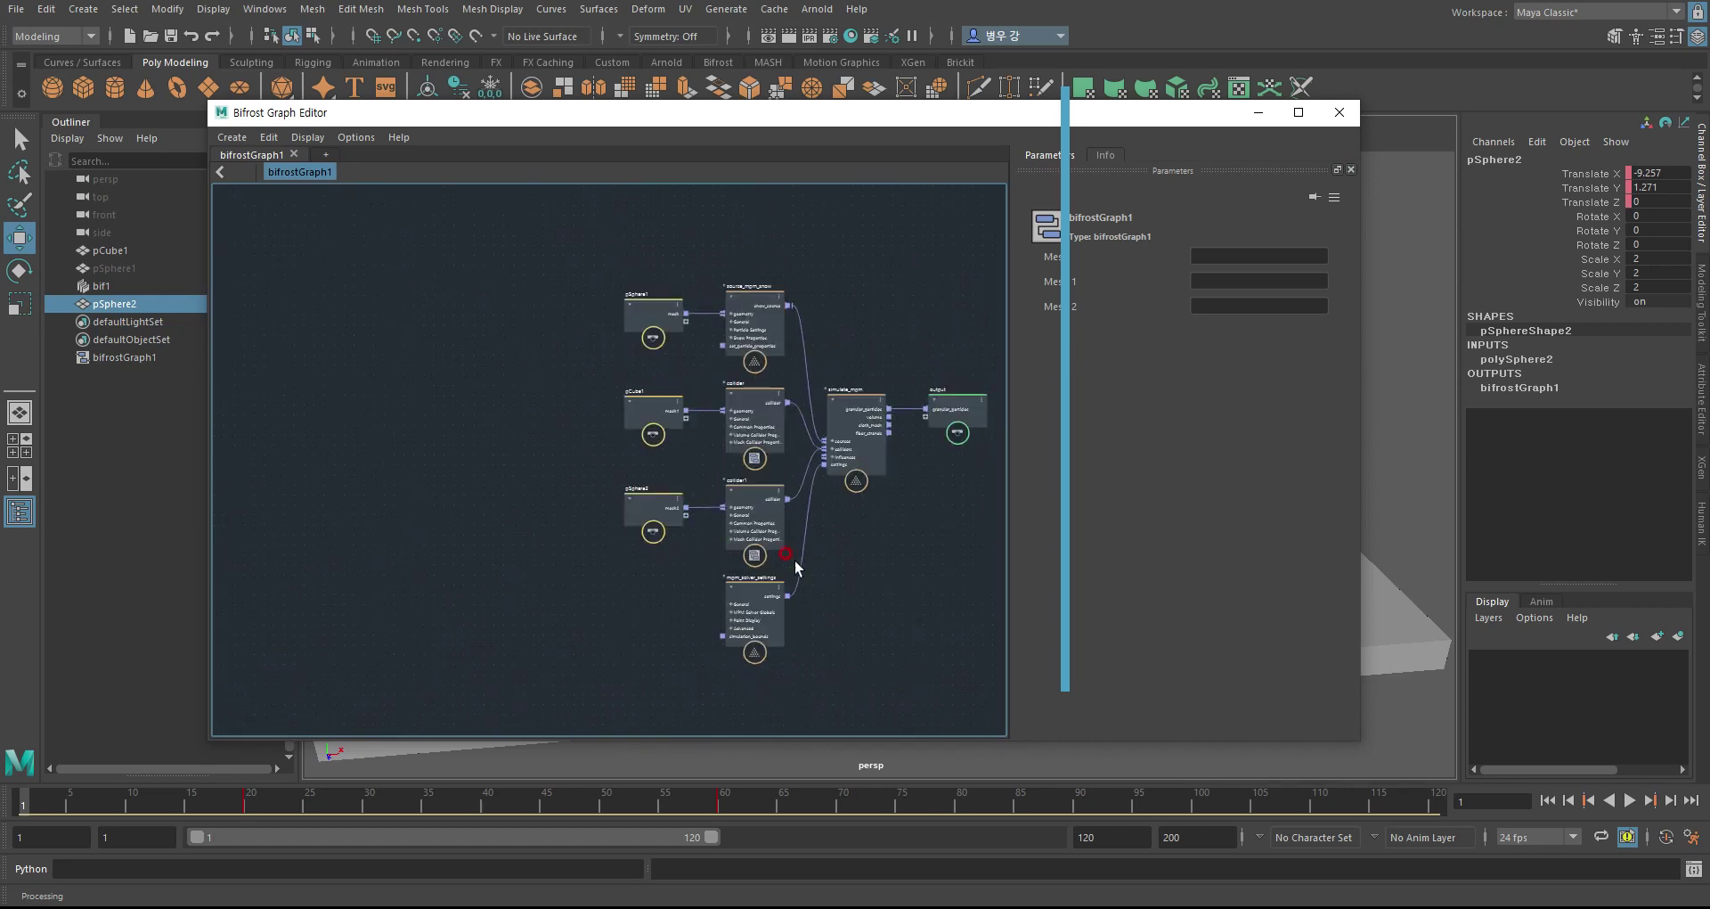
scroll(793, 565, "up", 3)
middle_click_drag(856, 513, 798, 599)
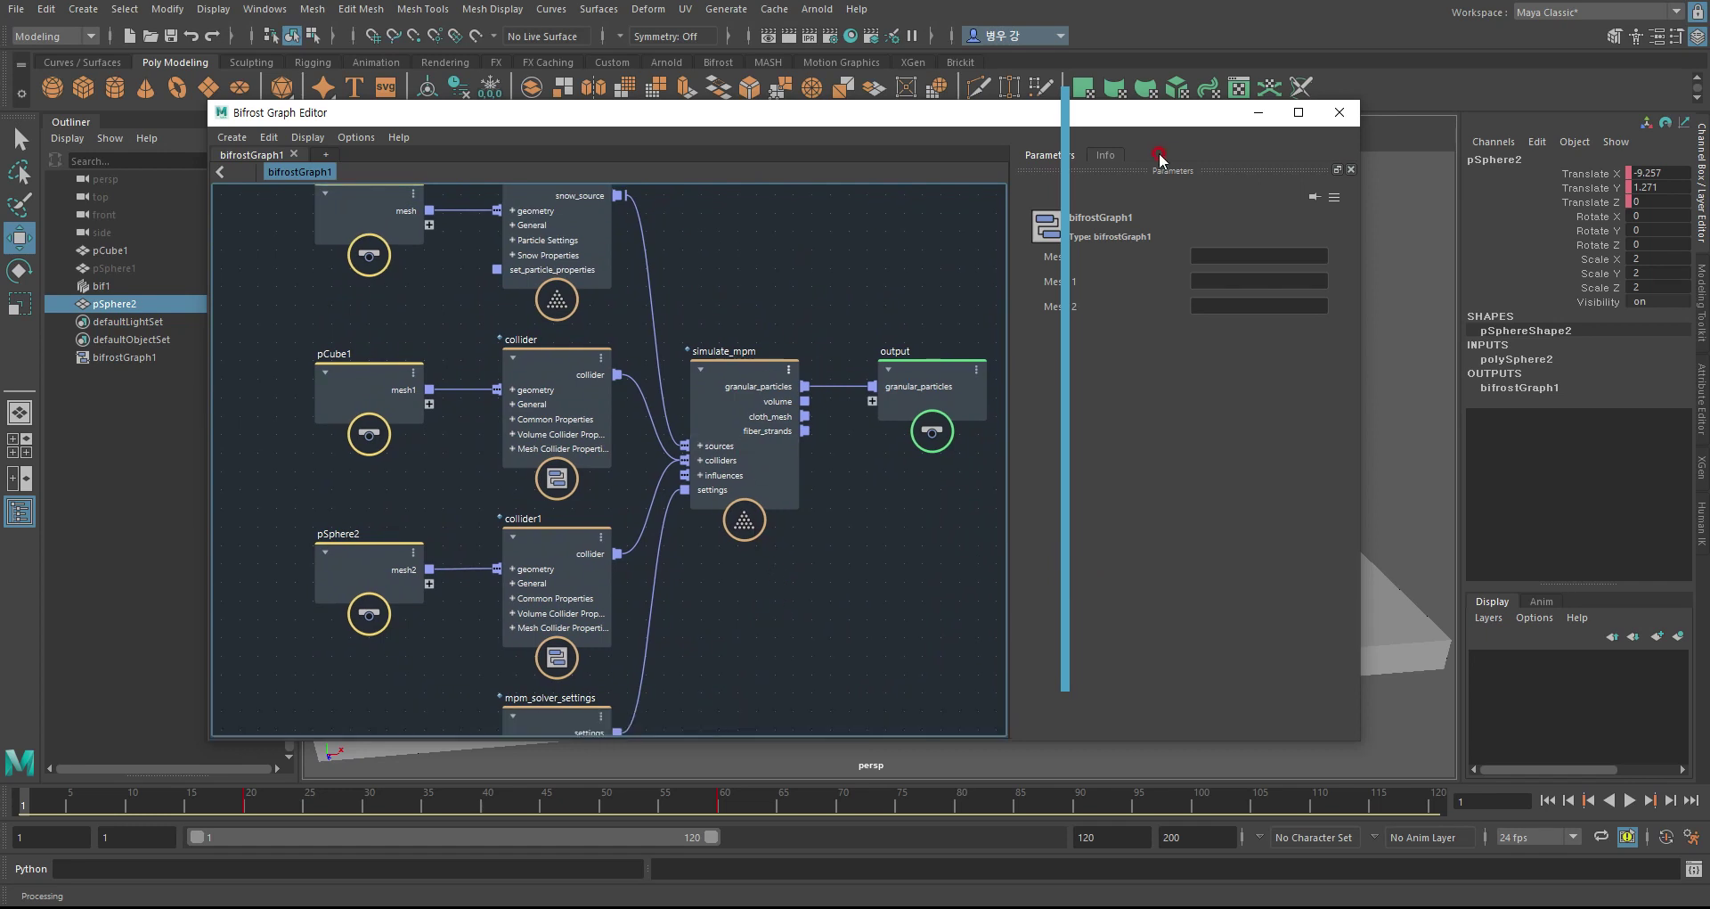
left_click_drag(542, 121, 687, 125)
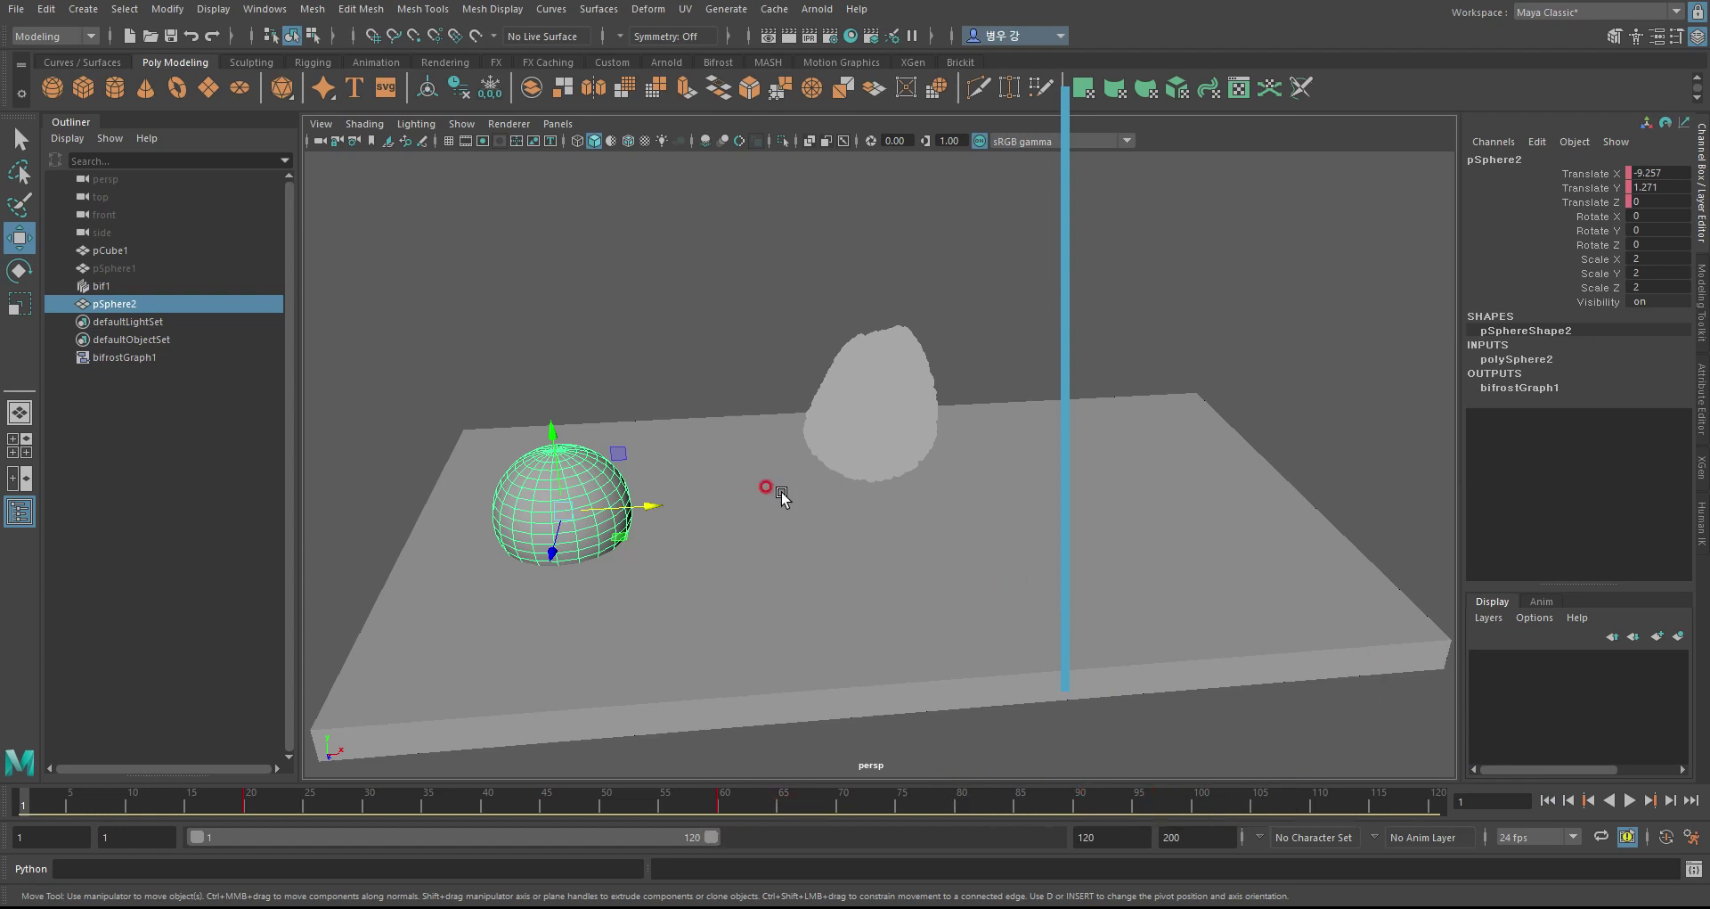
- Record an AVI playblast of the sphere-and-snow scene at quality 100 and scale 0.50
left_click_drag(773, 494, 828, 506, "alt")
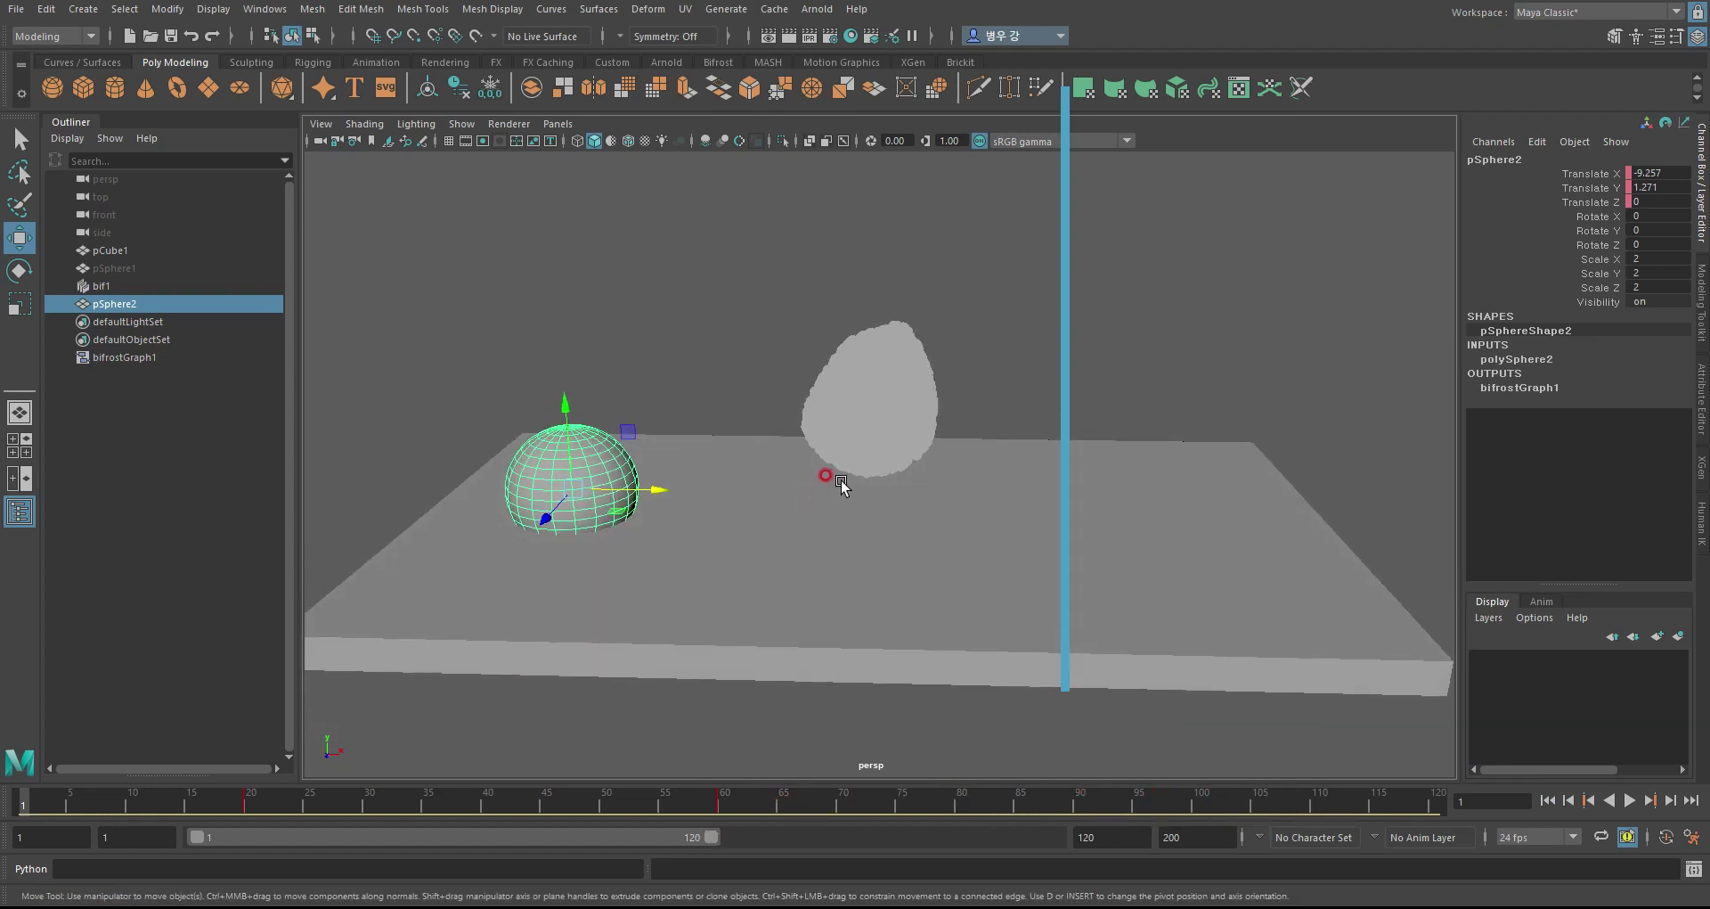
left_click(264, 8)
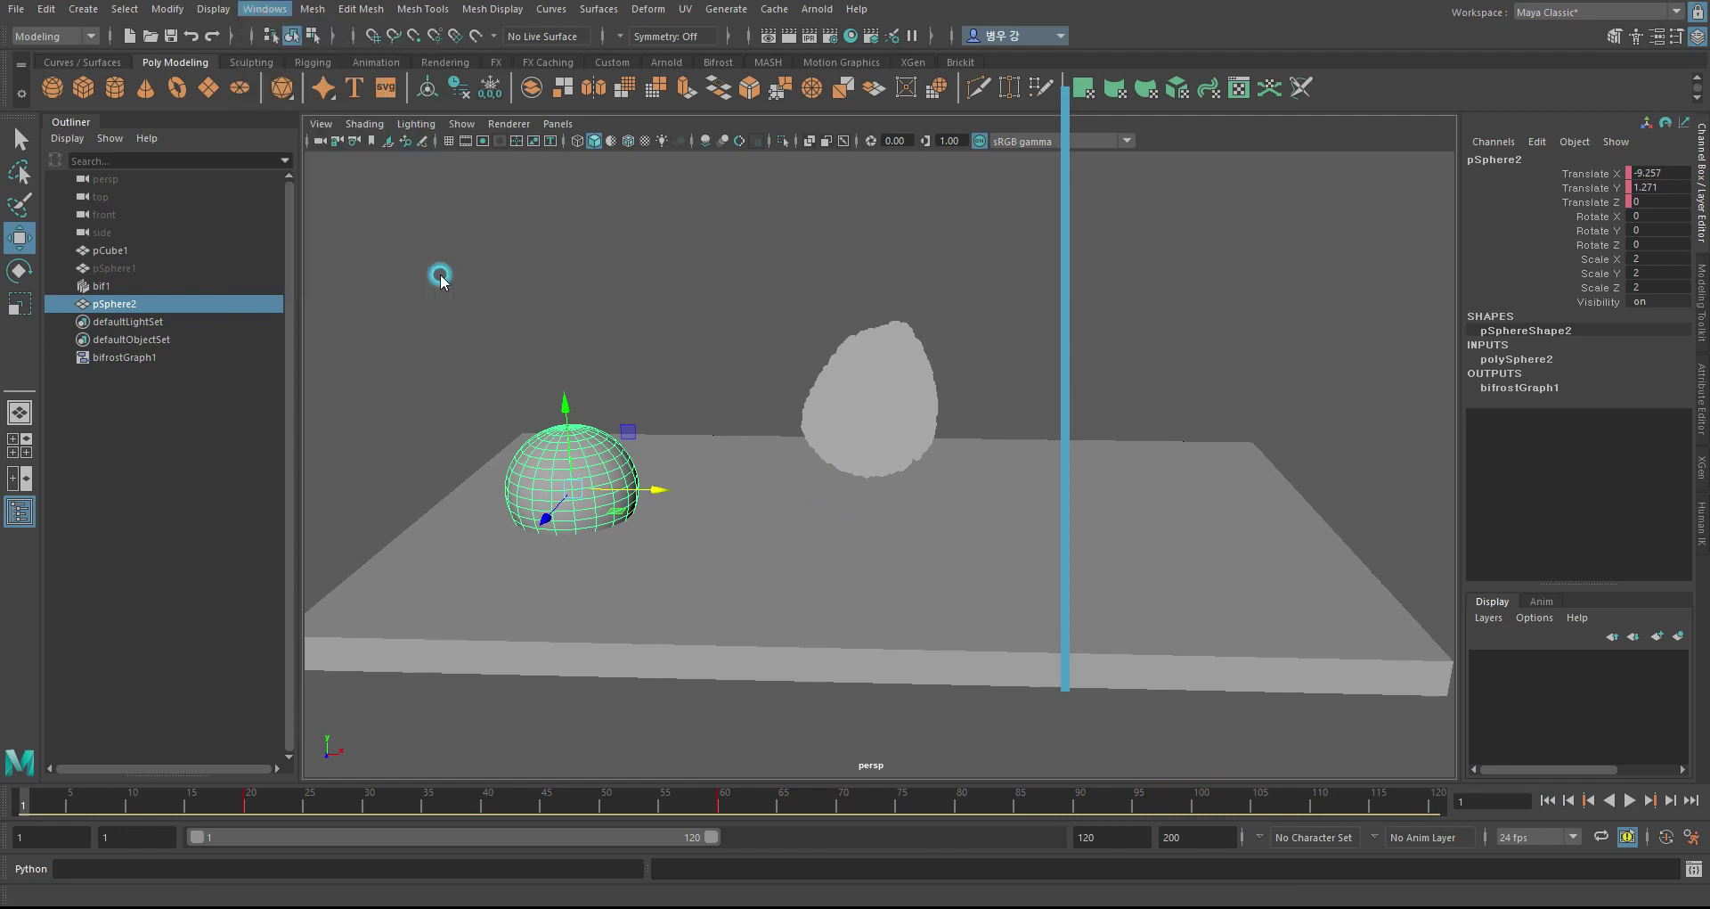
left_click(441, 276)
left_click_drag(754, 300, 1248, 166)
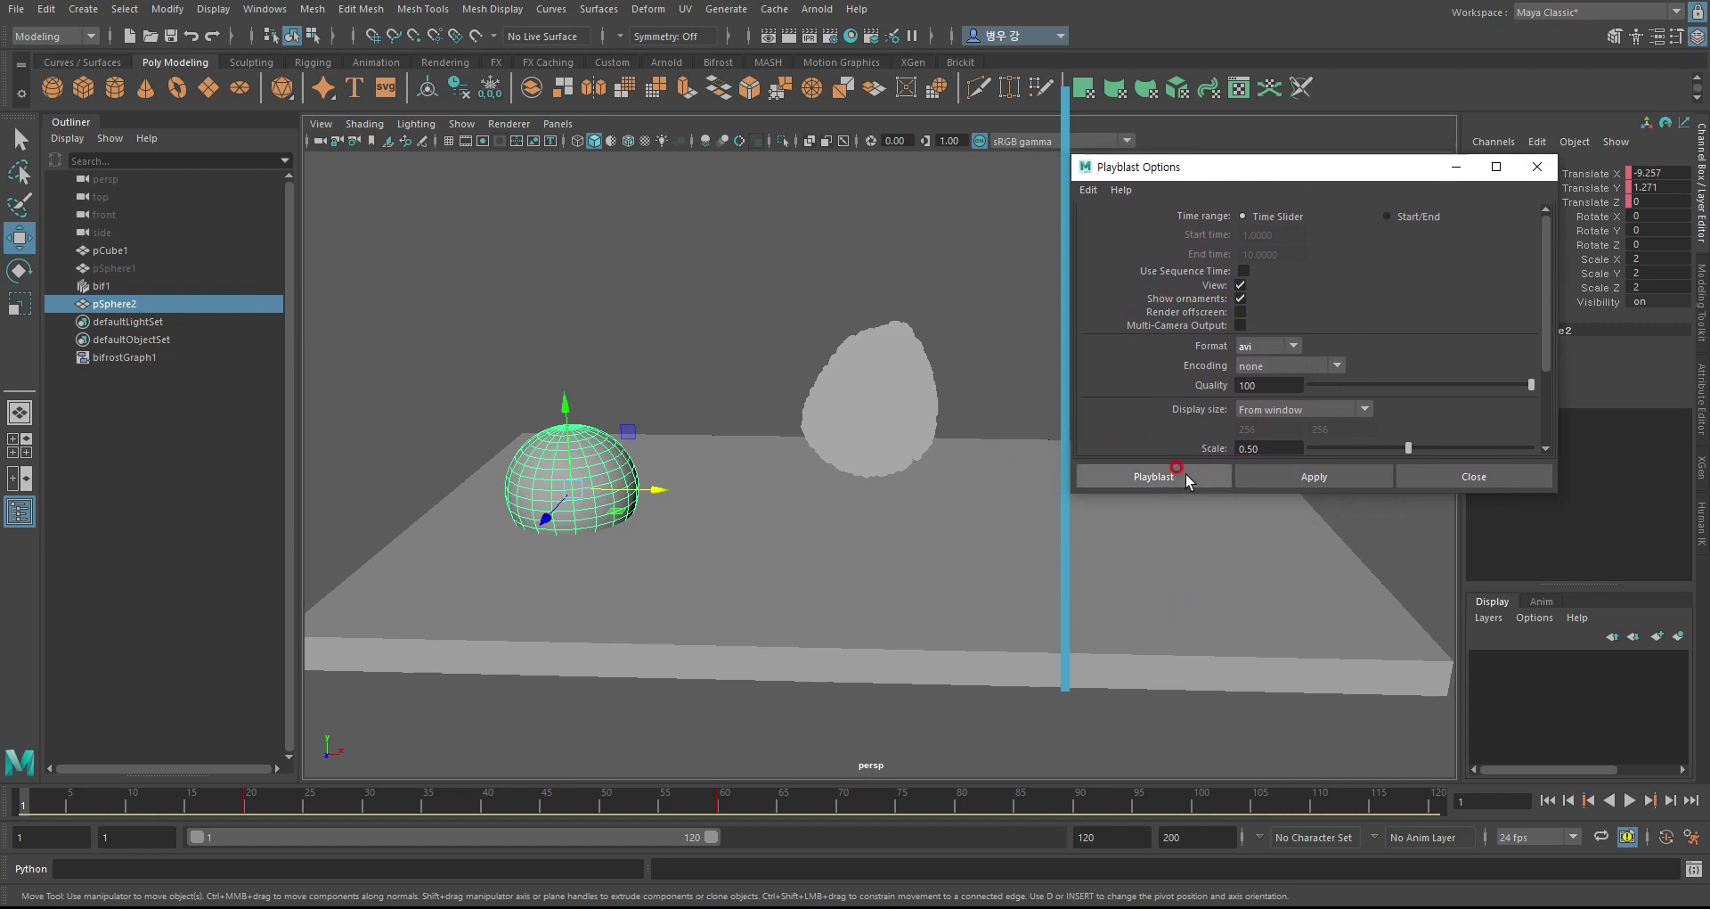
left_click_drag(900, 519, 916, 529, "alt")
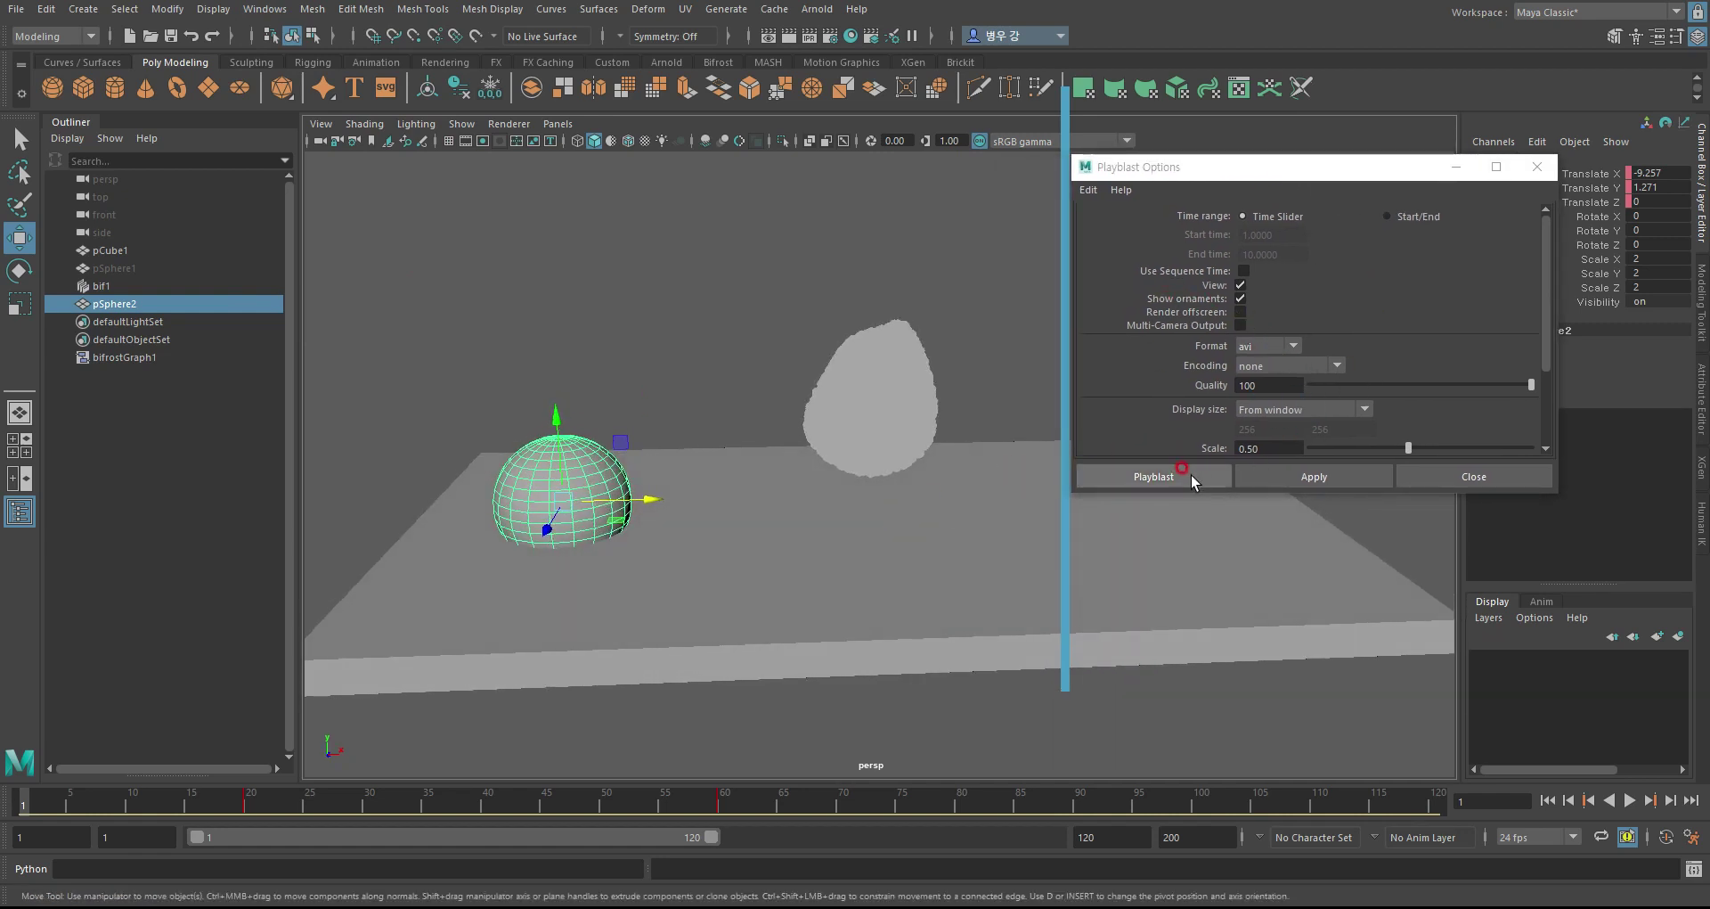
left_click(1158, 476)
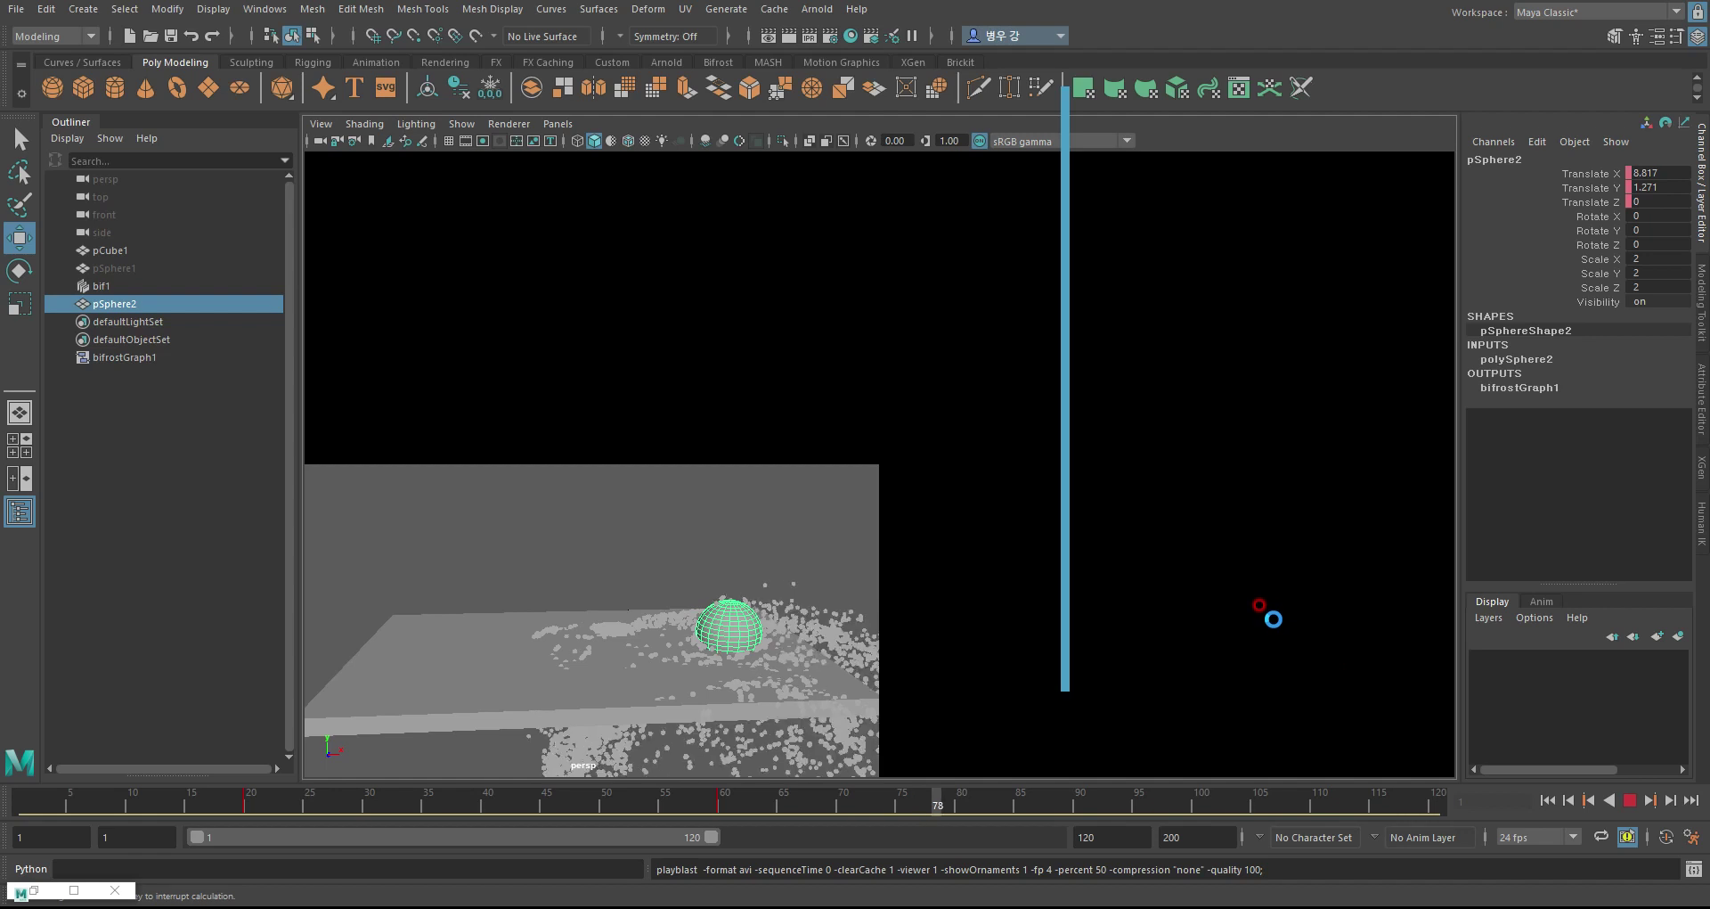
- Interrupt the playblast at frame 78 so the partial blast13 clip opens in the player
key("Escape")
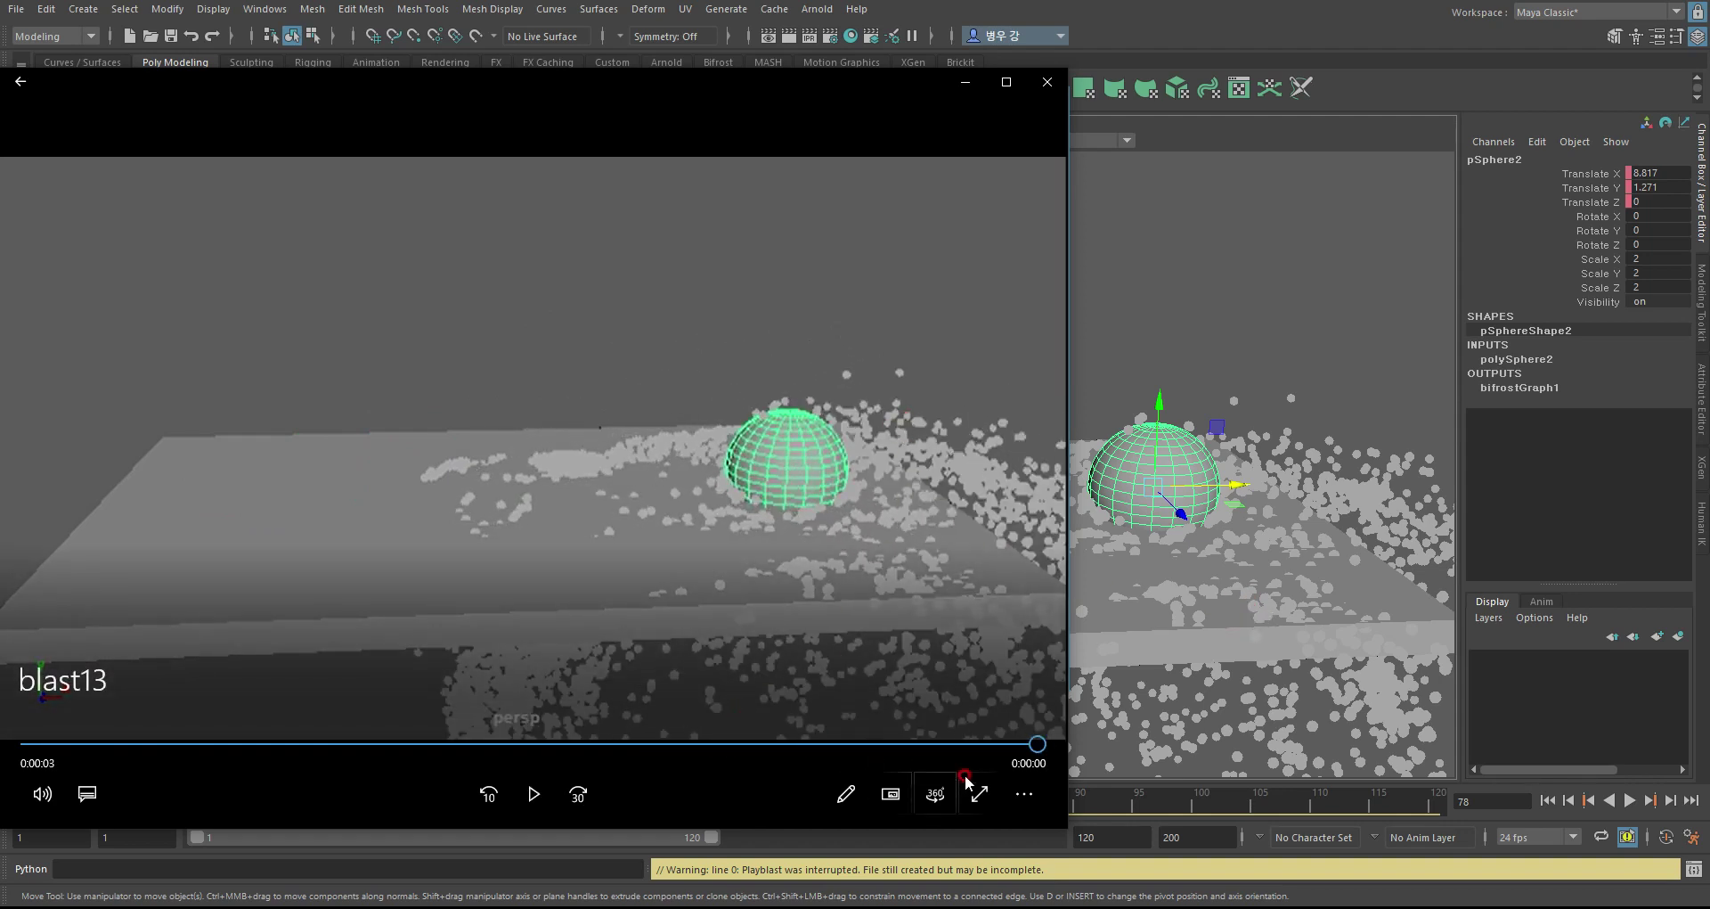
- Replay blast13 from the start in the video player and pause it partway through
left_click(1029, 789)
left_click(989, 722)
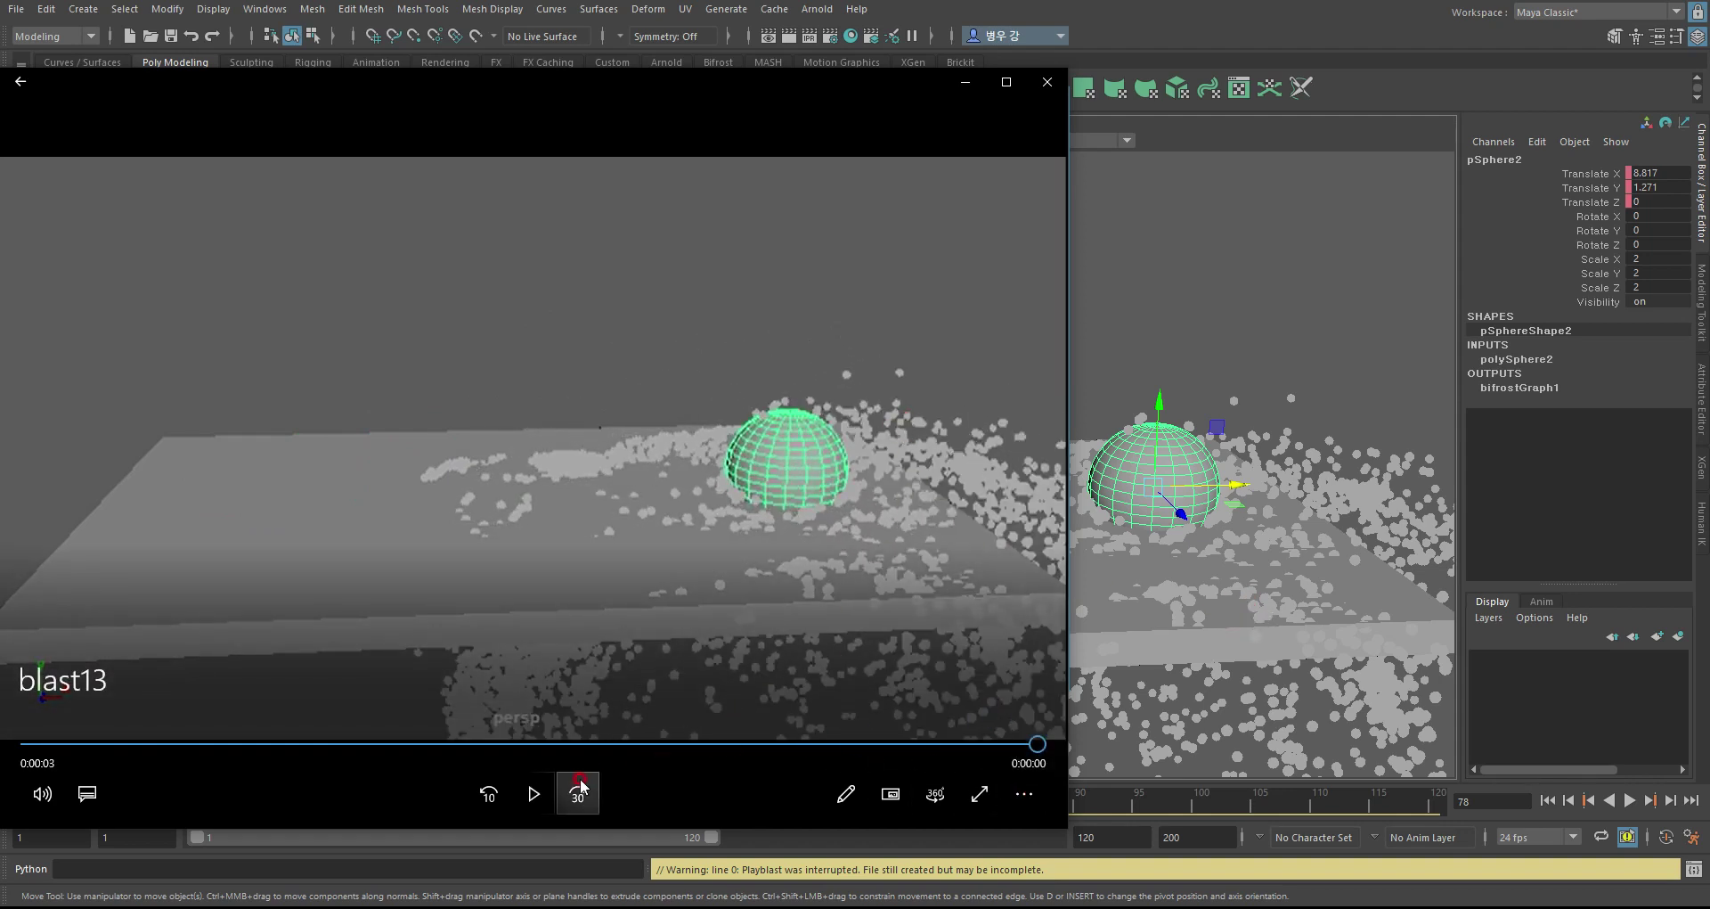
left_click(533, 793)
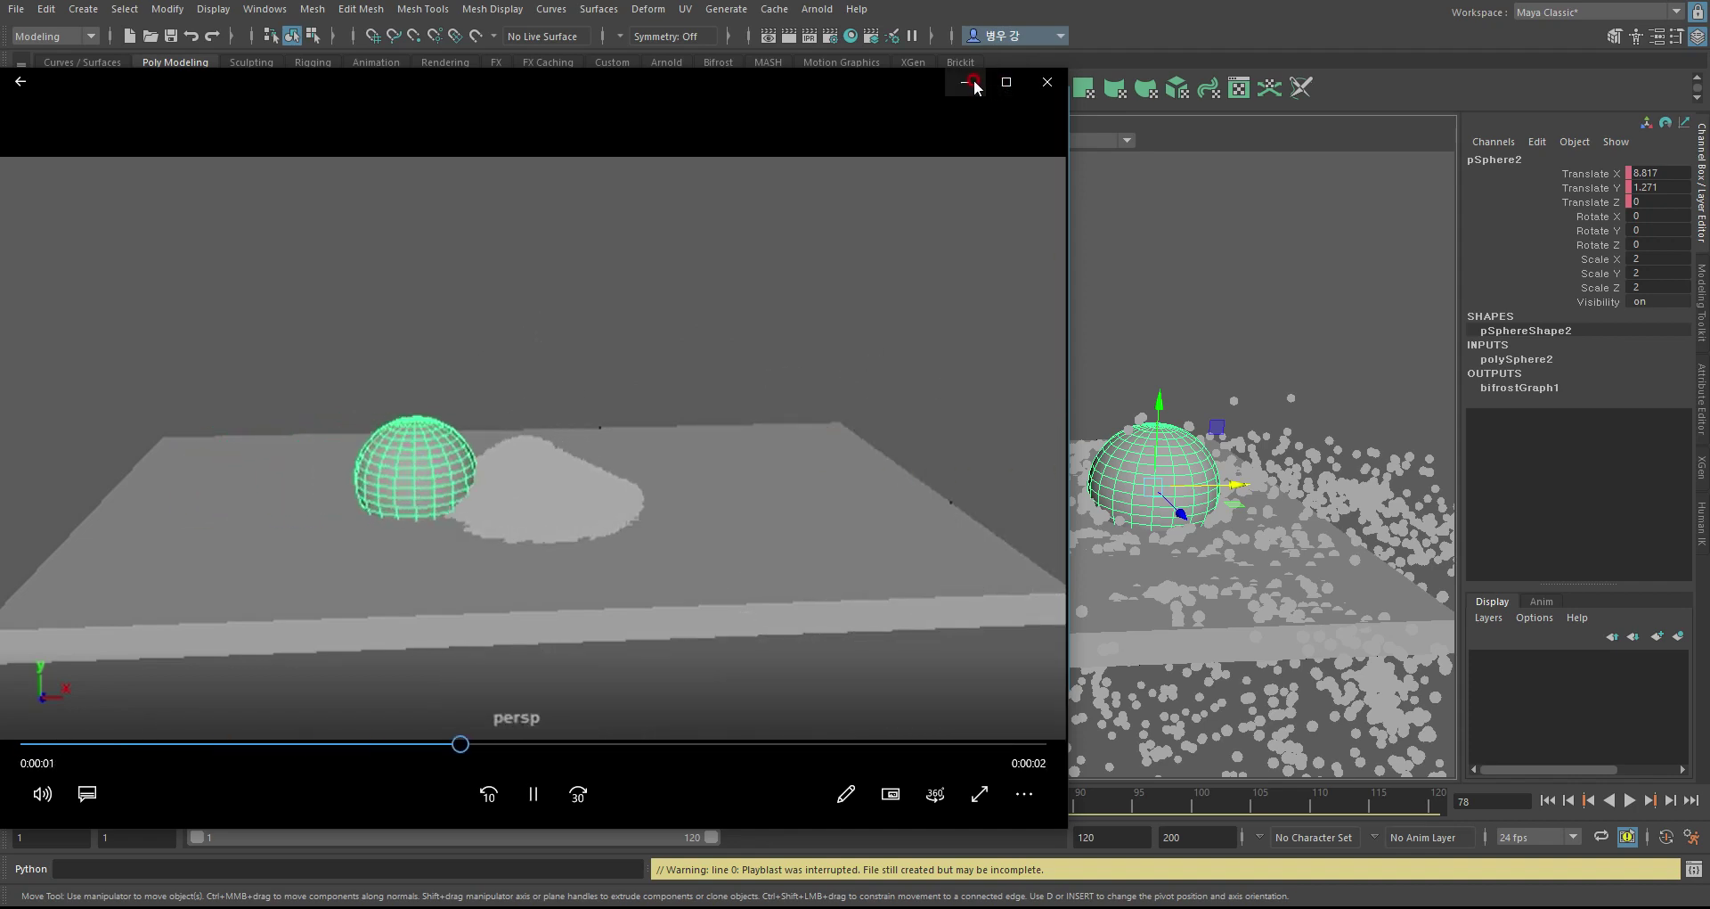
left_click(596, 715)
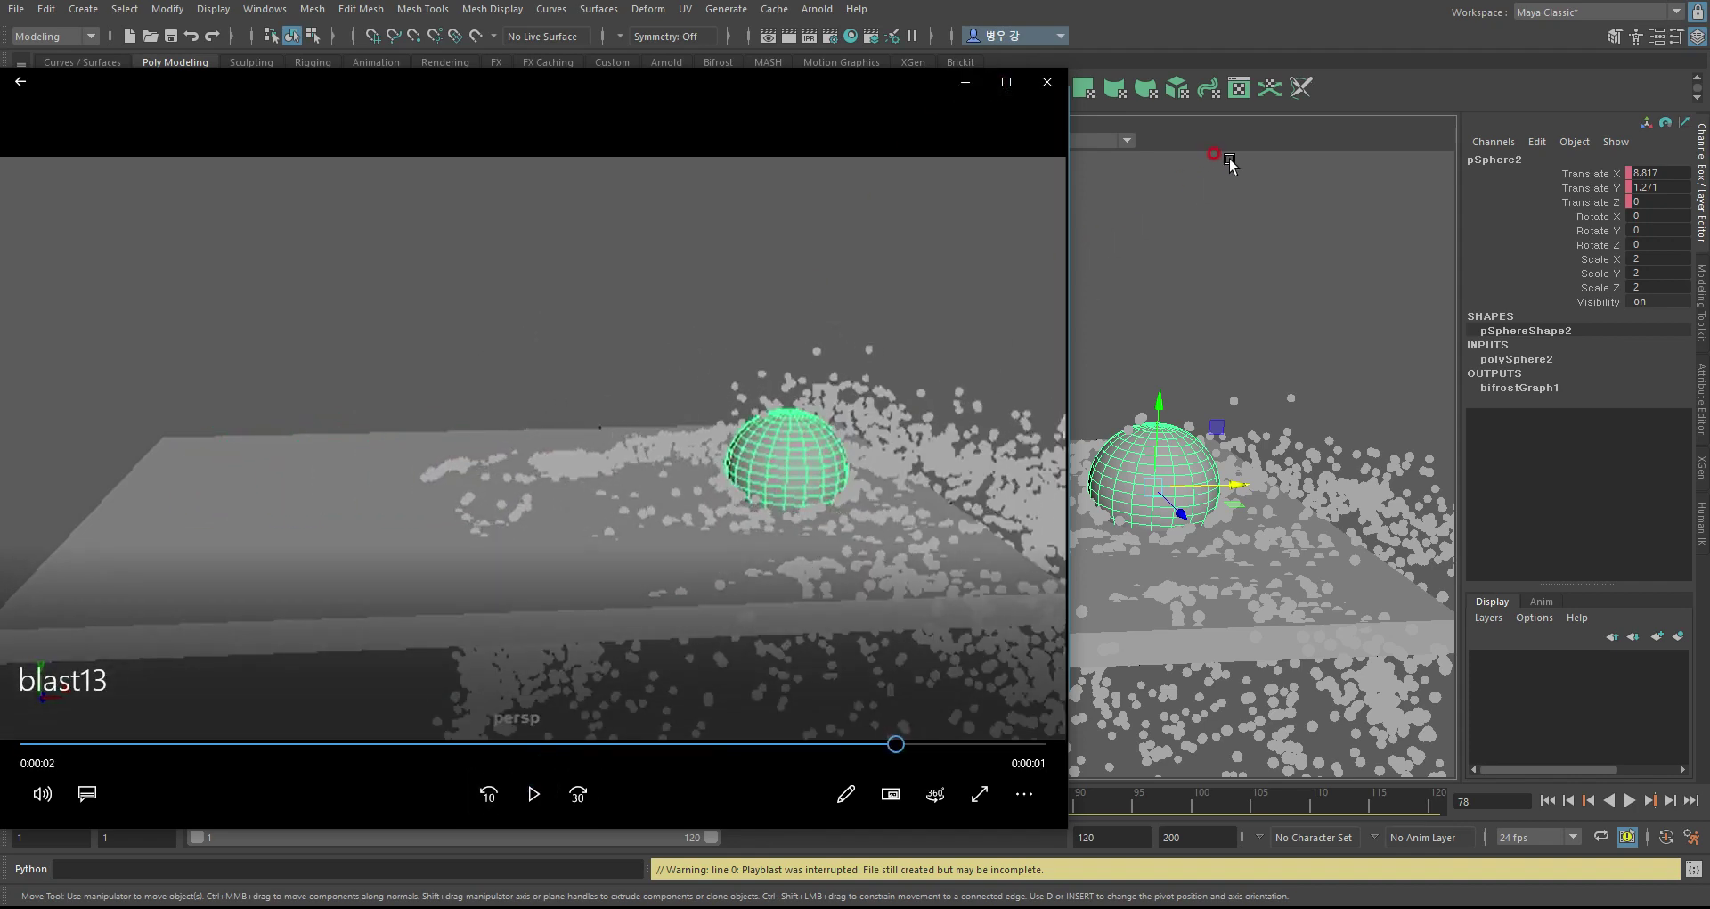
- Orbit Maya's viewport around the snow particles, replay the clip, and raise the Bifrost graph window
left_click(1229, 165)
mouse_move(1144, 499)
left_mouse_down("alt")
mouse_move(1153, 539)
mouse_move(1048, 600)
left_mouse_up("alt")
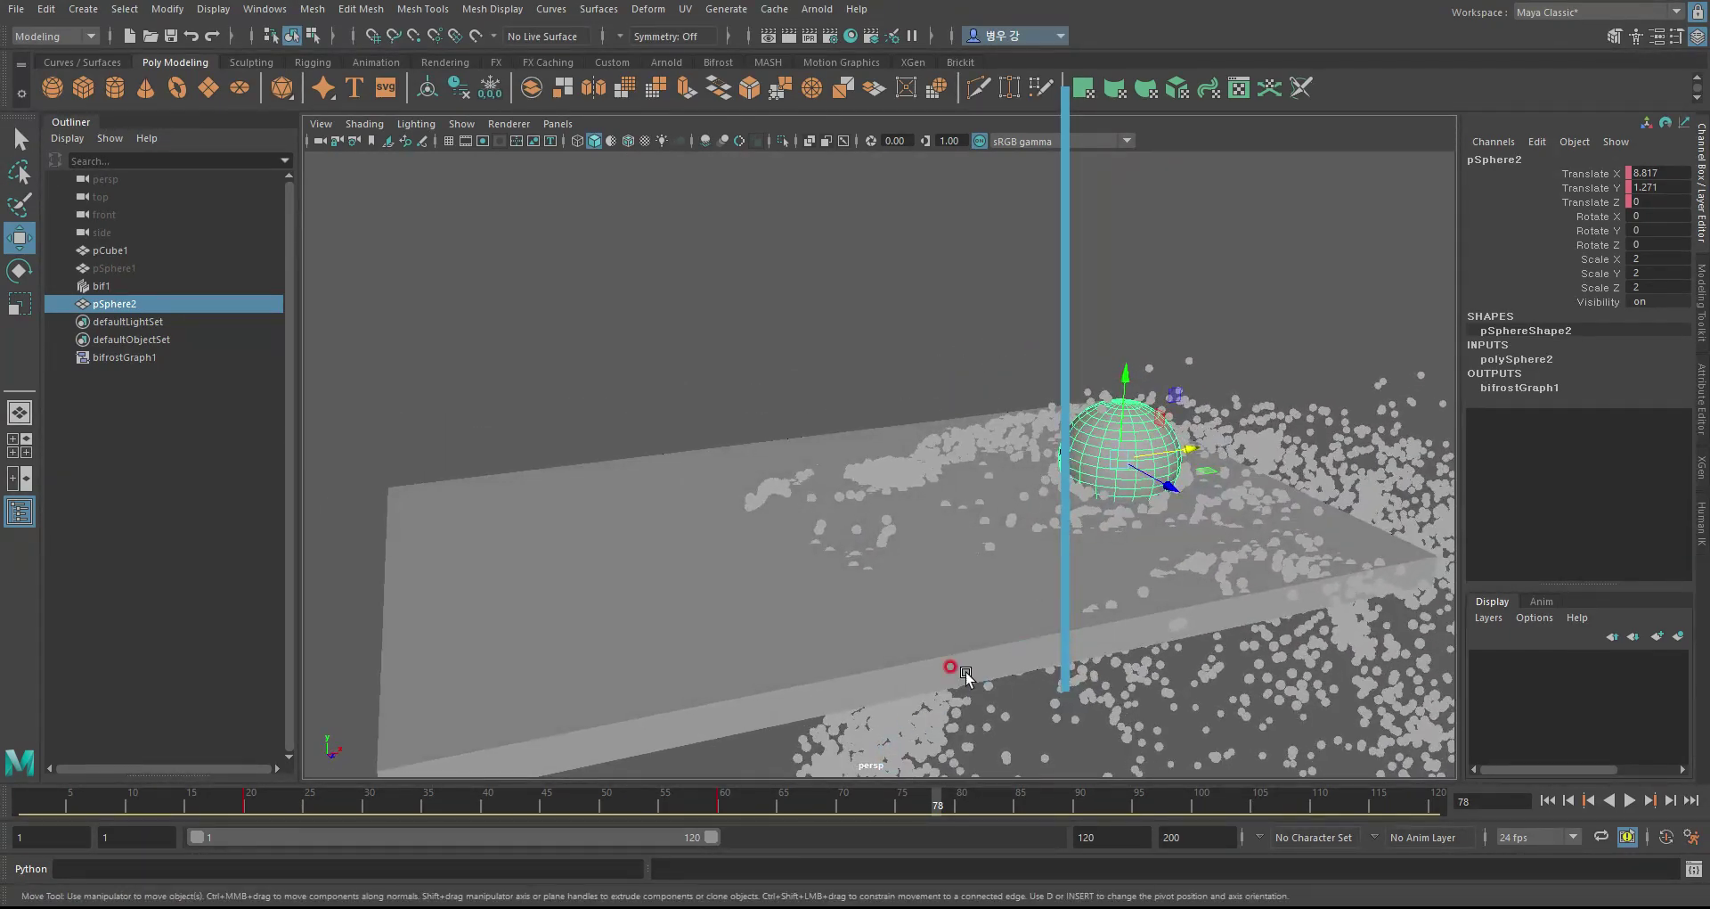
left_click(634, 688)
mouse_move(634, 688)
left_mouse_down("alt")
mouse_move(870, 593)
mouse_move(1198, 496)
mouse_move(983, 594)
left_mouse_up("alt")
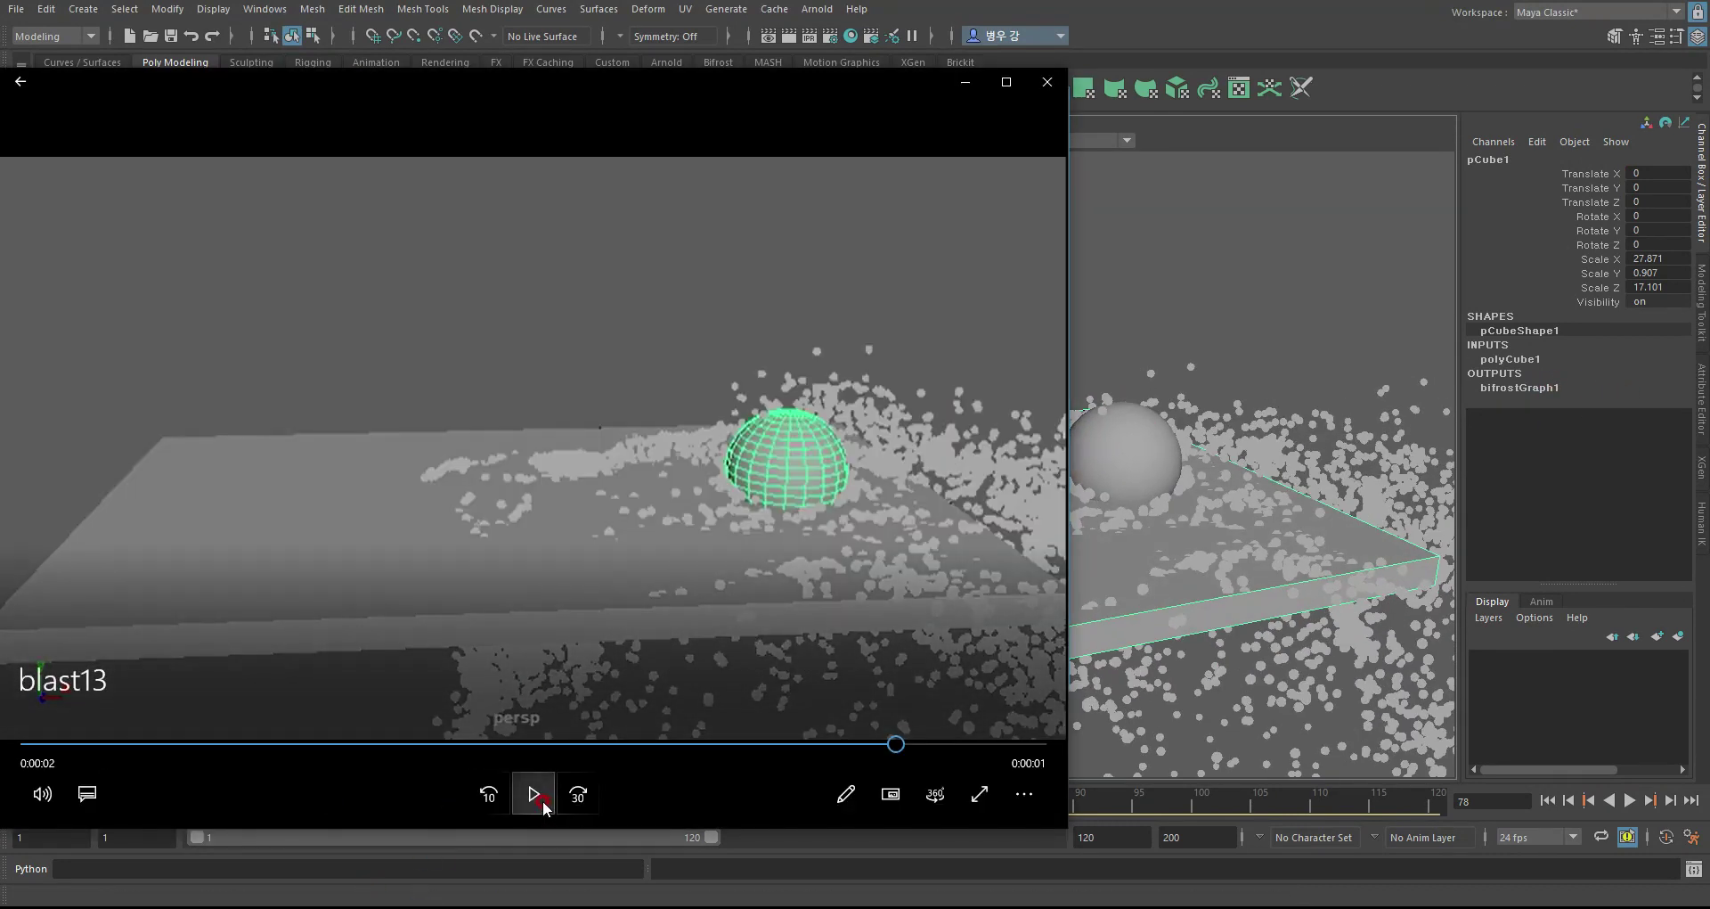
left_click(542, 801)
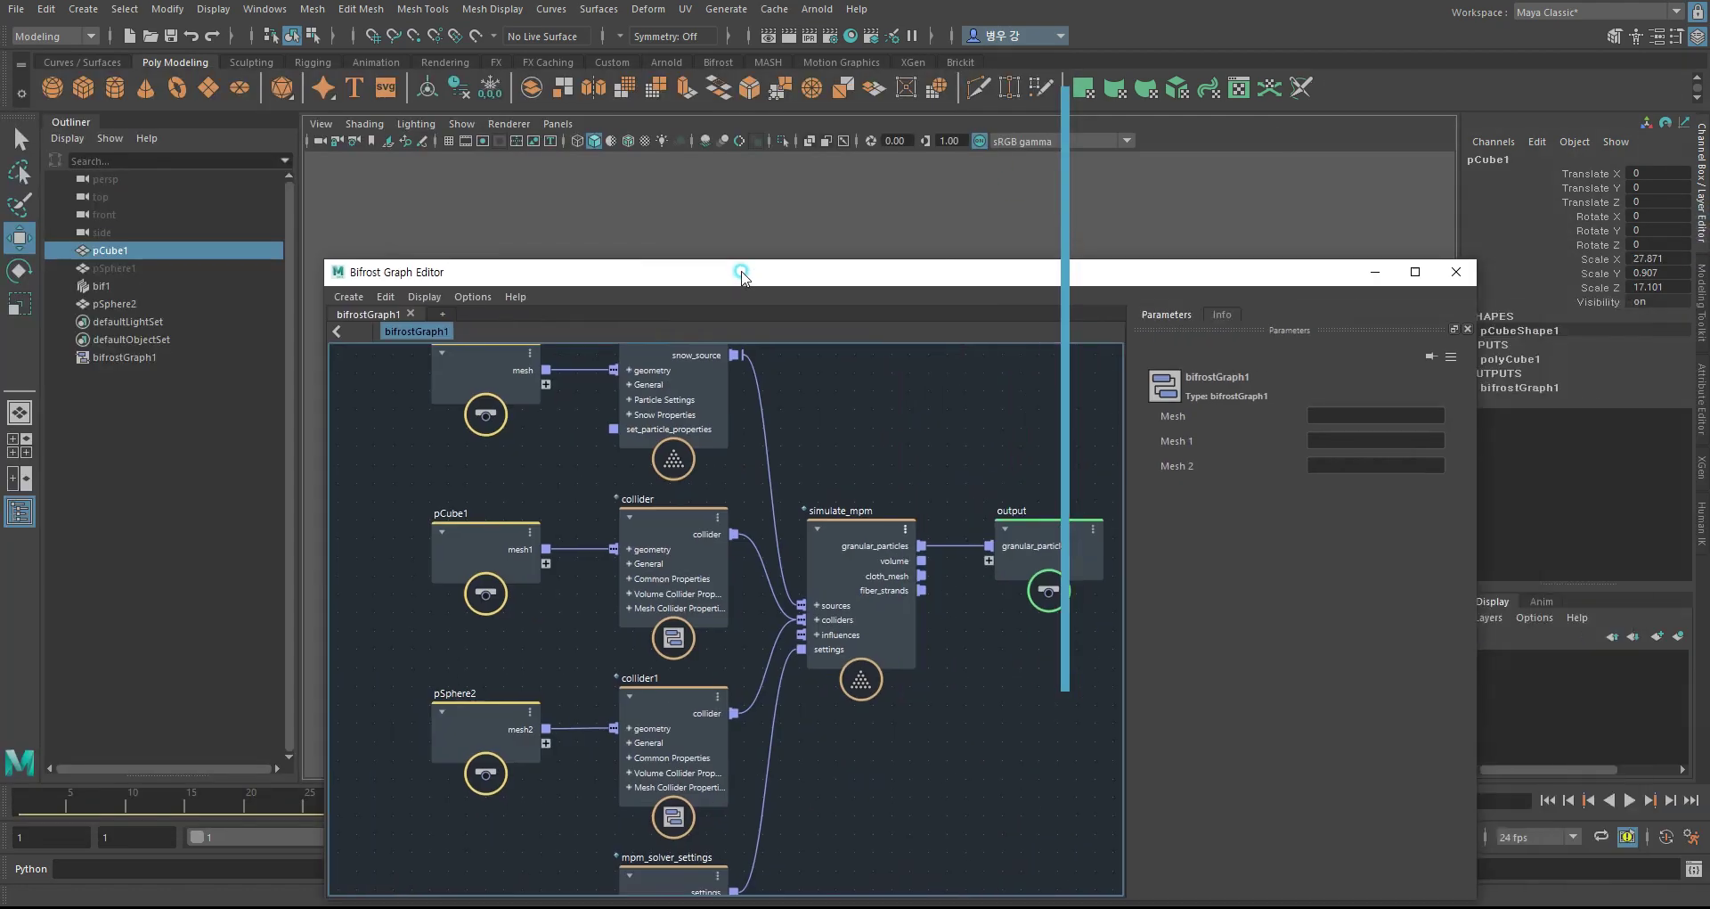
mouse_move(736, 274)
left_mouse_down()
mouse_move(827, 126)
mouse_move(767, 143)
left_mouse_up()
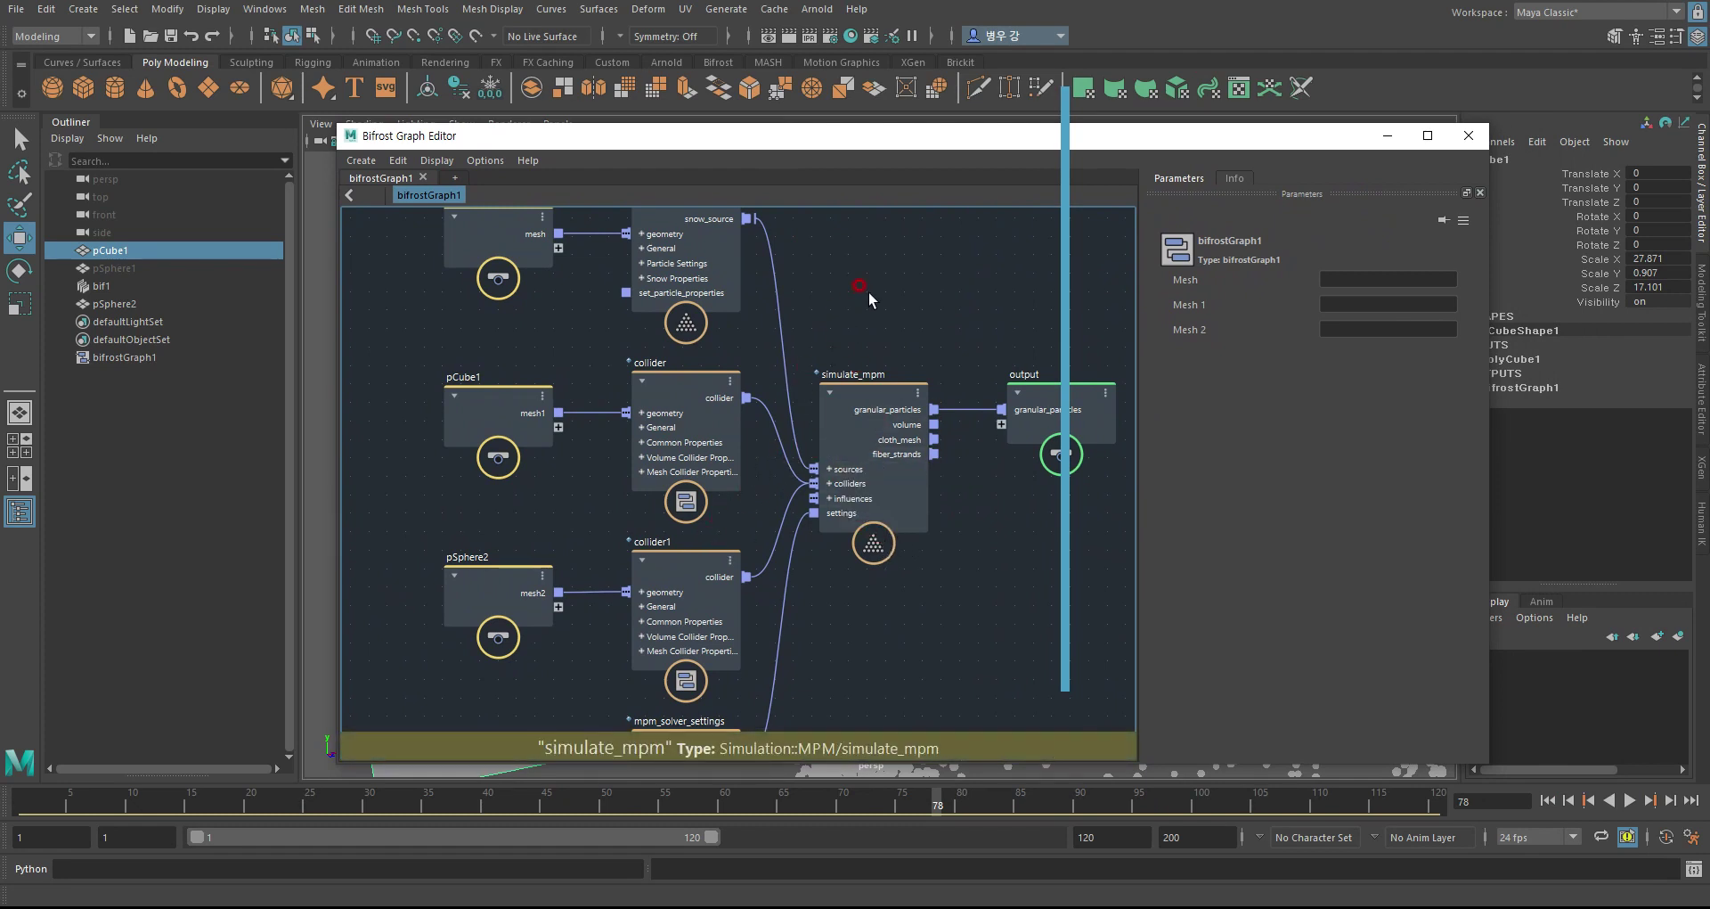
- Enlarge the Bifrost Graph Editor and confirm mpm_solver_settings gravity stays at -9.8
left_click_drag(906, 125, 906, 33)
mouse_move(955, 517)
middle_mouse_down()
mouse_move(1024, 598)
mouse_move(981, 551)
middle_mouse_up()
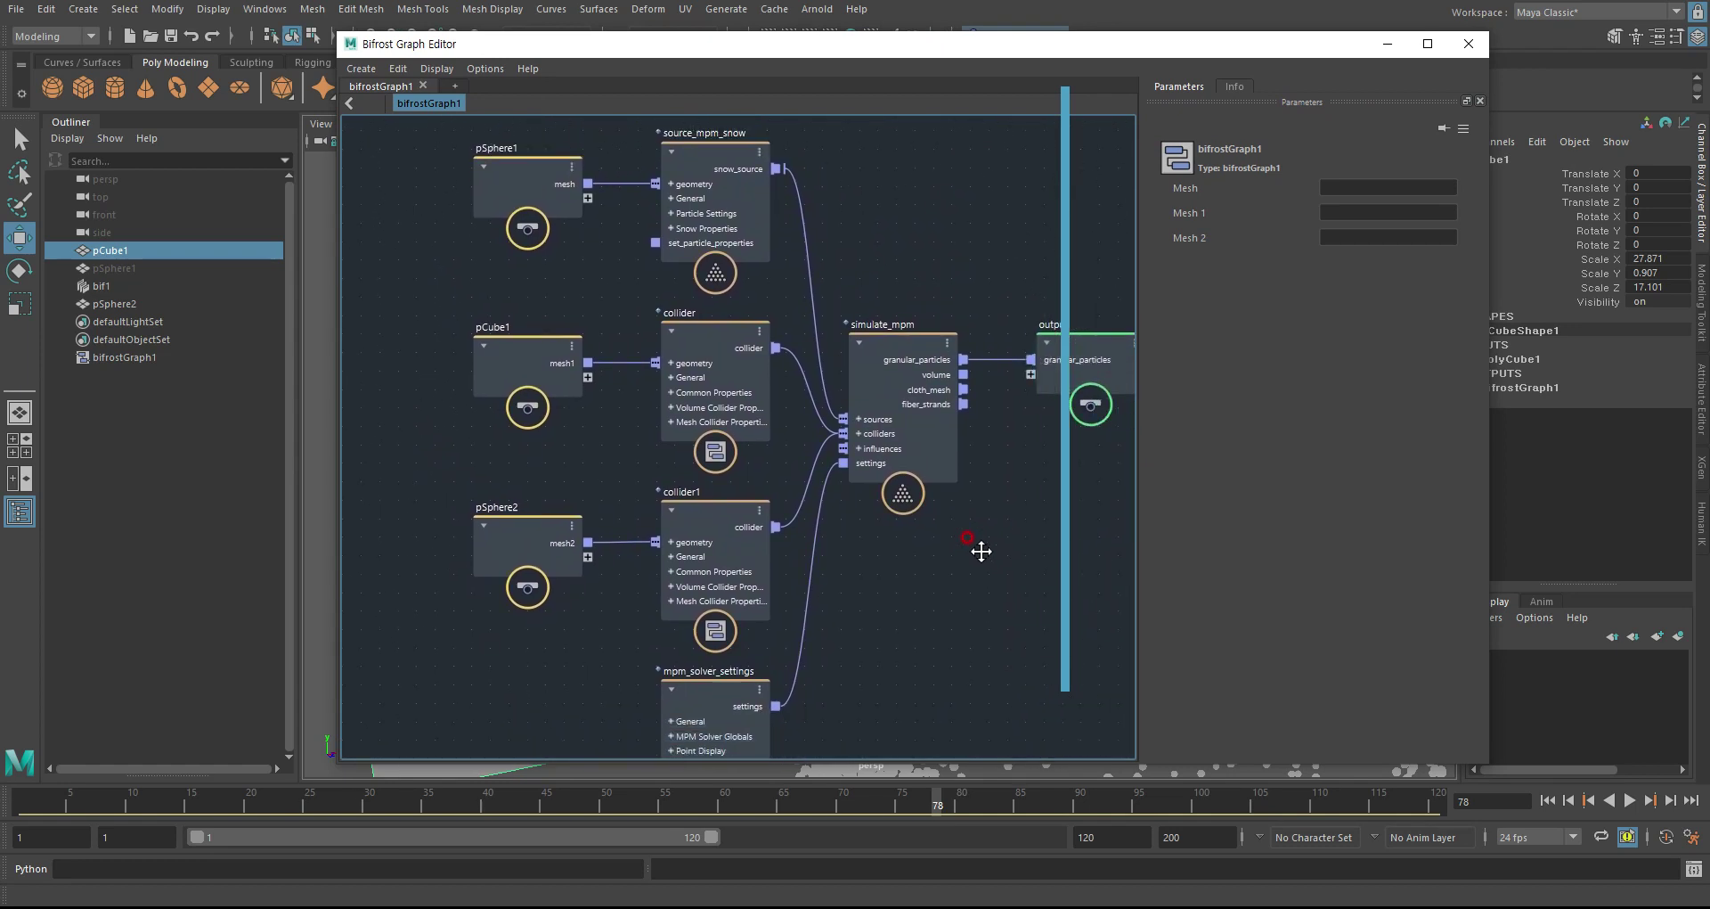
mouse_move(707, 686)
left_mouse_down()
mouse_move(670, 668)
mouse_move(706, 656)
left_mouse_up()
double_click(1376, 337)
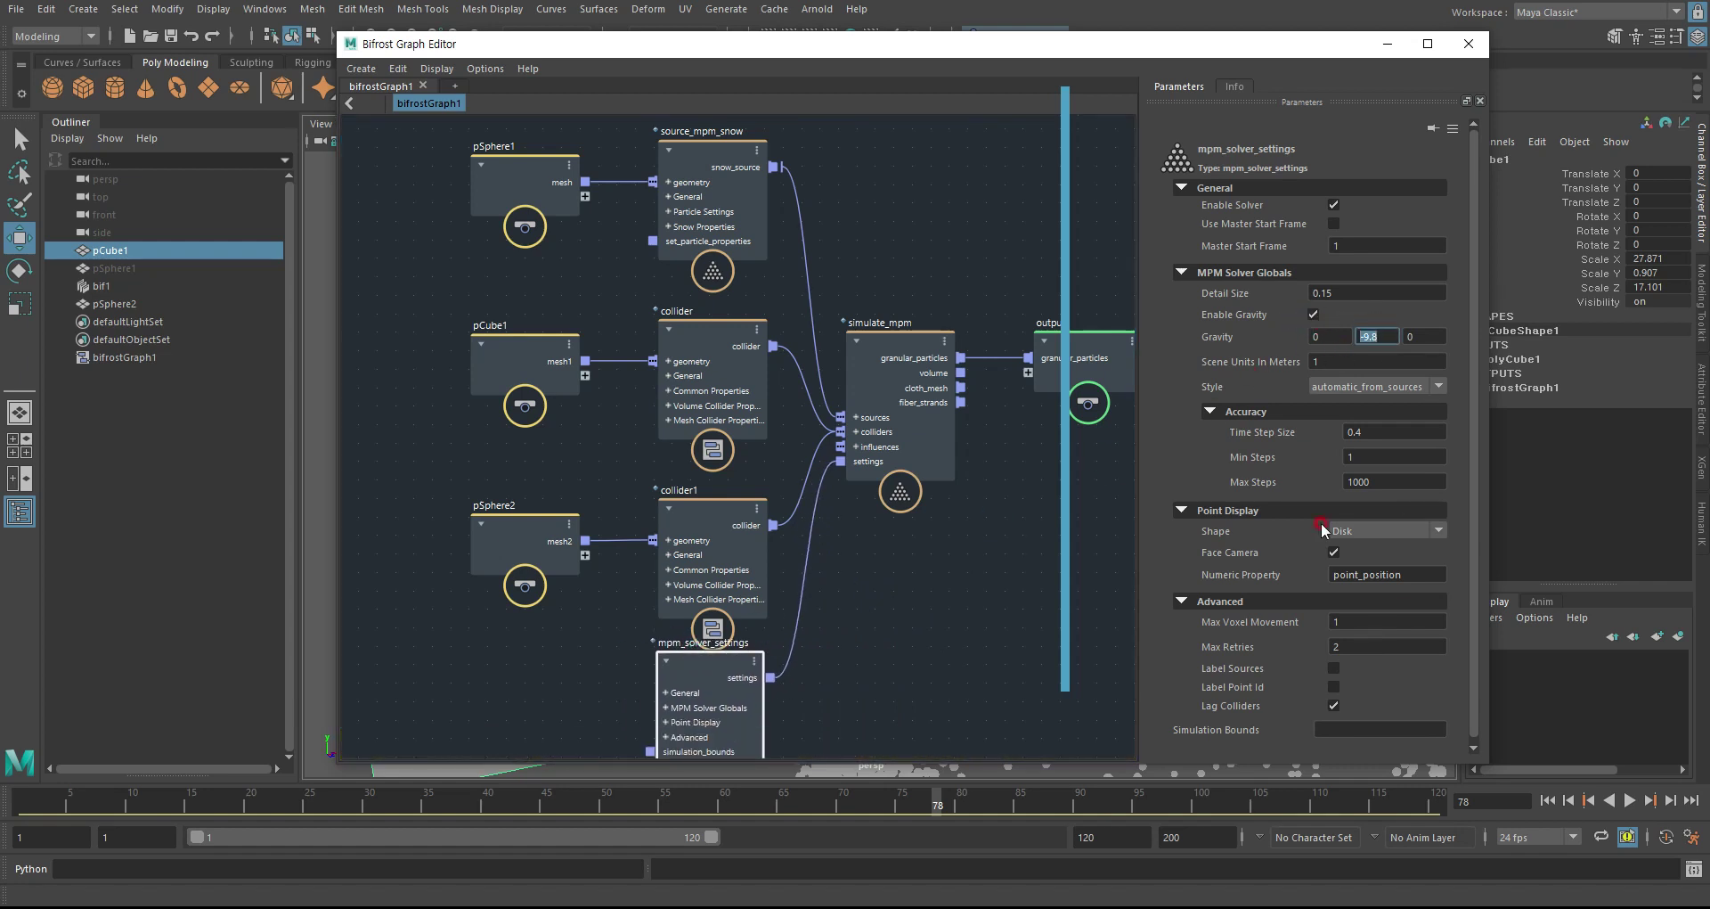
- Nudge the simulate_mpm node slightly into place and select the output node
left_click_drag(969, 53, 974, 580)
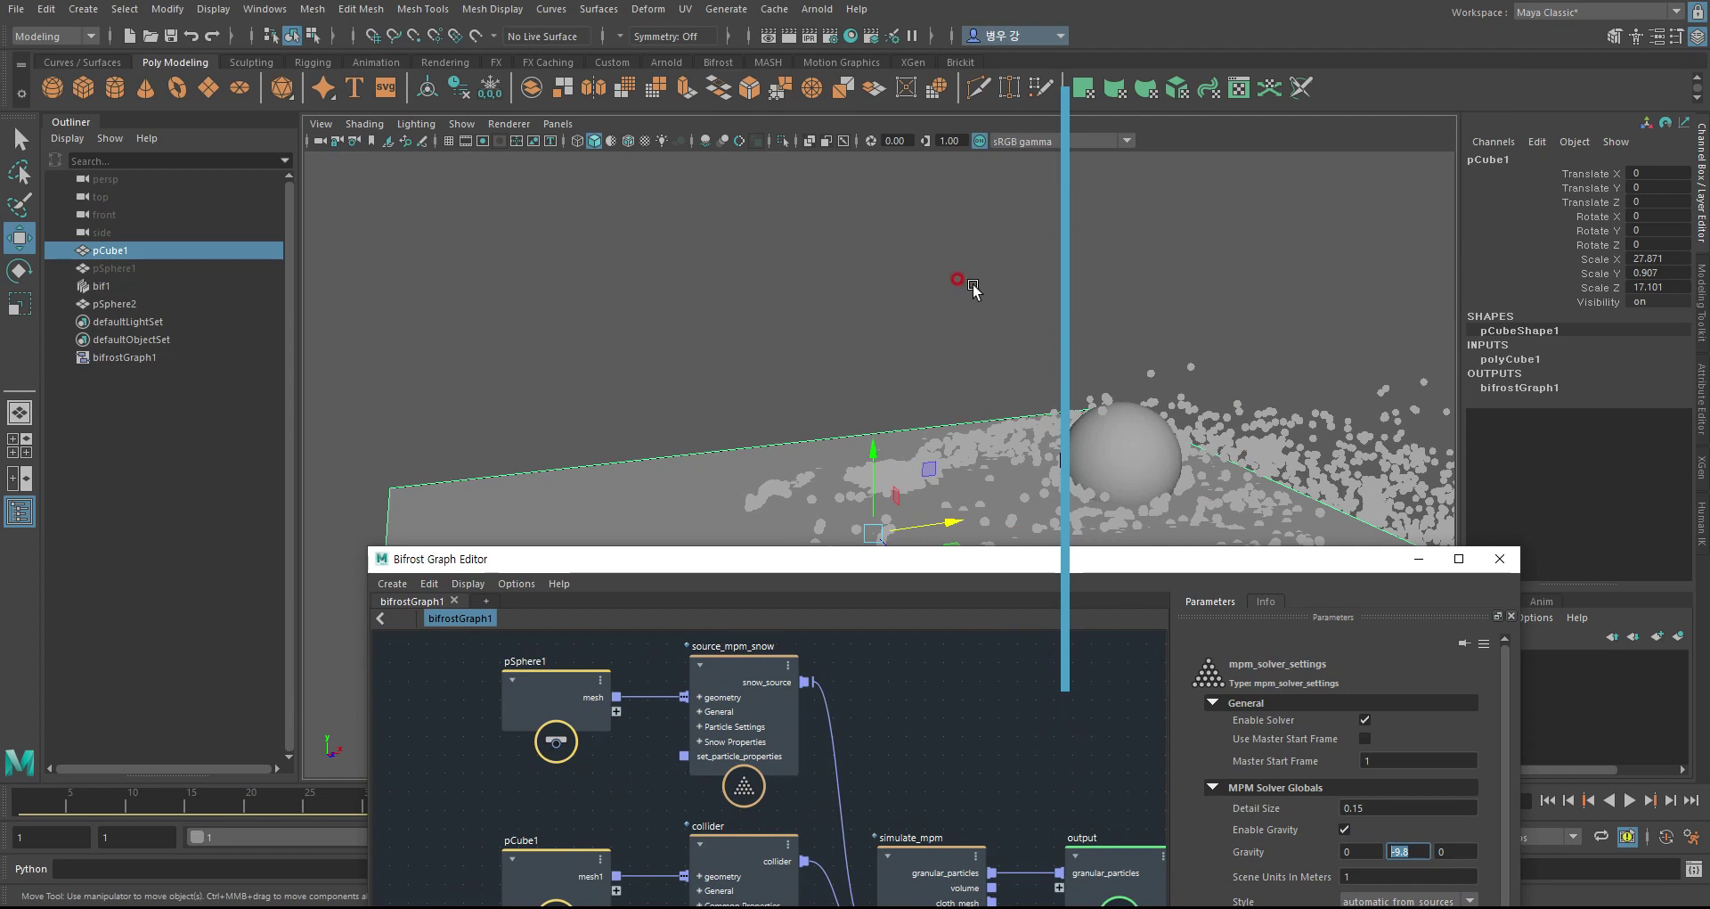
left_click_drag(956, 570, 939, 94)
left_click(904, 368)
mouse_move(915, 383)
left_mouse_down()
mouse_move(936, 400)
mouse_move(929, 384)
left_mouse_up()
left_click(1097, 380)
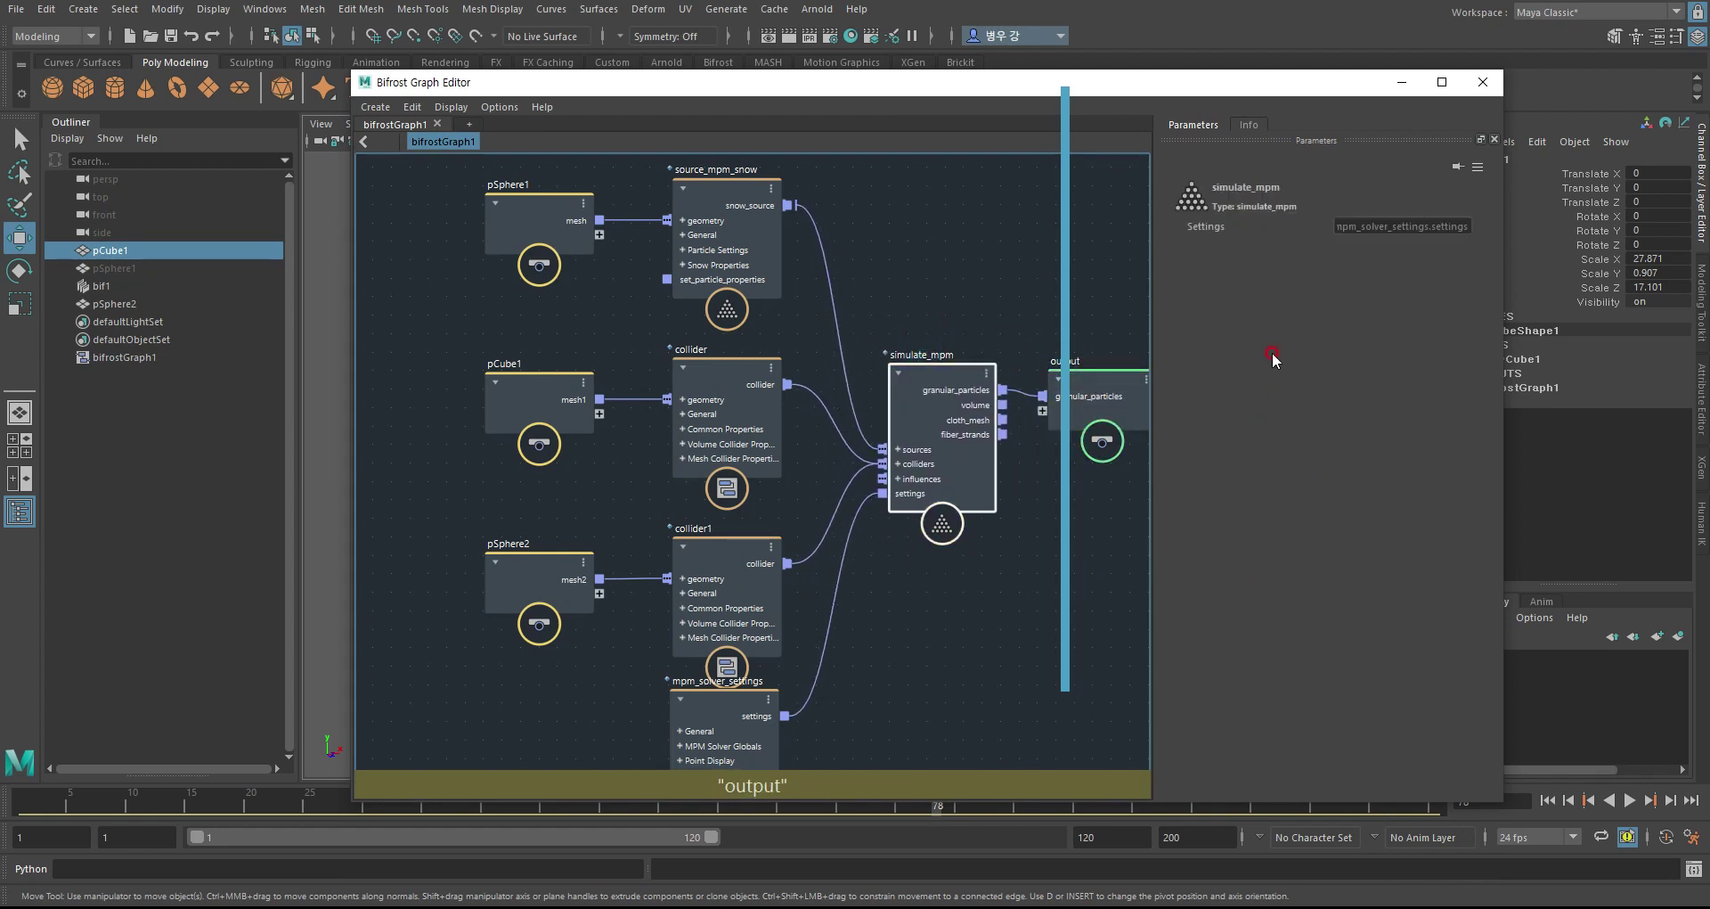
- Zoom and pan the graph to inspect how the collider nodes feed simulate_mpm
scroll(907, 471, "up", 1)
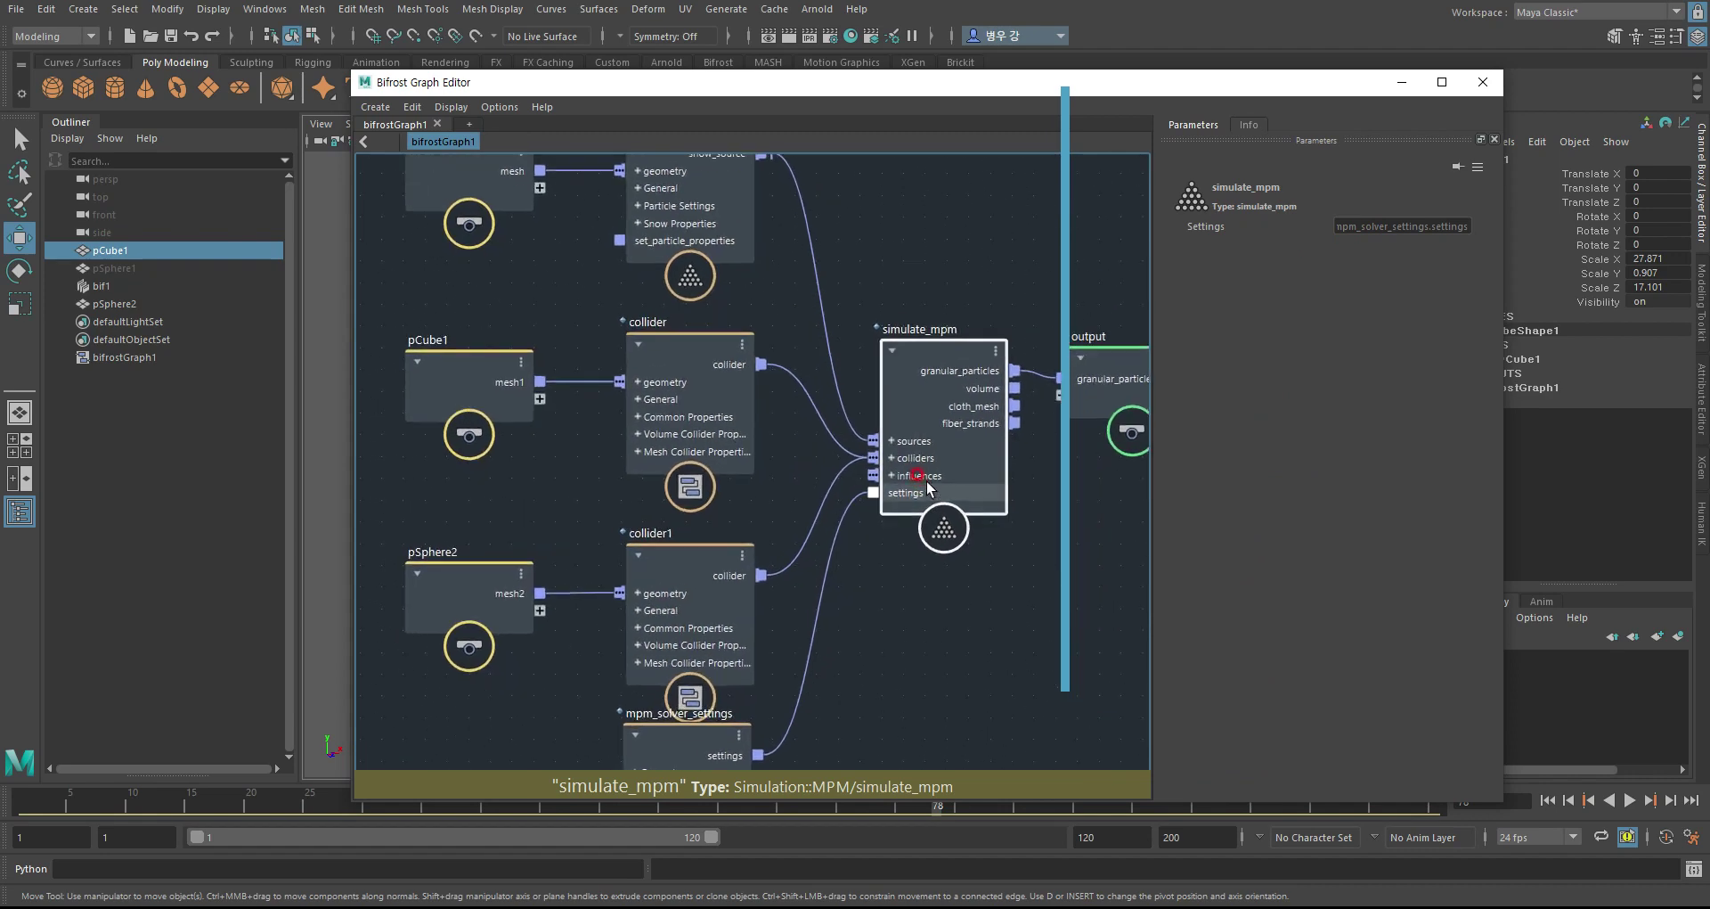
scroll(909, 465, "up", 2)
scroll(914, 456, "up", 1)
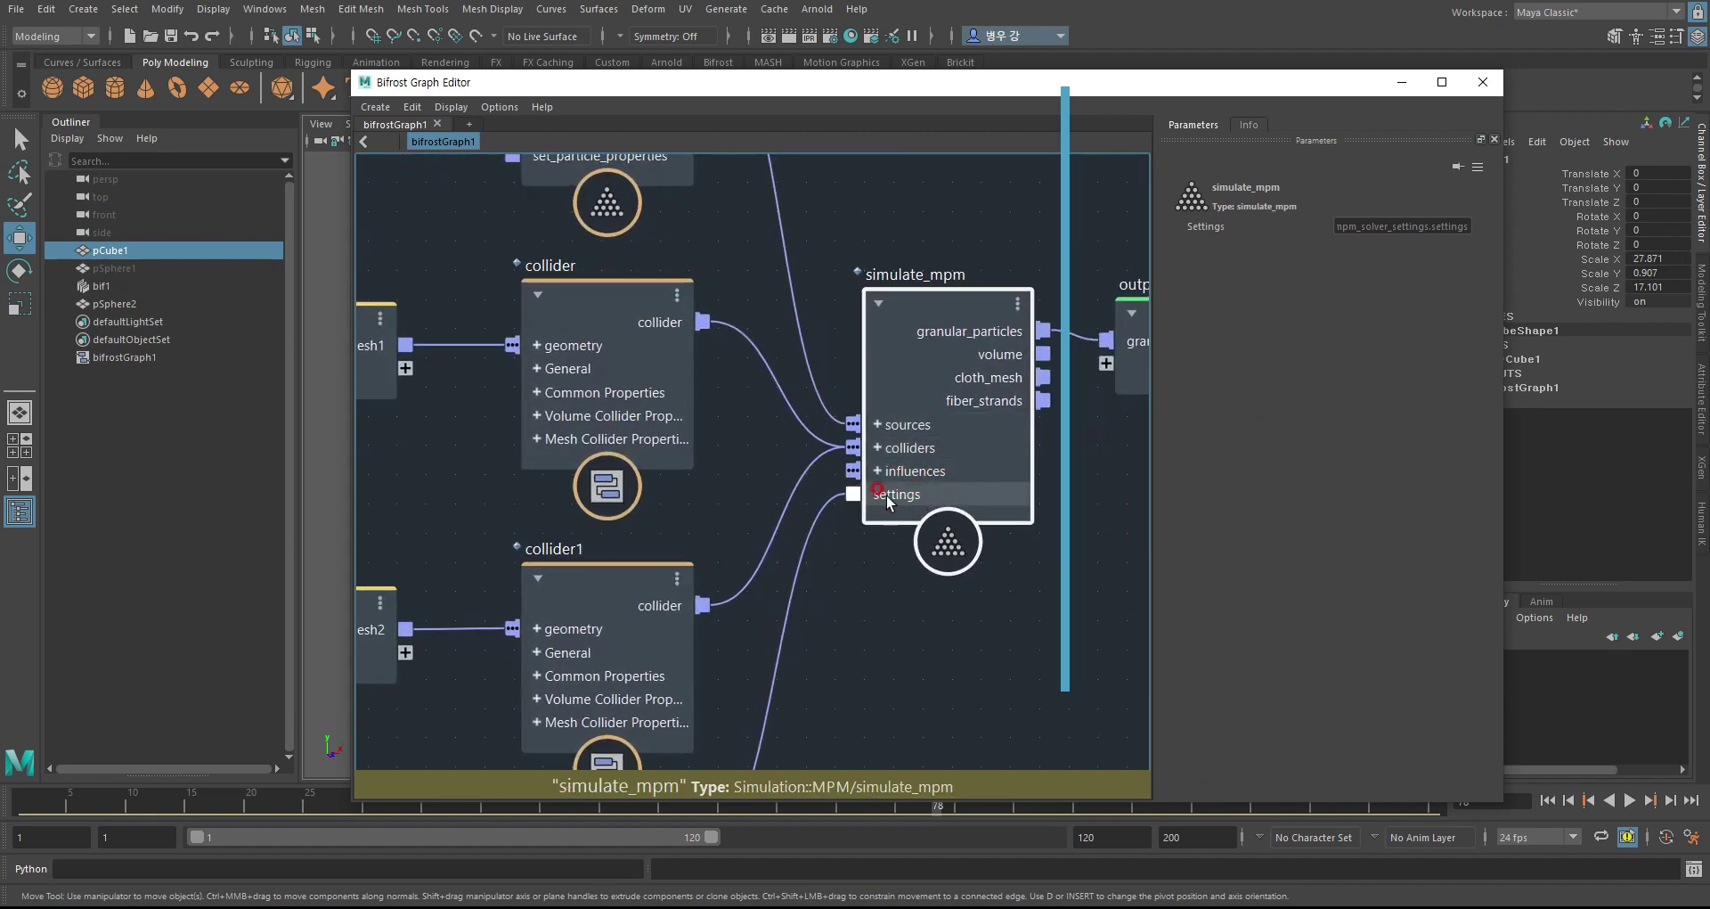
scroll(849, 543, "down", 2)
scroll(867, 559, "down", 2)
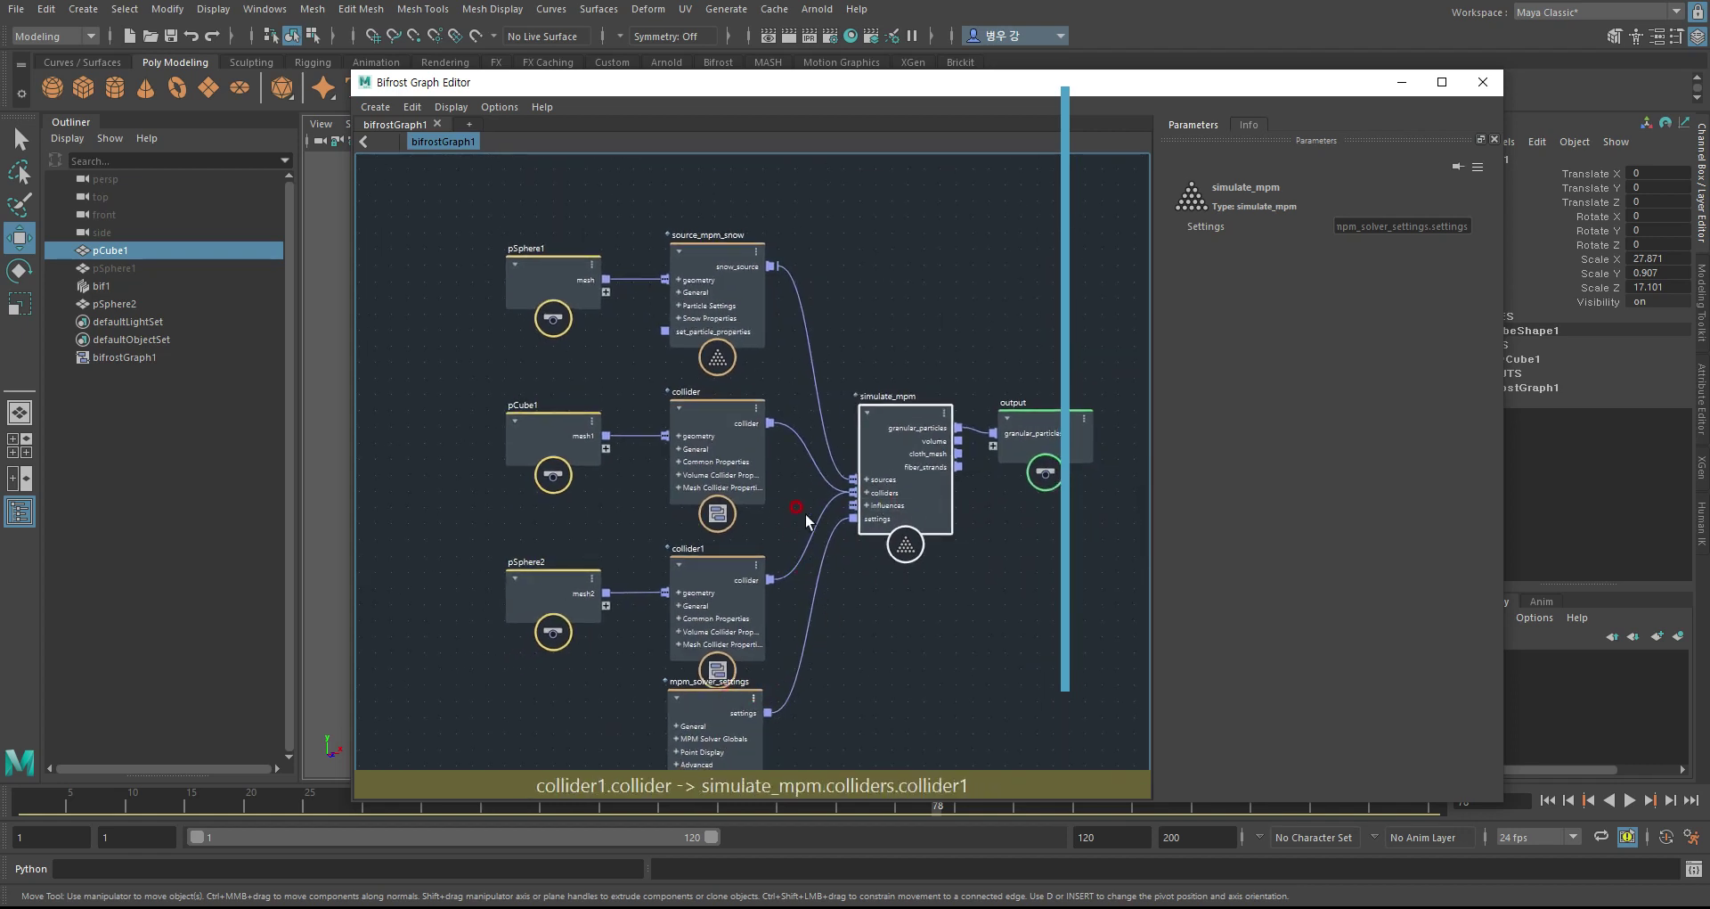
scroll(801, 570, "up", 1)
scroll(819, 623, "up", 1)
scroll(925, 595, "up", 2)
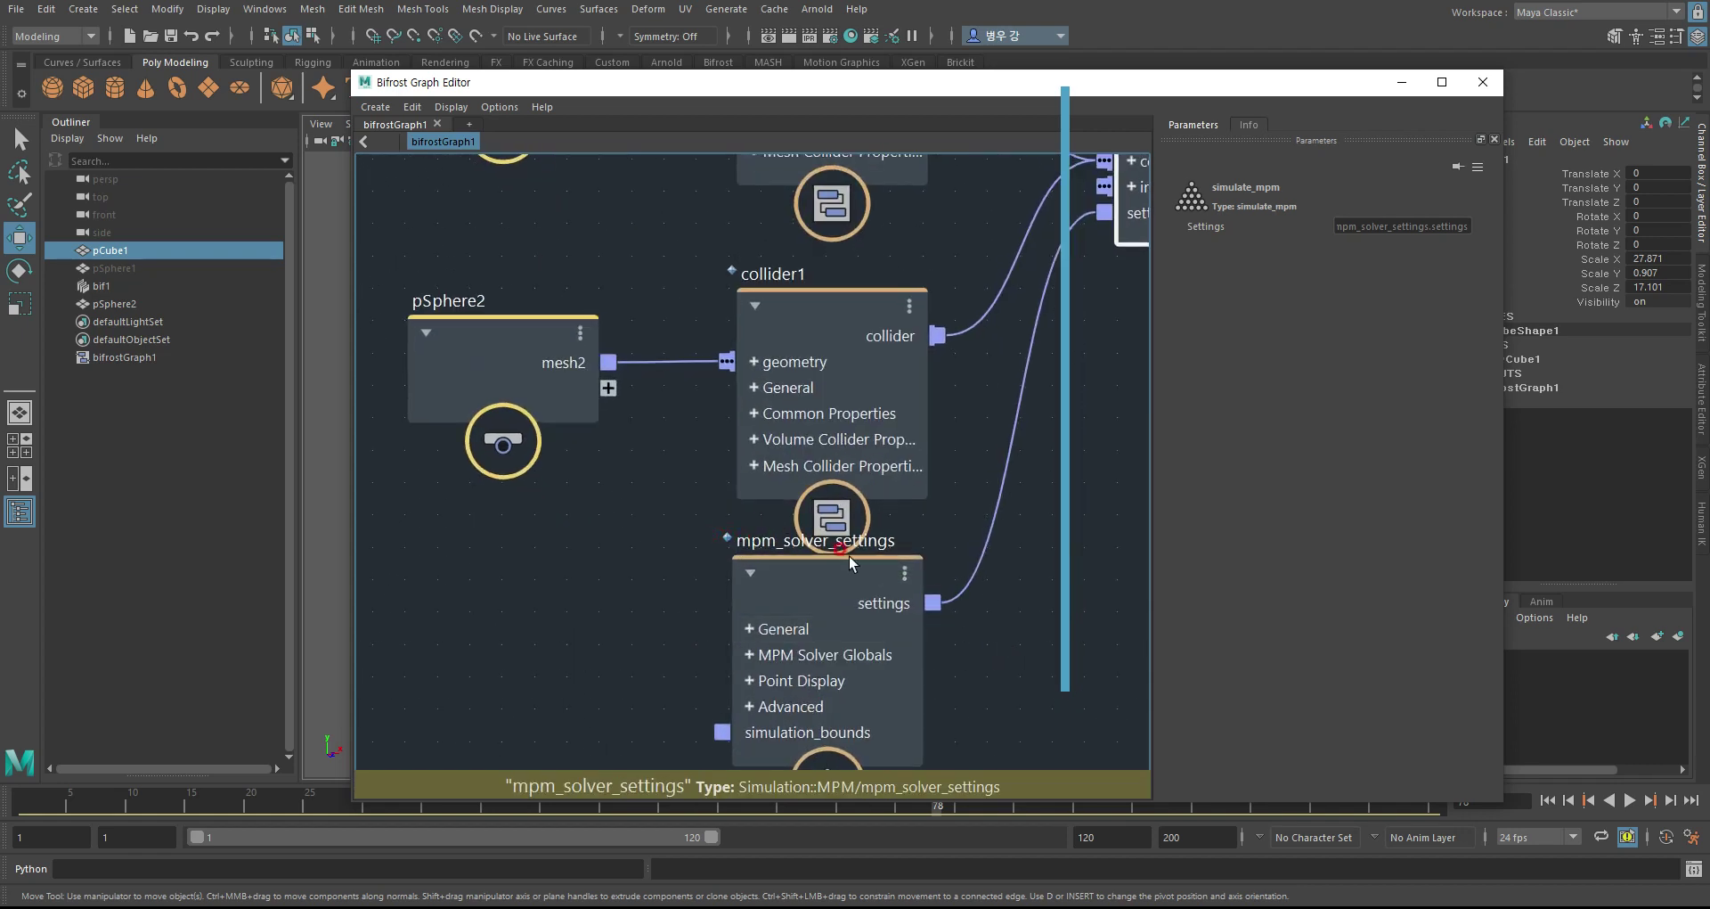
middle_click_drag(935, 385, 763, 544)
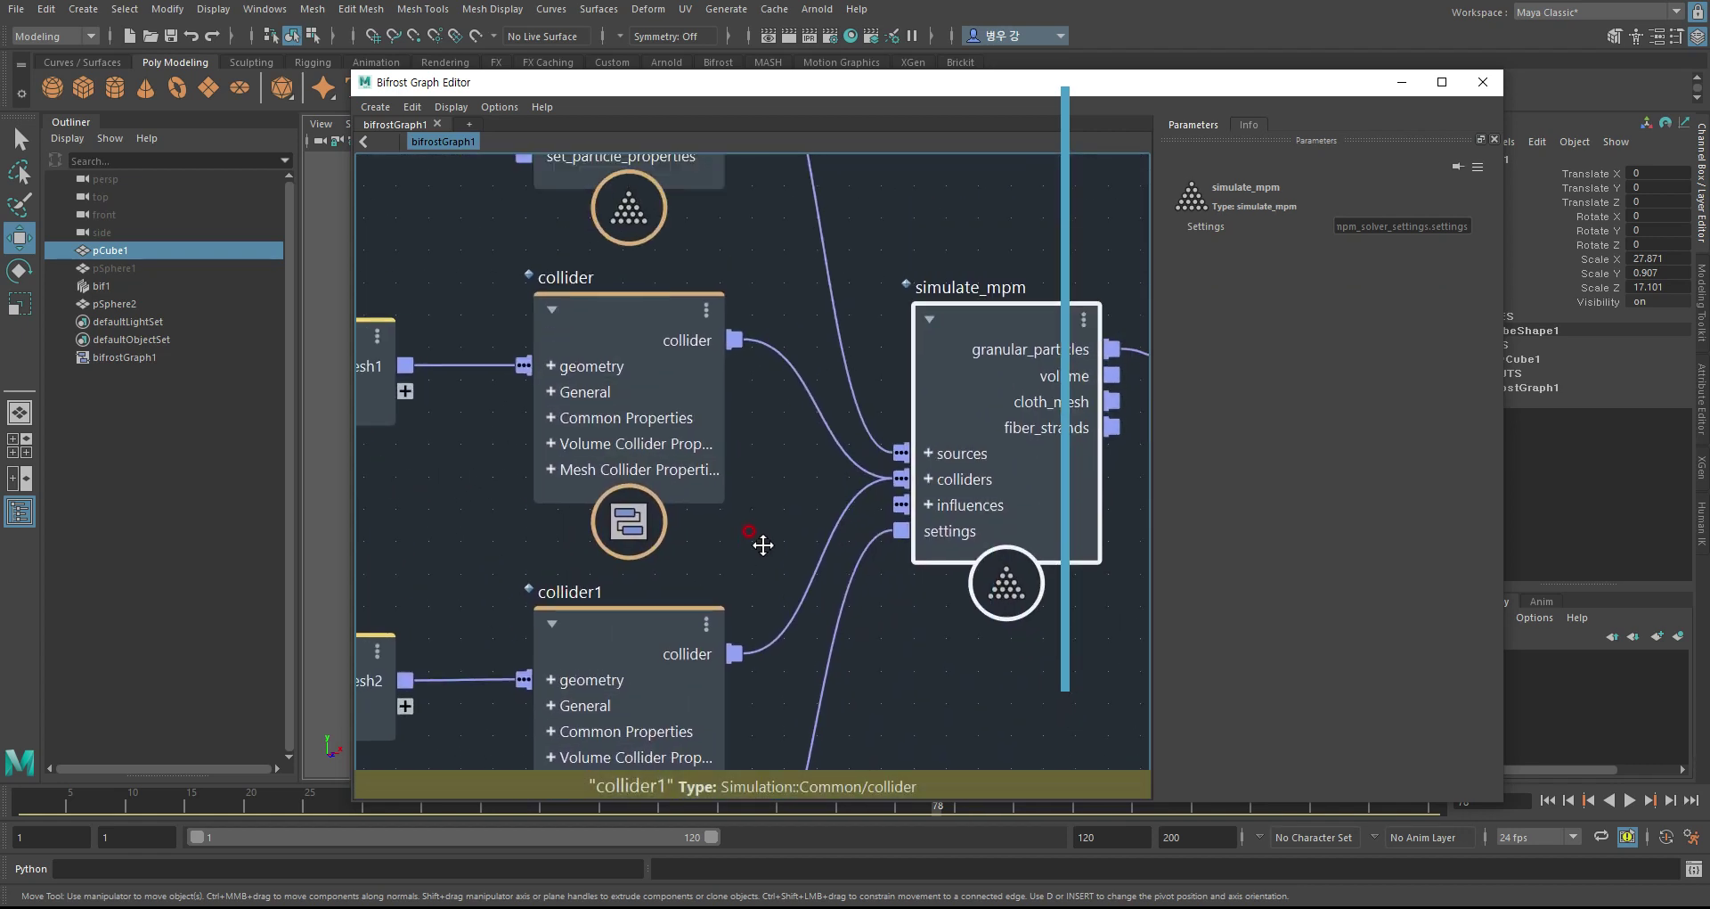
scroll(763, 545, "down", 2)
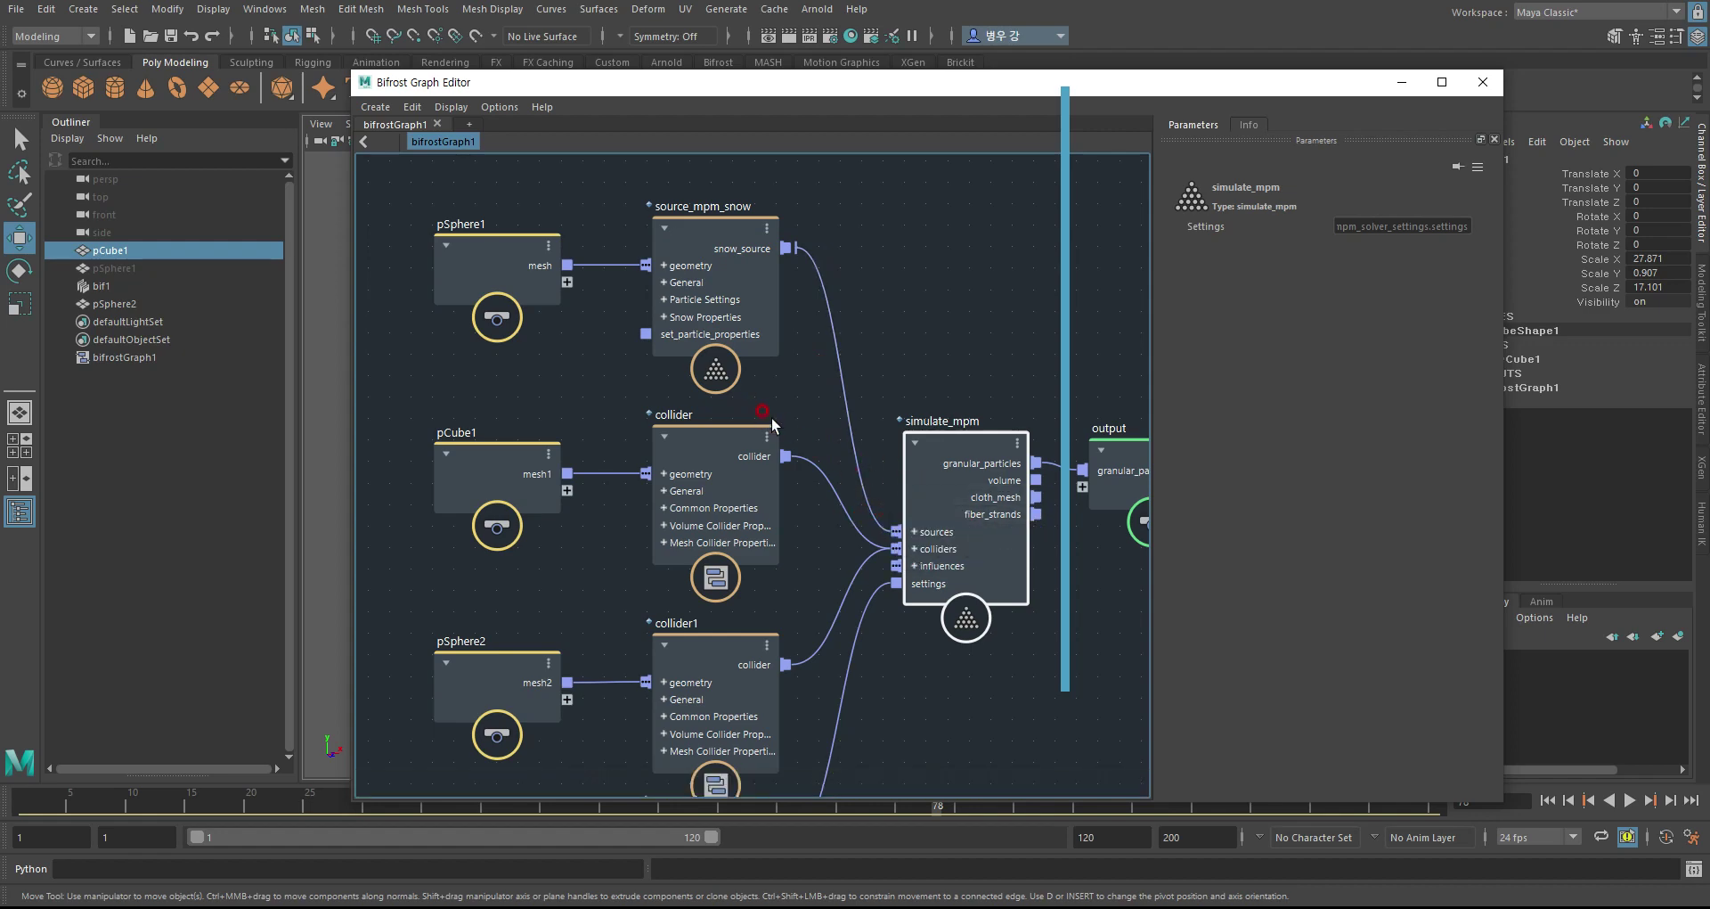
- Deselect simulate_mpm and minimize the Bifrost Graph Editor to reveal the viewport
left_click(931, 298)
scroll(641, 485, "down", 5)
scroll(862, 496, "up", 4)
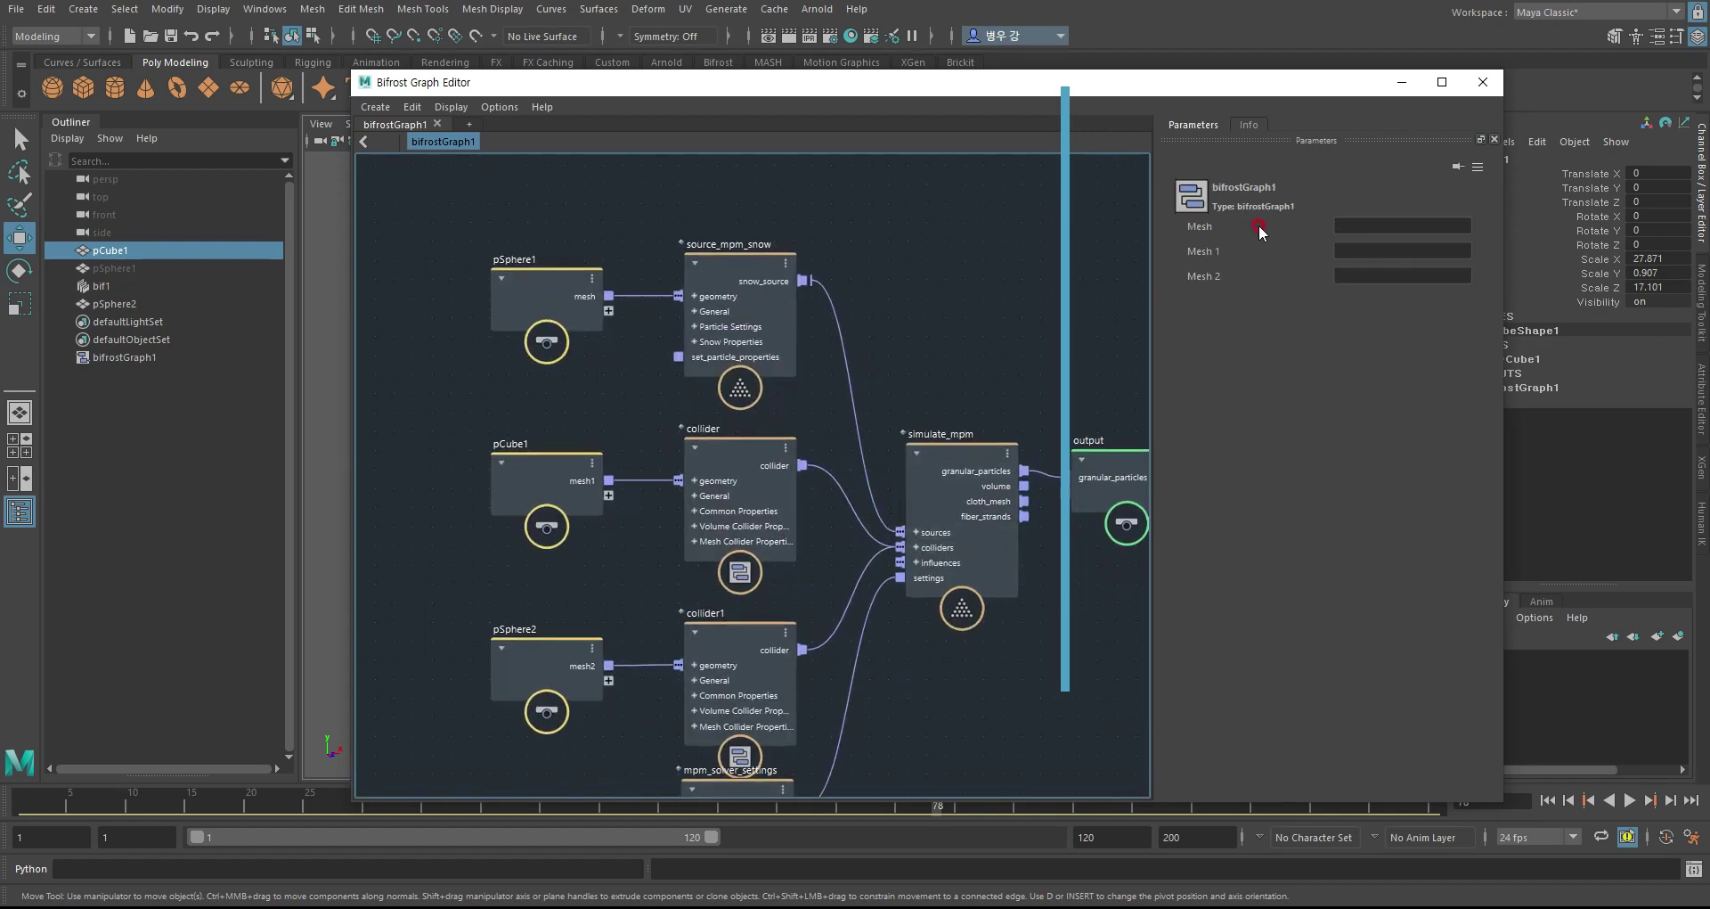
left_click(1401, 82)
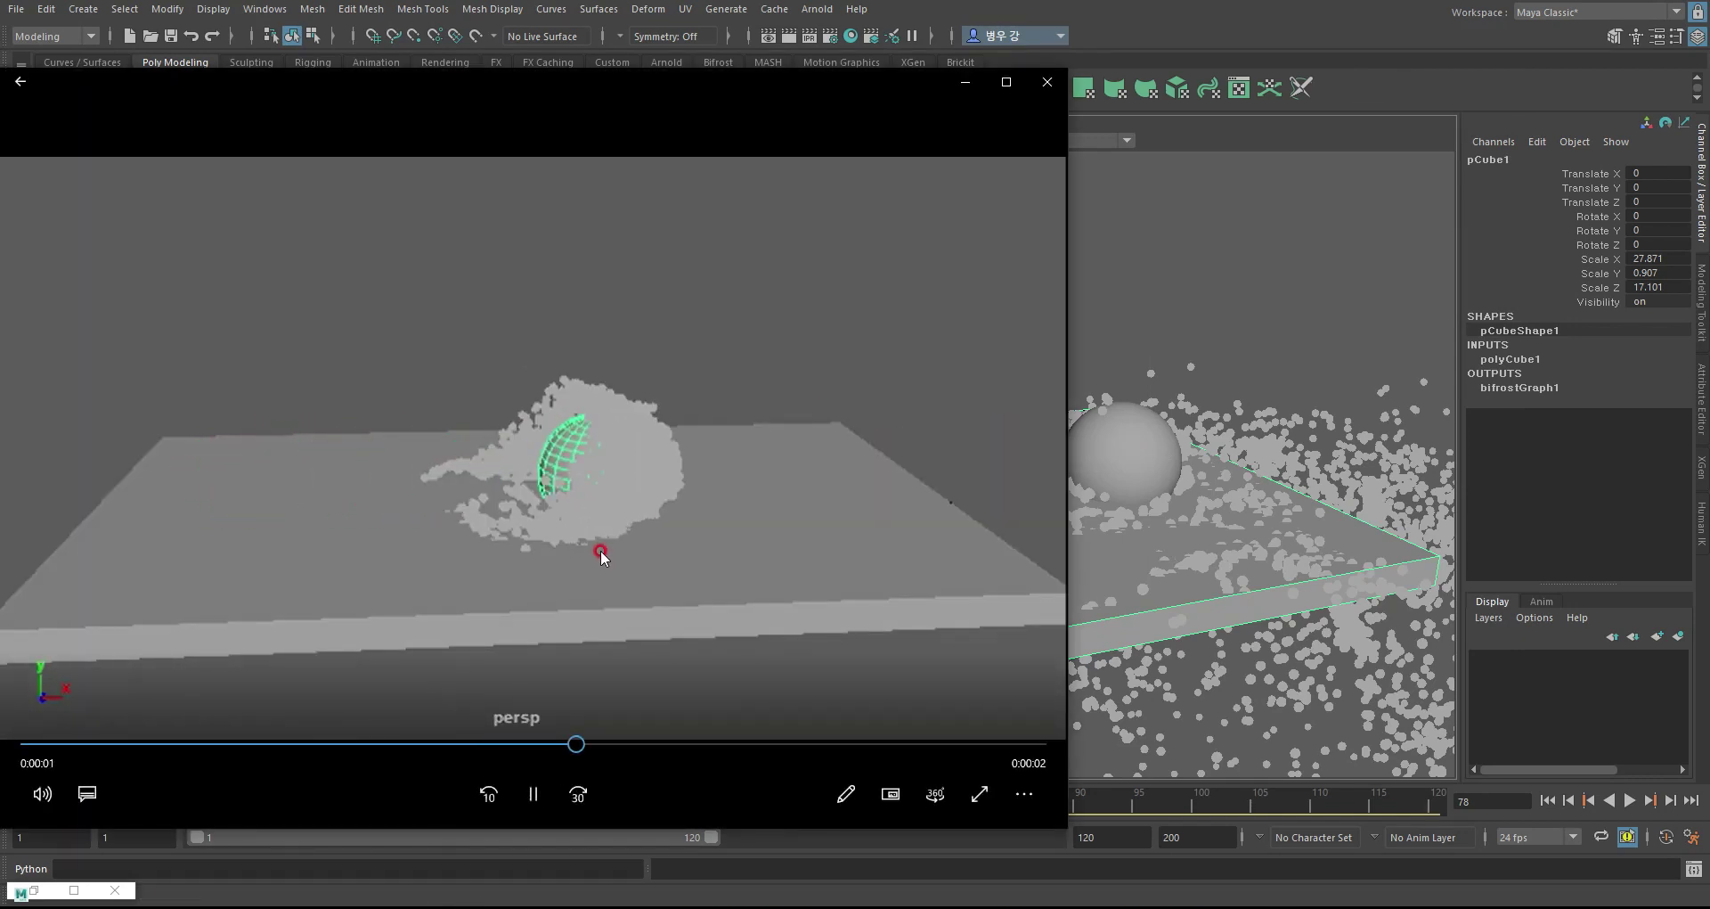
- Pause blast13 at 0:00:01 as the sphere pushes into the snow mound
left_click(530, 795)
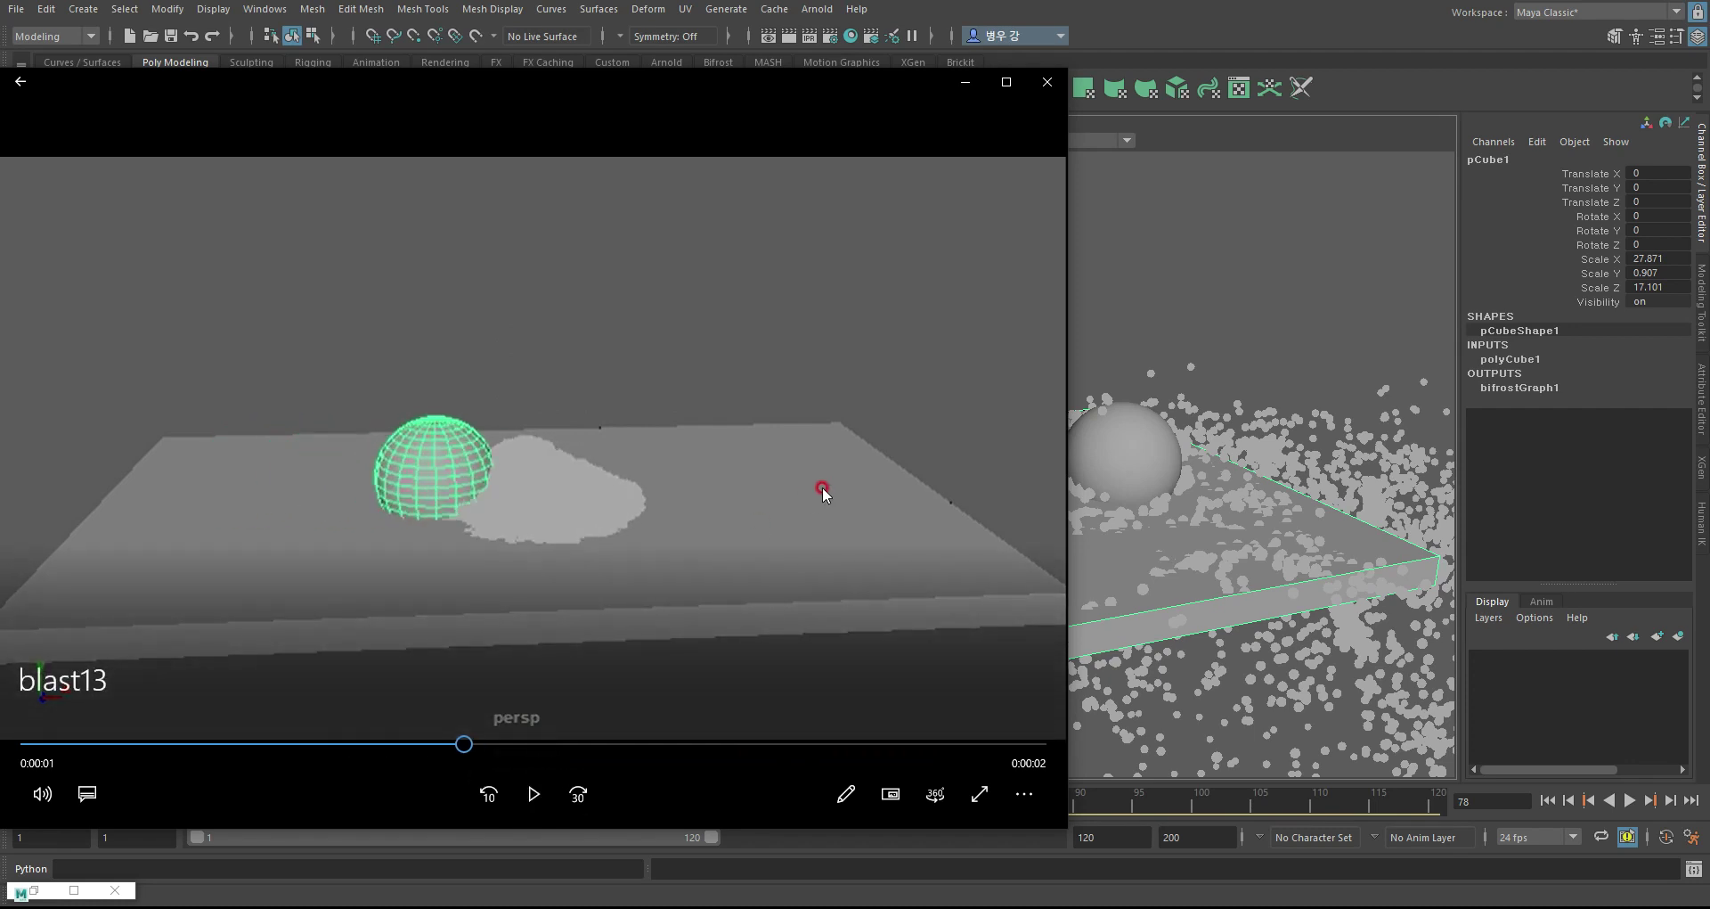